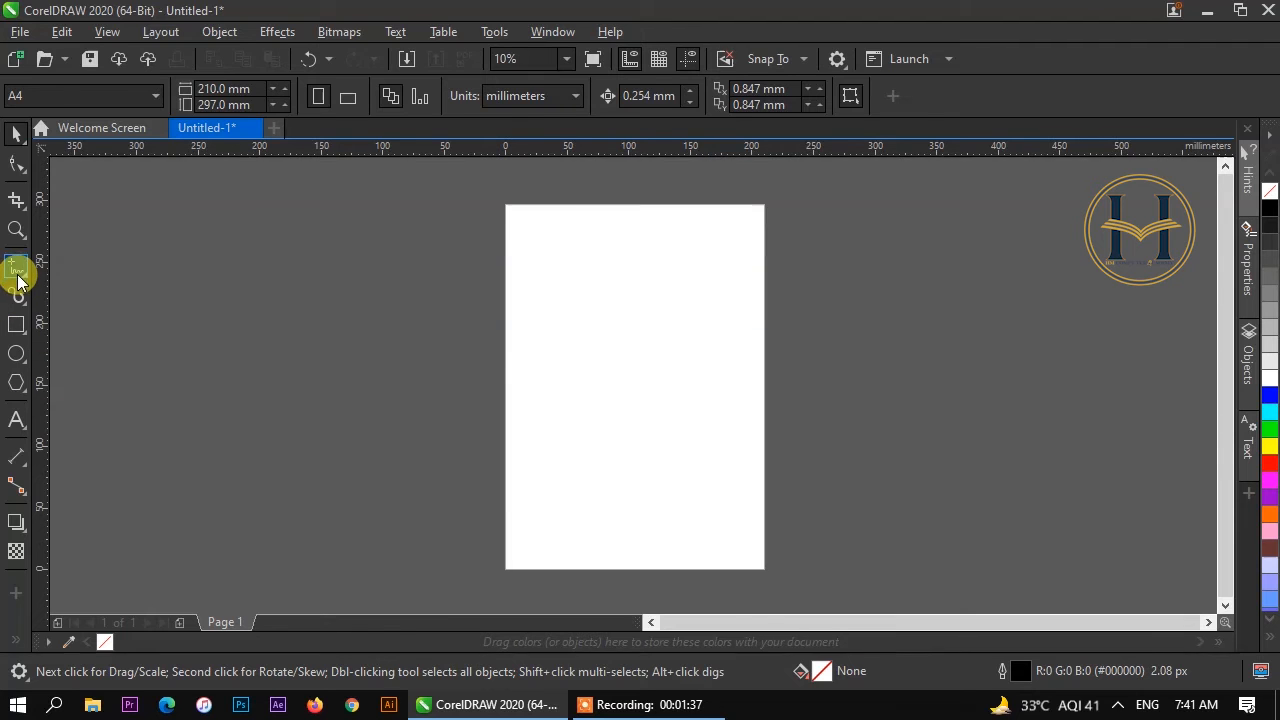
Step: Activate the Artistic Media tool, compare its Brush, Calligraphic and Expression modes, and return to Preset mode
click(17, 295)
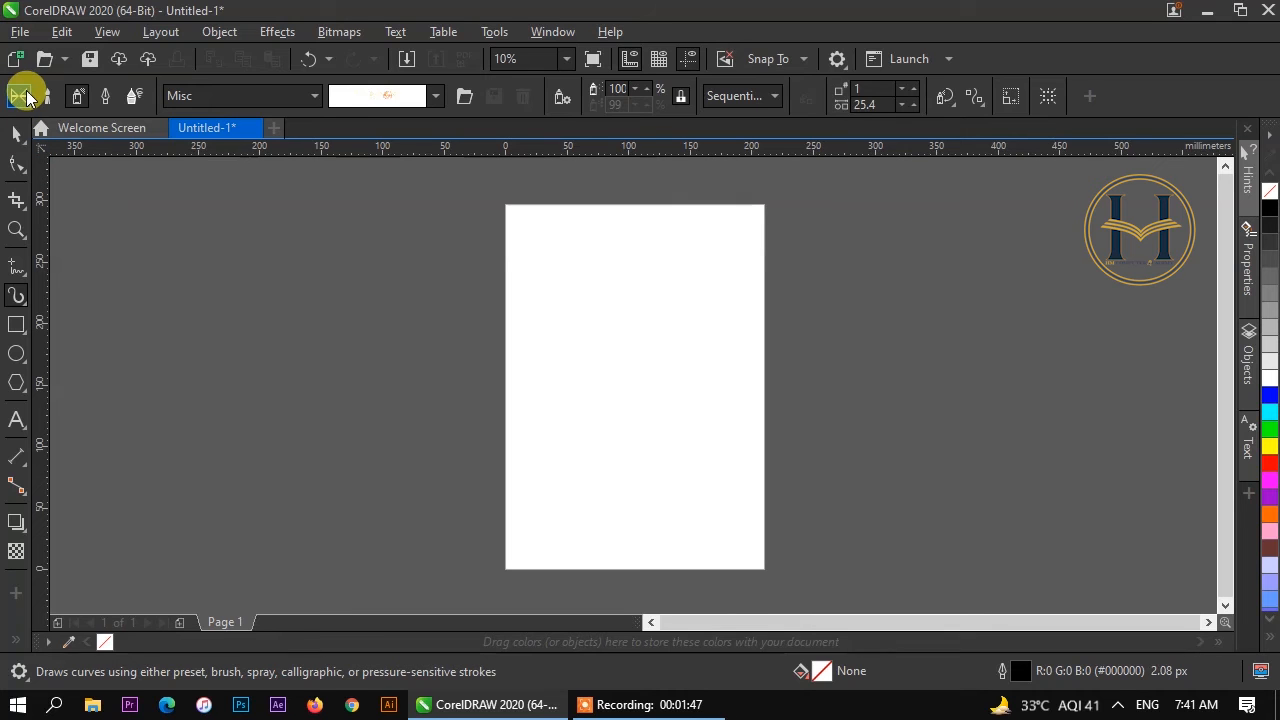
click(22, 95)
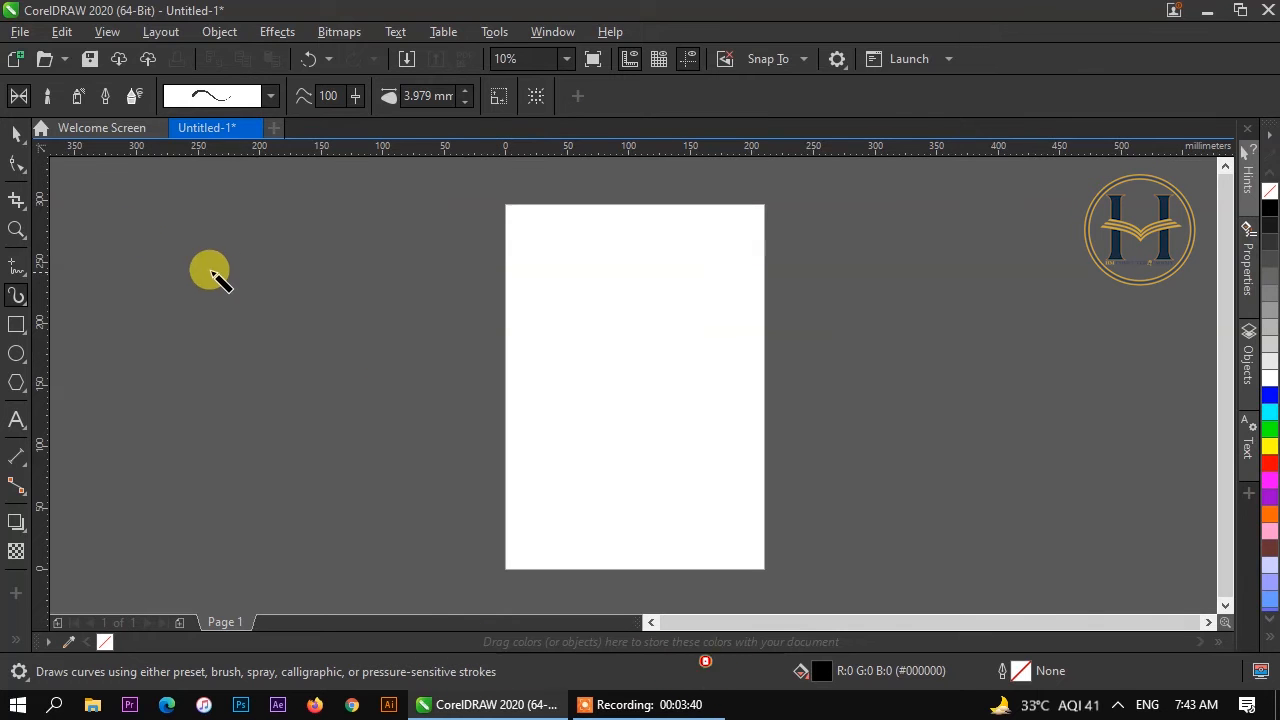
click(47, 97)
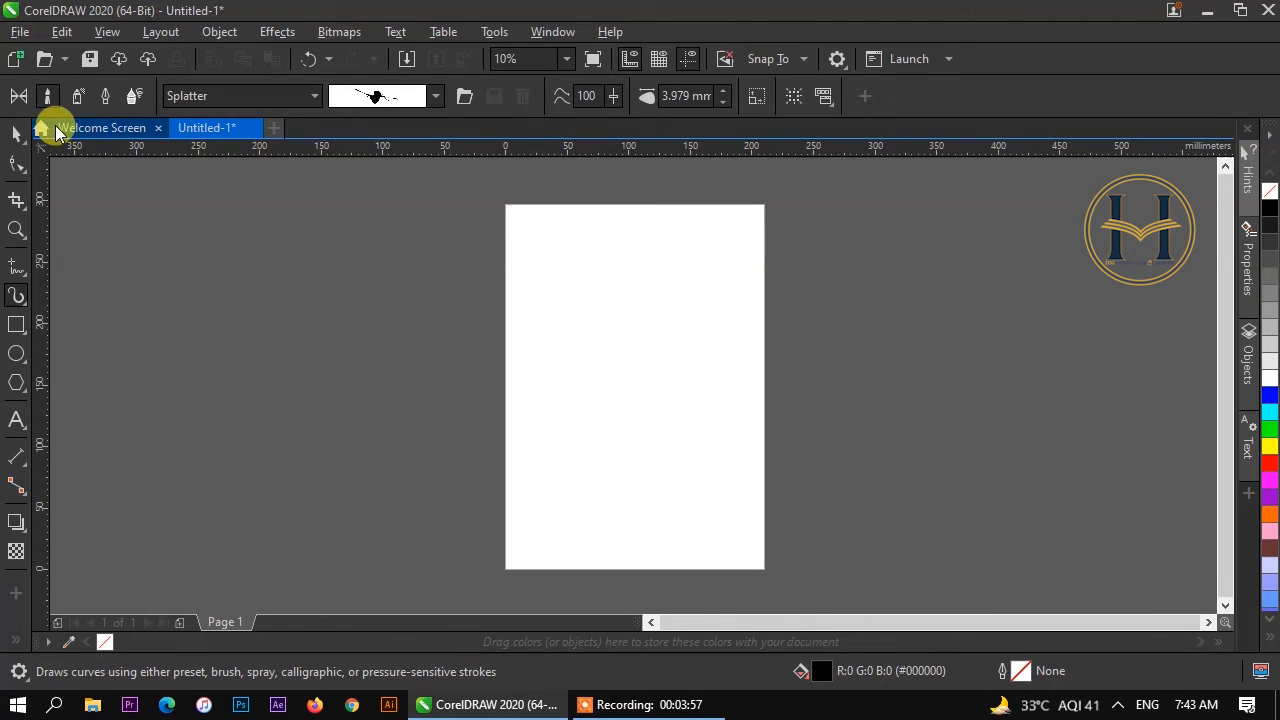
click(105, 99)
click(136, 97)
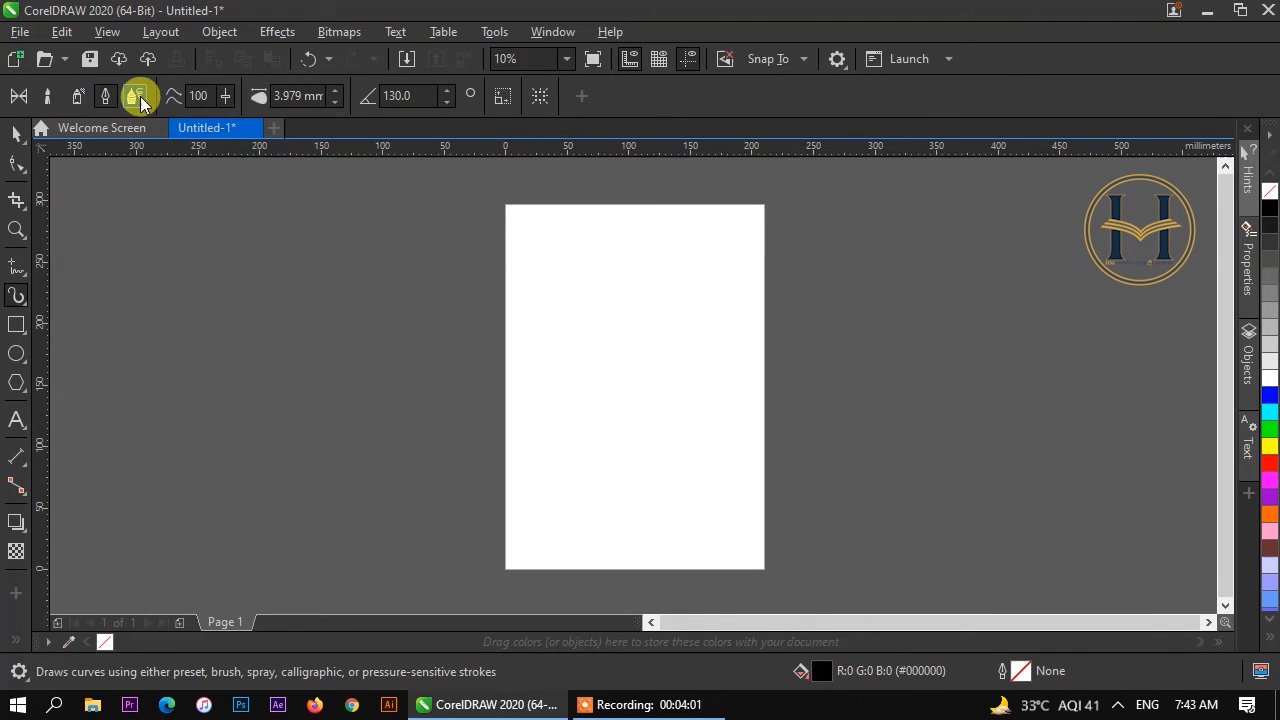
click(20, 95)
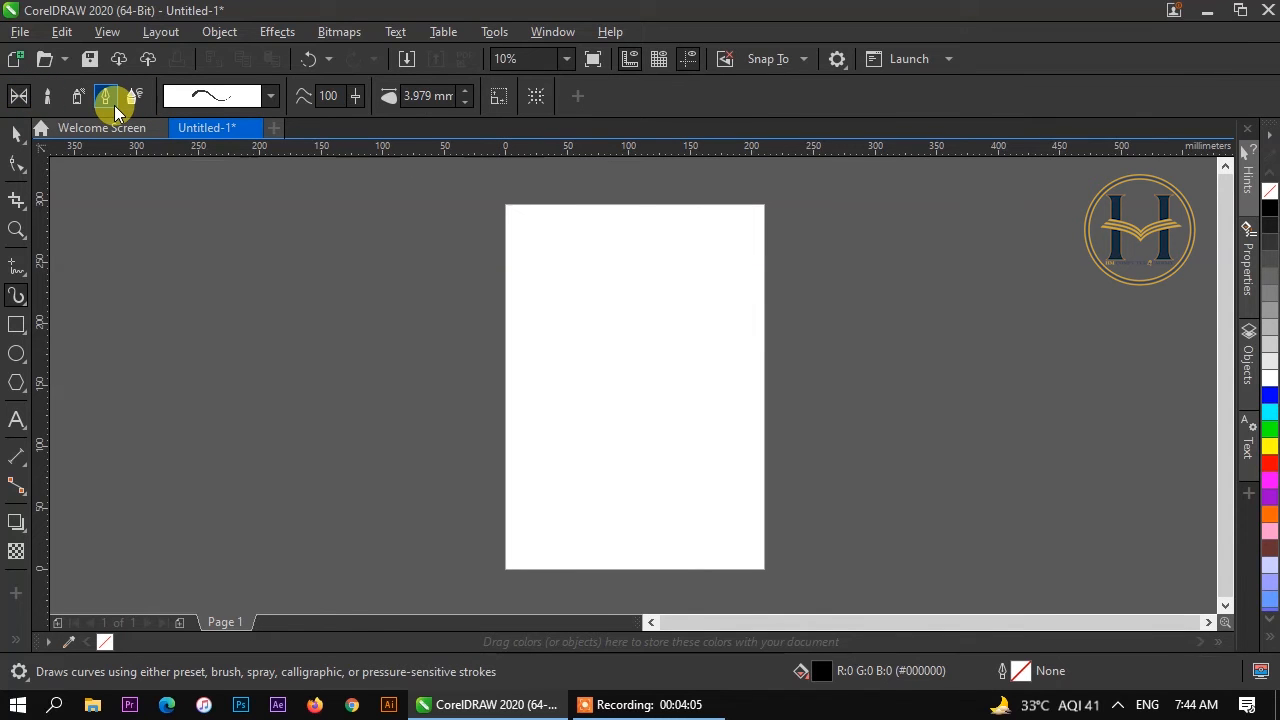
click(44, 96)
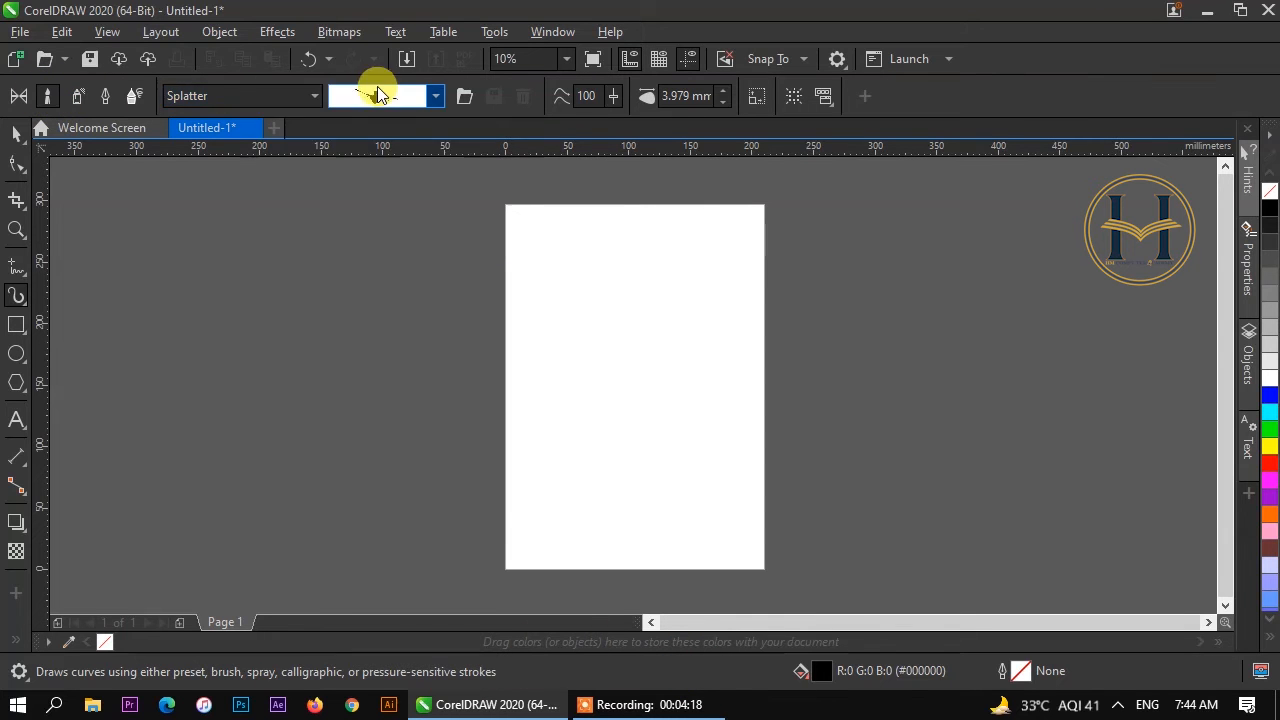
click(18, 96)
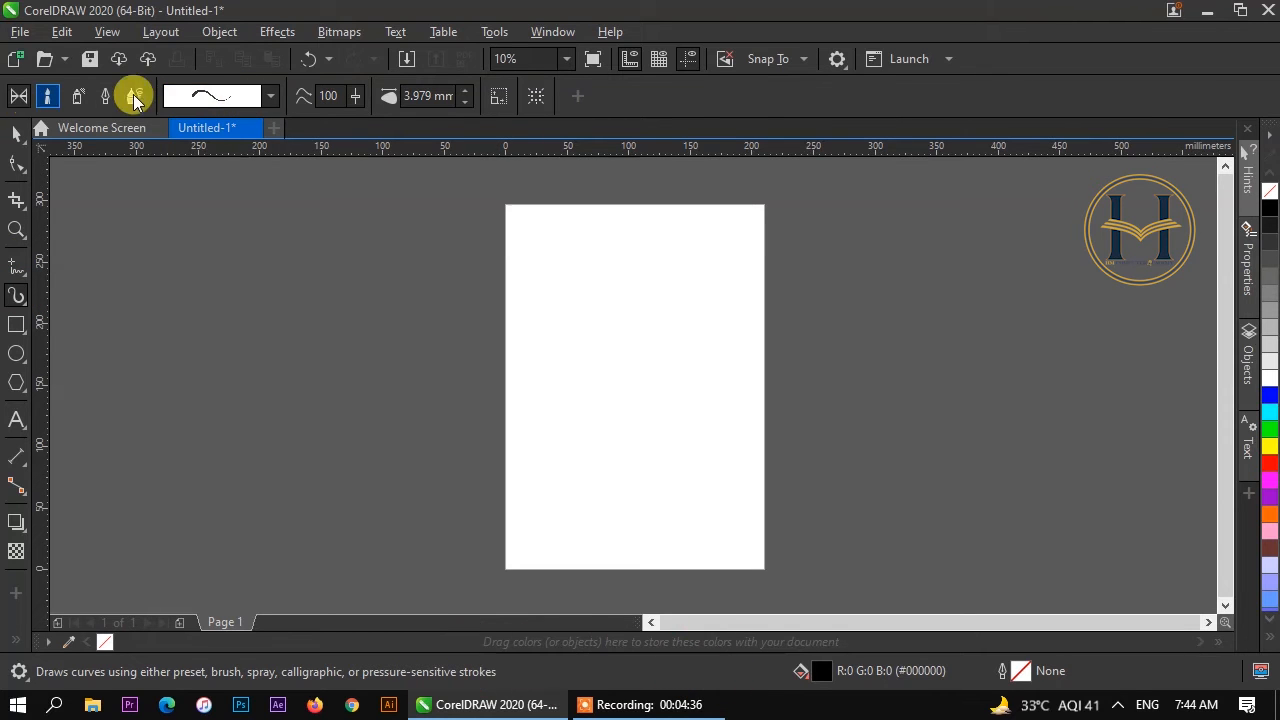
Step: Look through the preset strokes offered for drawing lines and curves with the Artistic Media tool
click(268, 96)
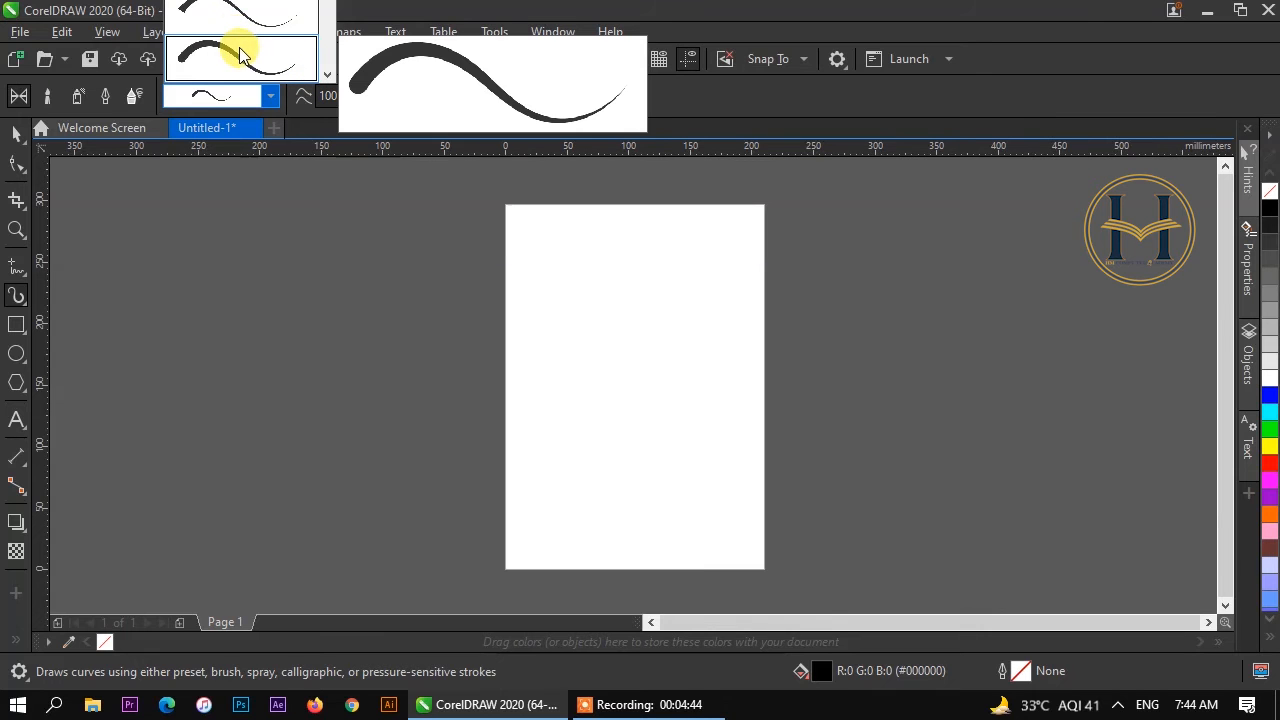
click(616, 405)
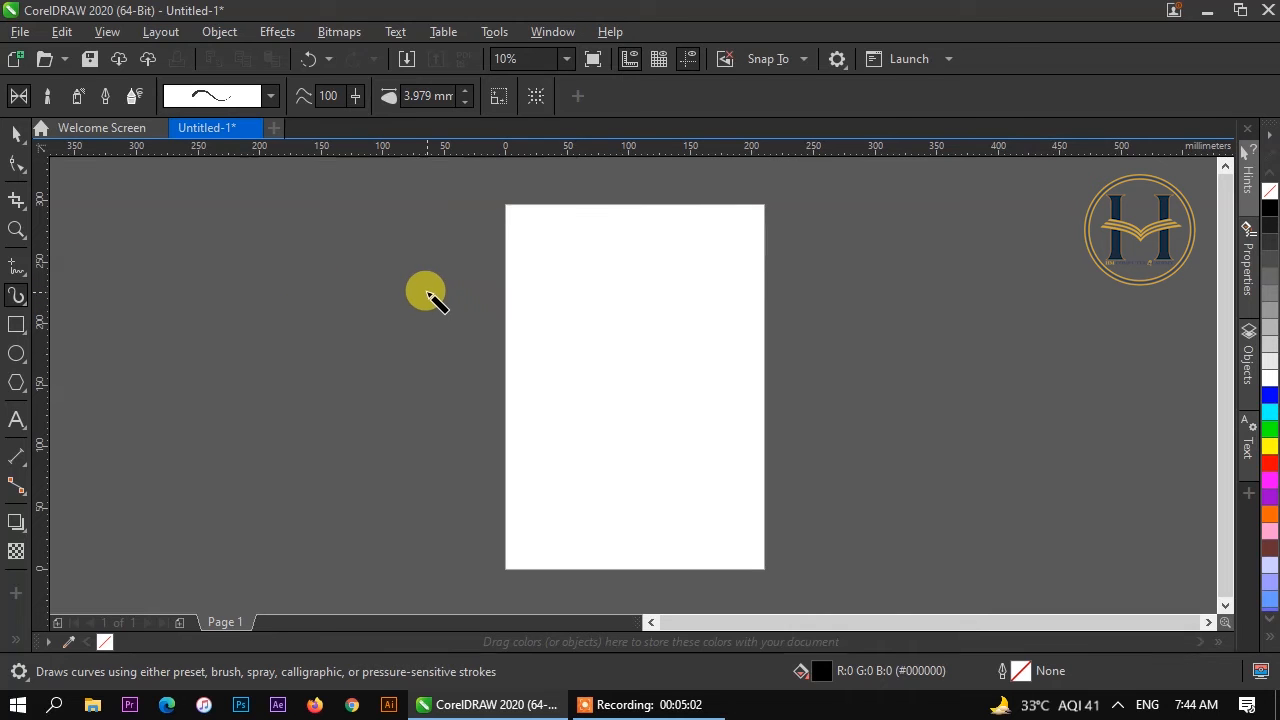
click(231, 96)
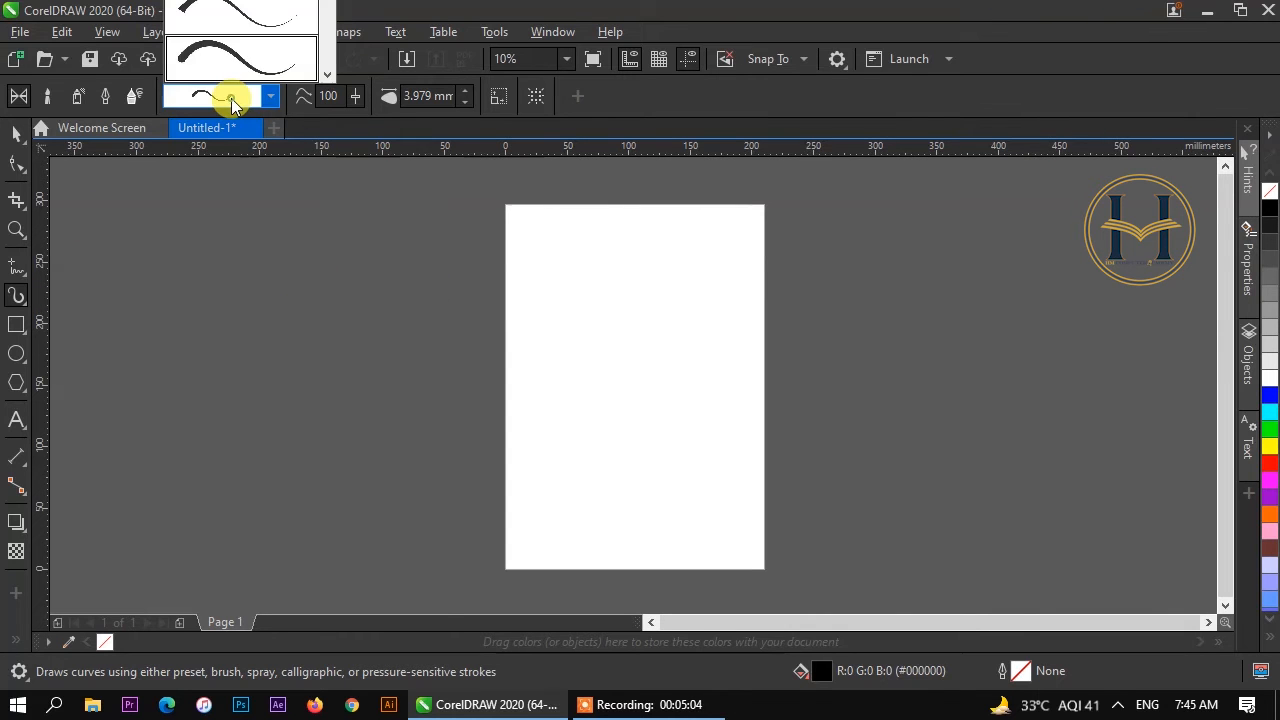
click(236, 22)
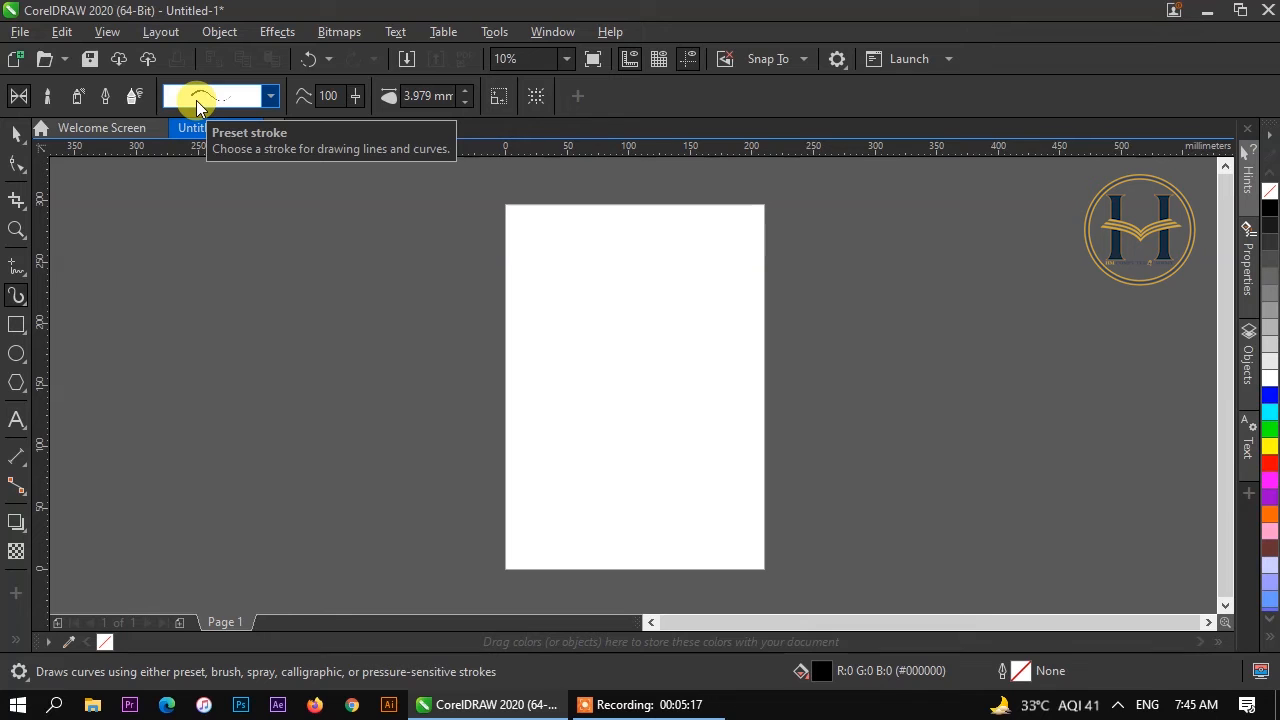
click(16, 265)
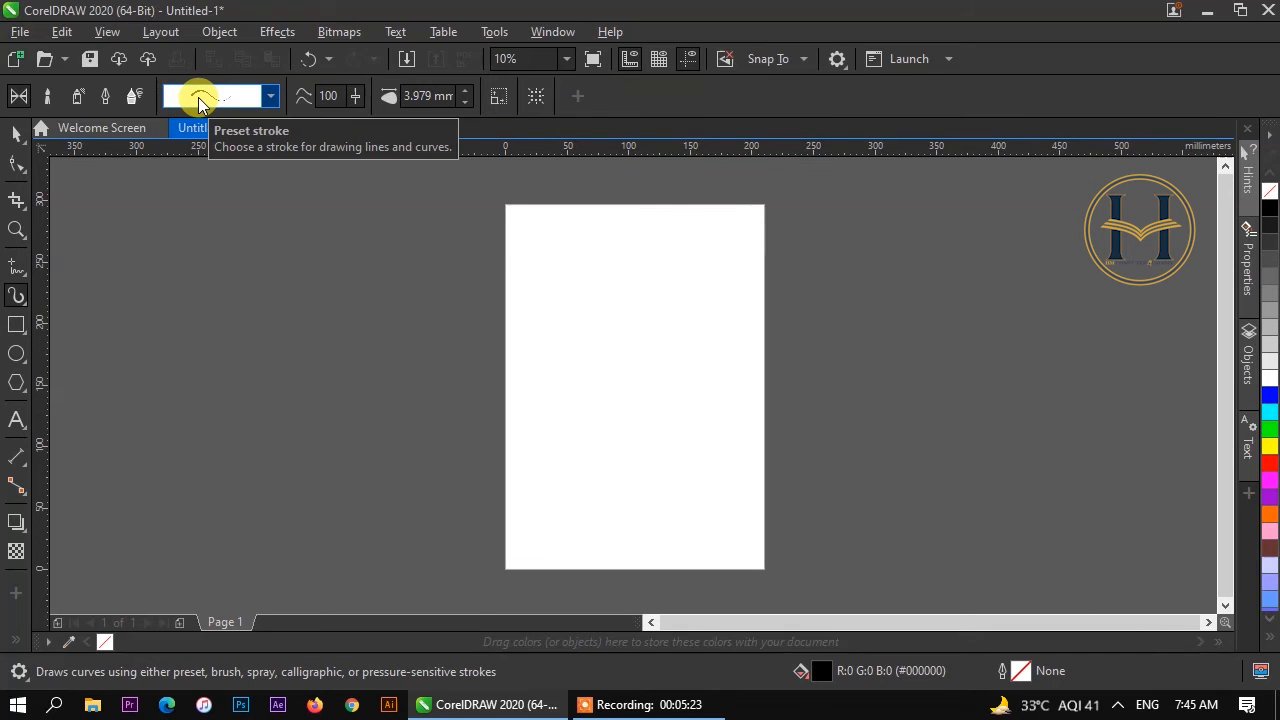
click(200, 96)
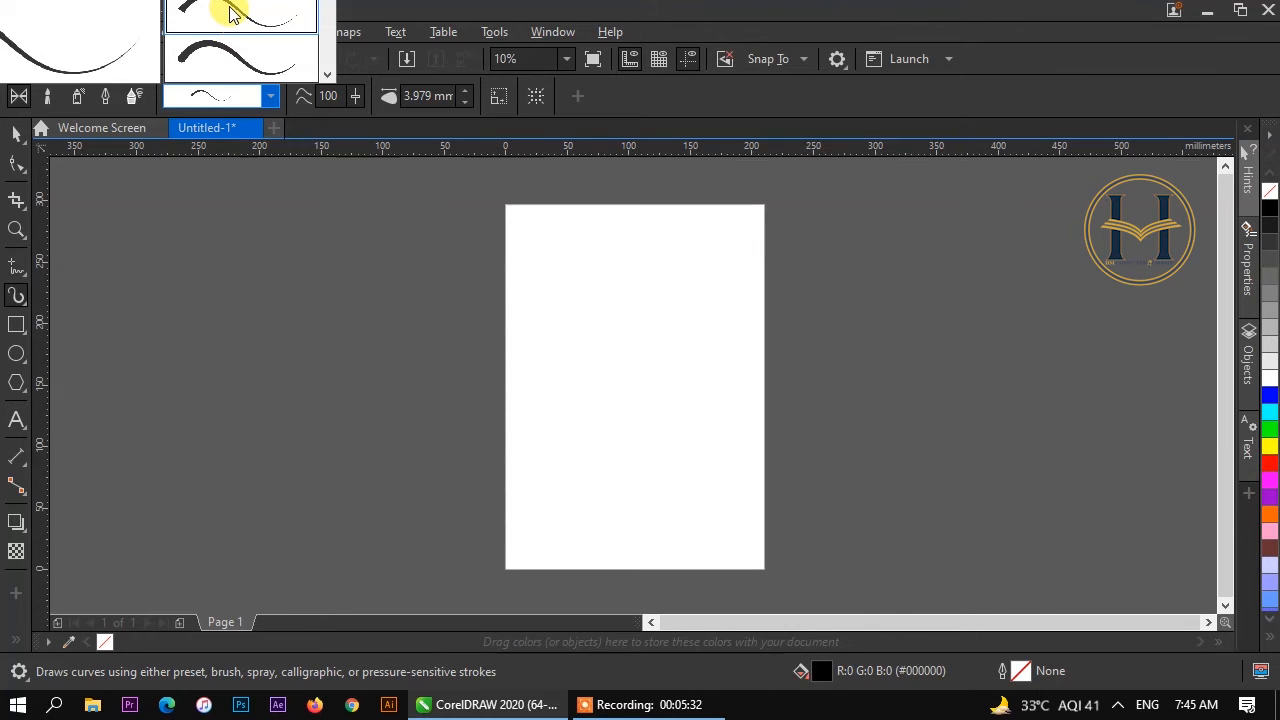
click(497, 278)
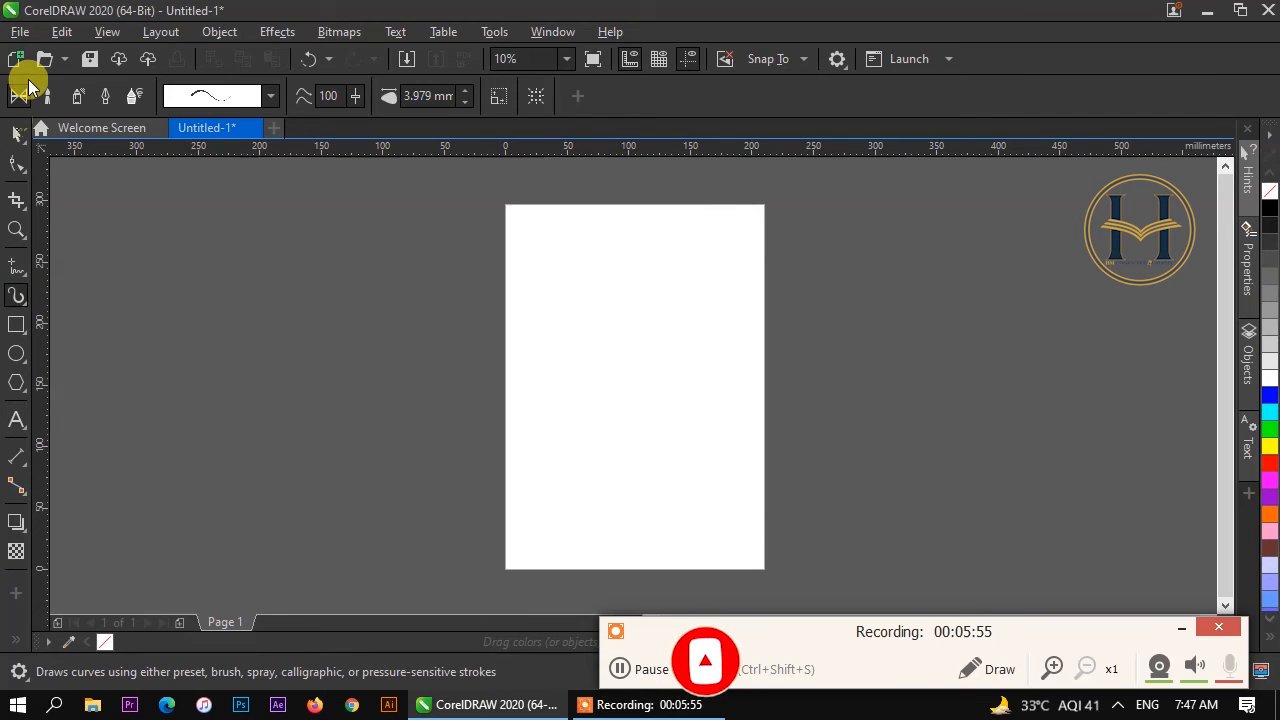
Step: Choose the preset stroke with a thick round start and tapered end, and draw a wavy diagonal stroke down the page
click(241, 100)
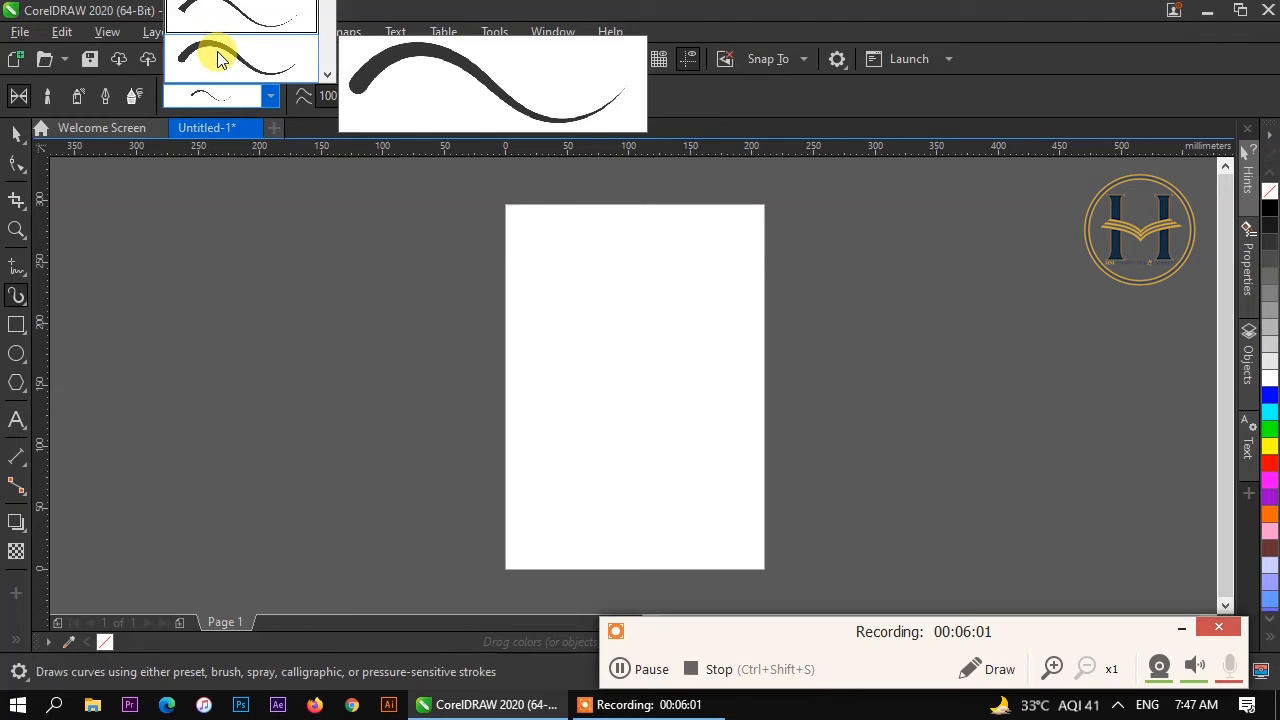
click(220, 58)
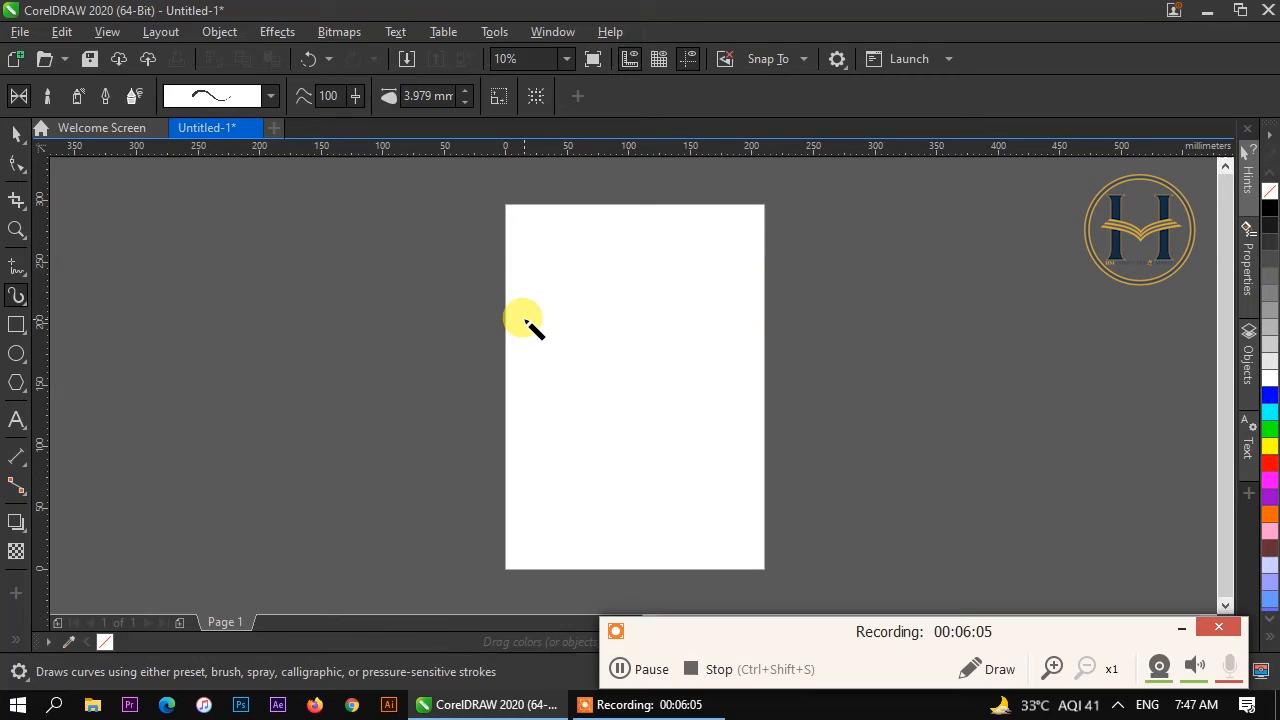
mouse_move(524, 320)
mouse_down()
mouse_move(560, 323)
mouse_move(600, 406)
mouse_move(710, 484)
mouse_up()
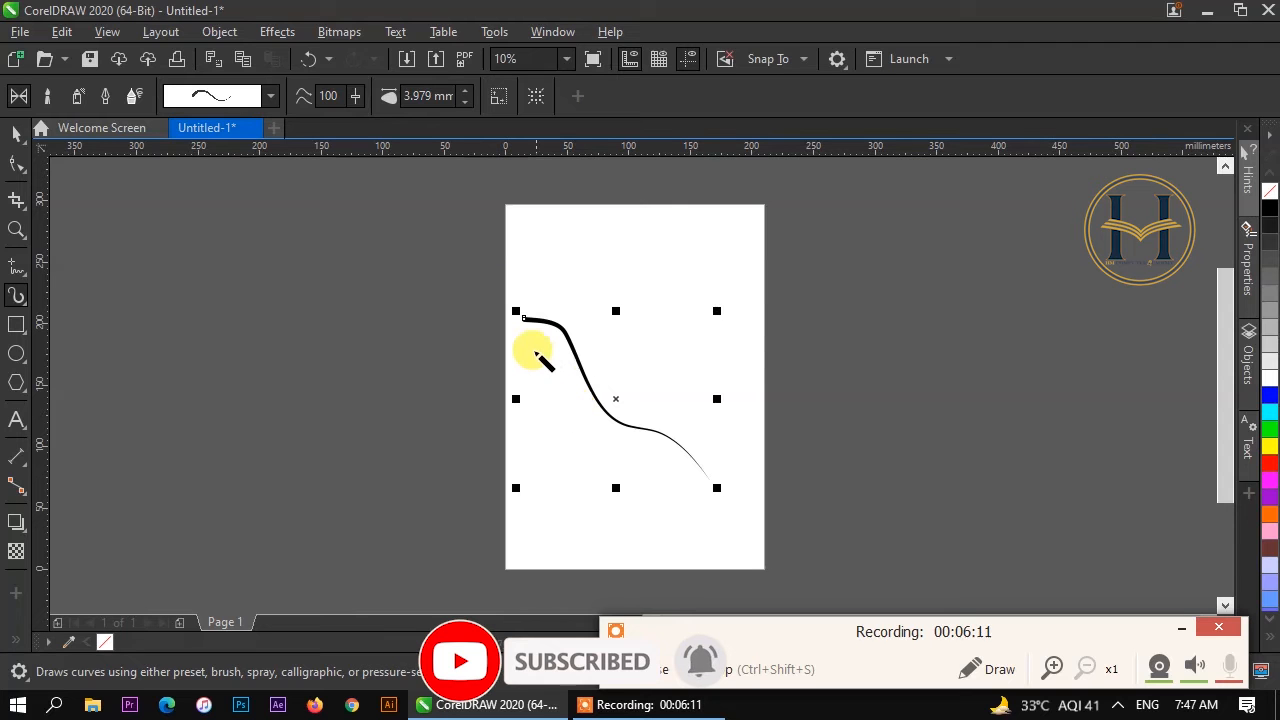
Step: Set freehand smoothing to 71 and draw a second wavy diagonal stroke on the page, above the first one
click(330, 95)
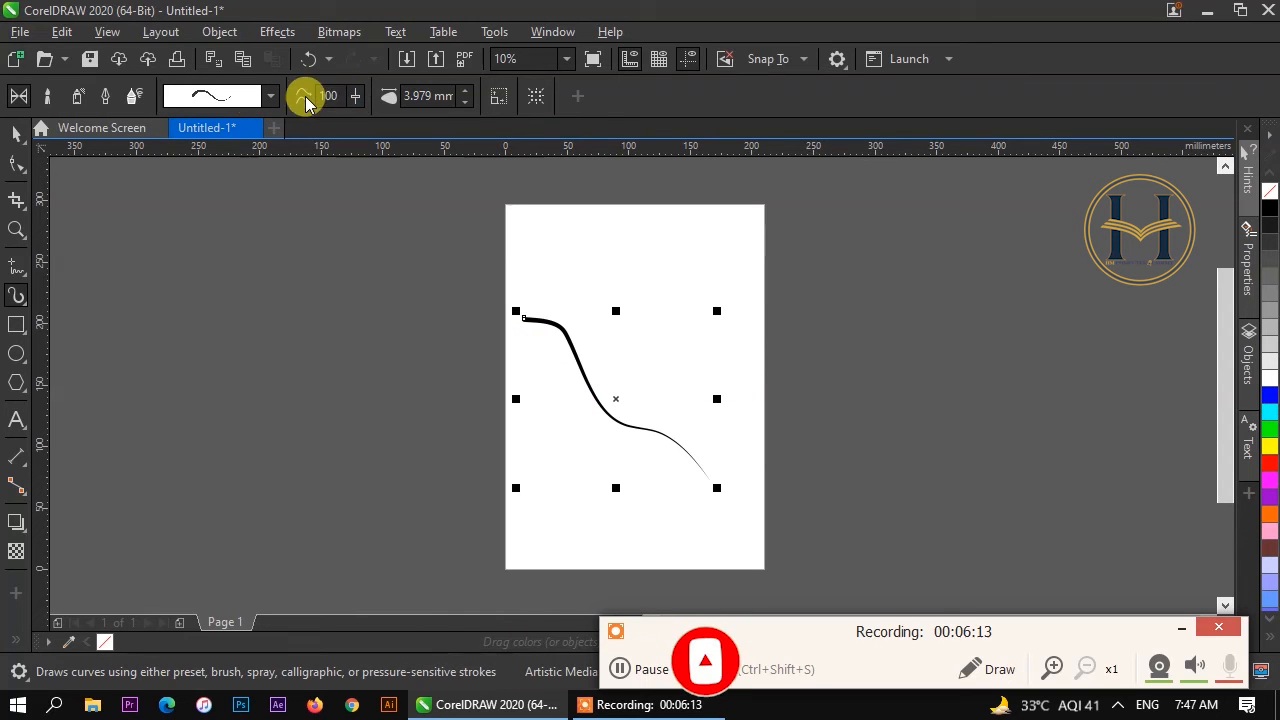
click(356, 96)
drag(354, 122, 306, 128)
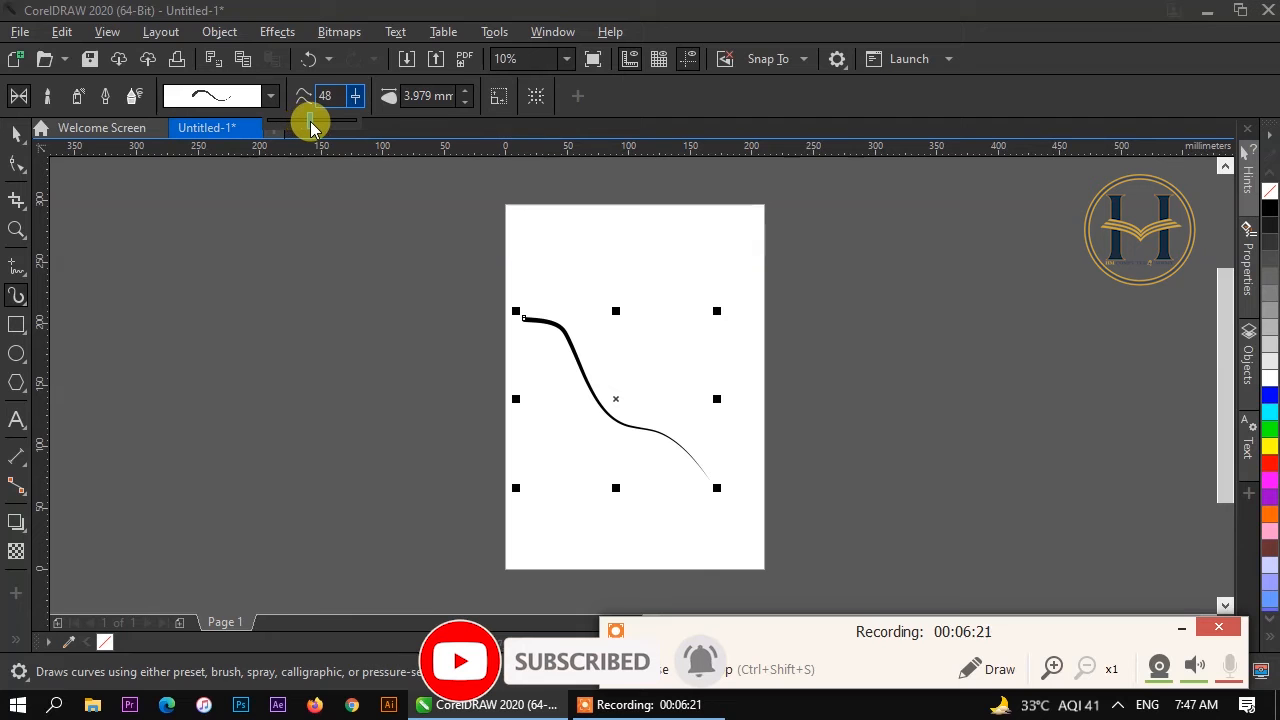
drag(316, 127, 294, 124)
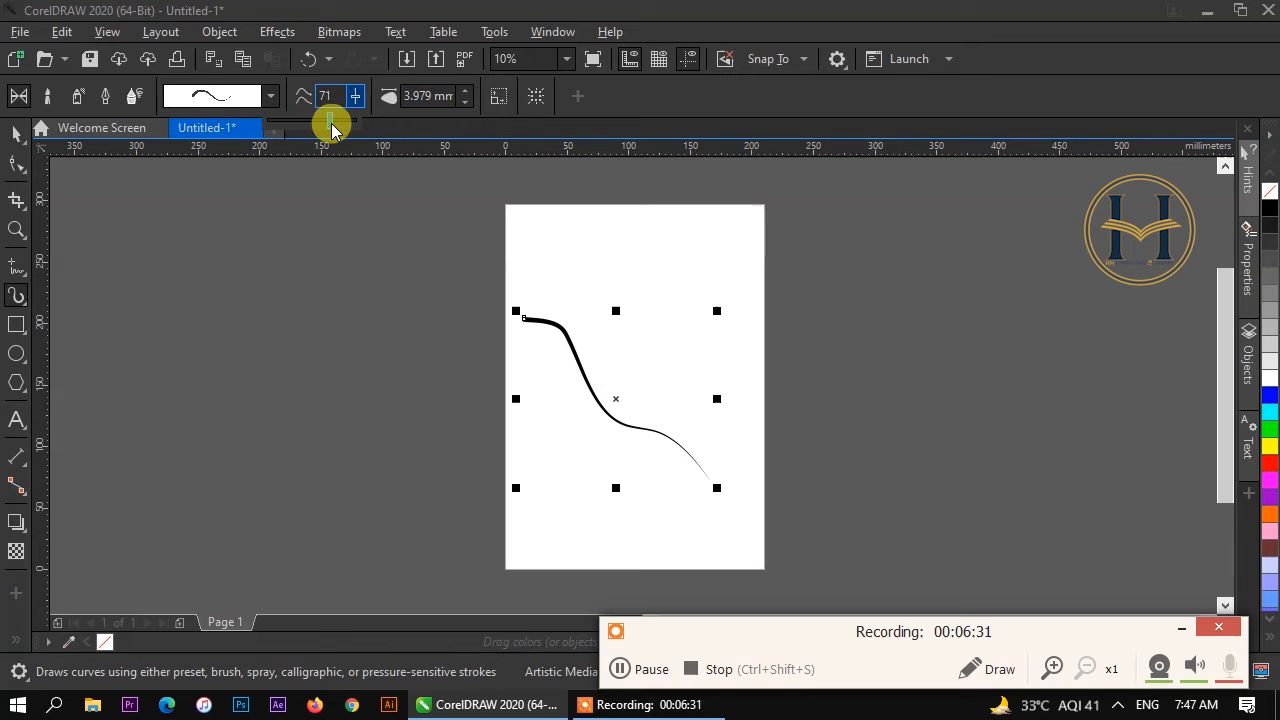
drag(331, 124, 331, 126)
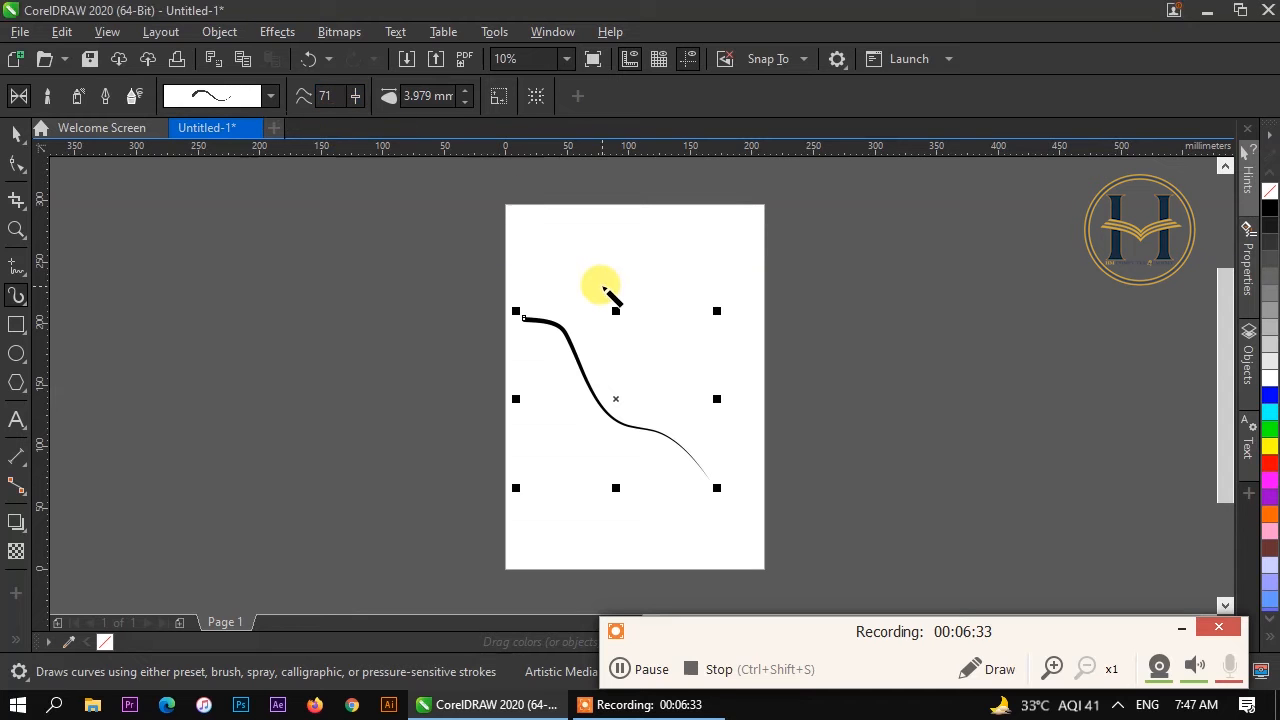
mouse_move(581, 276)
mouse_down()
mouse_move(644, 375)
mouse_move(735, 492)
mouse_up()
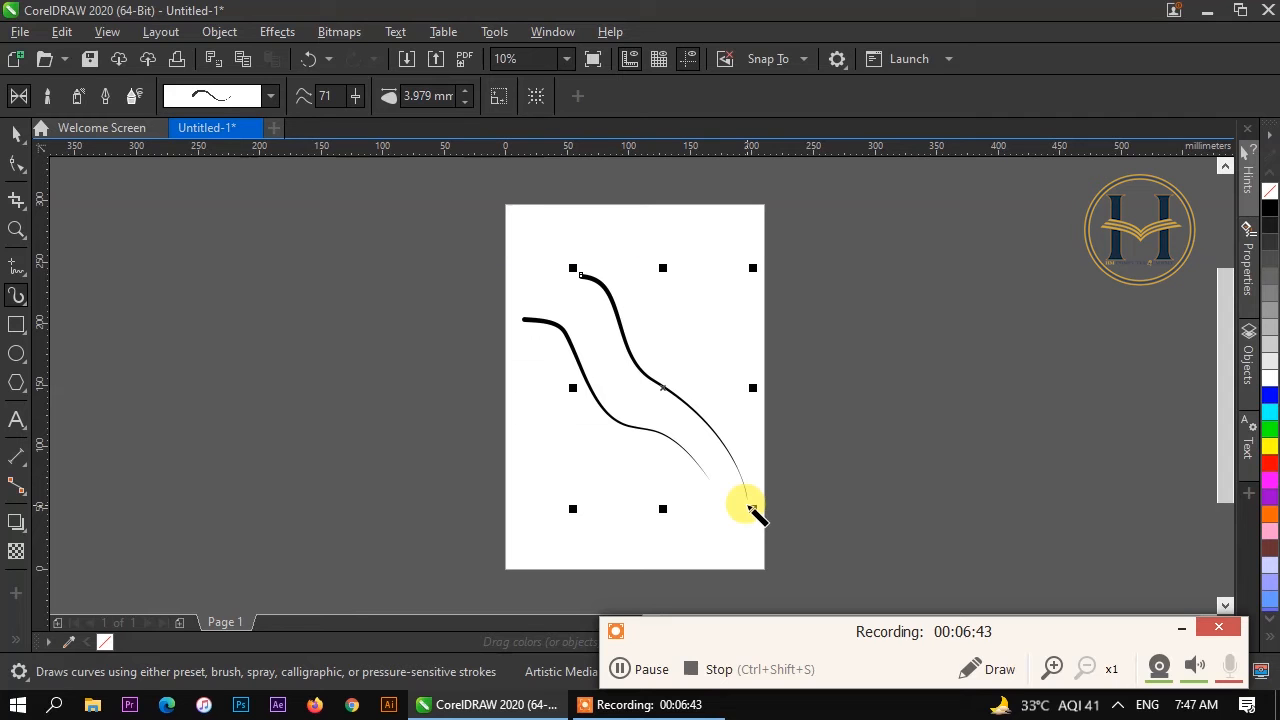
Step: Set the stroke width of the second stroke on the page to 18.979 mm
click(442, 92)
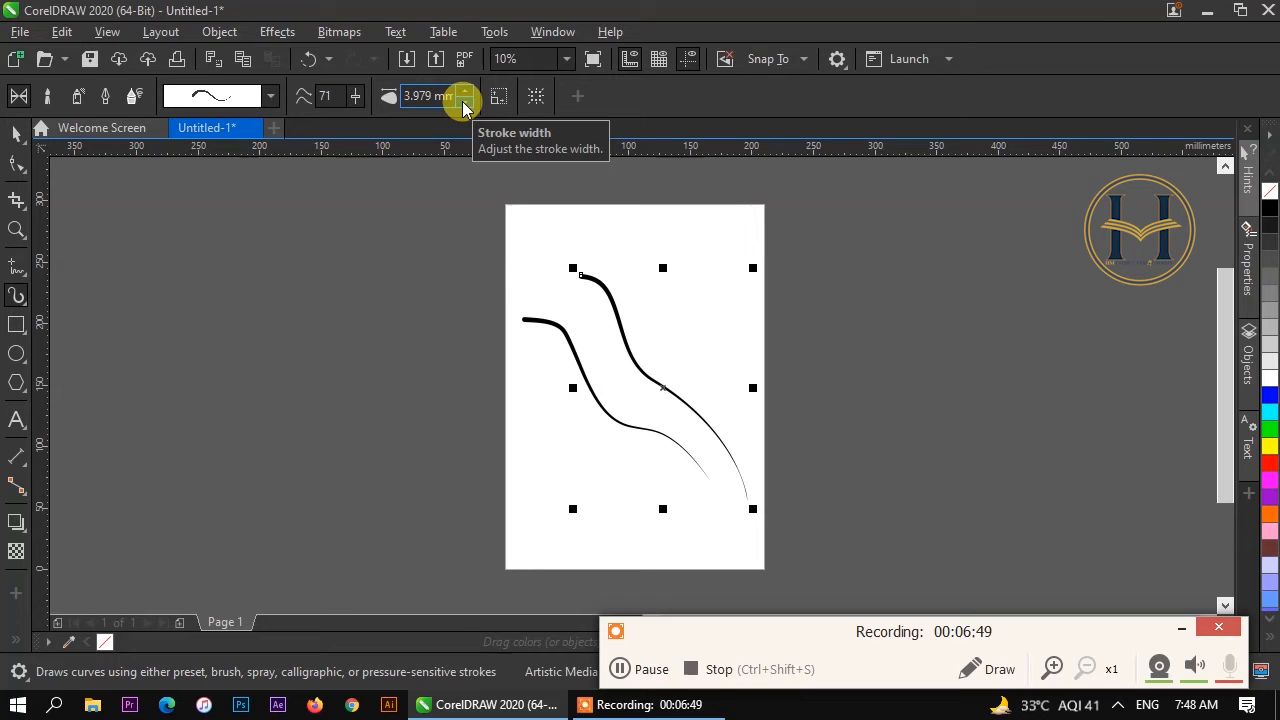
mouse_move(467, 95)
mouse_down()
mouse_move(451, 63)
mouse_move(463, 103)
mouse_move(469, 90)
mouse_up()
click(426, 92)
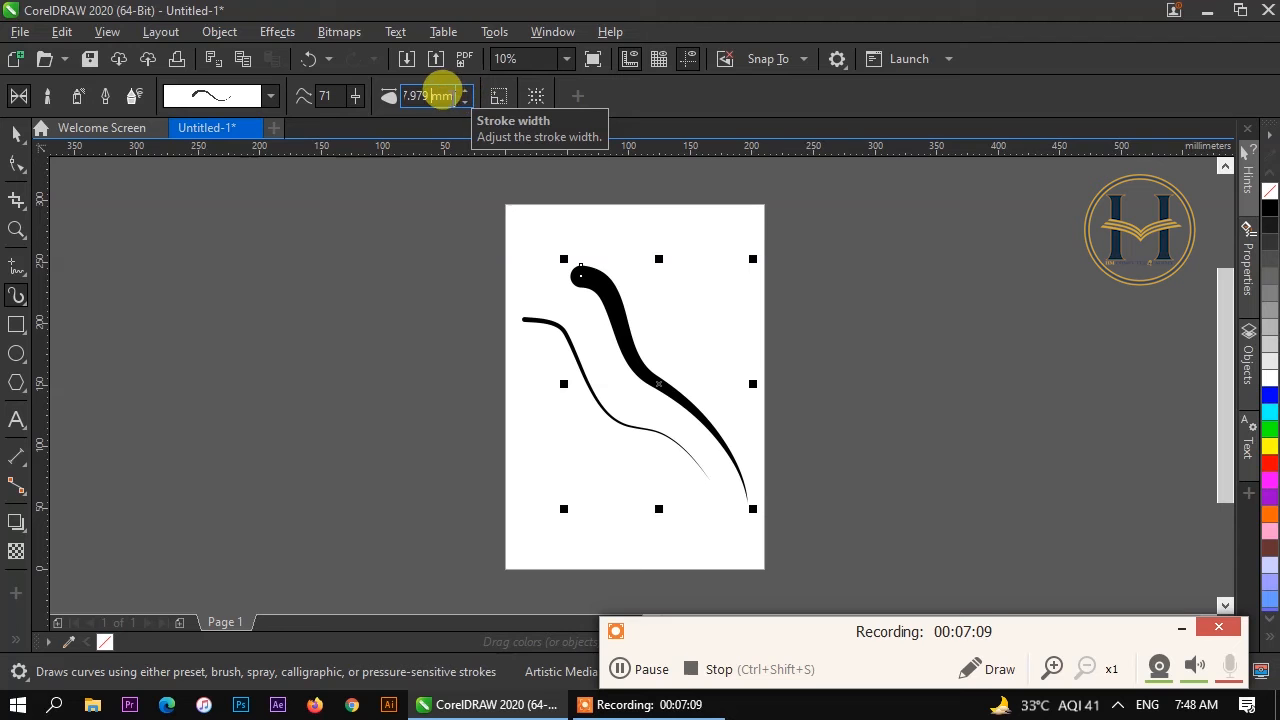
click(466, 92)
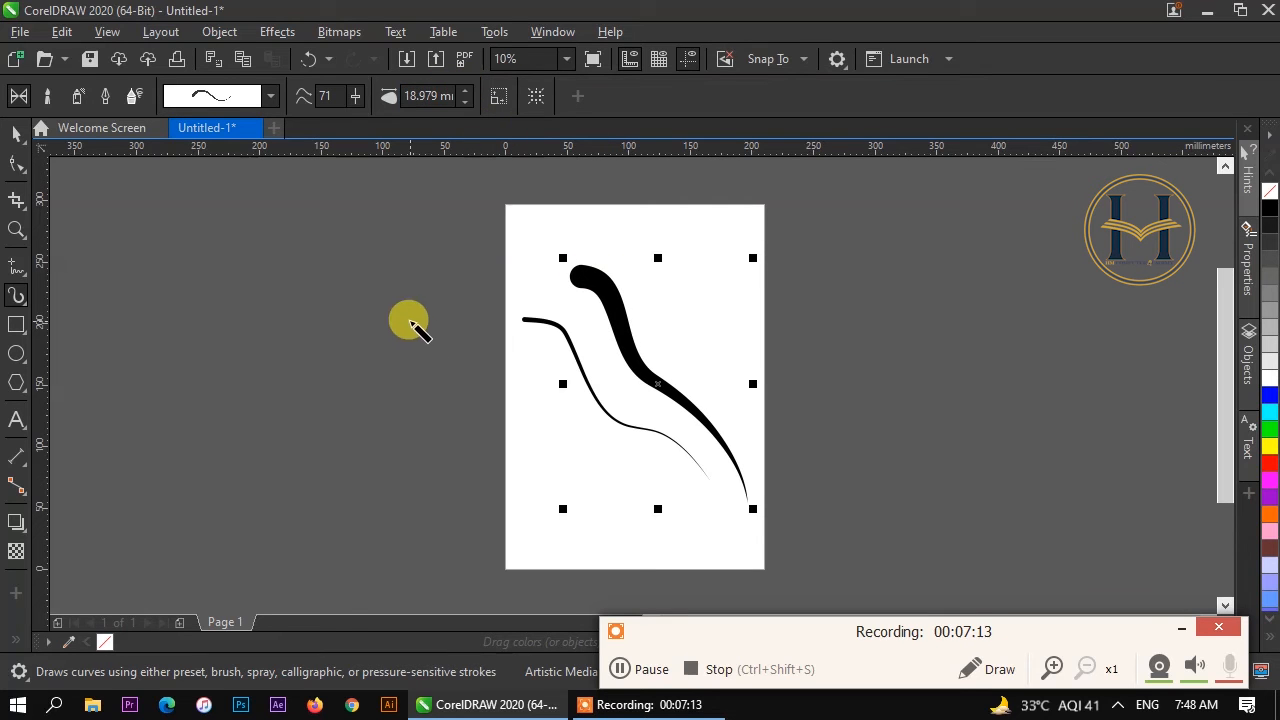
Step: Draw three more thick wavy strokes, two starting left of the page and one right of the page
mouse_move(252, 290)
mouse_down()
mouse_move(306, 383)
mouse_move(426, 518)
mouse_up()
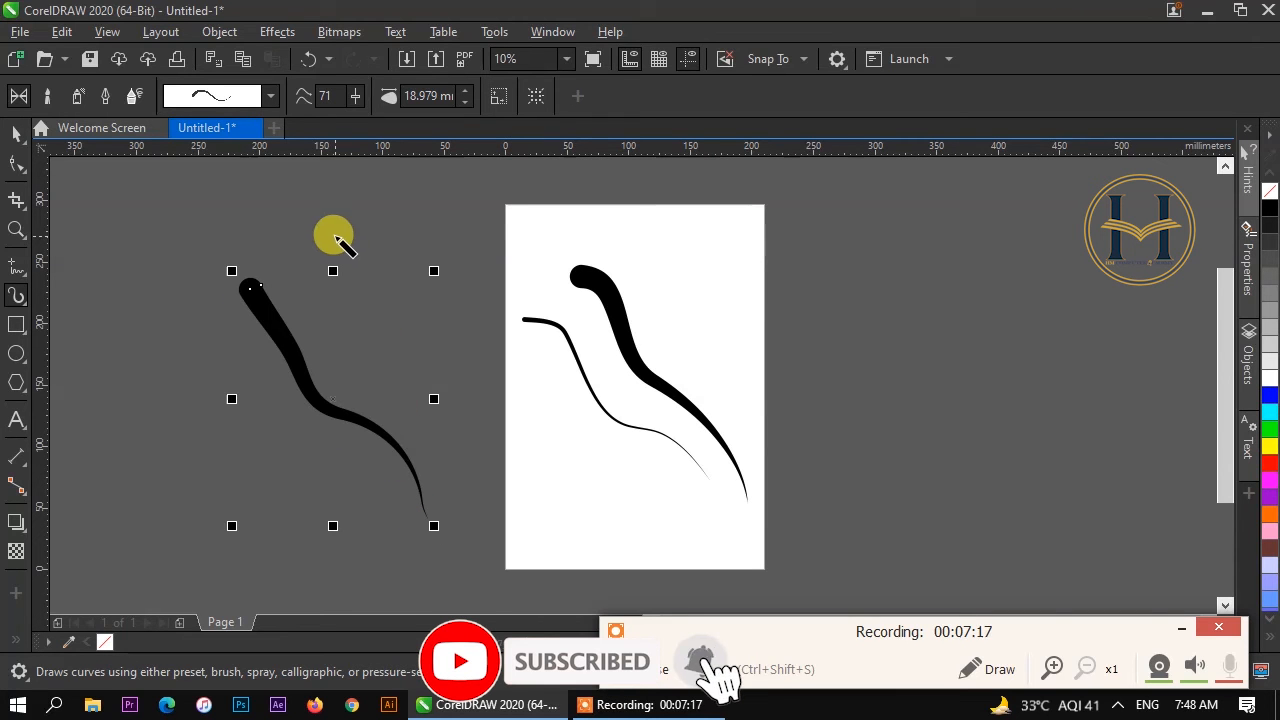
click(376, 327)
mouse_move(376, 327)
mouse_down()
mouse_move(452, 384)
mouse_move(585, 543)
mouse_up()
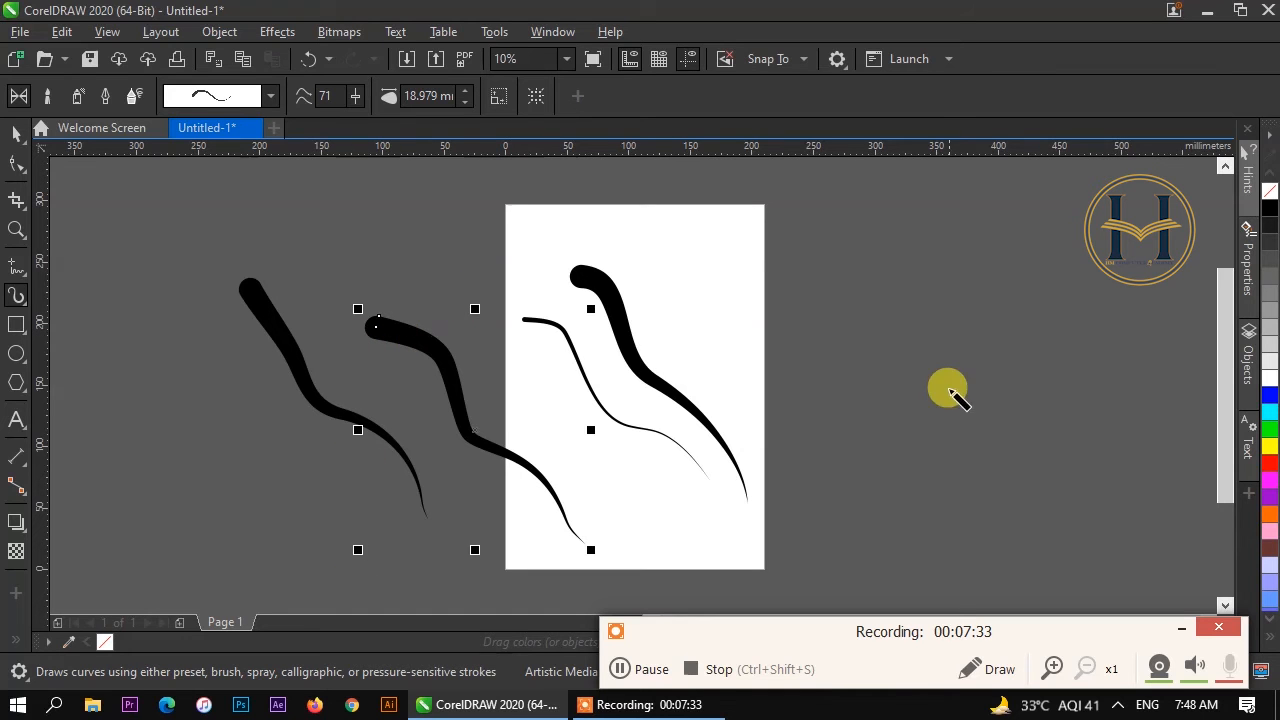
mouse_move(947, 268)
mouse_down()
mouse_move(1005, 337)
mouse_move(1022, 427)
mouse_move(1076, 492)
mouse_up()
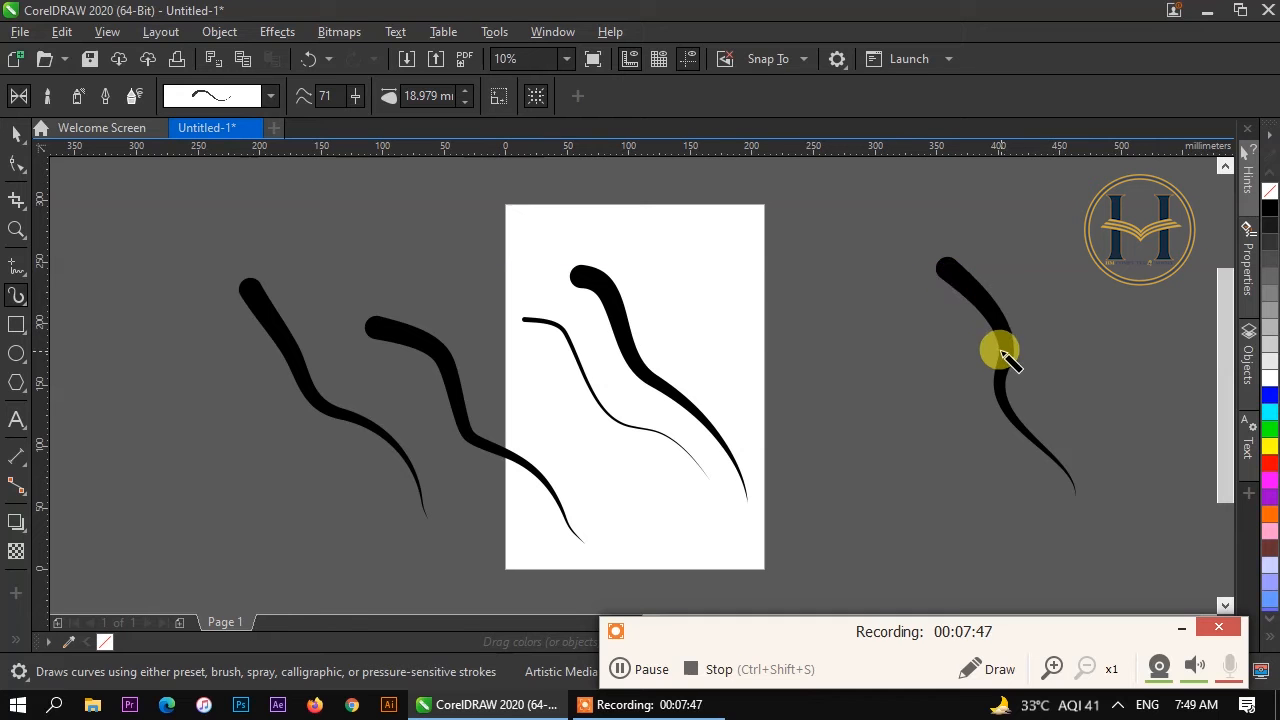
Step: Show the bounding box around the stroke right of the page again and scale that stroke down proportionally
mouse_move(963, 243)
mouse_down()
mouse_move(985, 271)
mouse_move(994, 385)
mouse_move(1075, 495)
mouse_up()
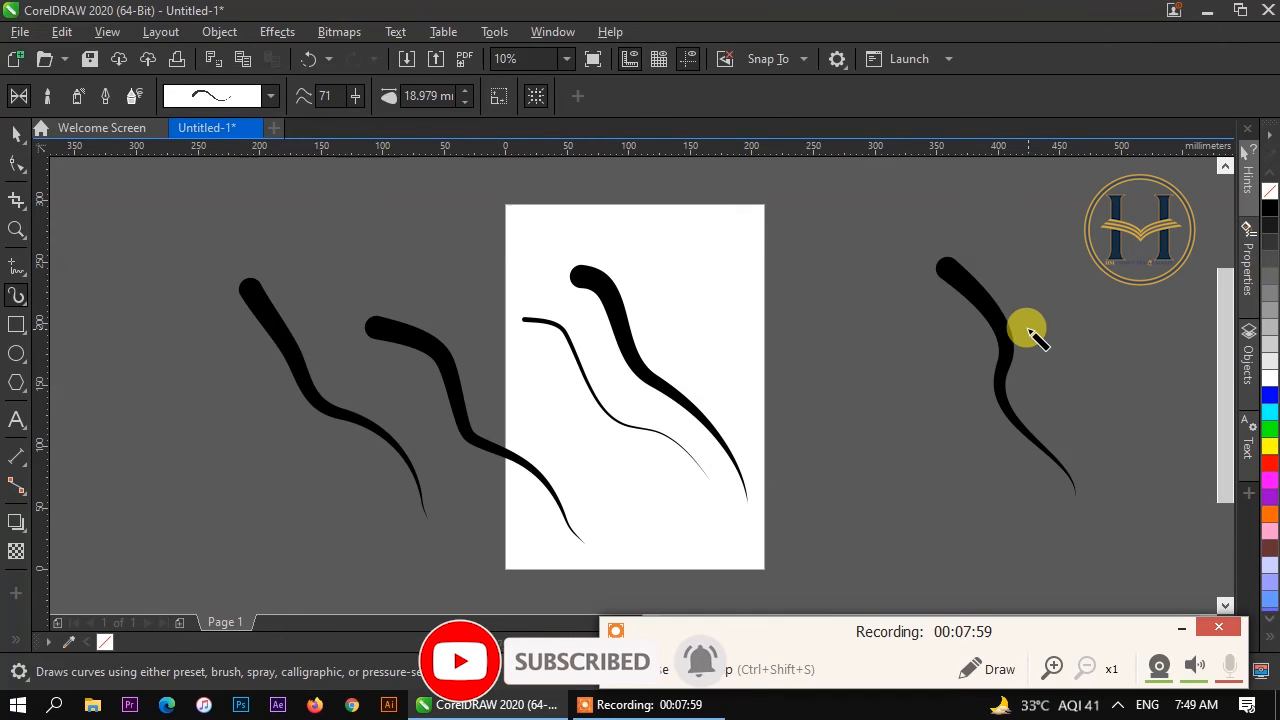
click(538, 100)
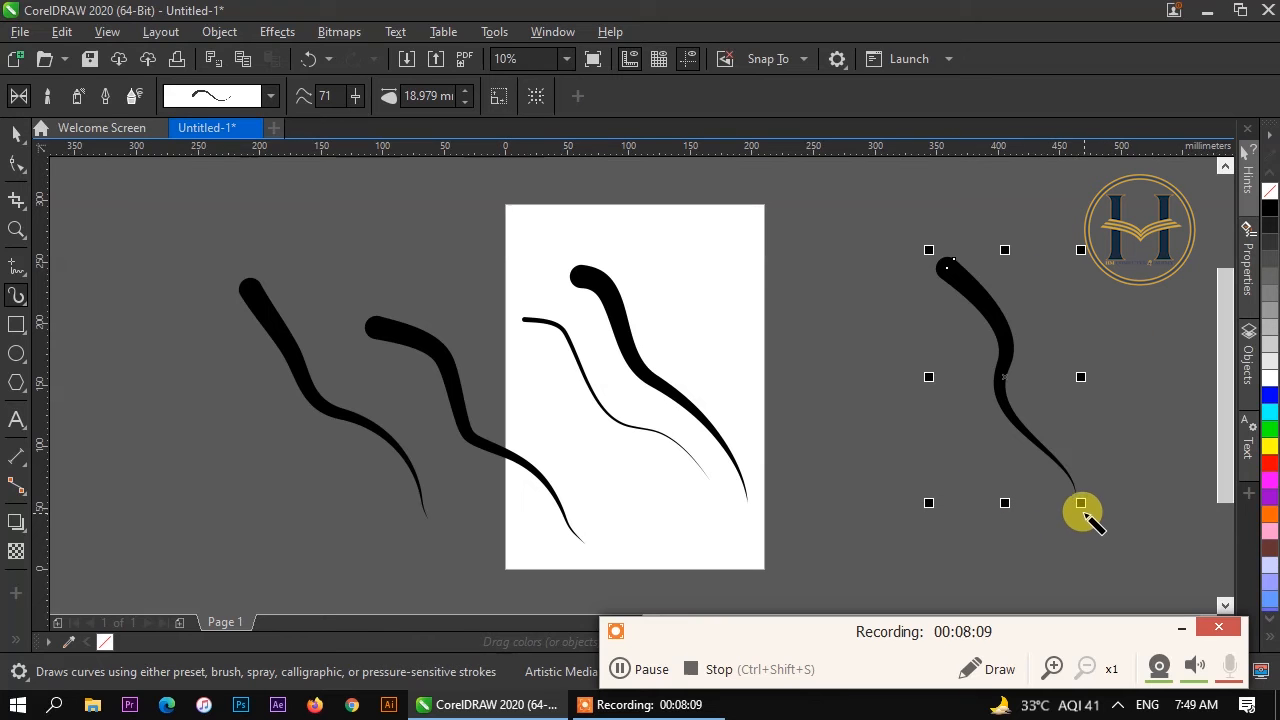
mouse_move(1087, 501)
mouse_down()
mouse_move(974, 374)
mouse_move(1049, 447)
mouse_up()
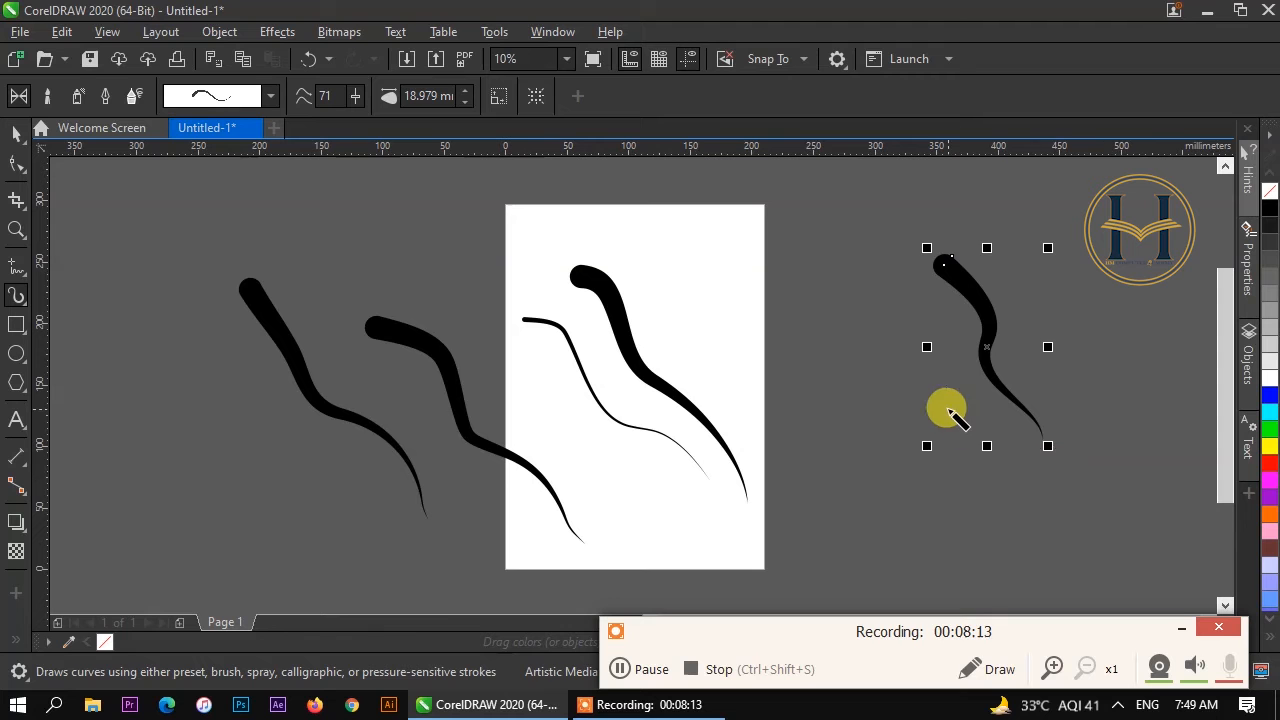
Step: Review the preset stroke choices again while keeping the round-start tapered preset
click(271, 96)
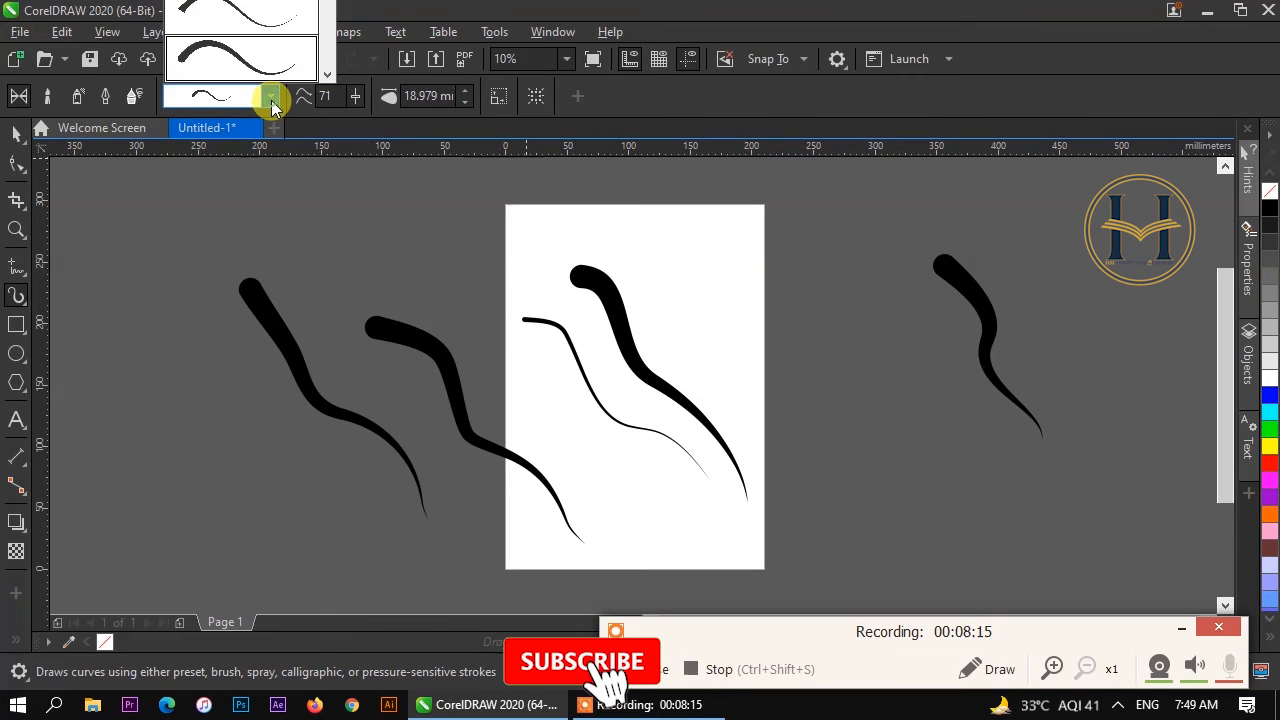
click(253, 24)
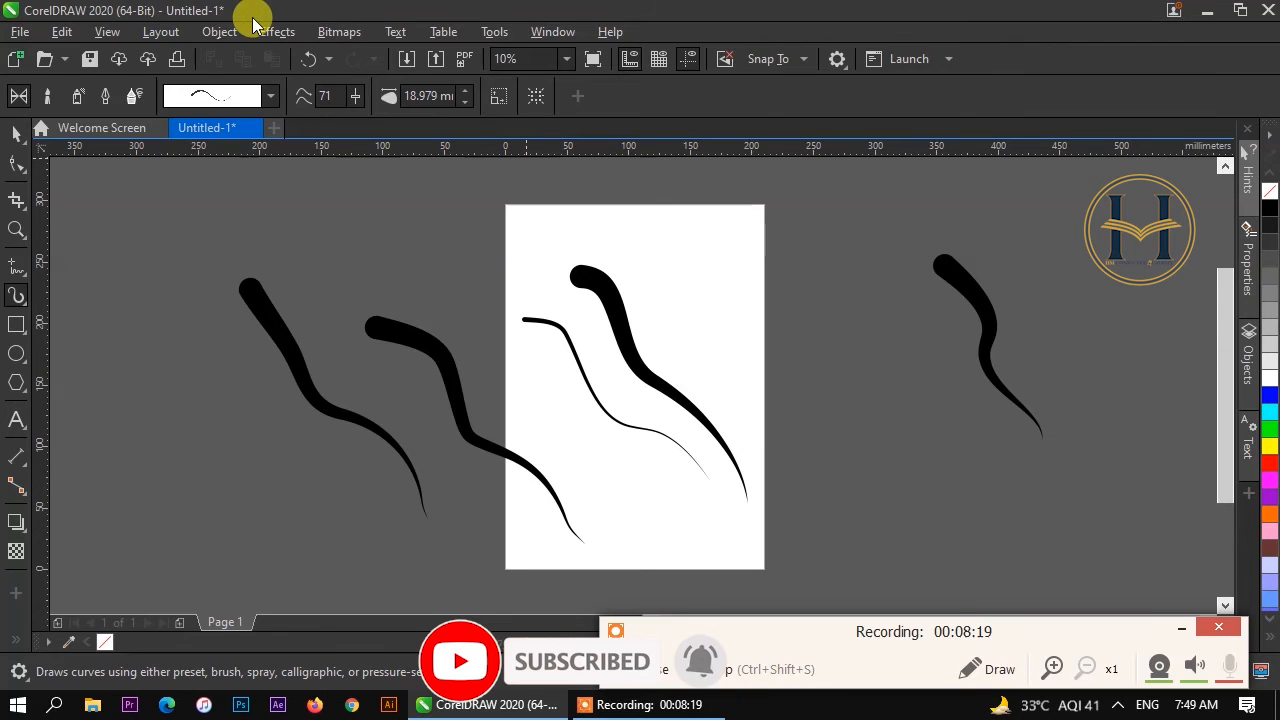
click(224, 96)
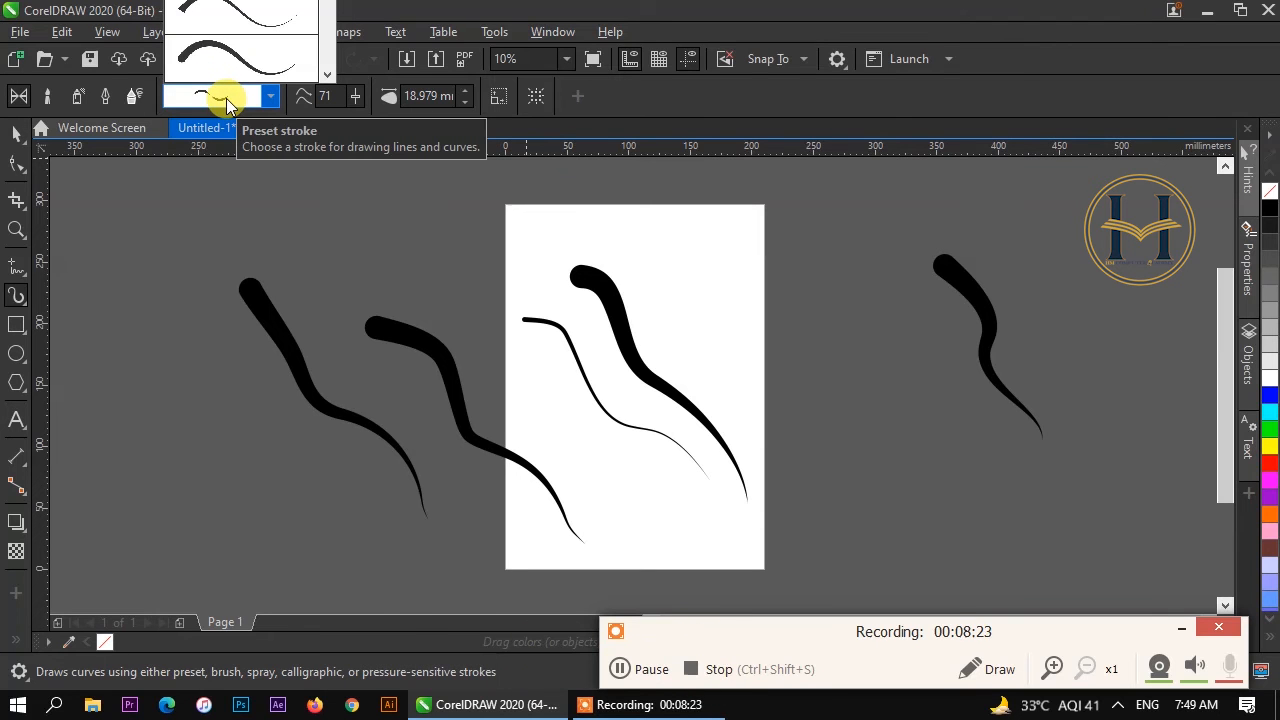
click(414, 349)
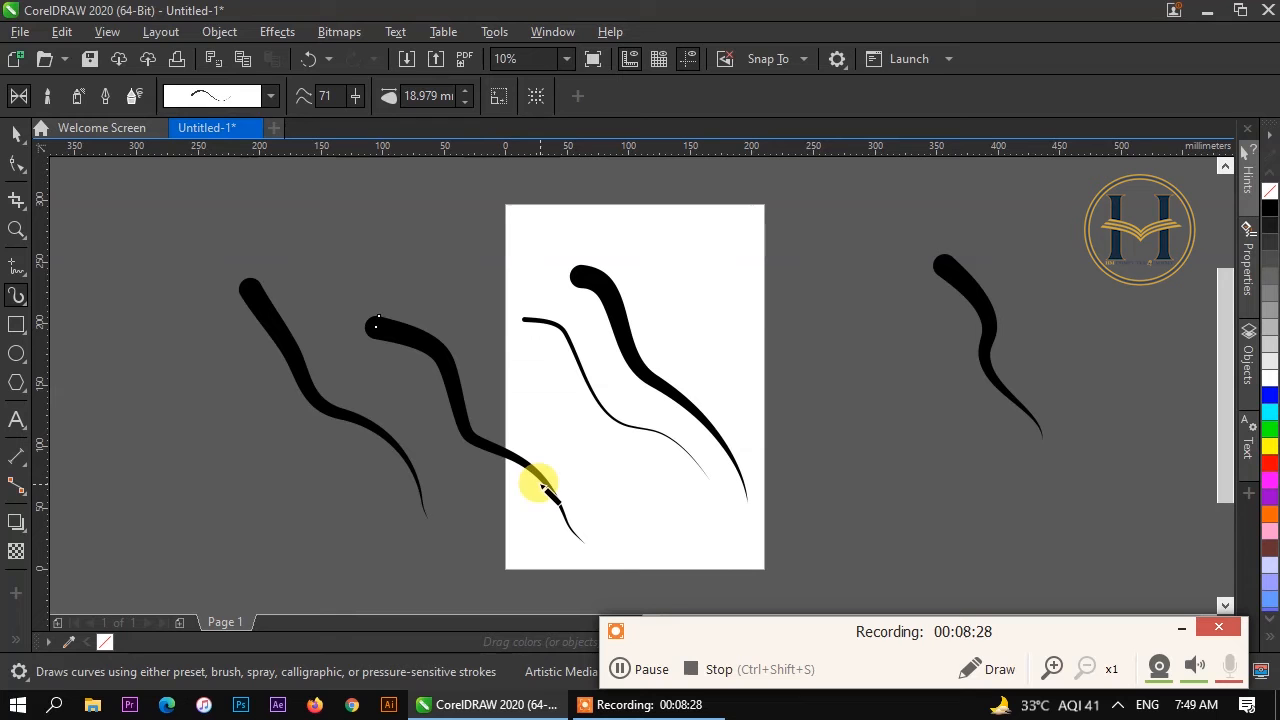
Step: Try the flat-start tapered preset and several other preset strokes in turn on the wavy stroke crossing the page's left edge
click(262, 98)
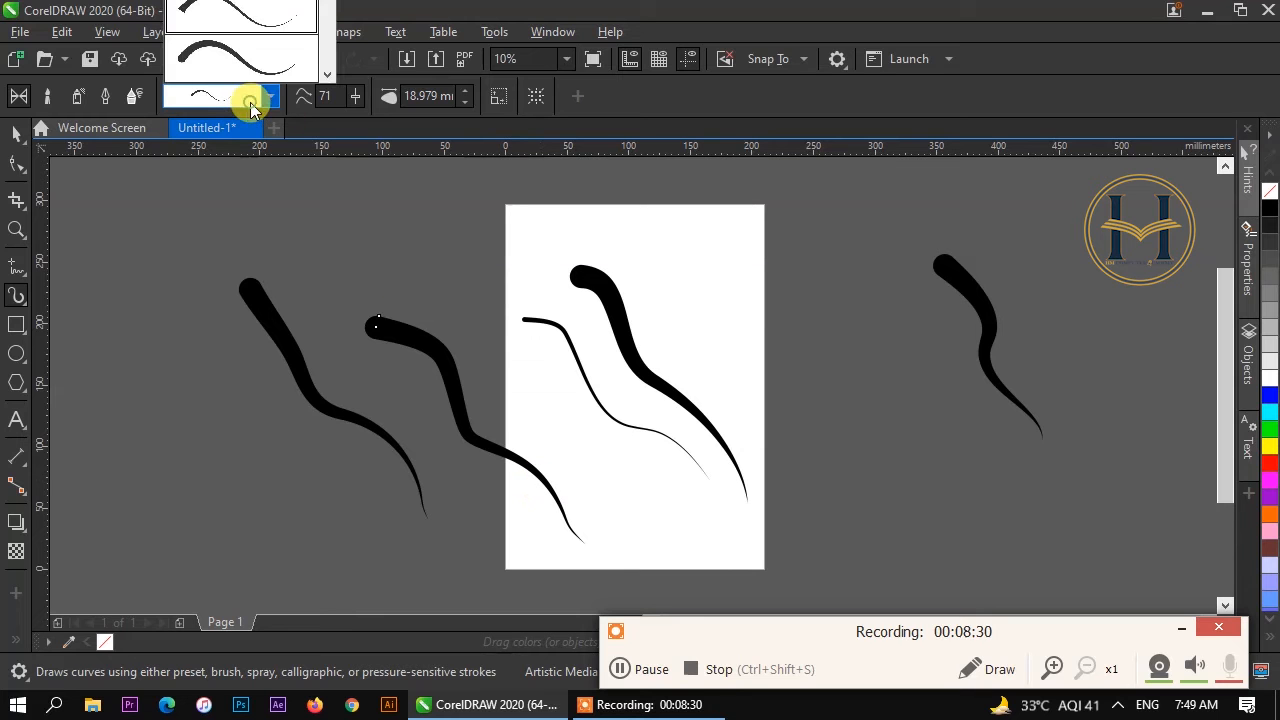
click(228, 18)
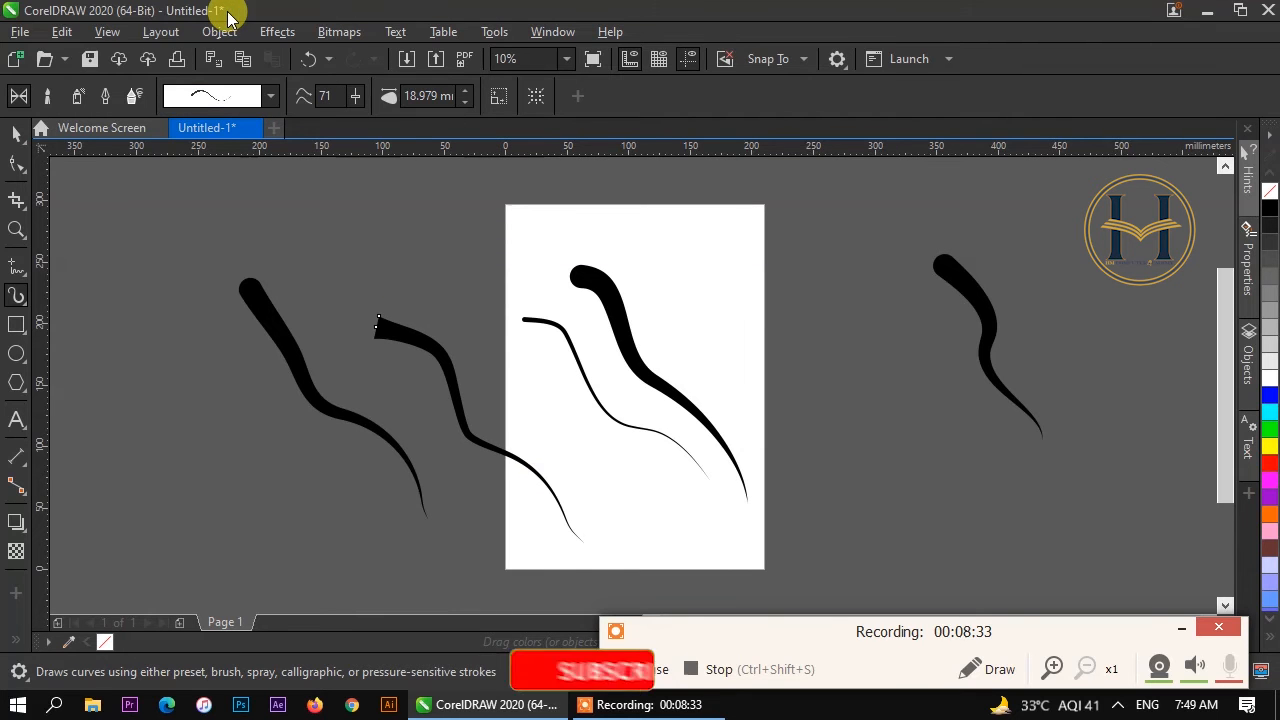
click(217, 98)
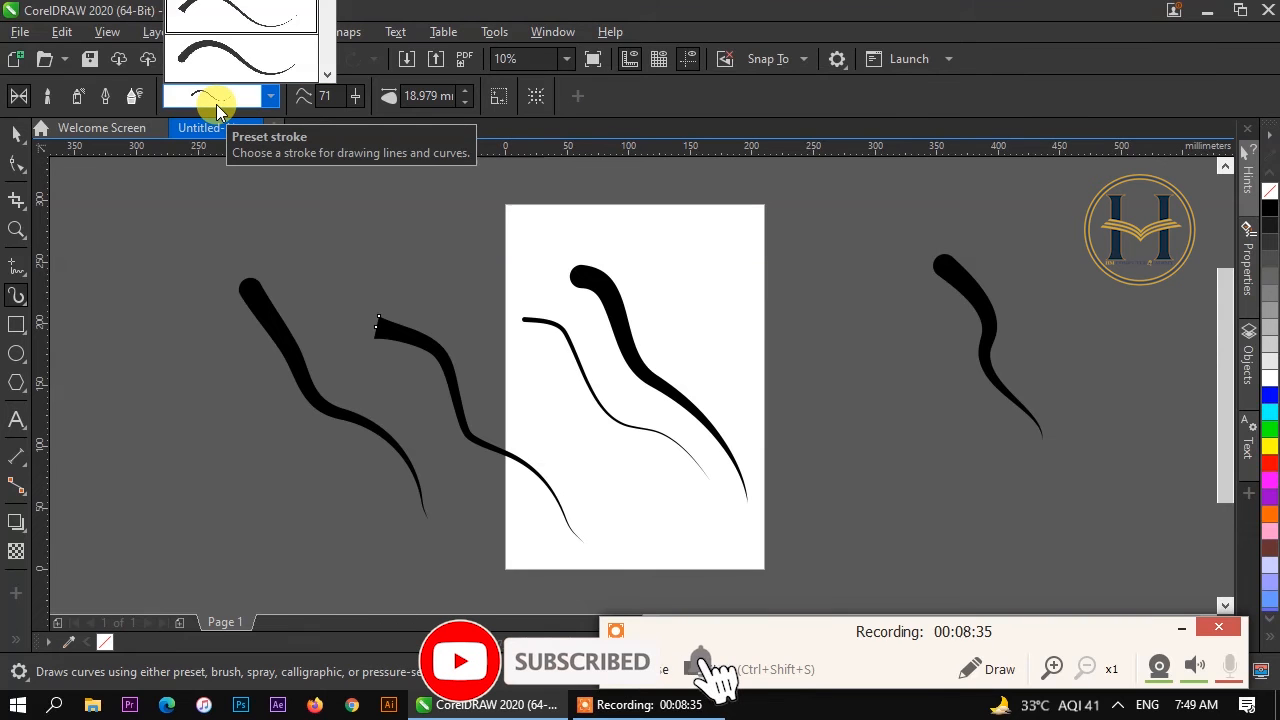
scroll(217, 112, down, 3)
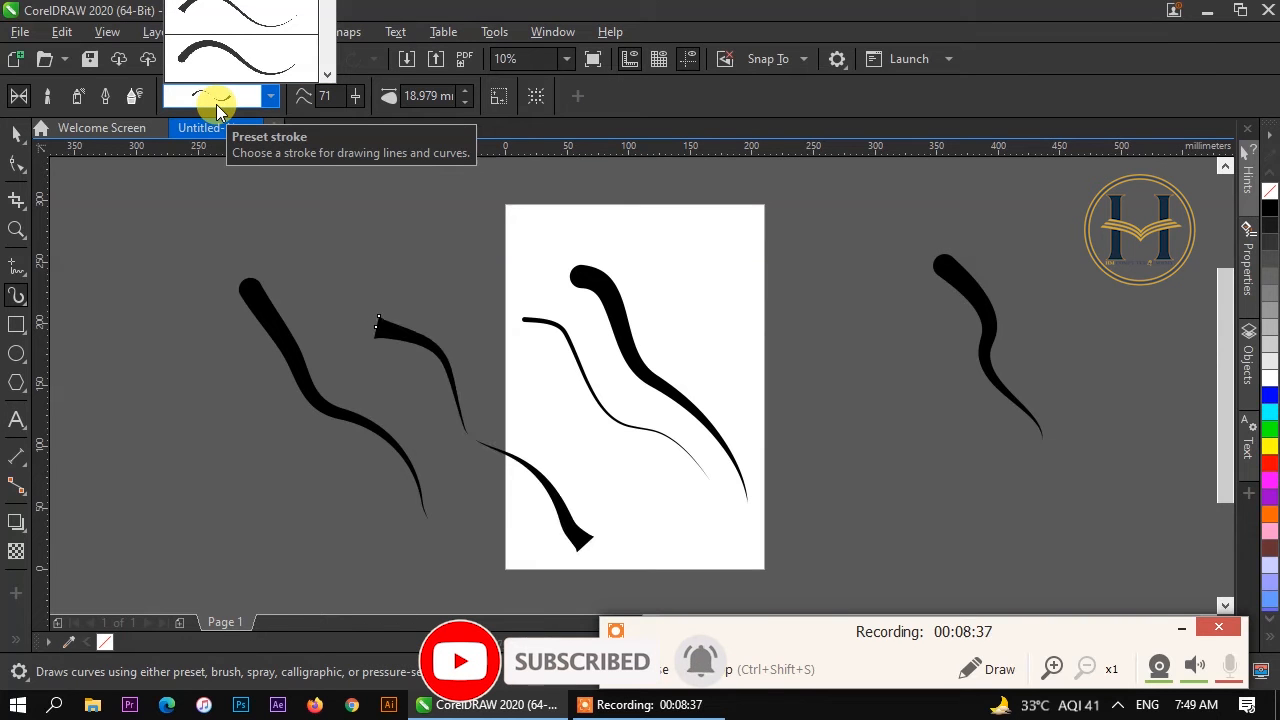
scroll(218, 106, down, 1)
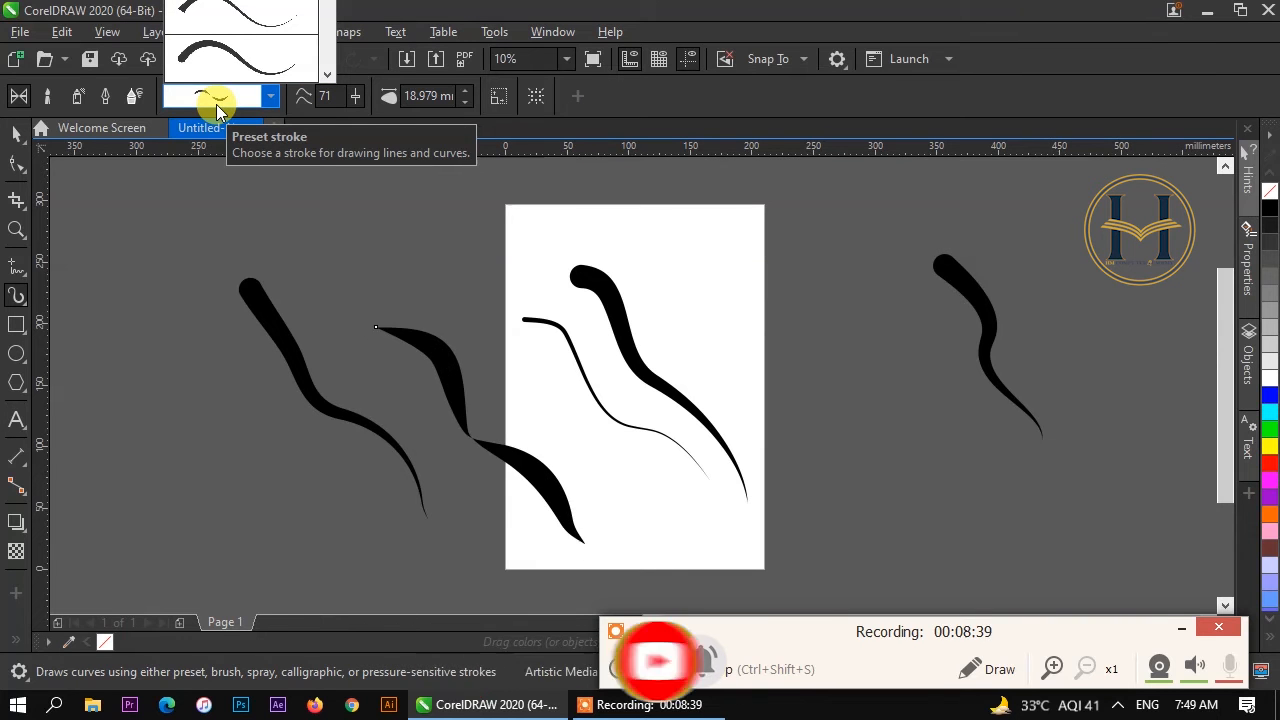
scroll(217, 107, down, 1)
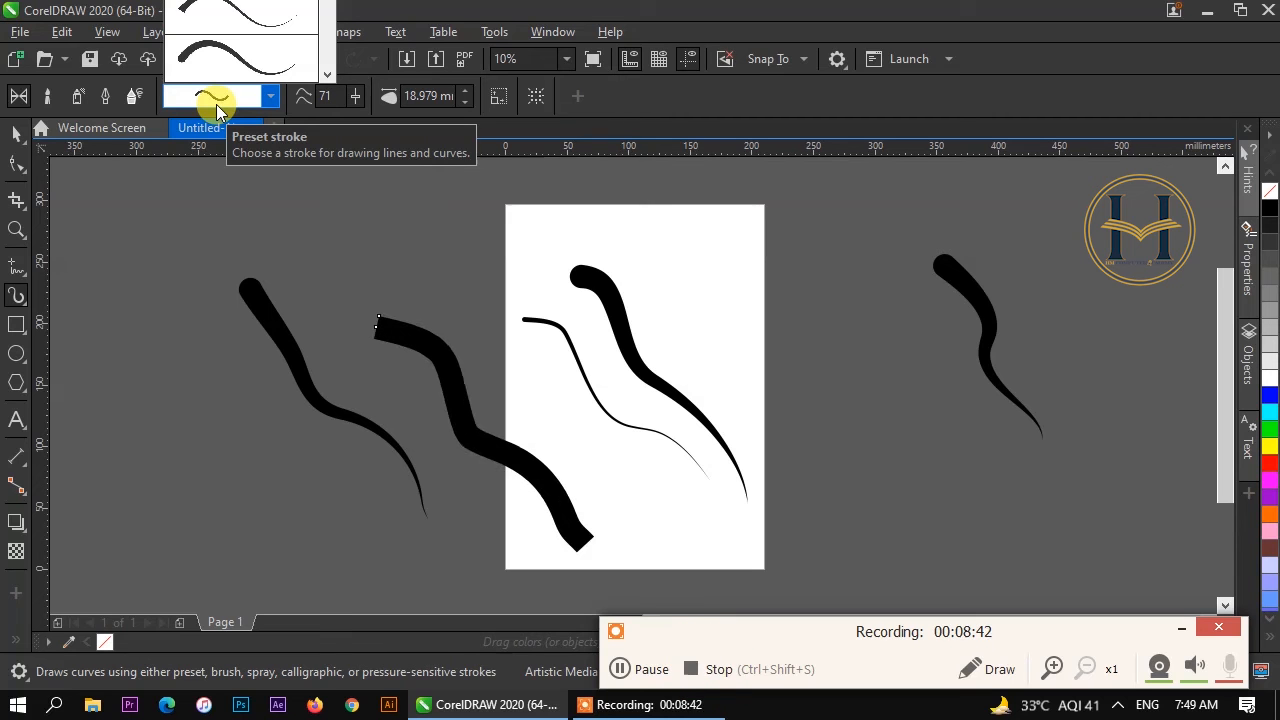
scroll(217, 107, down, 1)
scroll(217, 107, down, 2)
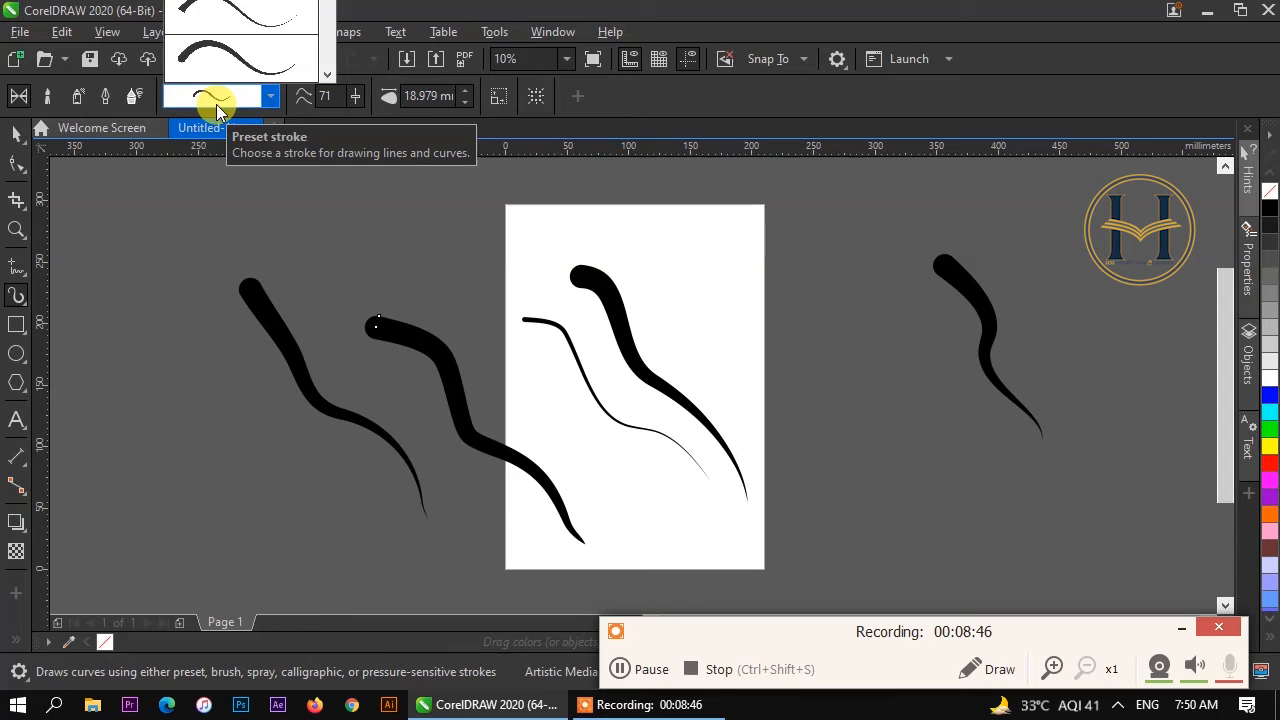
scroll(218, 106, down, 2)
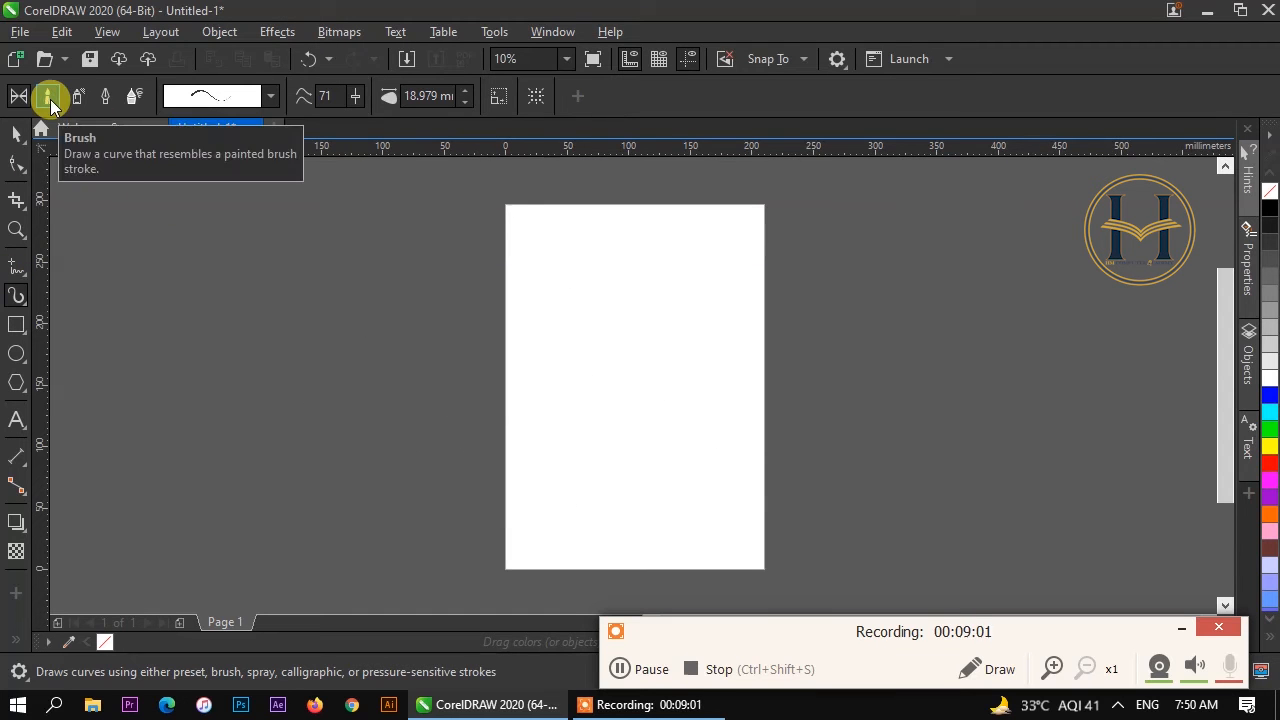
Step: Switch Artistic Media to Brush mode with the Calligraphy category and the sketchy multi-line brushstroke
click(48, 97)
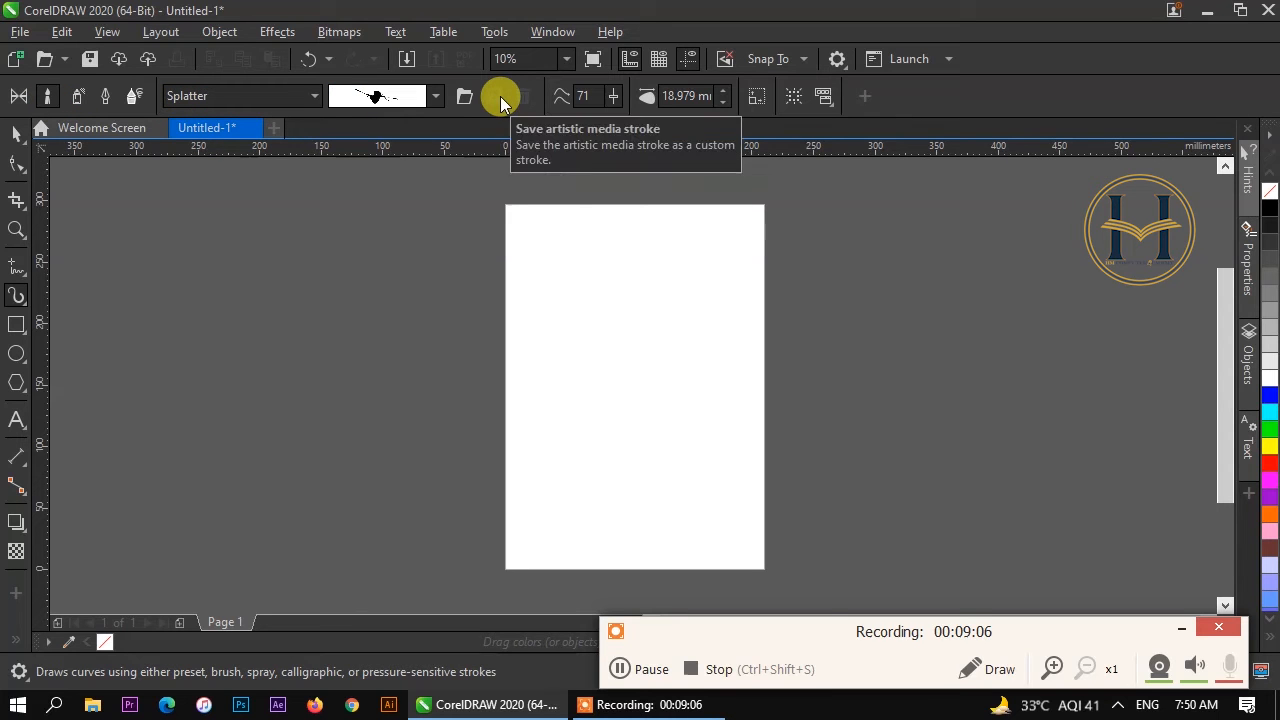
click(312, 96)
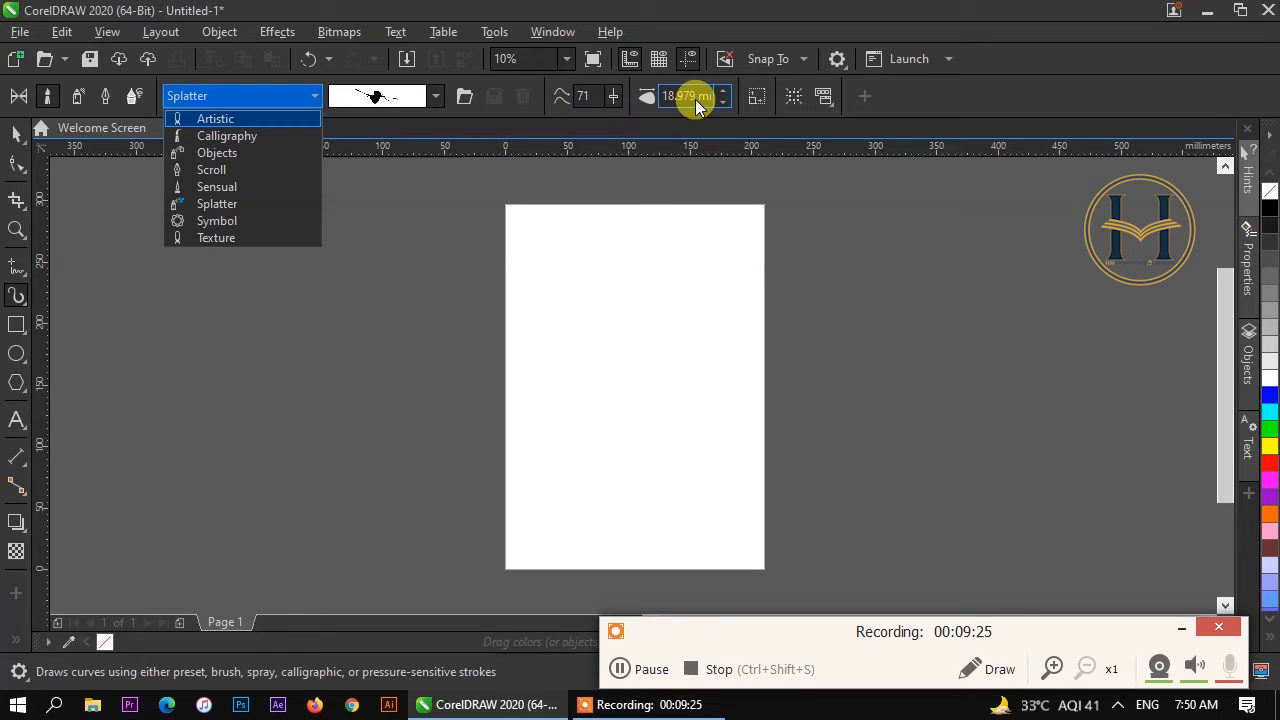
click(246, 137)
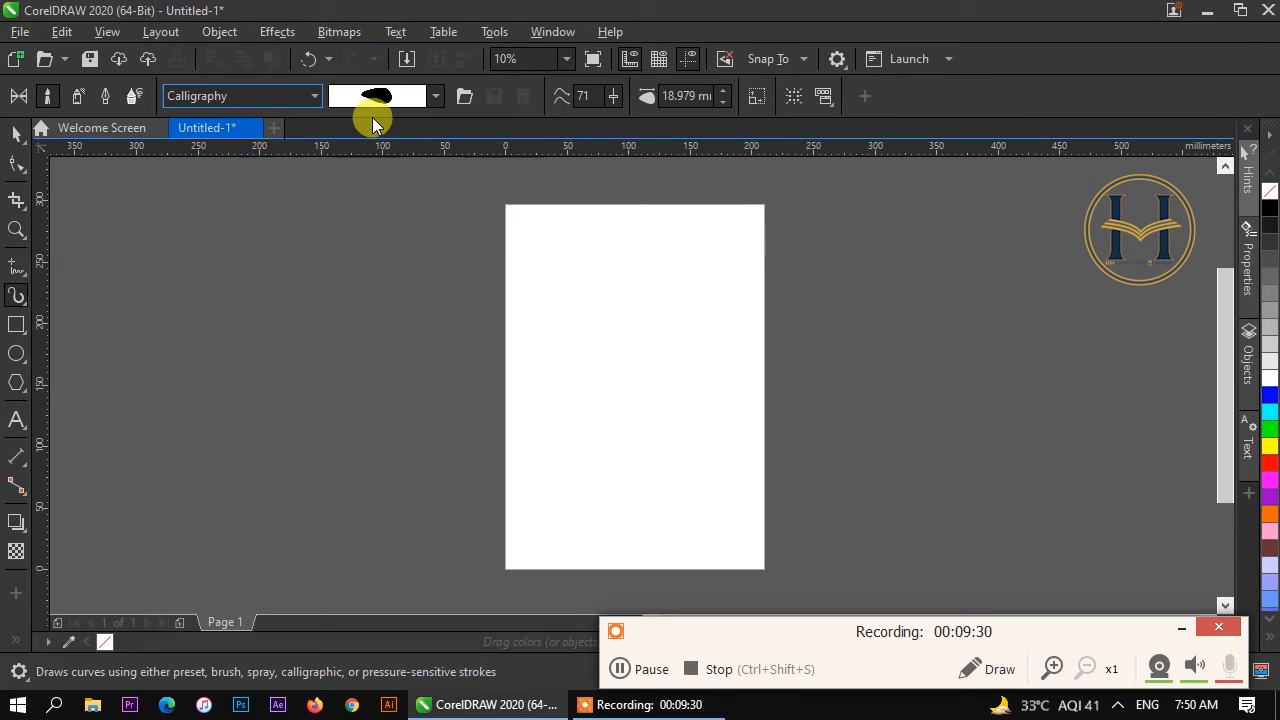
click(397, 92)
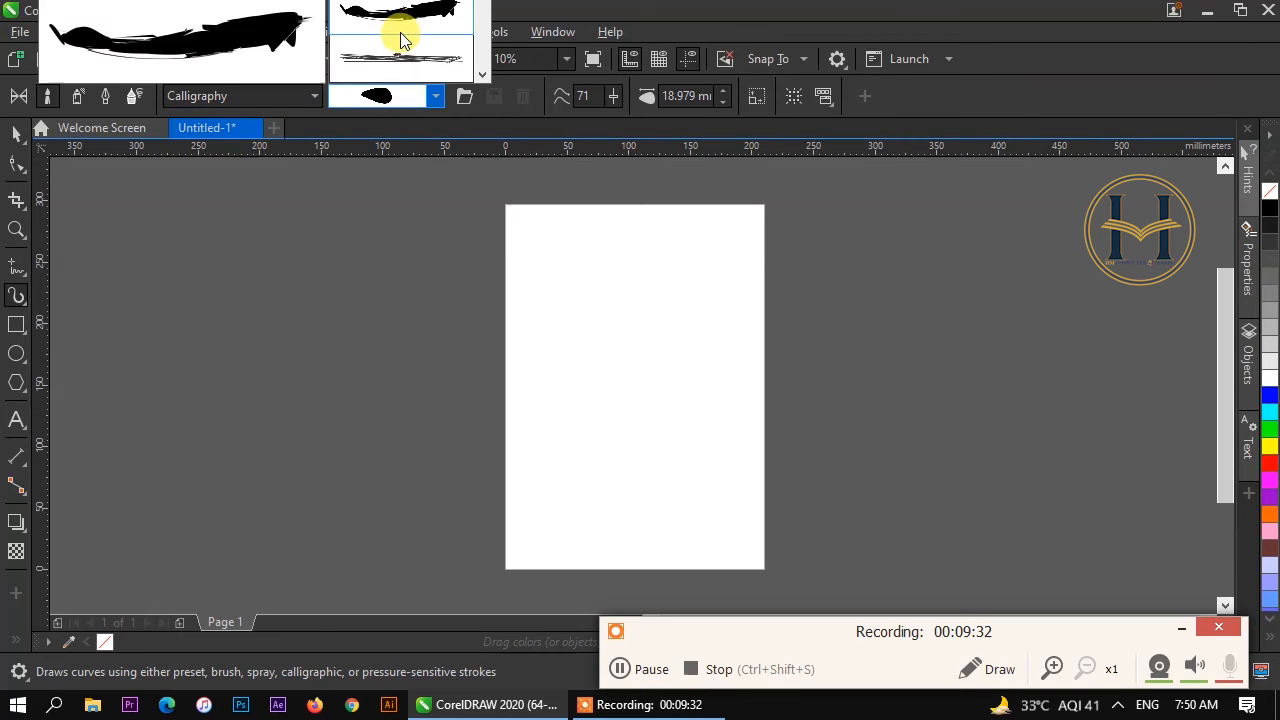
click(400, 57)
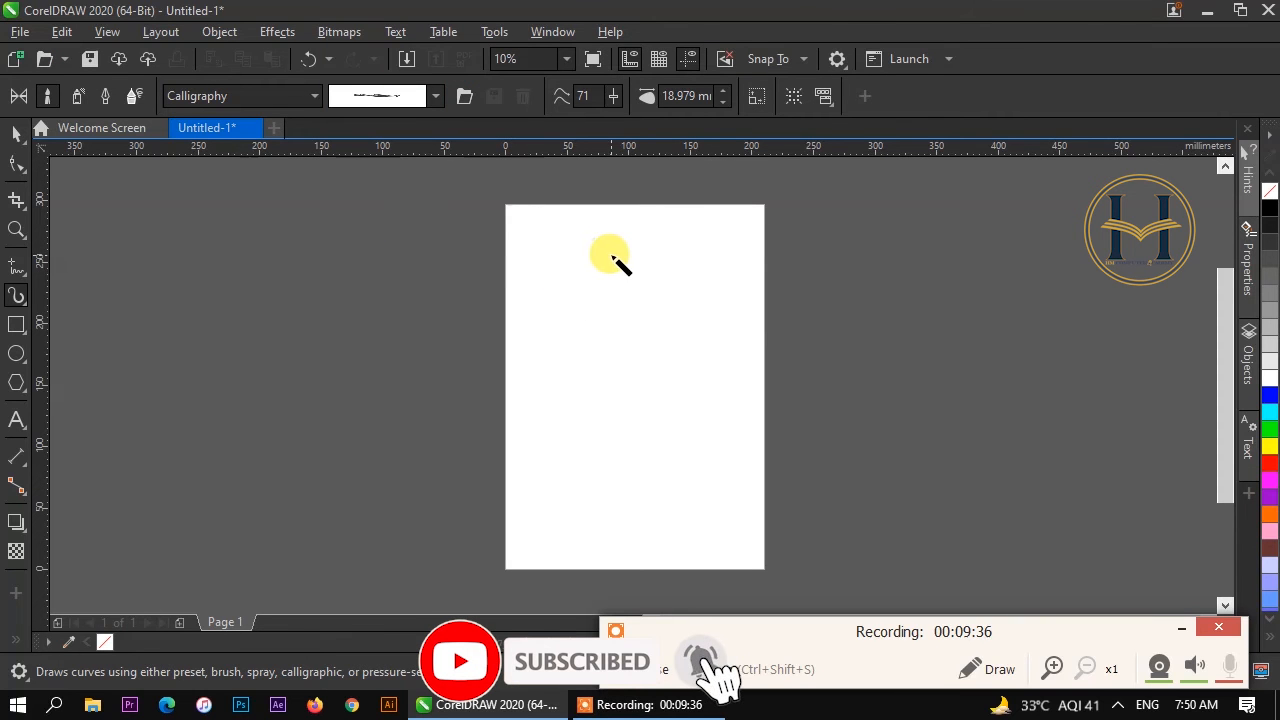
Step: Draw three freehand sketchy brushstrokes: a looped one on the page, one left of the page and one right of it
mouse_move(636, 256)
mouse_down()
mouse_move(662, 284)
mouse_move(617, 355)
mouse_move(689, 454)
mouse_move(757, 510)
mouse_up()
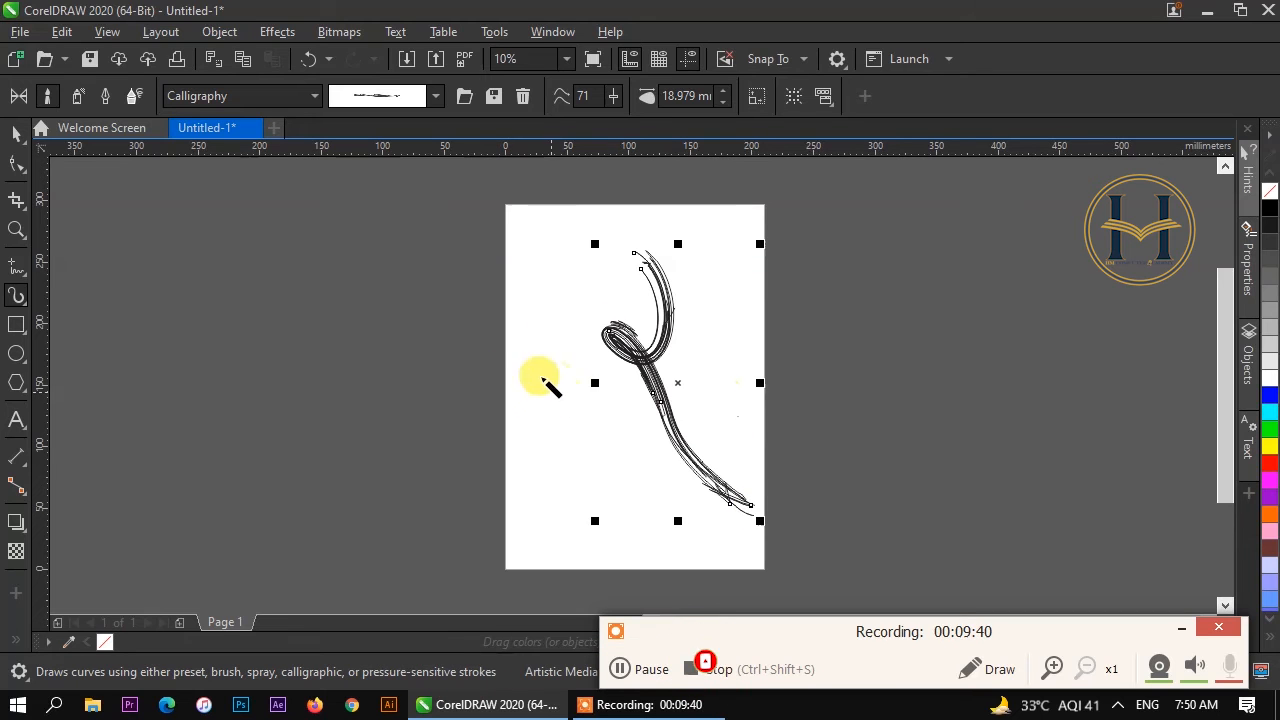
drag(448, 263, 437, 629)
drag(762, 300, 923, 486)
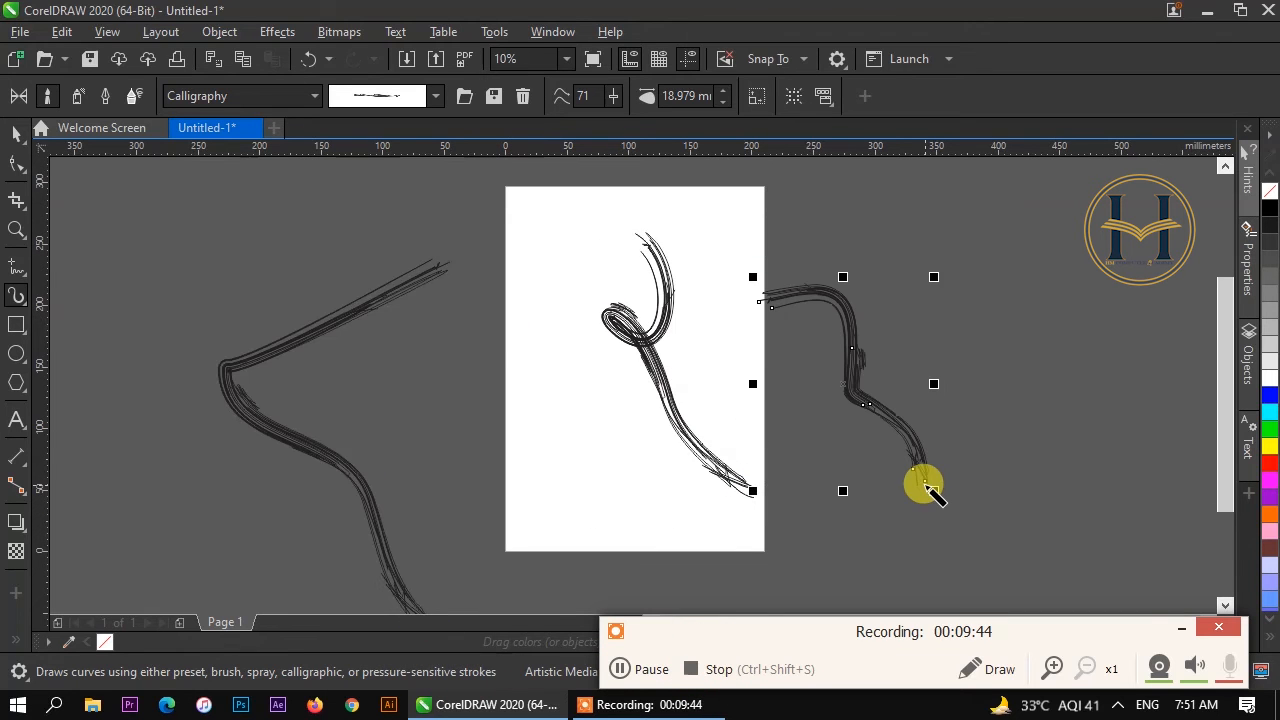
Step: Change the stroke right of the page to the solid tapered multi-strand Calligraphy brushstroke
click(408, 95)
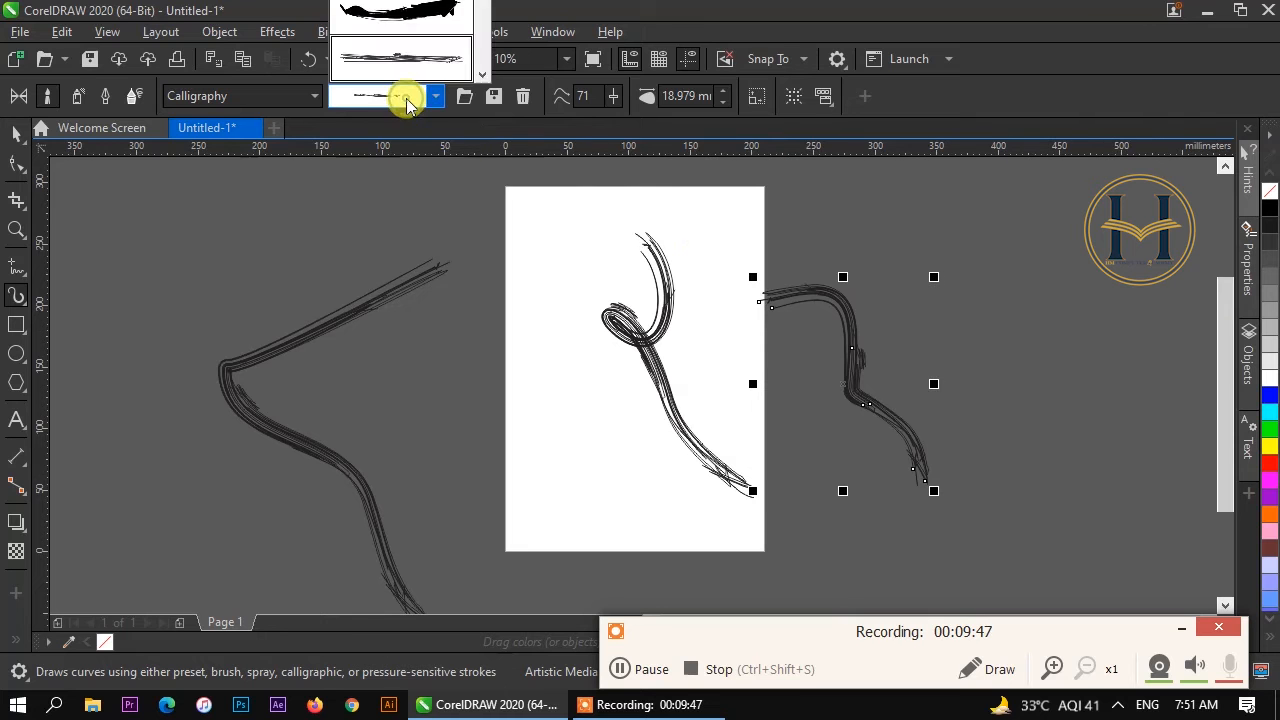
click(396, 69)
click(388, 97)
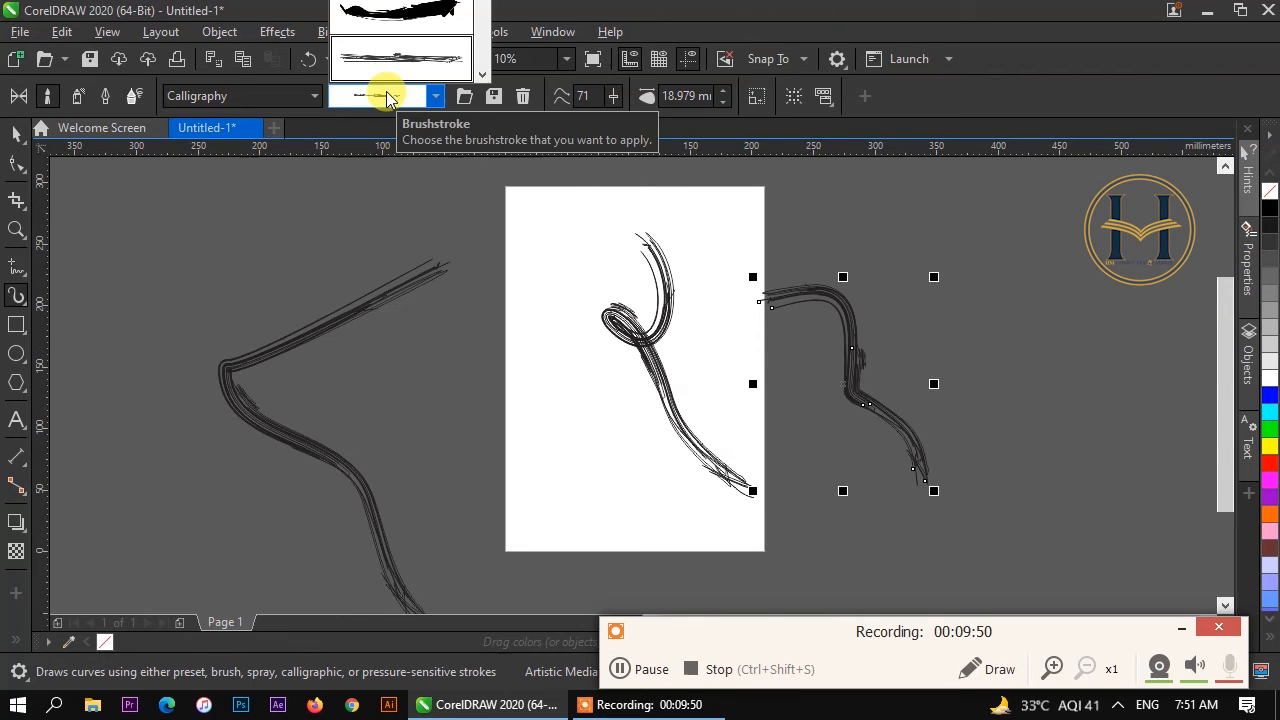
key(Up)
key(Up)
key(Up)
key(Up)
key(Down)
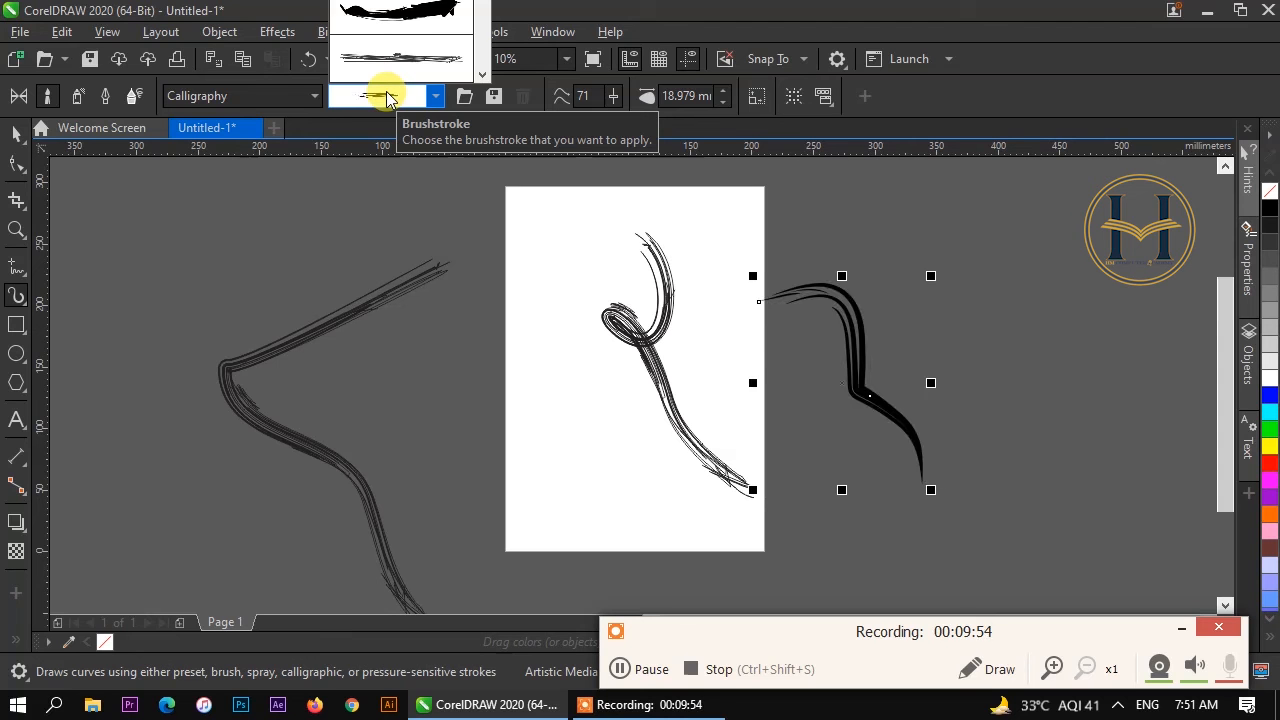
Step: Increase the width of the stroke right of the page to 37.479 mm
click(684, 95)
click(720, 93)
click(720, 93)
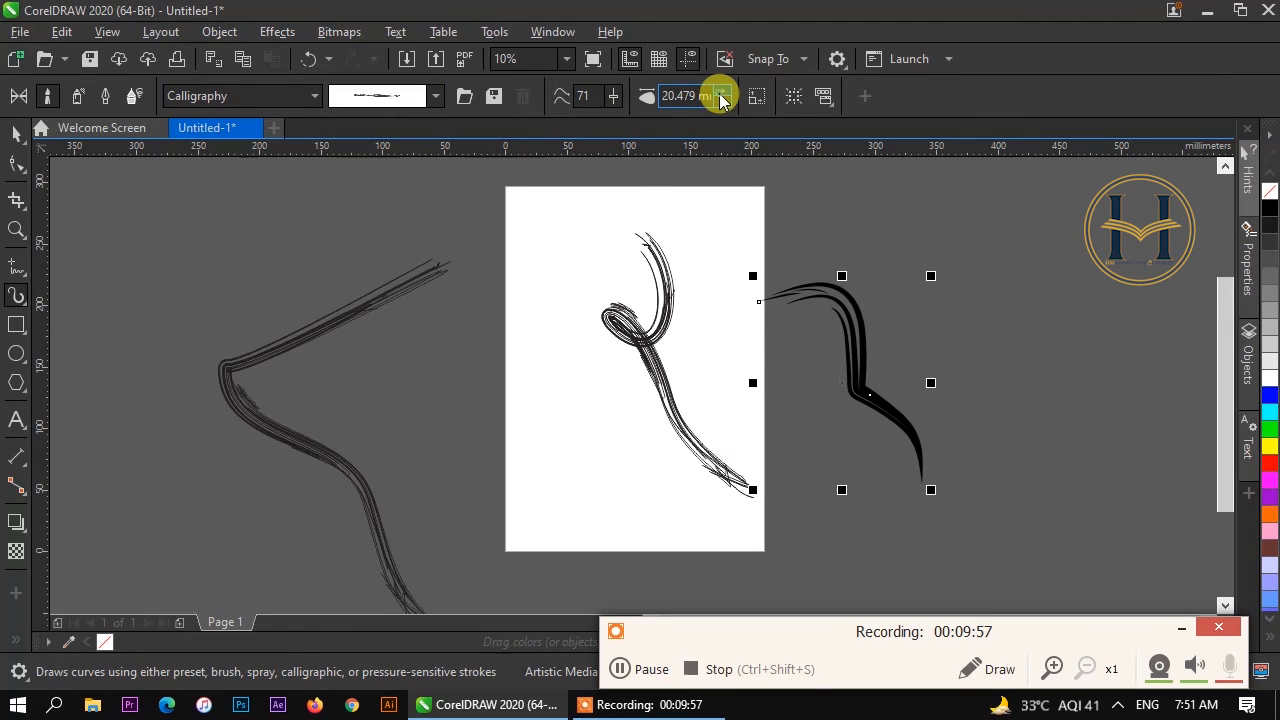
click(720, 93)
click(720, 93)
click(720, 93)
click(720, 93)
click(720, 93)
click(720, 93)
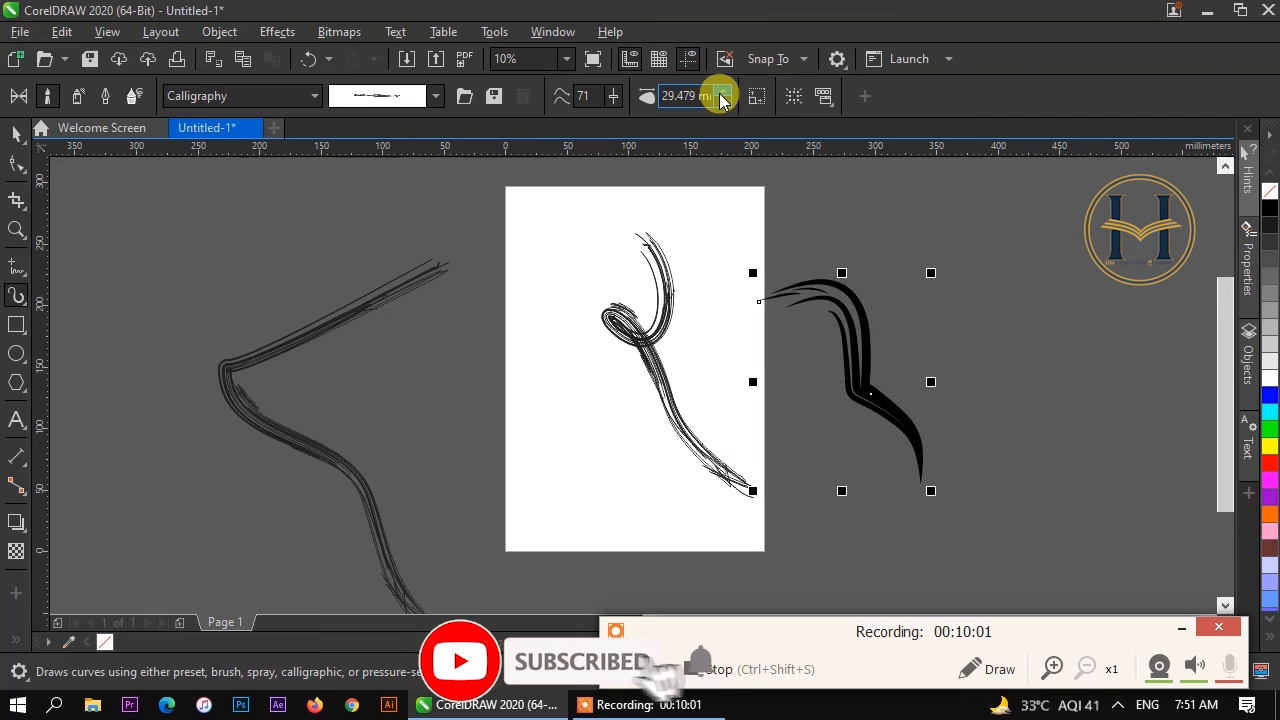
click(720, 93)
click(720, 93)
click(720, 93)
click(720, 93)
click(720, 93)
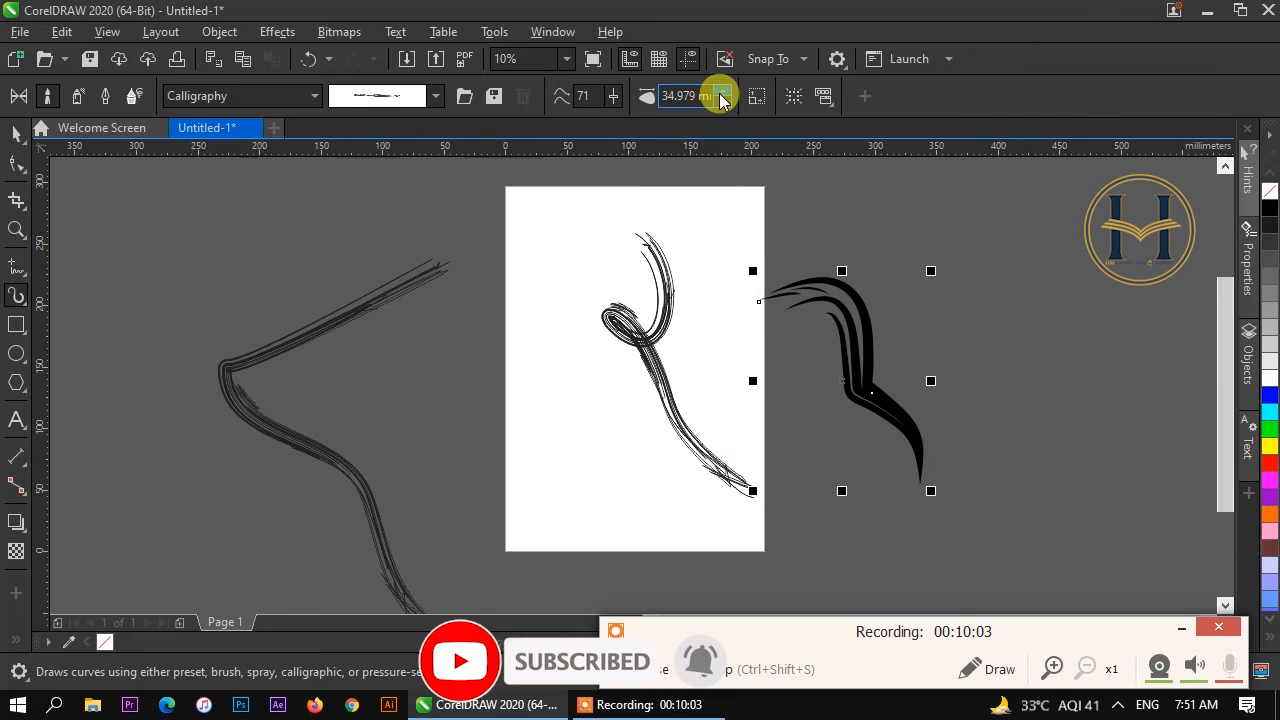
click(720, 93)
click(720, 93)
click(720, 93)
Step: Try further brushstrokes in turn on the stroke right of the page, ending with the solid teal tapered one
click(360, 100)
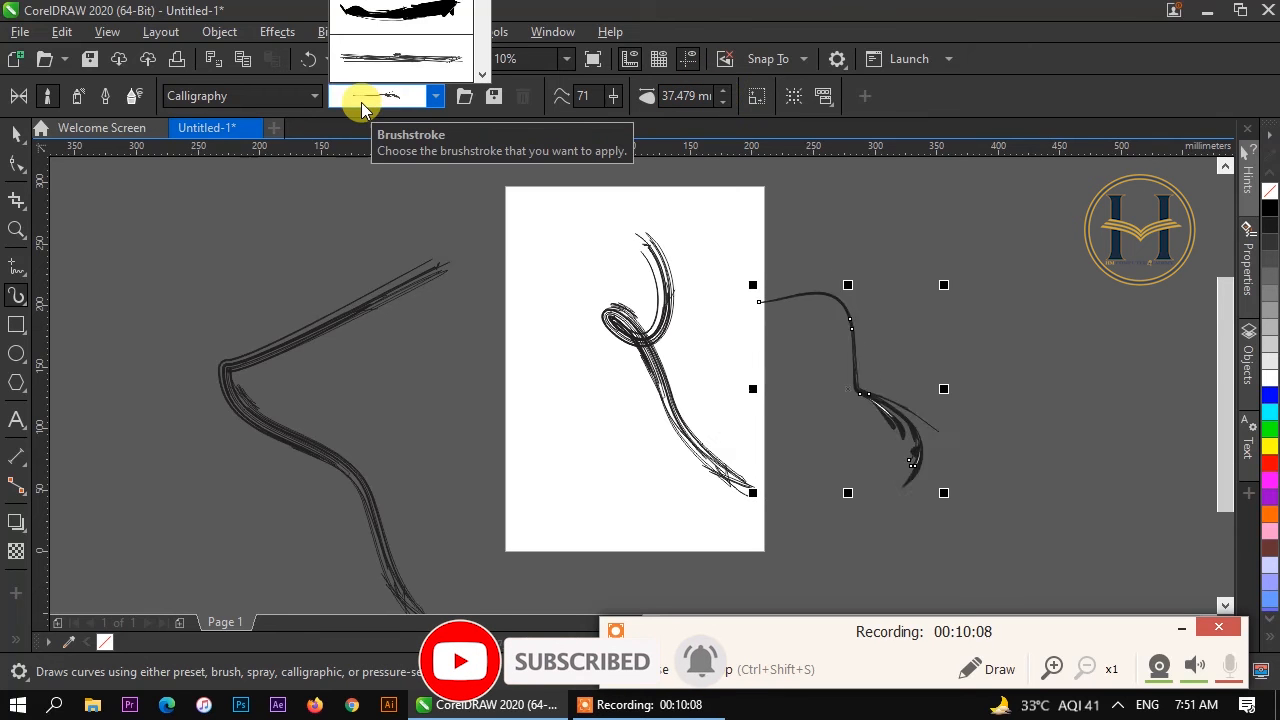
scroll(361, 110, down, 5)
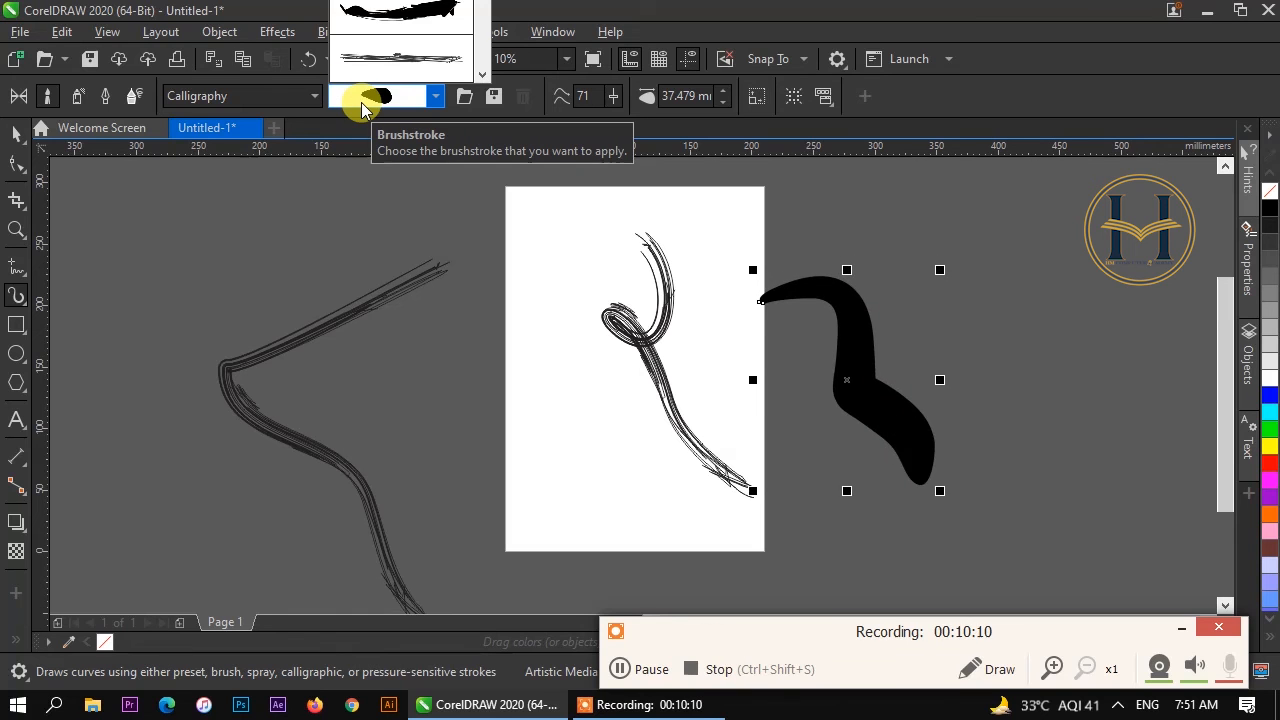
scroll(361, 110, down, 3)
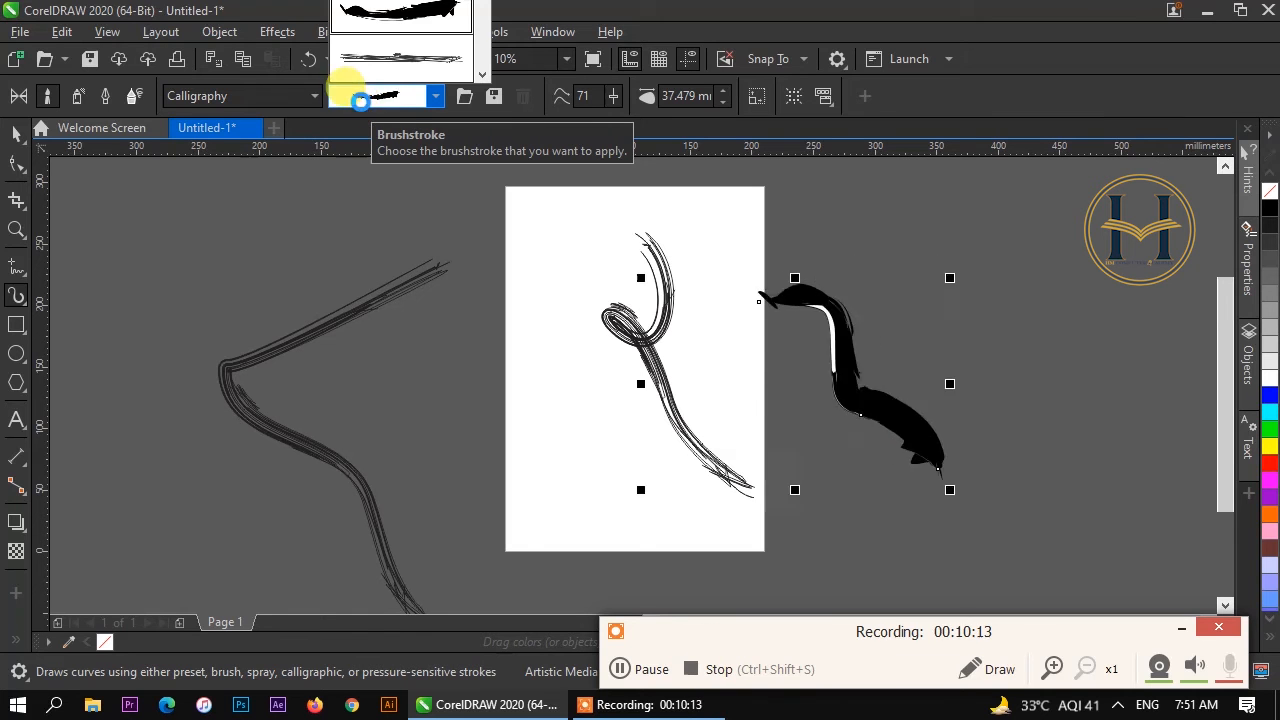
scroll(362, 108, down, 1)
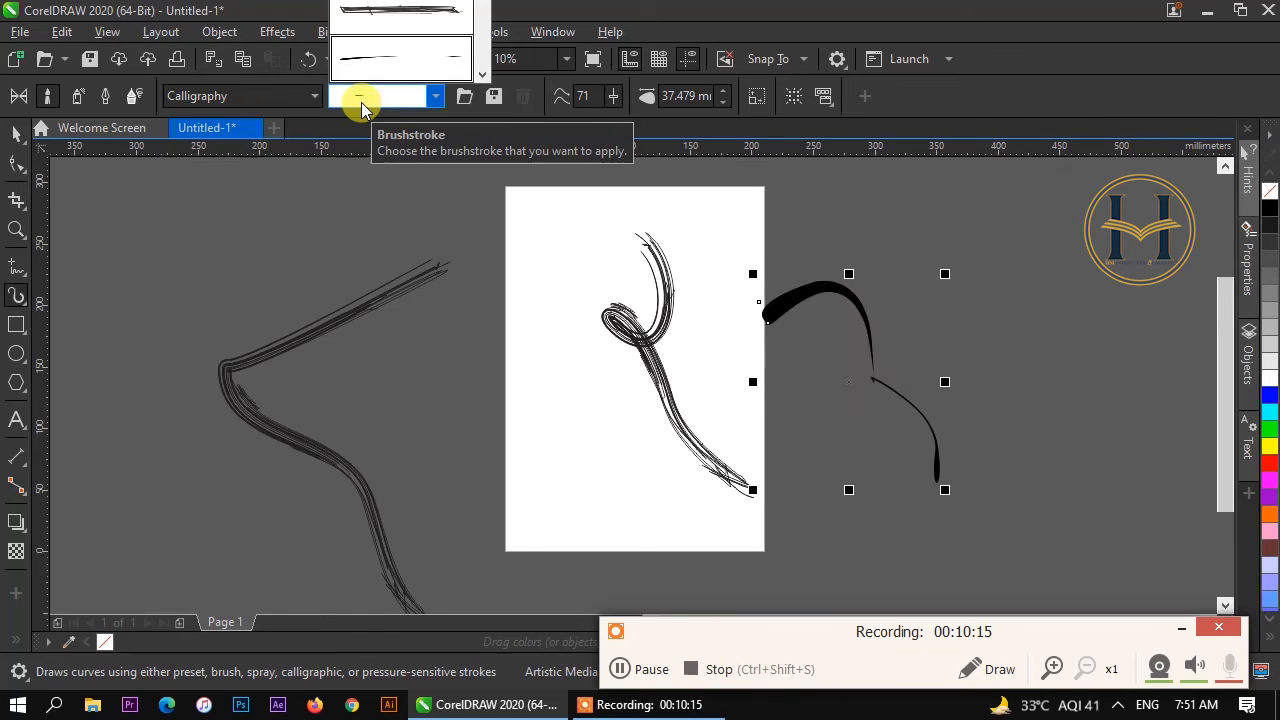
scroll(361, 108, down, 3)
scroll(362, 108, down, 1)
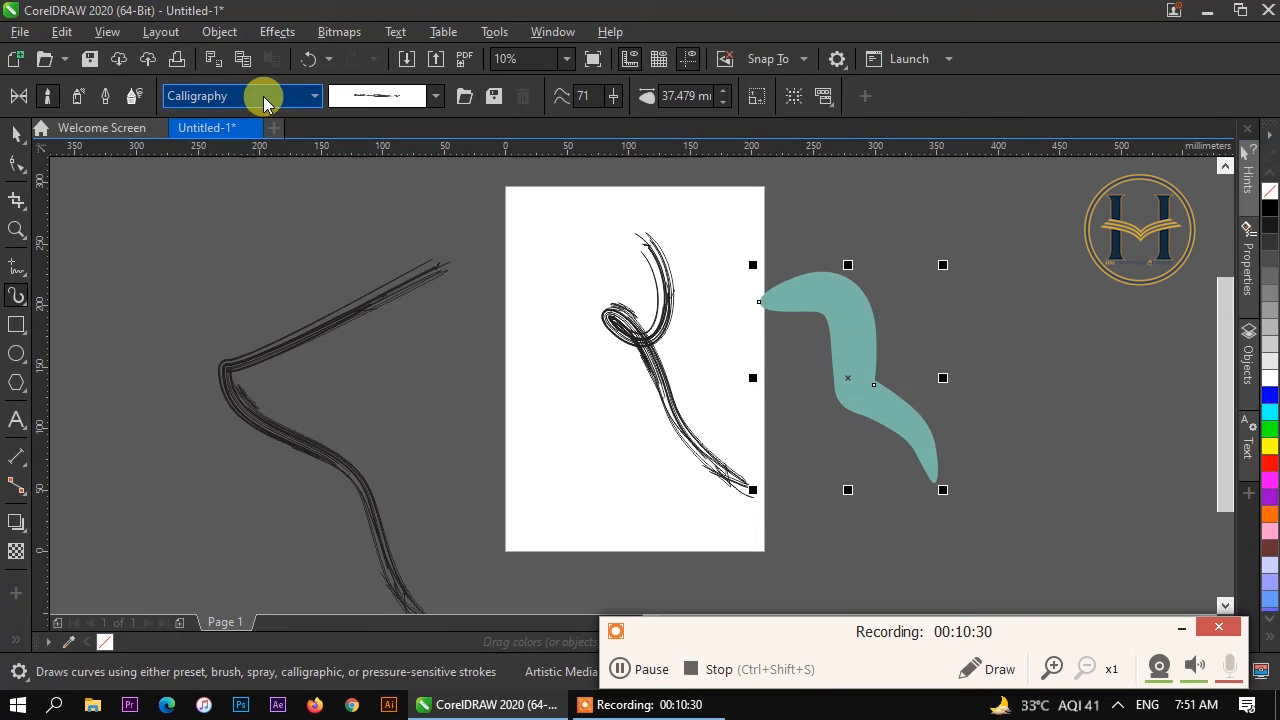
Step: Apply the Objects category's glass marbles brushstroke to the stroke right of the page and draw two more, left of the page and on it
click(262, 96)
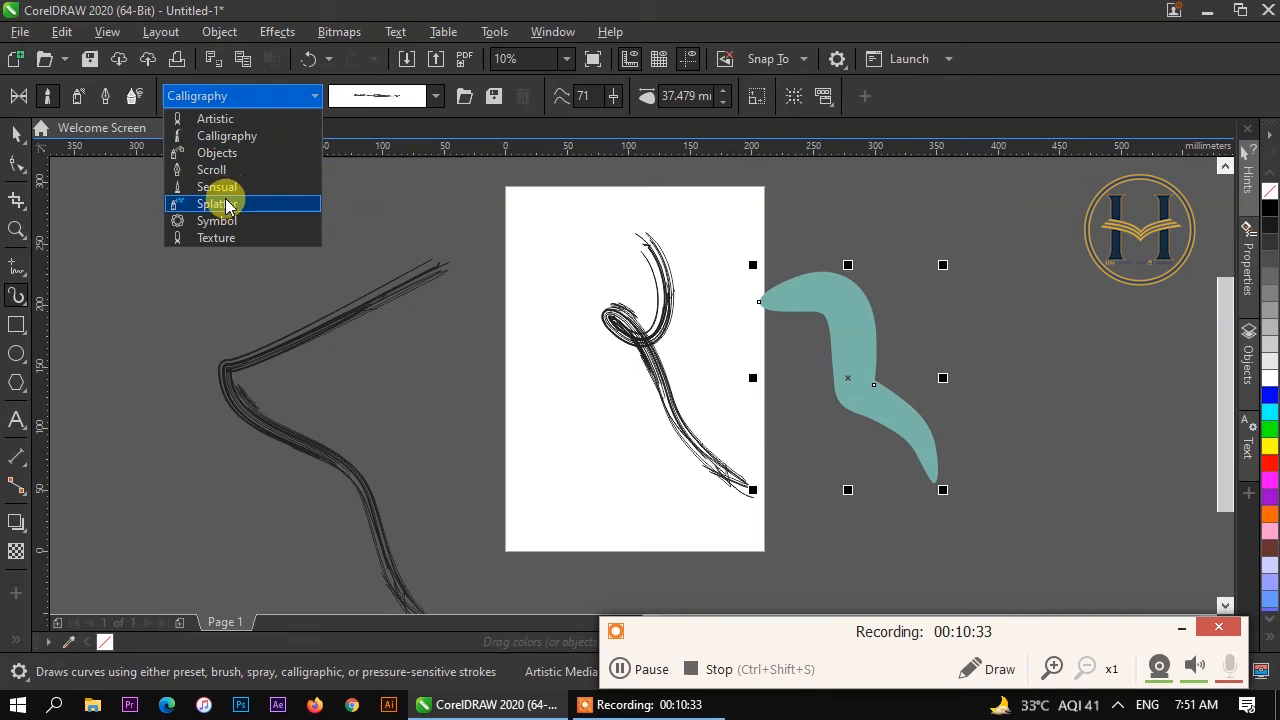
click(226, 153)
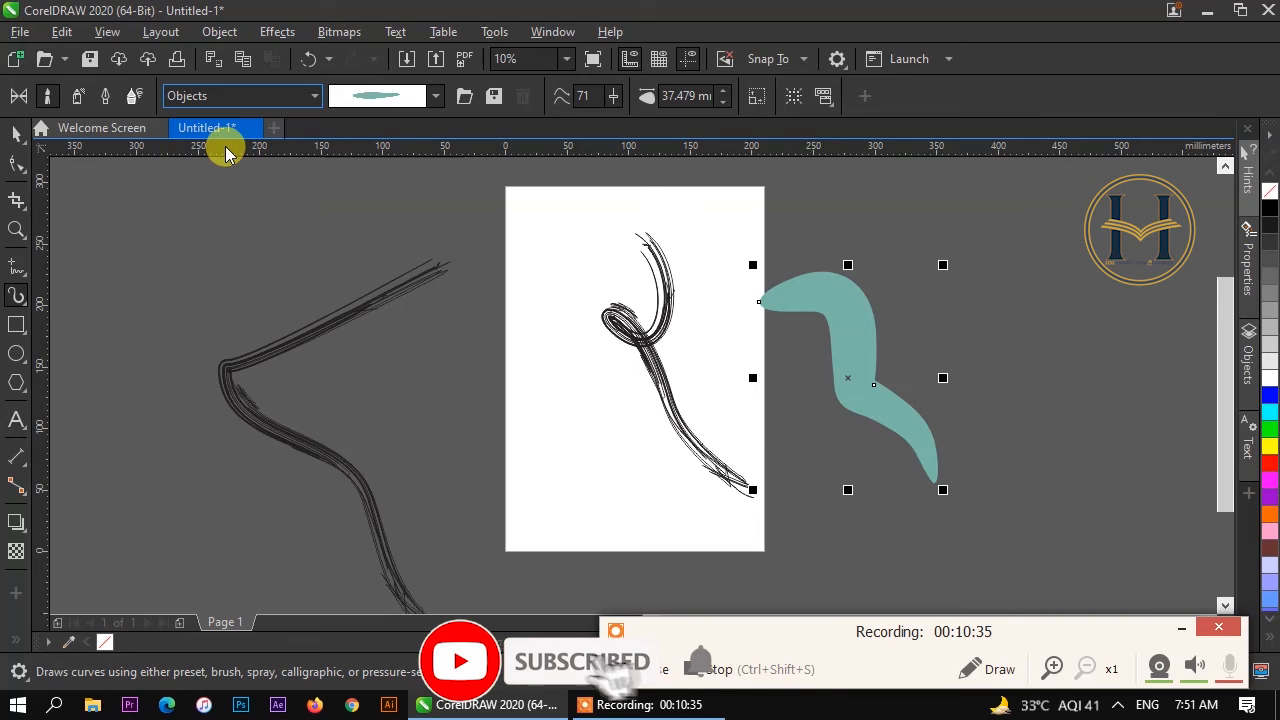
click(366, 96)
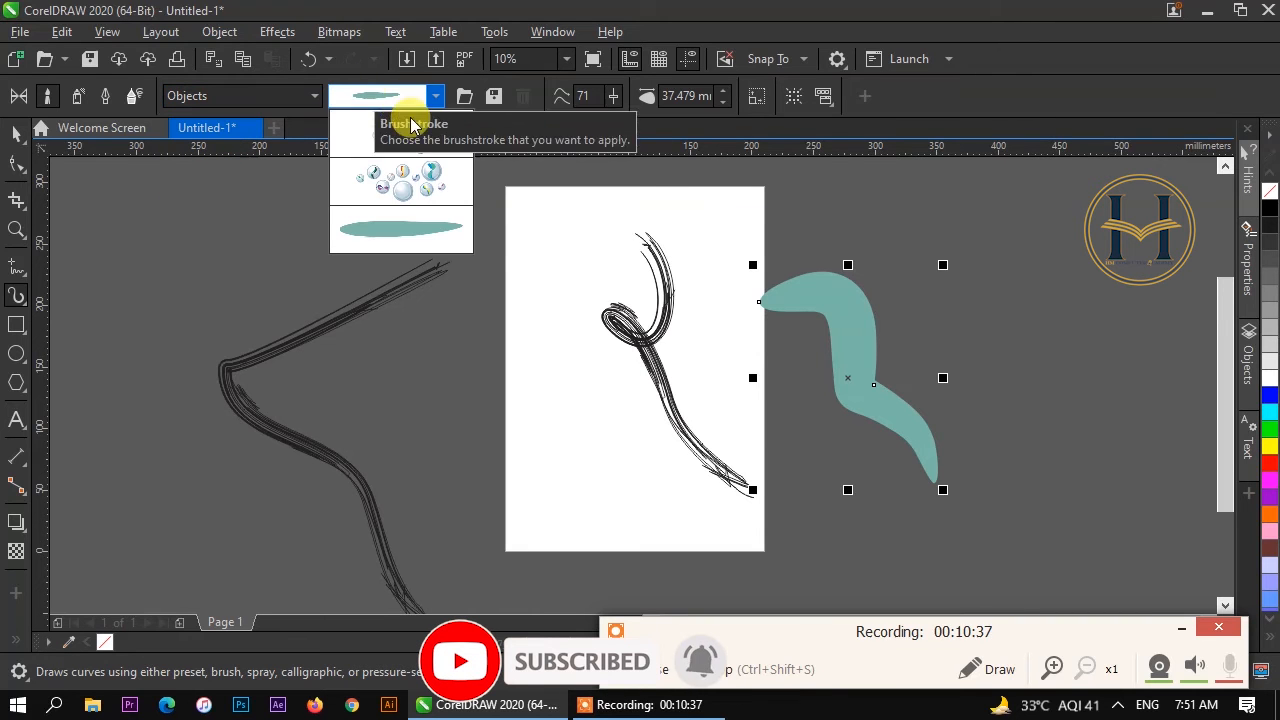
mouse_move(415, 192)
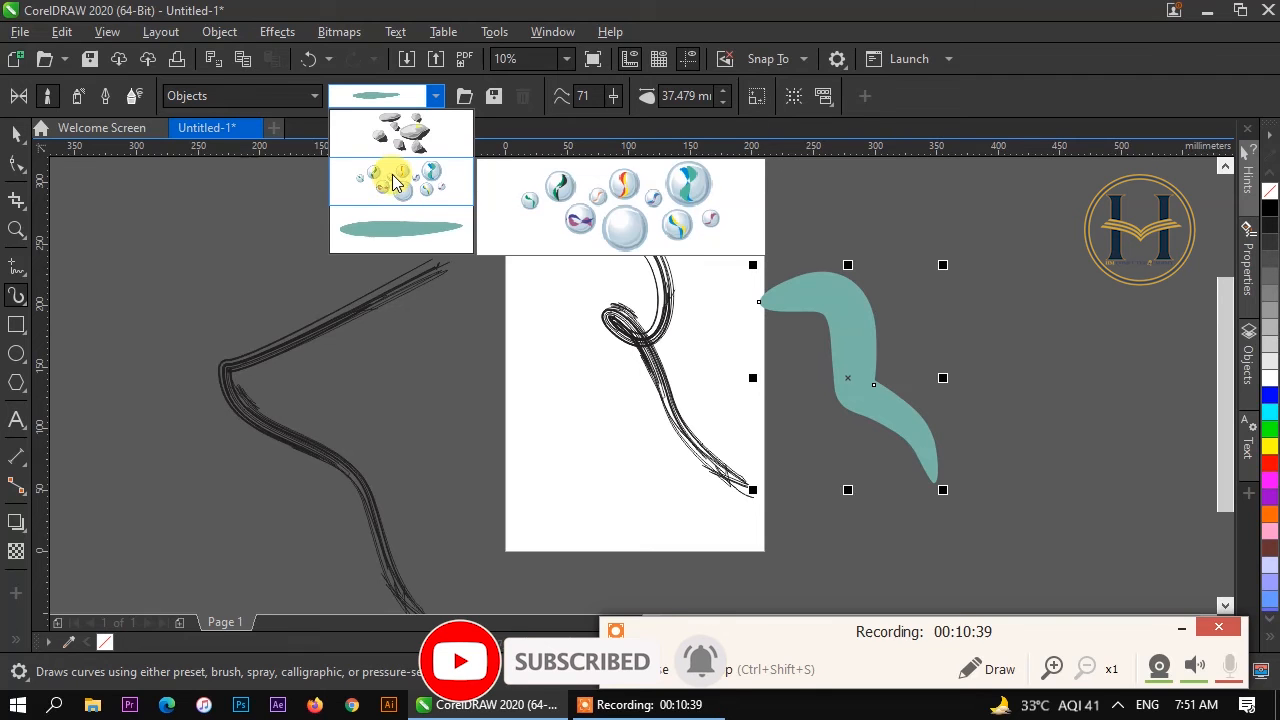
click(391, 180)
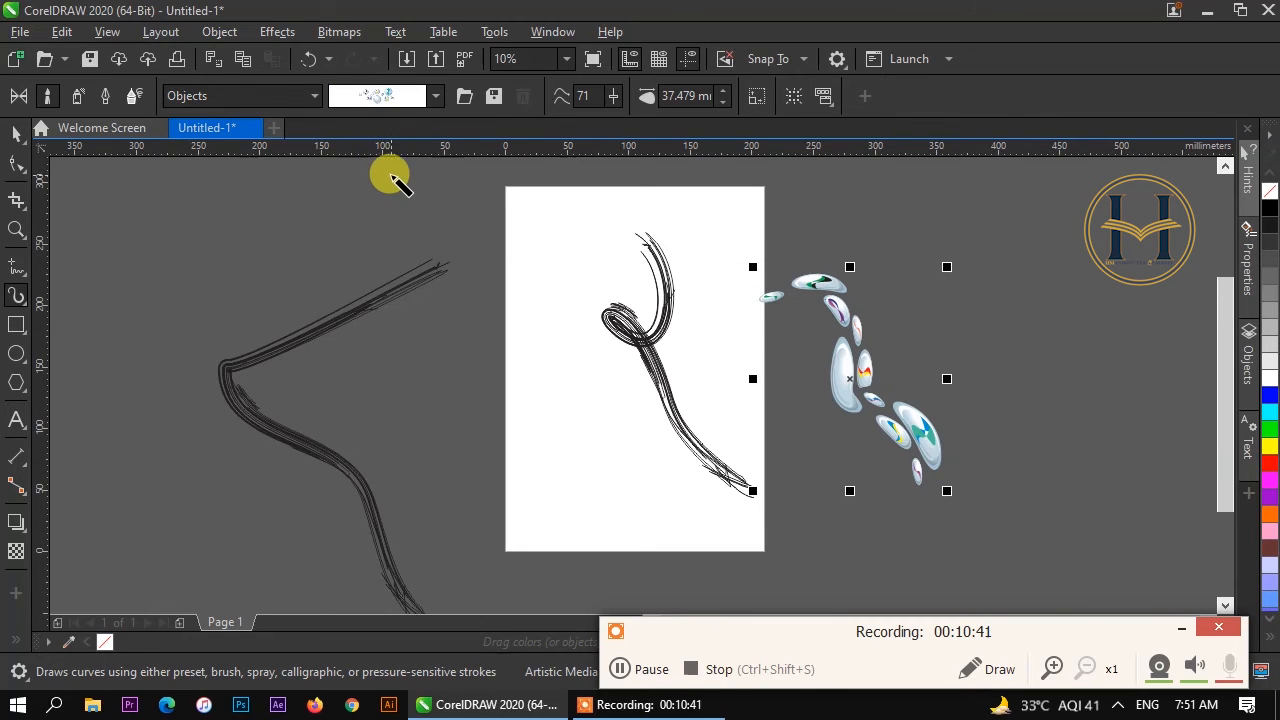
mouse_move(310, 240)
mouse_down()
mouse_move(495, 453)
mouse_move(500, 489)
mouse_up()
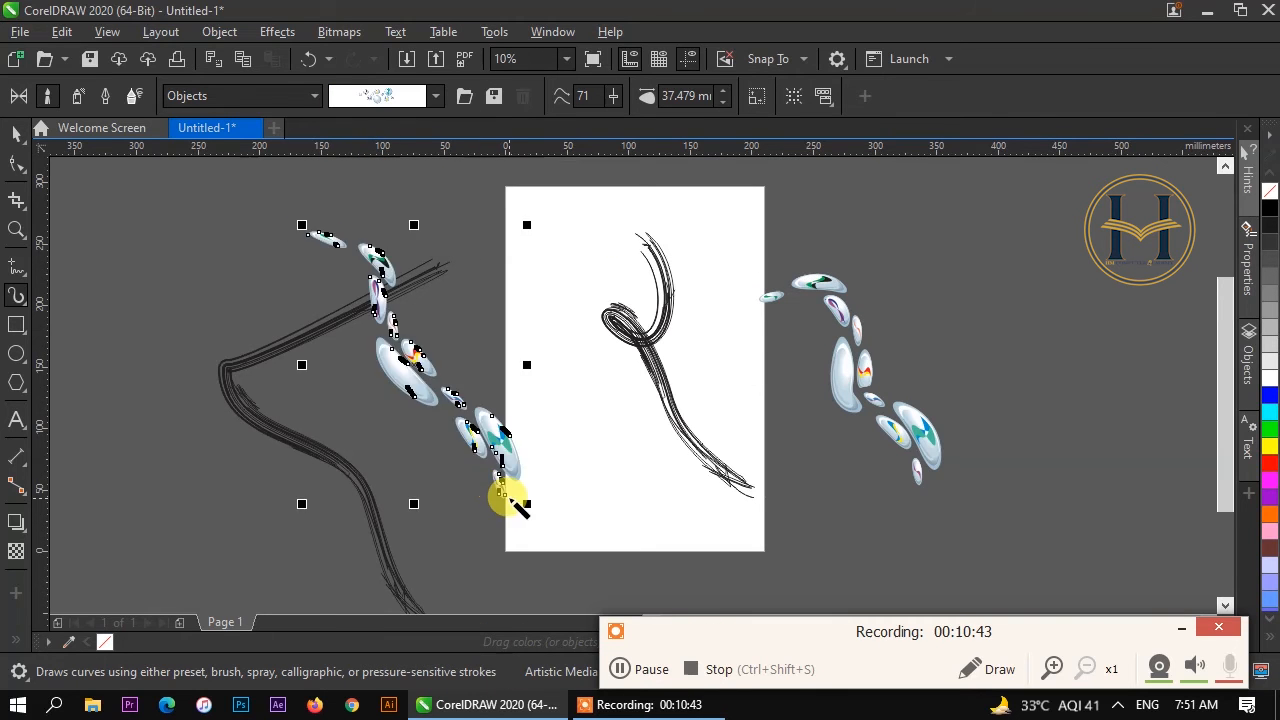
drag(522, 338, 666, 523)
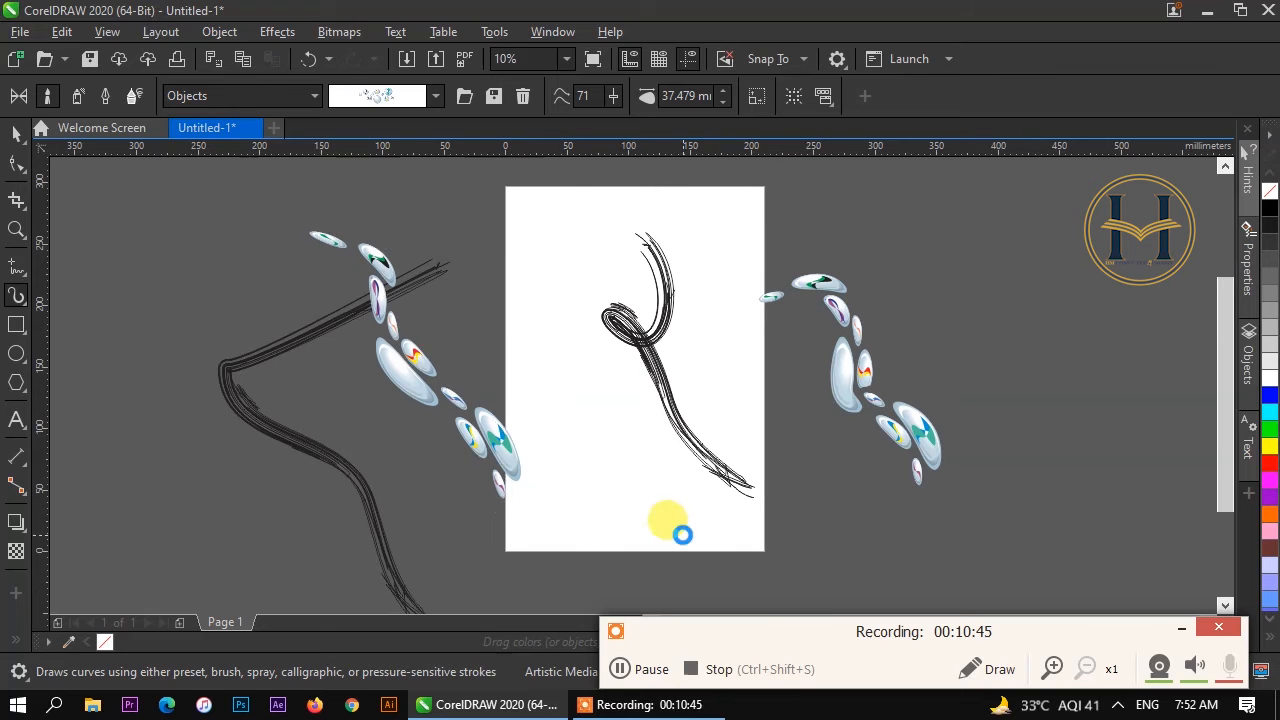
Step: Change the newest stroke on the page to the grey stones brushstroke and draw another stones stroke left of the page
click(376, 95)
click(380, 150)
mouse_move(289, 302)
mouse_down()
mouse_move(335, 335)
mouse_move(490, 530)
mouse_move(482, 520)
mouse_up()
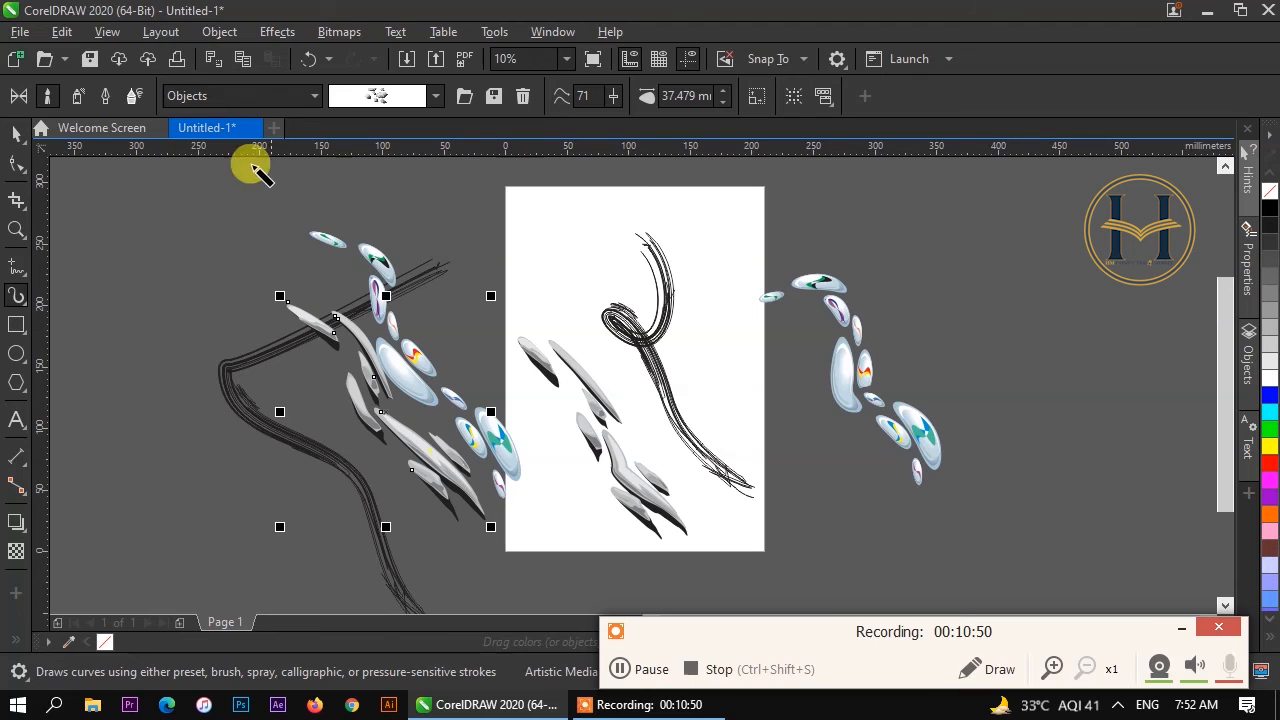
Step: Apply a thin tapered brushstroke from the Sensual category to the stones stroke left of the page and draw two more strokes further right
click(240, 100)
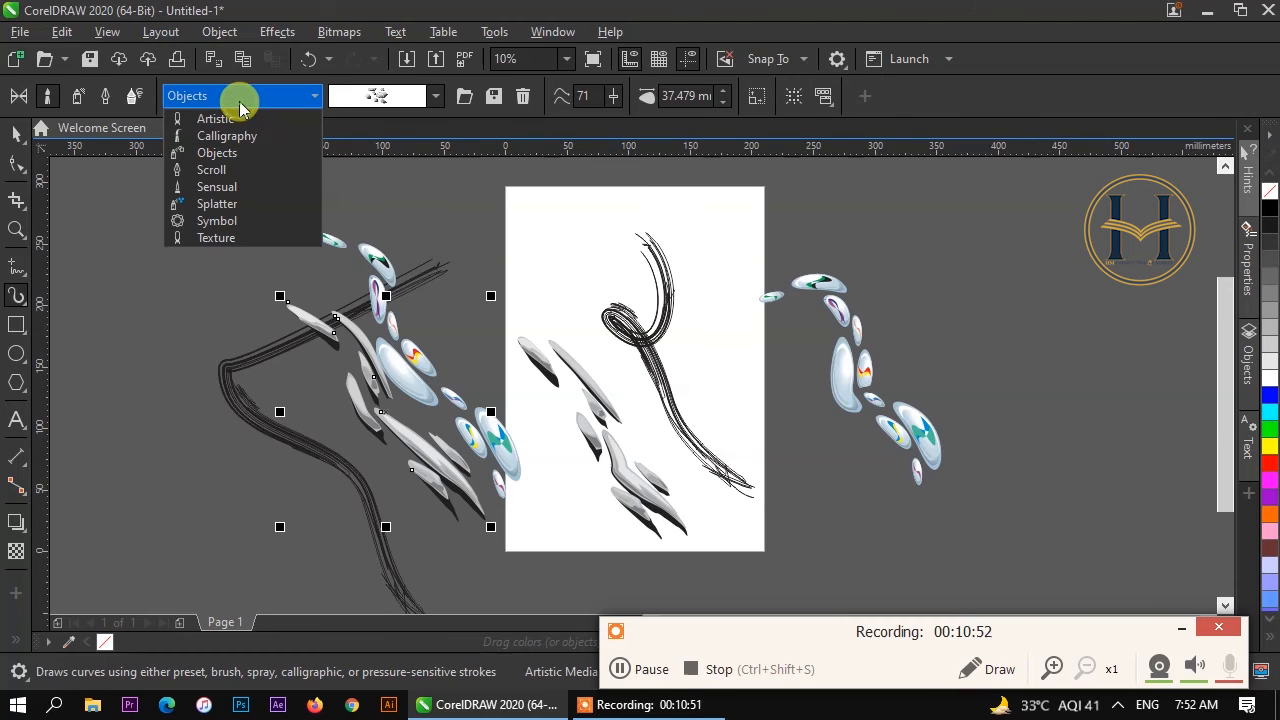
click(232, 188)
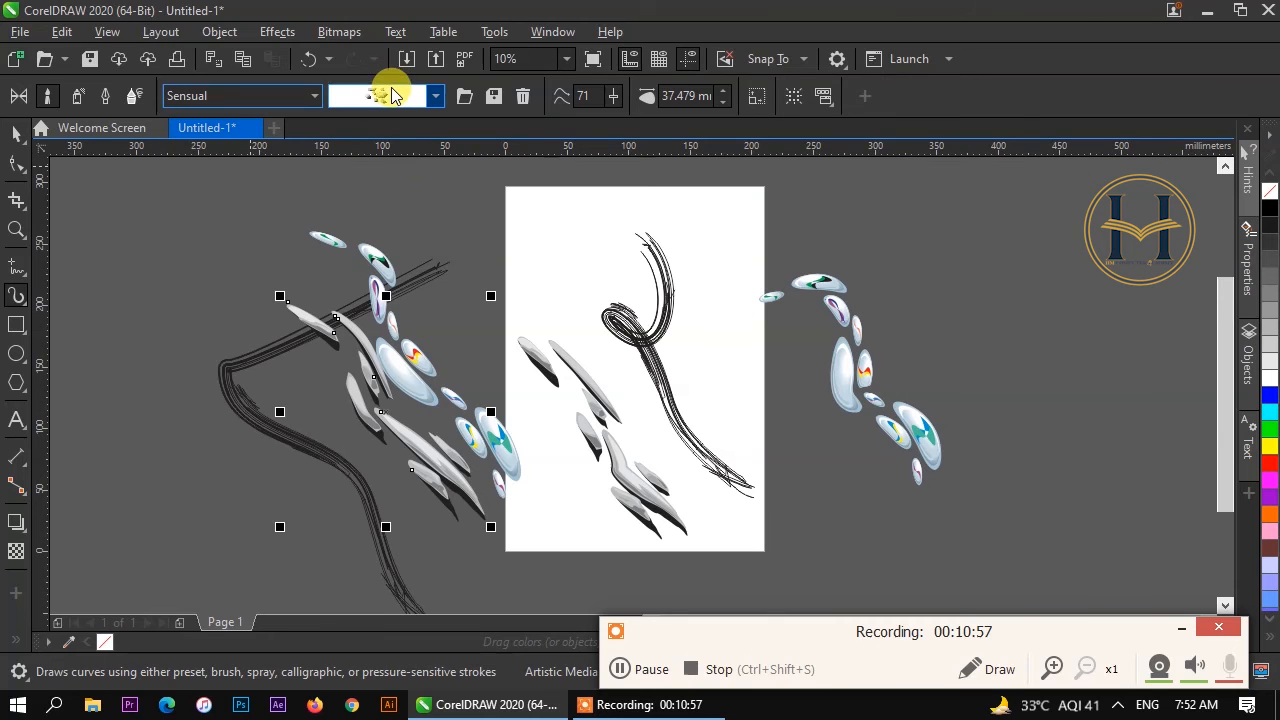
click(392, 95)
click(398, 28)
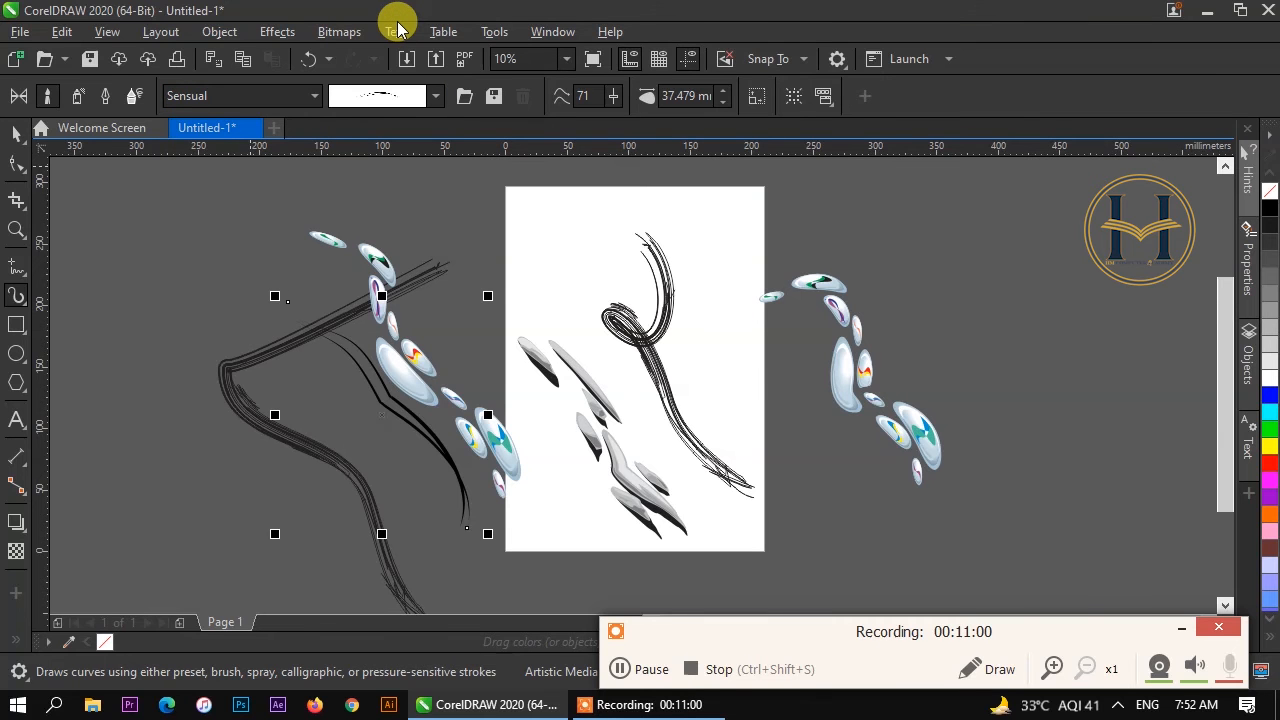
drag(690, 325, 845, 505)
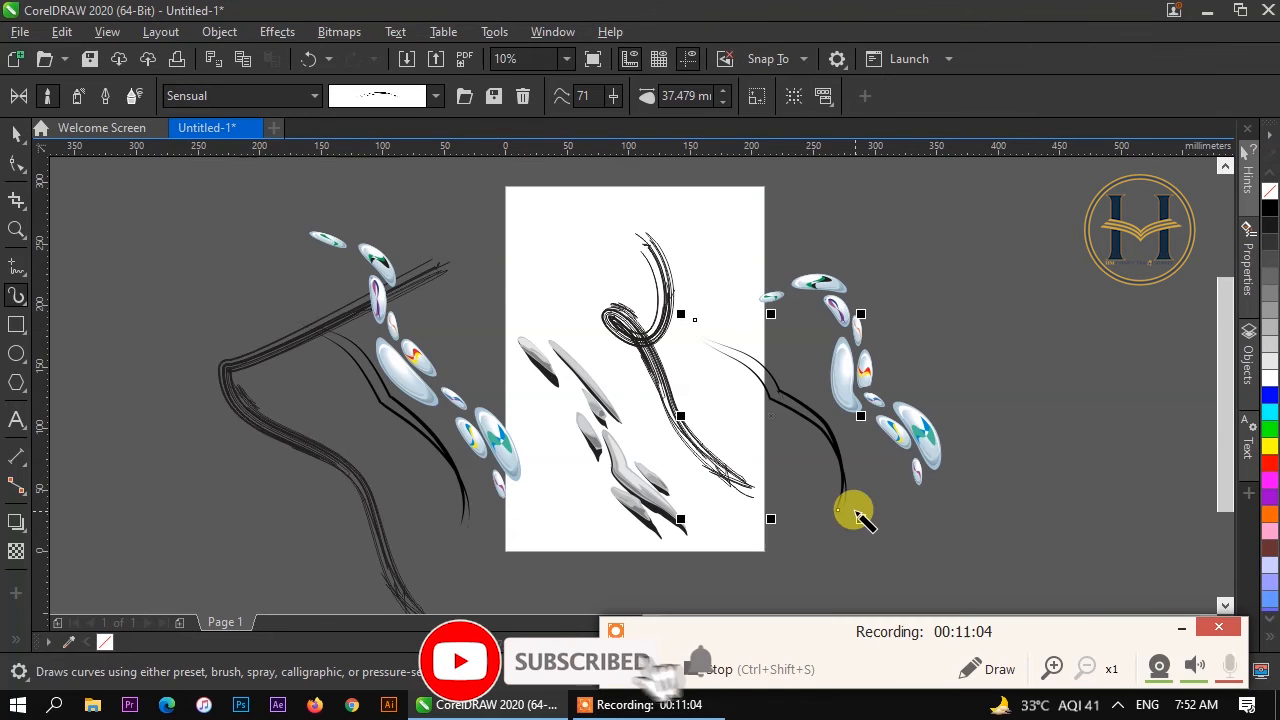
mouse_move(943, 306)
mouse_down()
mouse_move(974, 333)
mouse_move(1002, 419)
mouse_move(1058, 492)
mouse_up()
Step: Try further Sensual brushstrokes in turn on the newest stroke right of the page
click(368, 98)
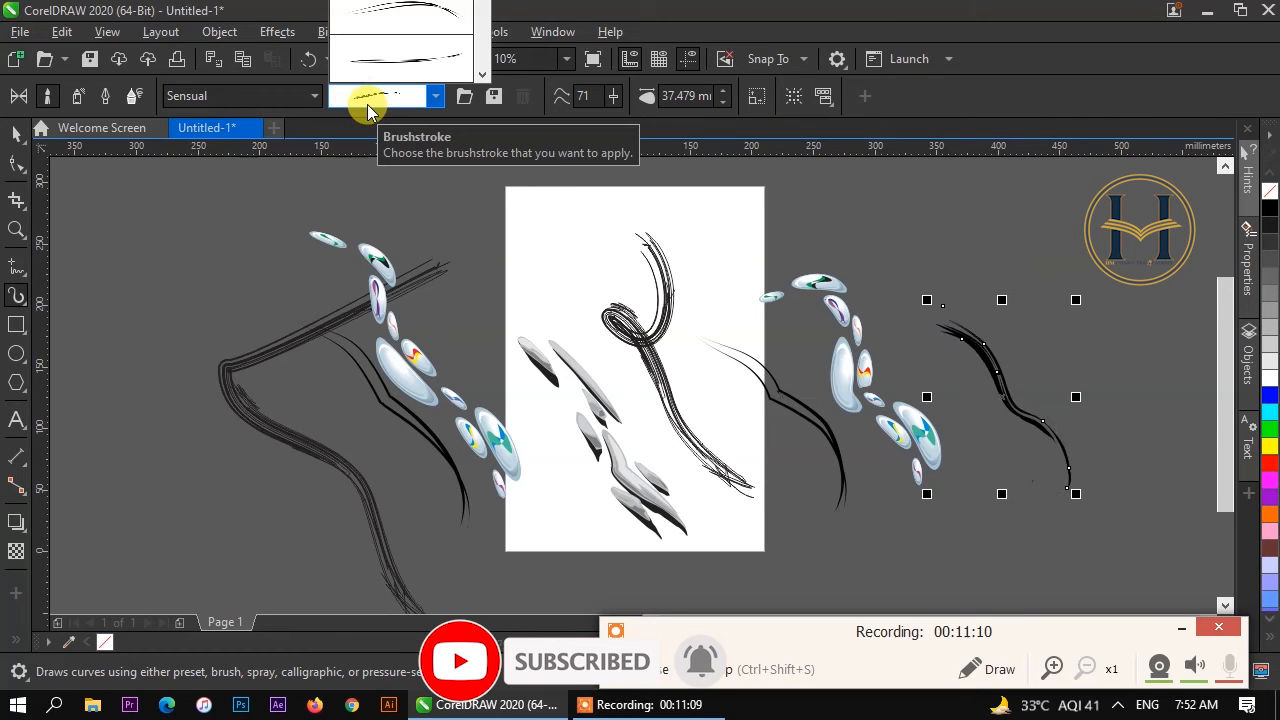
scroll(367, 104, down, 7)
scroll(367, 104, down, 6)
scroll(367, 107, down, 2)
scroll(367, 107, down, 6)
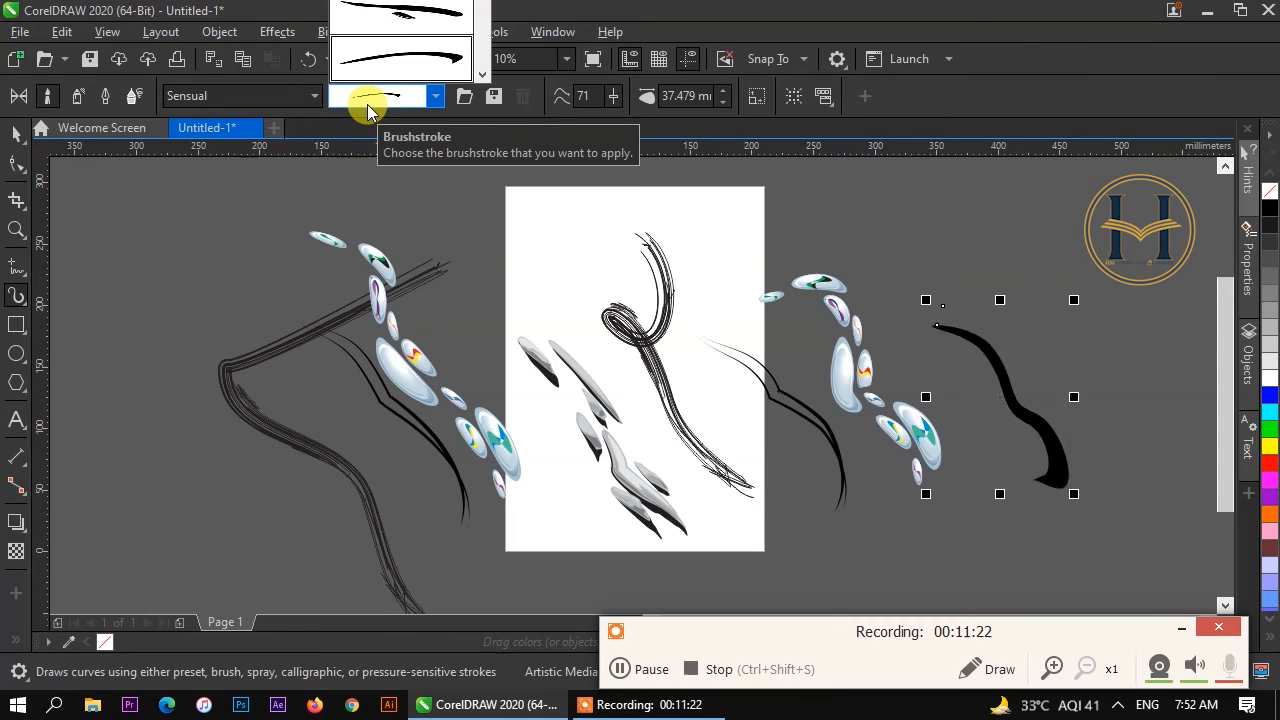
scroll(367, 110, down, 2)
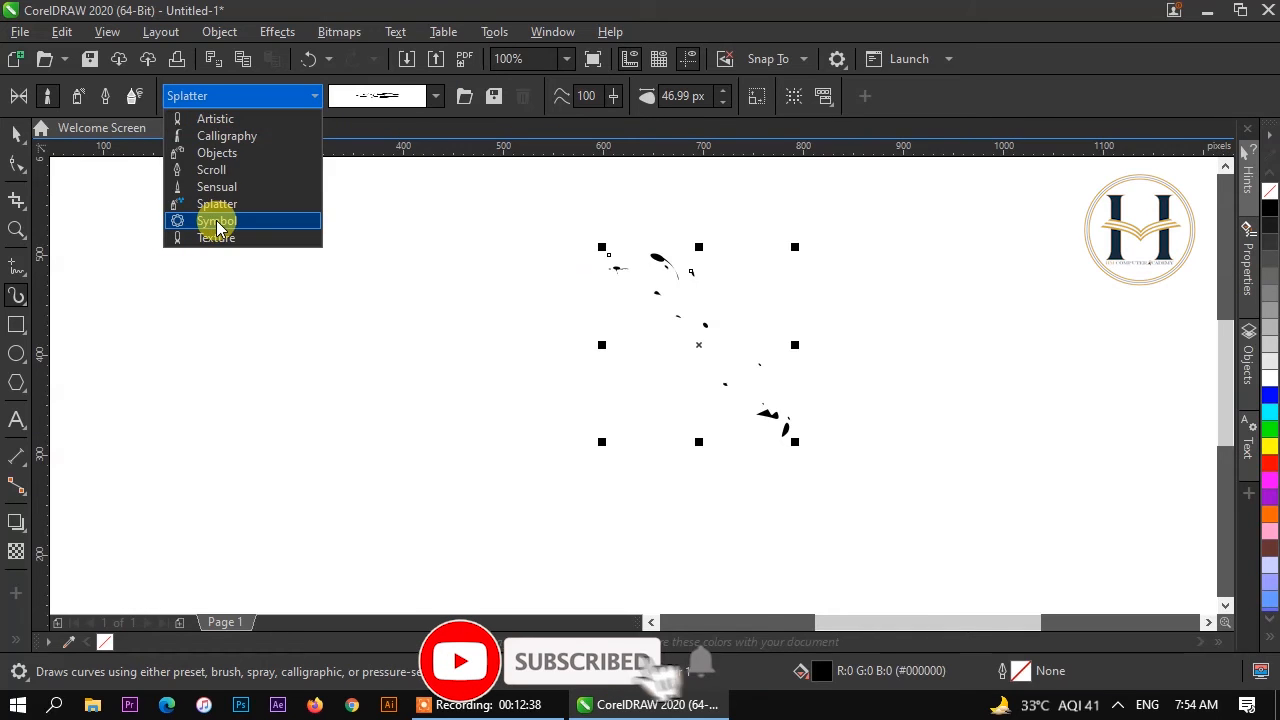
Step: Apply the Symbol category's forked branch brushstroke to the splatter stroke and draw four more branch strokes of various shapes around it
click(216, 222)
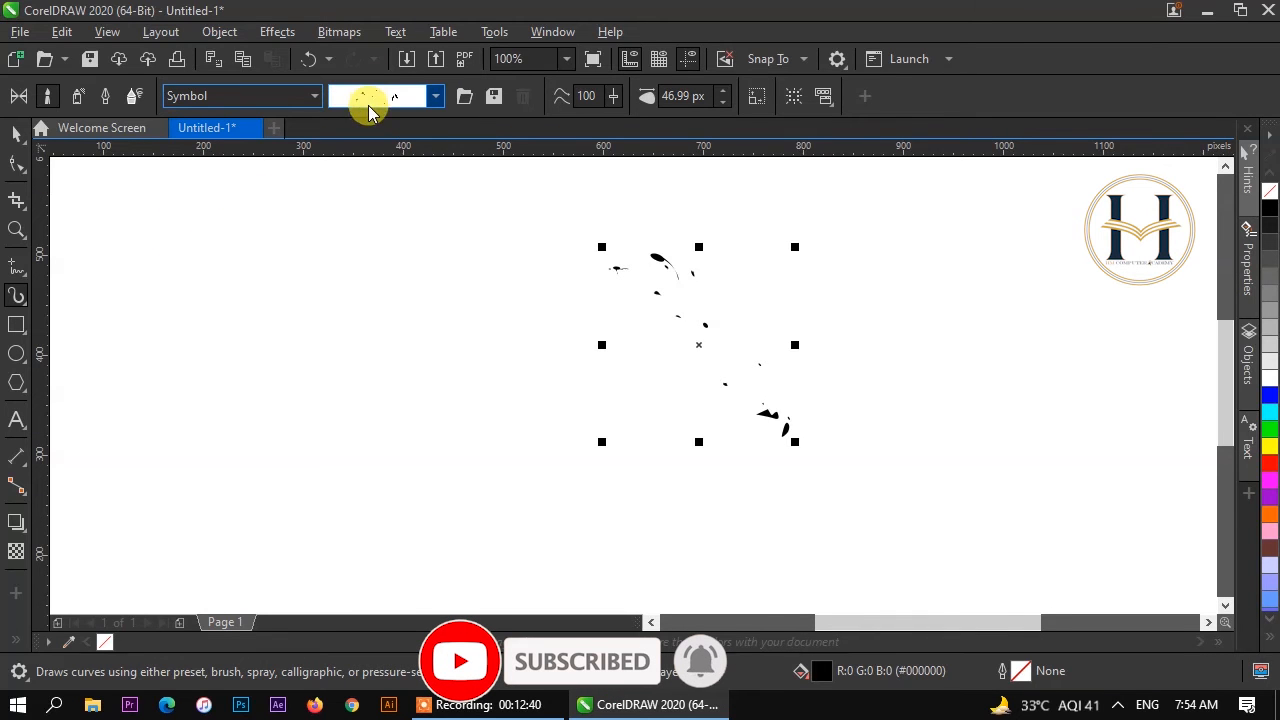
click(368, 100)
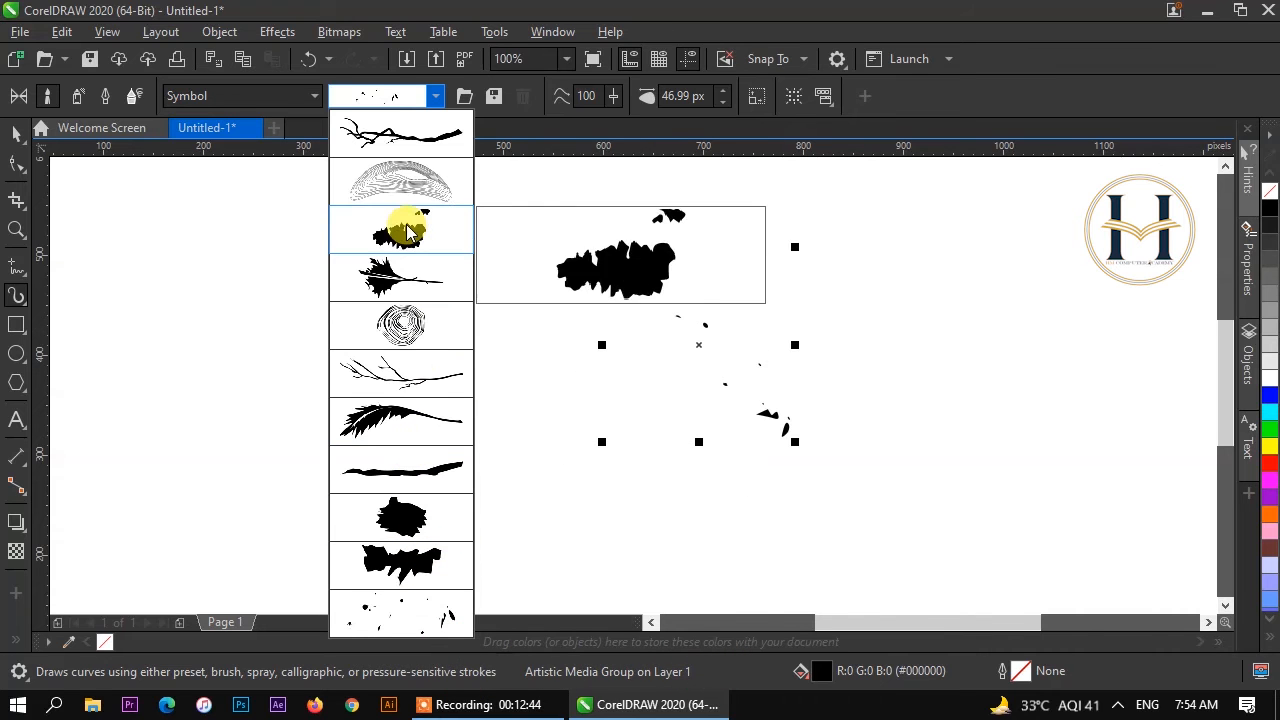
click(400, 133)
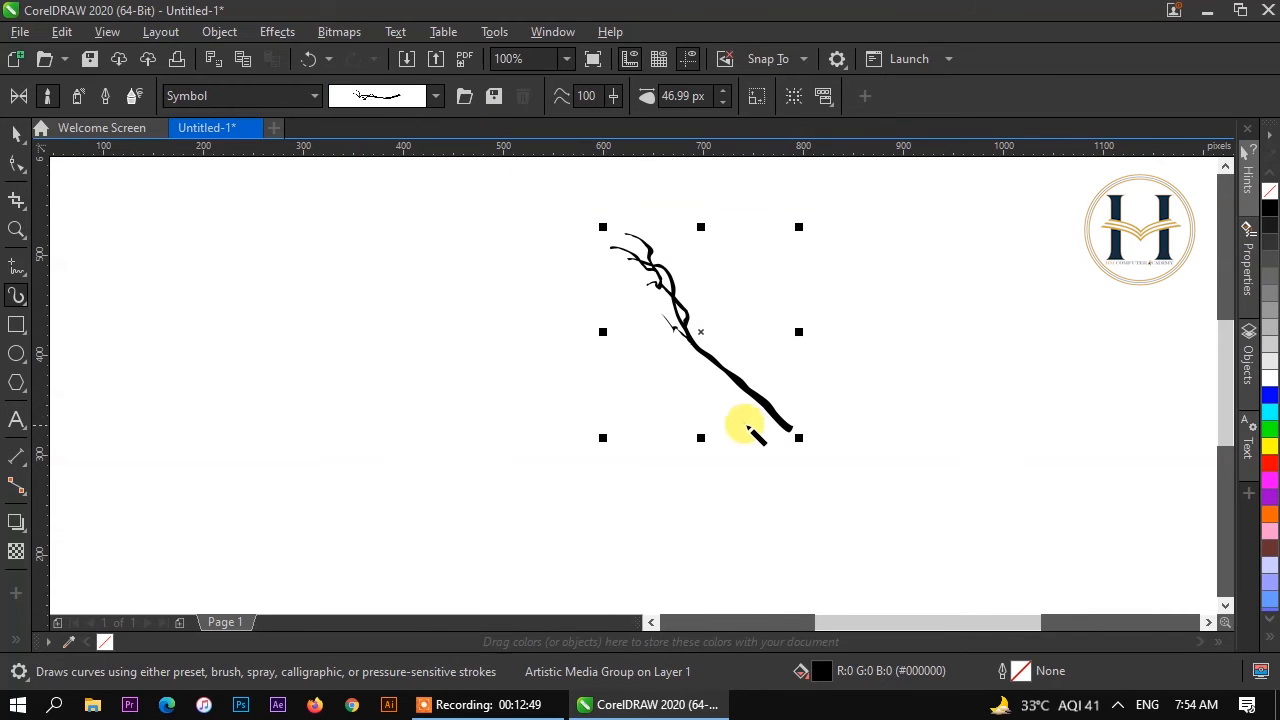
drag(455, 278, 632, 520)
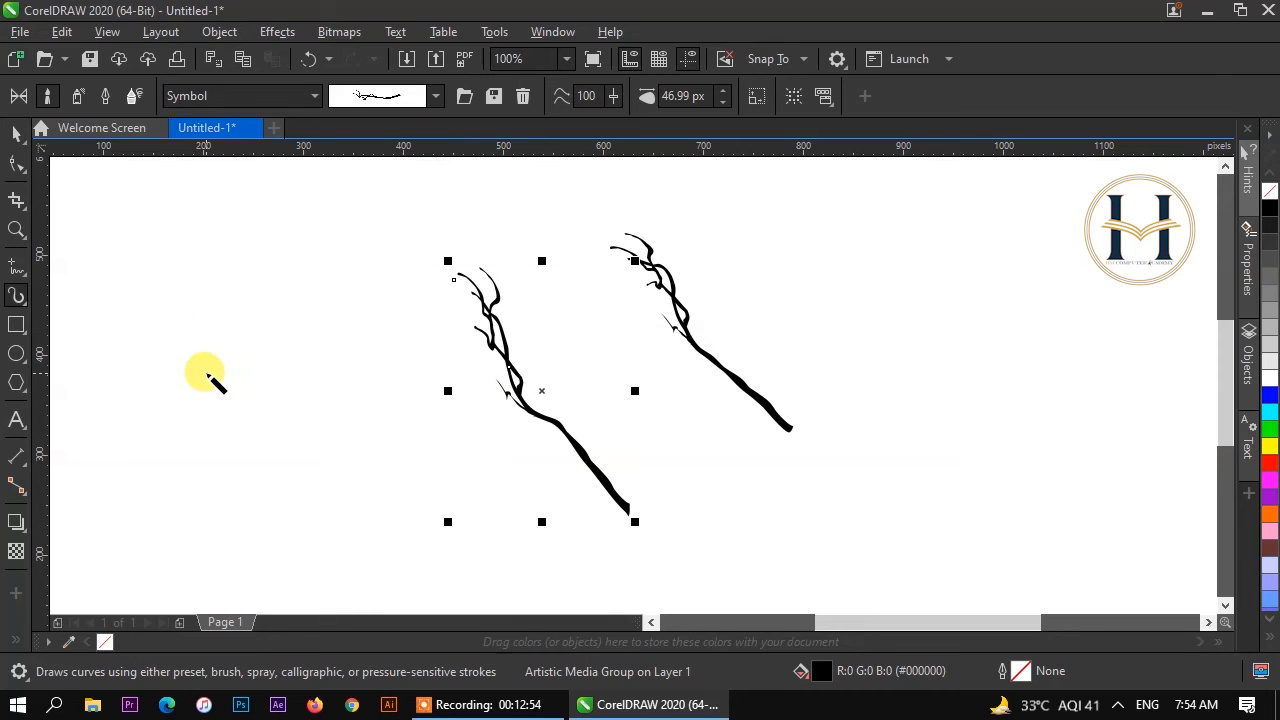
mouse_move(252, 260)
mouse_down()
mouse_move(299, 250)
mouse_move(338, 305)
mouse_move(320, 360)
mouse_move(256, 335)
mouse_move(236, 300)
mouse_move(264, 199)
mouse_up()
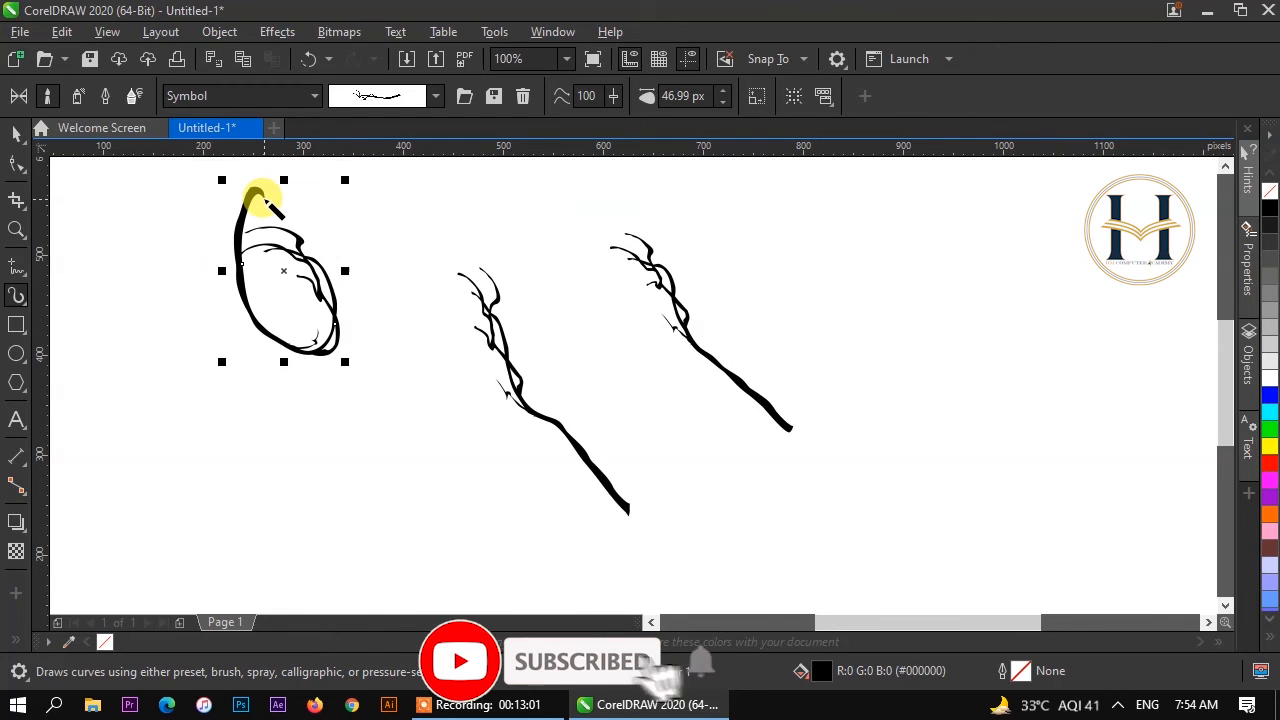
drag(876, 263, 1049, 286)
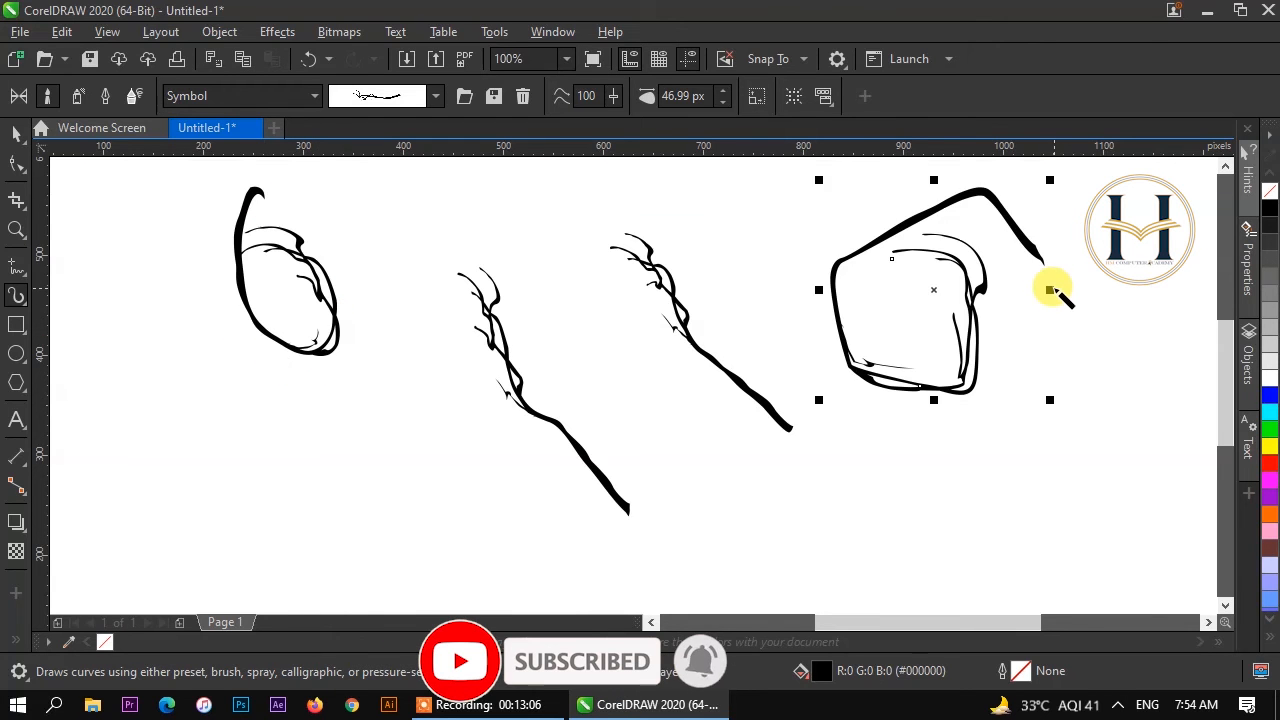
mouse_move(352, 462)
mouse_down()
mouse_move(580, 532)
mouse_move(703, 594)
mouse_up()
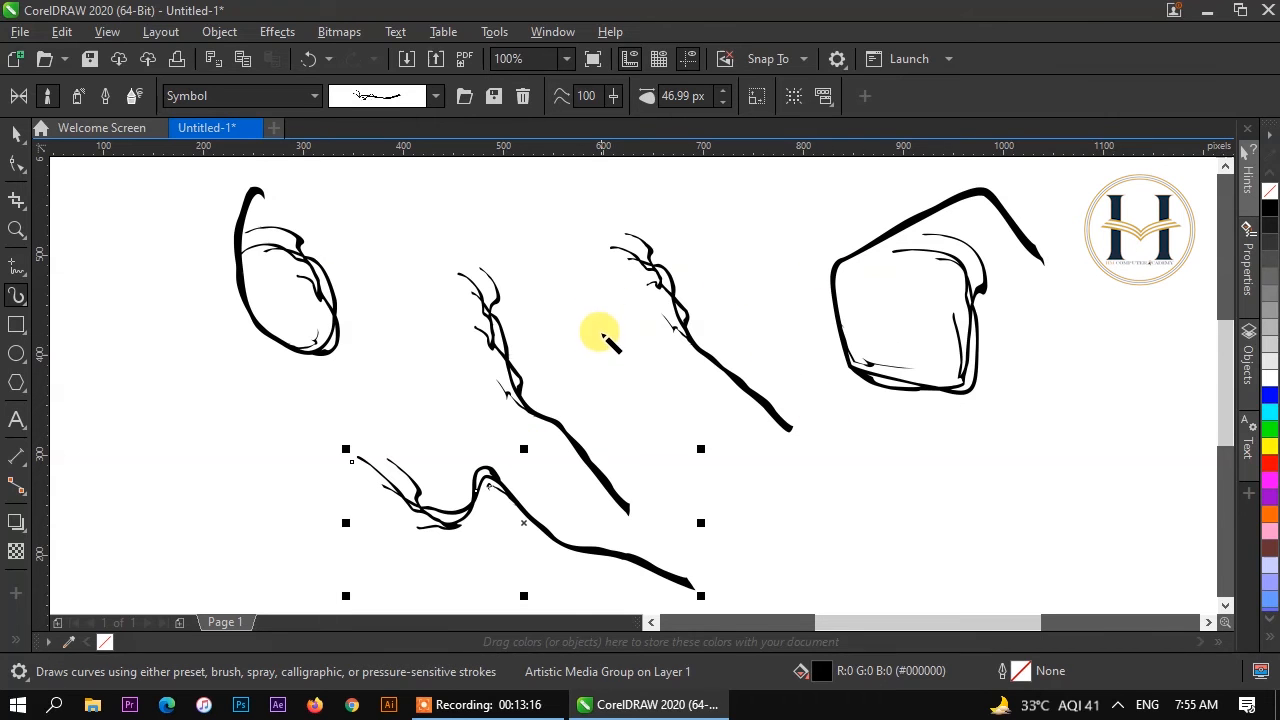
Step: Try Texture brushstrokes on the lowest wavy branch stroke, ending with the solid black rough-edged one
click(232, 95)
click(218, 238)
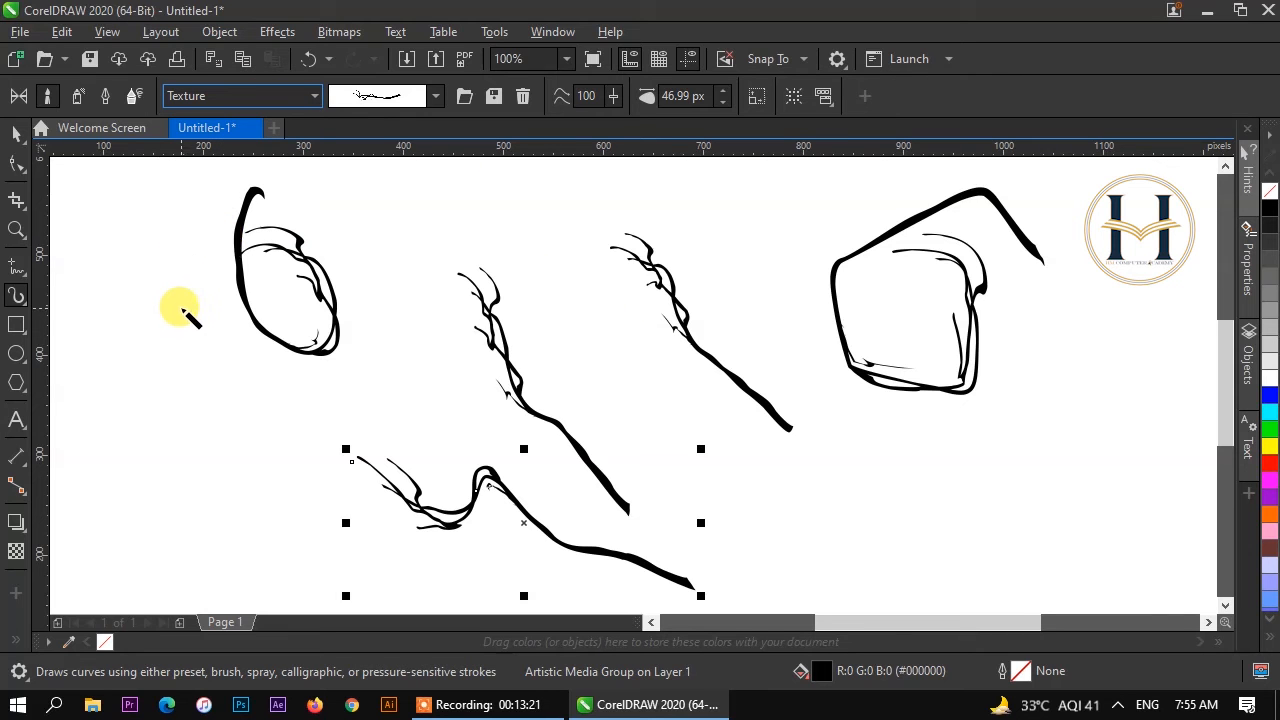
click(344, 97)
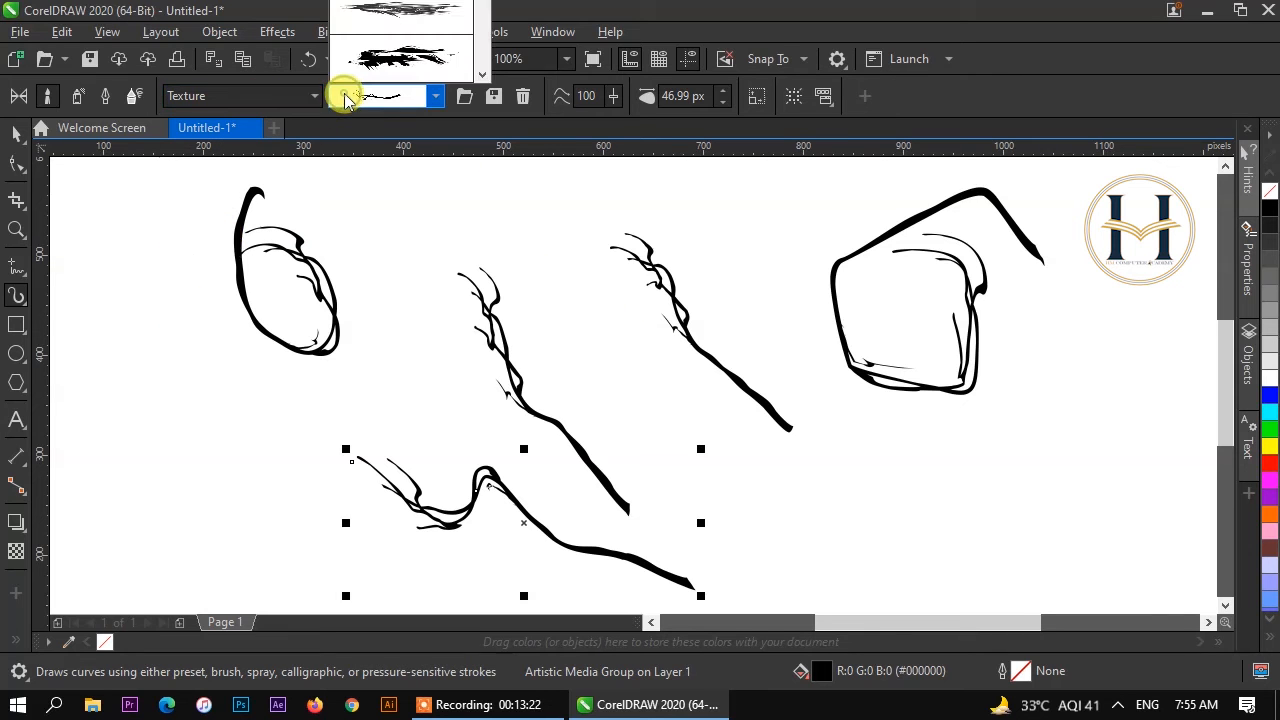
click(376, 20)
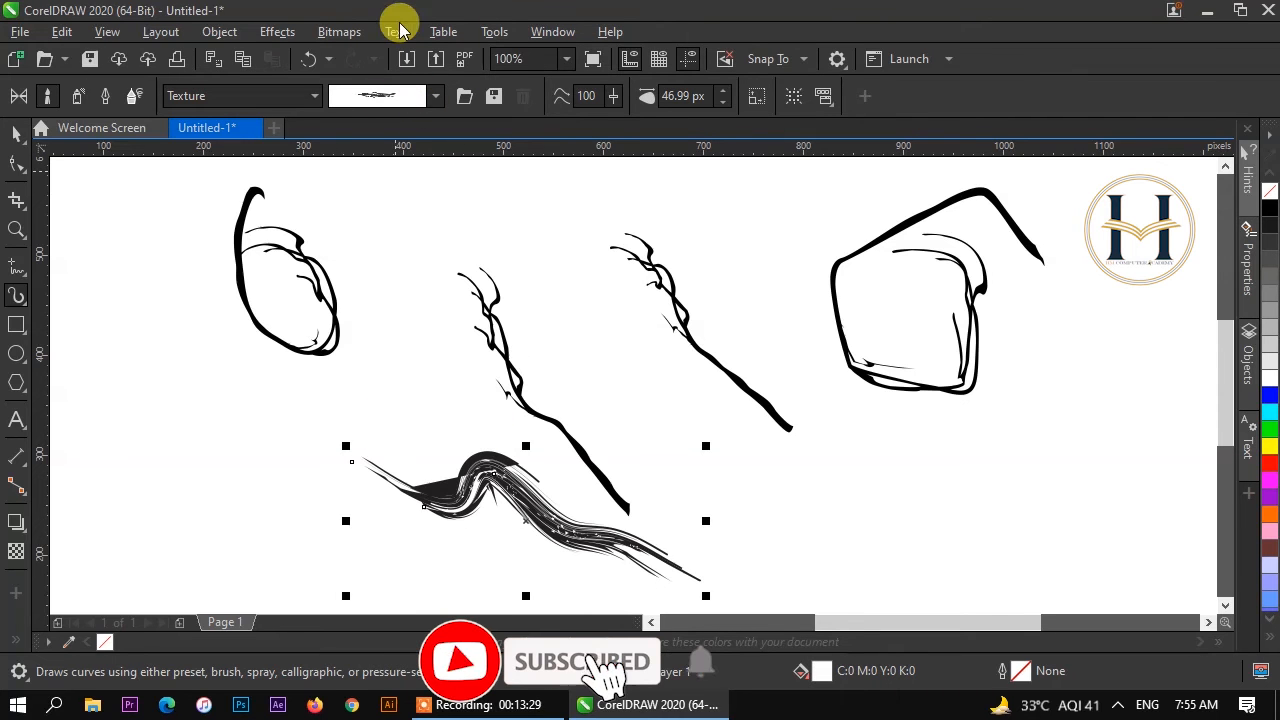
key(Up)
key(Up)
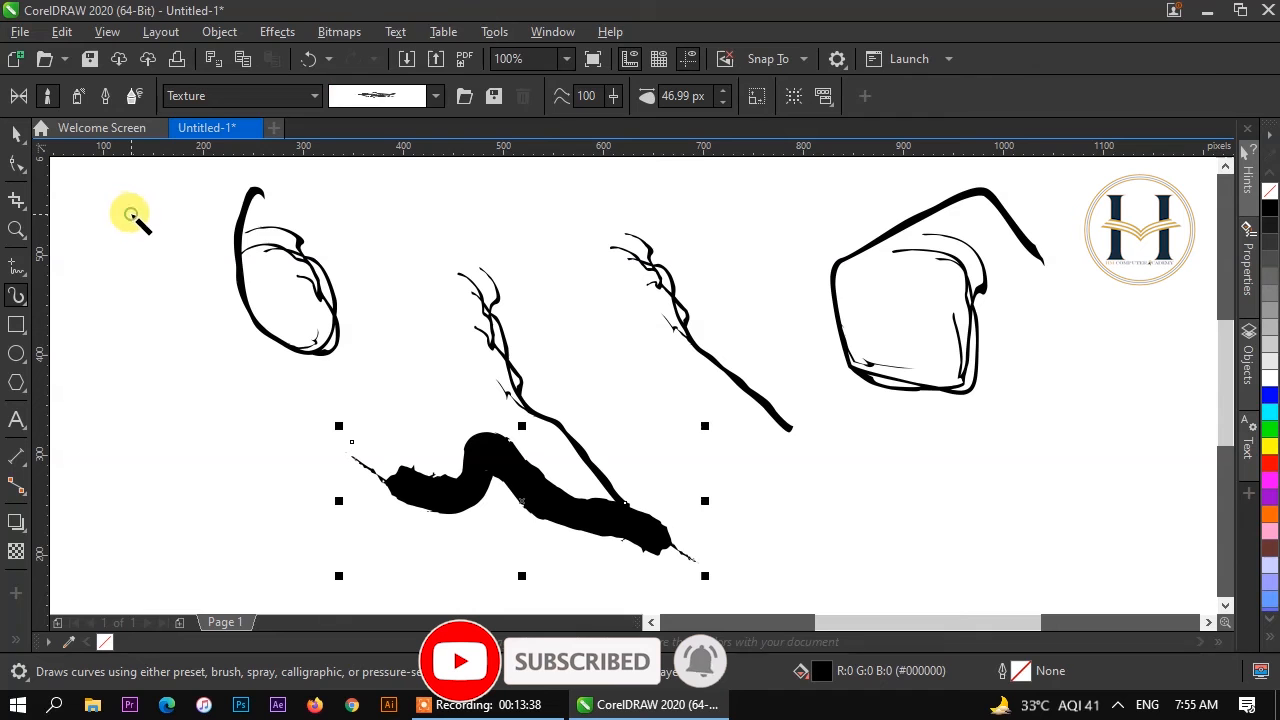
Step: Switch Artistic Media to Spray mode, choose the teal feathery pattern from the Brush Strokes category and spray two strokes on the page
click(78, 98)
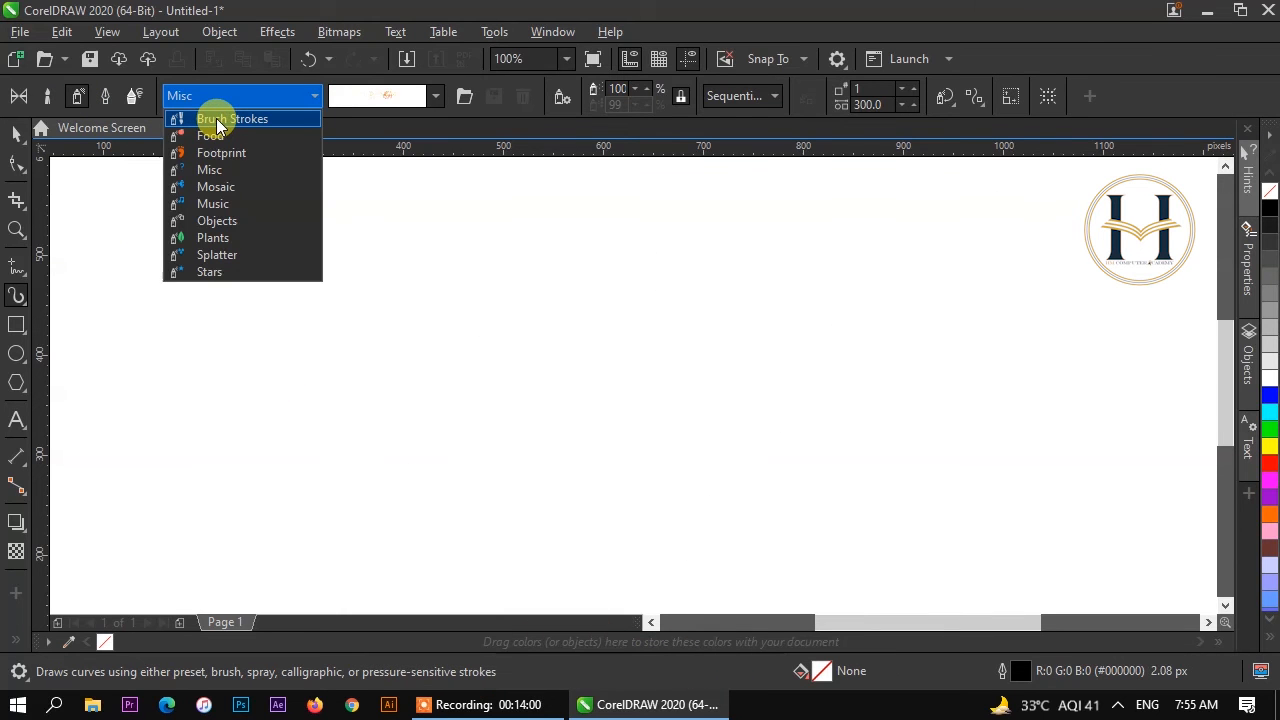
click(217, 120)
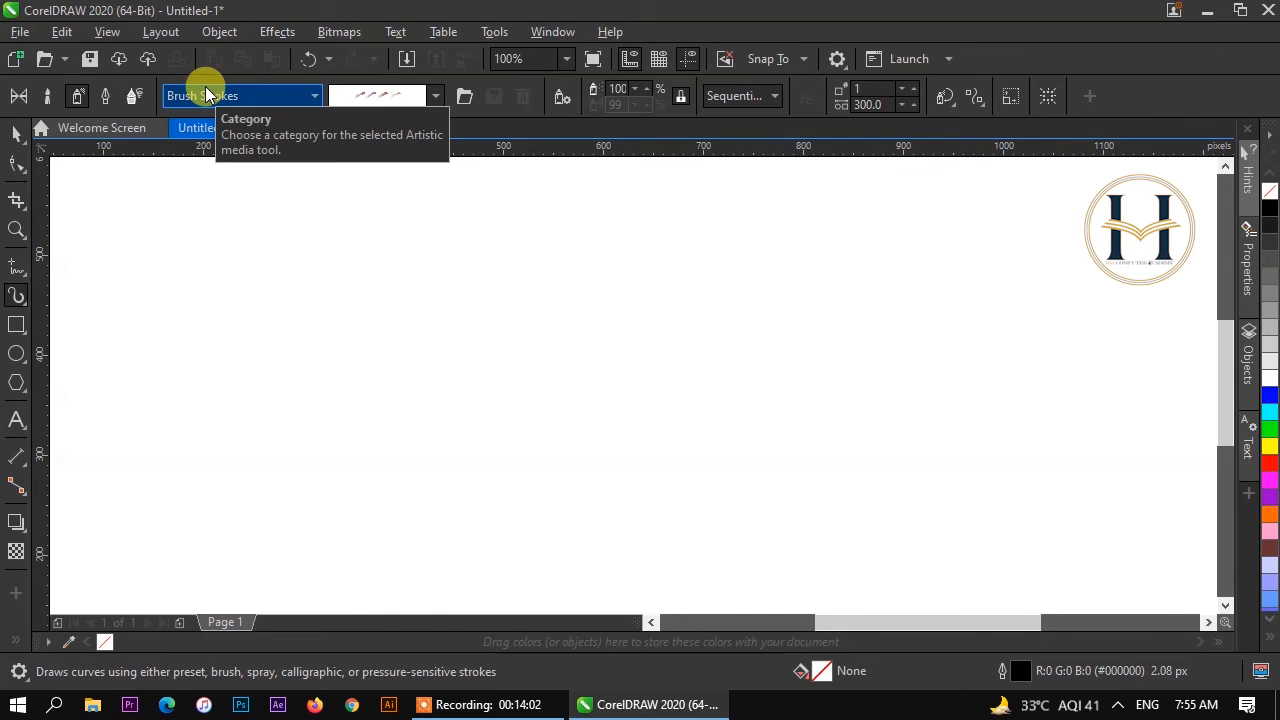
click(383, 96)
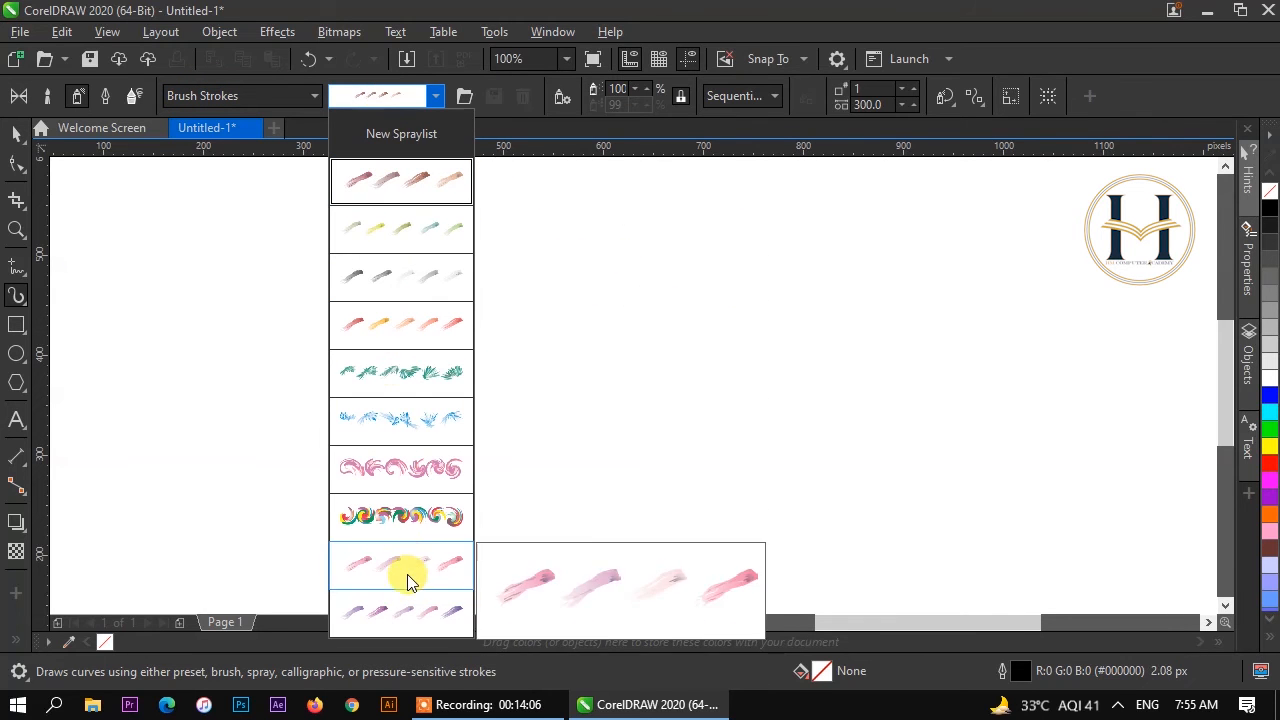
click(408, 388)
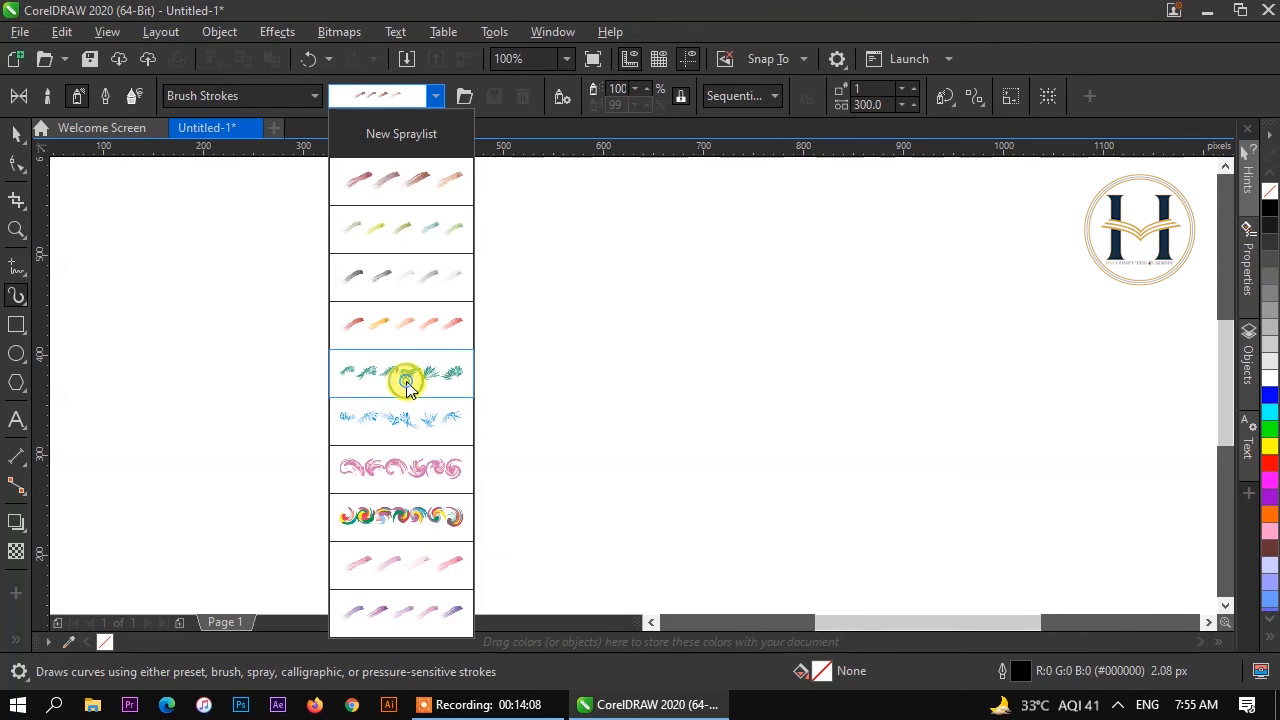
mouse_move(398, 282)
mouse_down()
mouse_move(469, 262)
mouse_move(595, 389)
mouse_move(738, 382)
mouse_up()
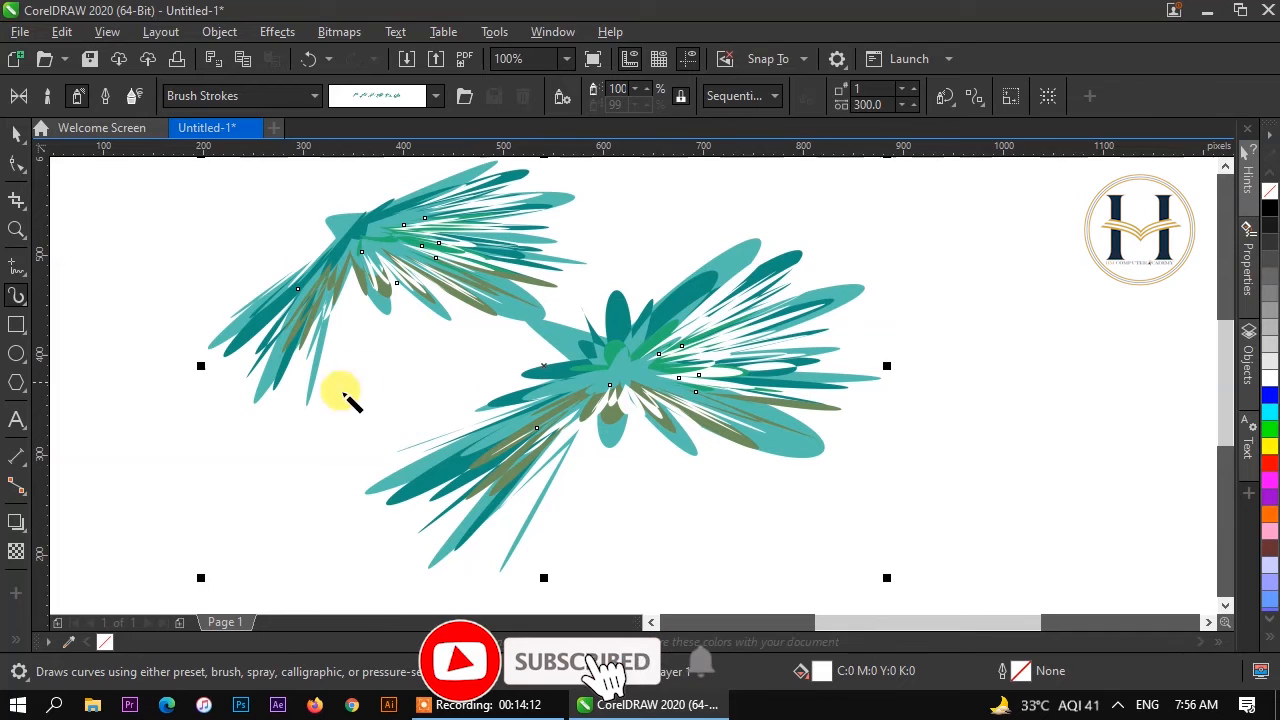
drag(302, 218, 512, 365)
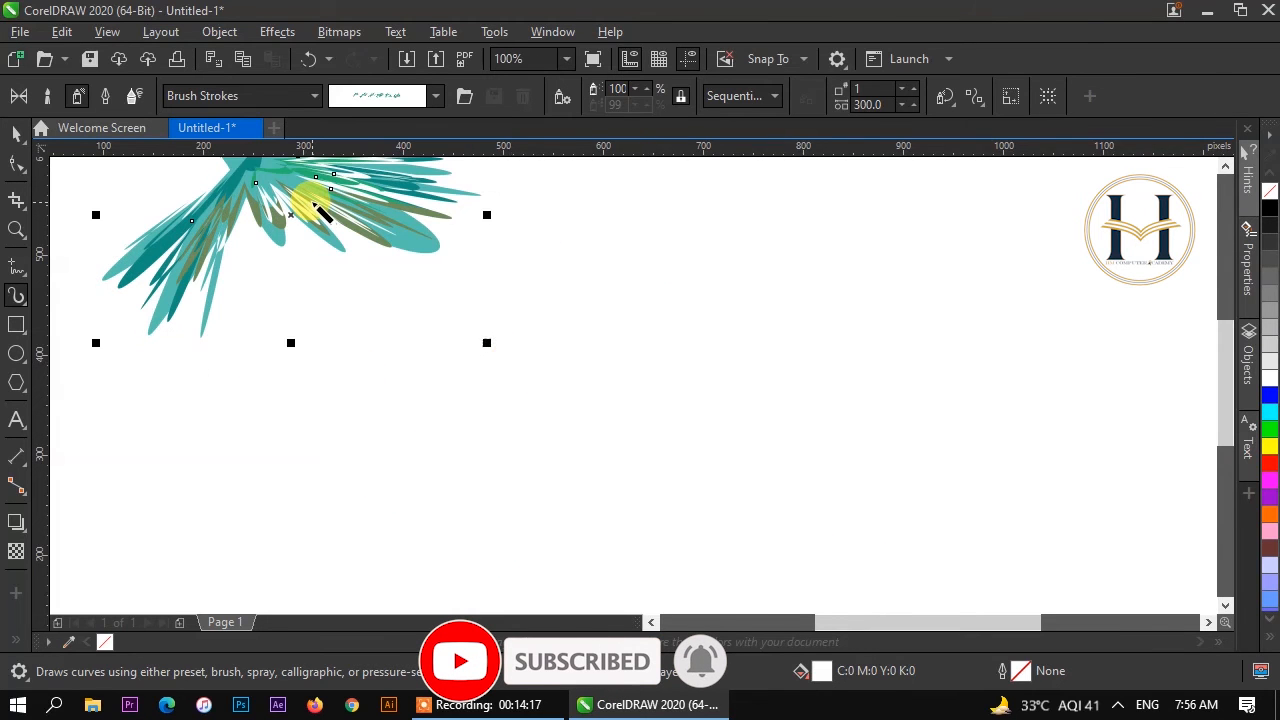
Step: Spray a stroke with the grey brush pattern and another below it with the pink swirl pattern
click(394, 92)
click(399, 298)
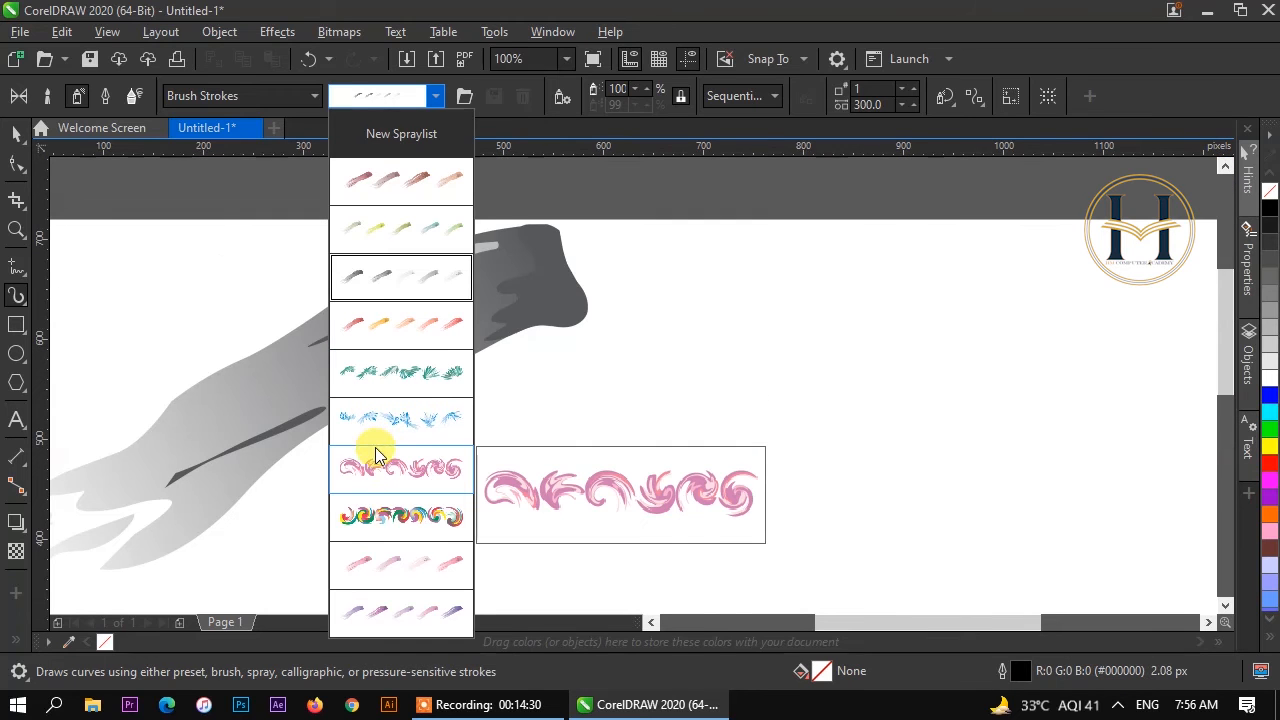
click(377, 466)
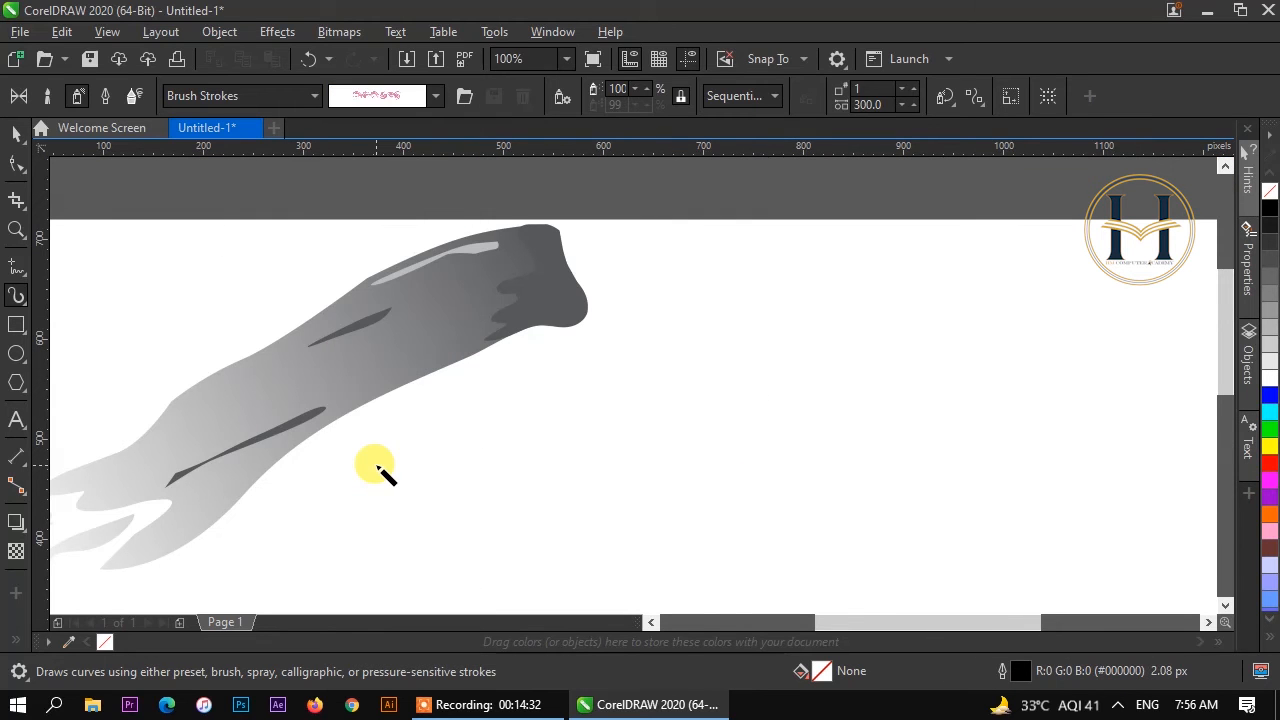
mouse_move(378, 467)
mouse_down()
mouse_move(593, 530)
mouse_move(624, 556)
mouse_up()
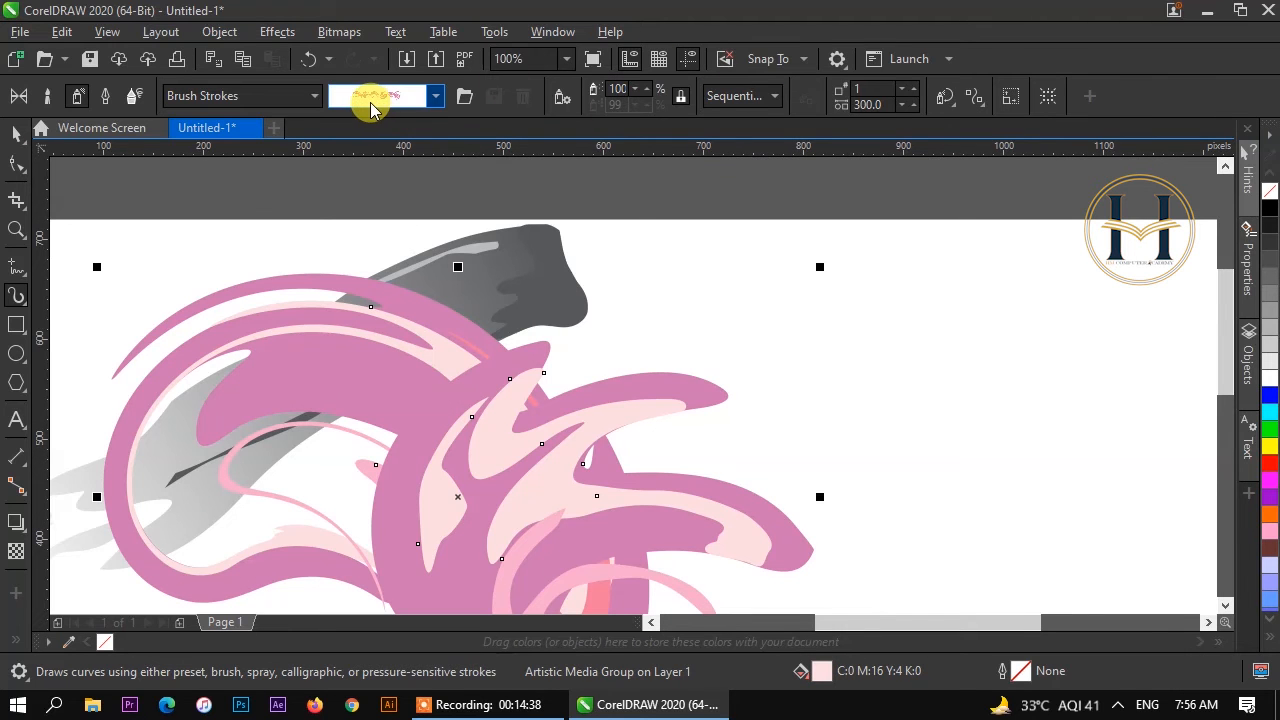
Step: Reduce the size of the spray objects to 42%
click(636, 91)
click(636, 91)
click(636, 91)
click(636, 91)
click(636, 91)
click(636, 91)
click(636, 91)
click(636, 91)
click(636, 91)
click(636, 91)
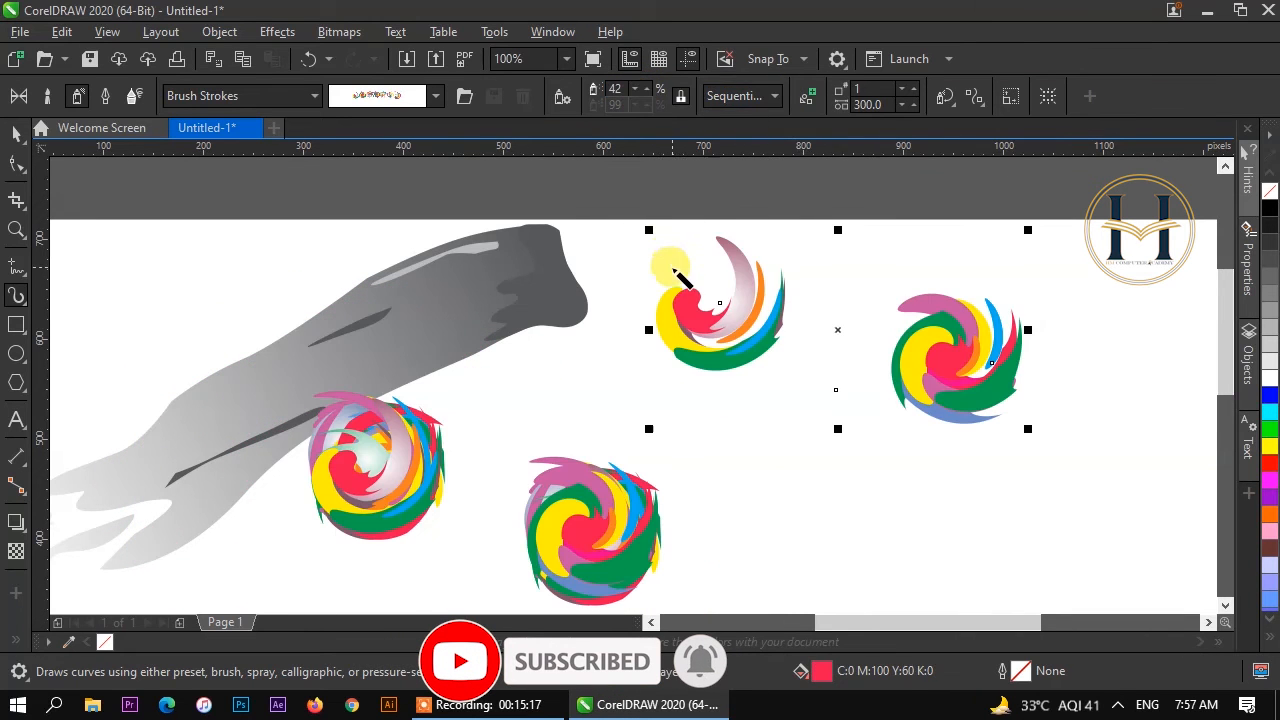
Step: Spray another multicoloured swirl stroke diagonally below the existing swirls and set its number of image dabs to 1
mouse_move(694, 414)
mouse_down()
mouse_move(929, 566)
mouse_move(955, 597)
mouse_up()
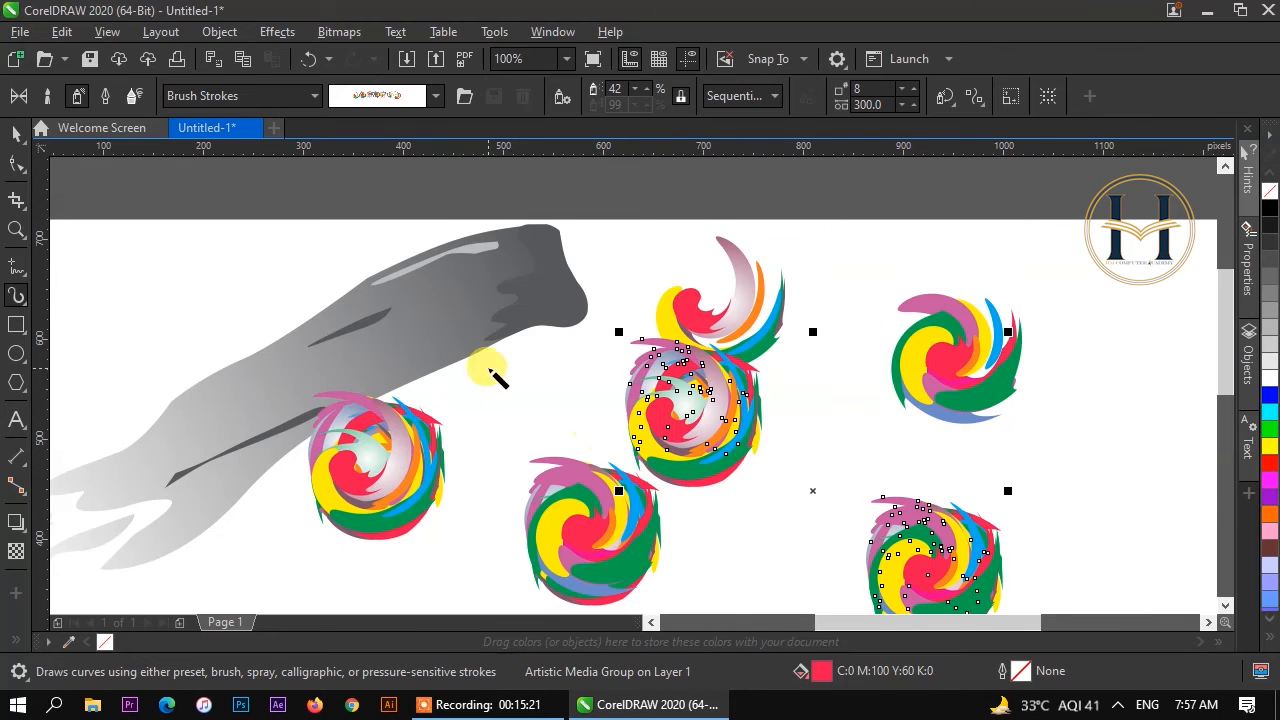
click(903, 96)
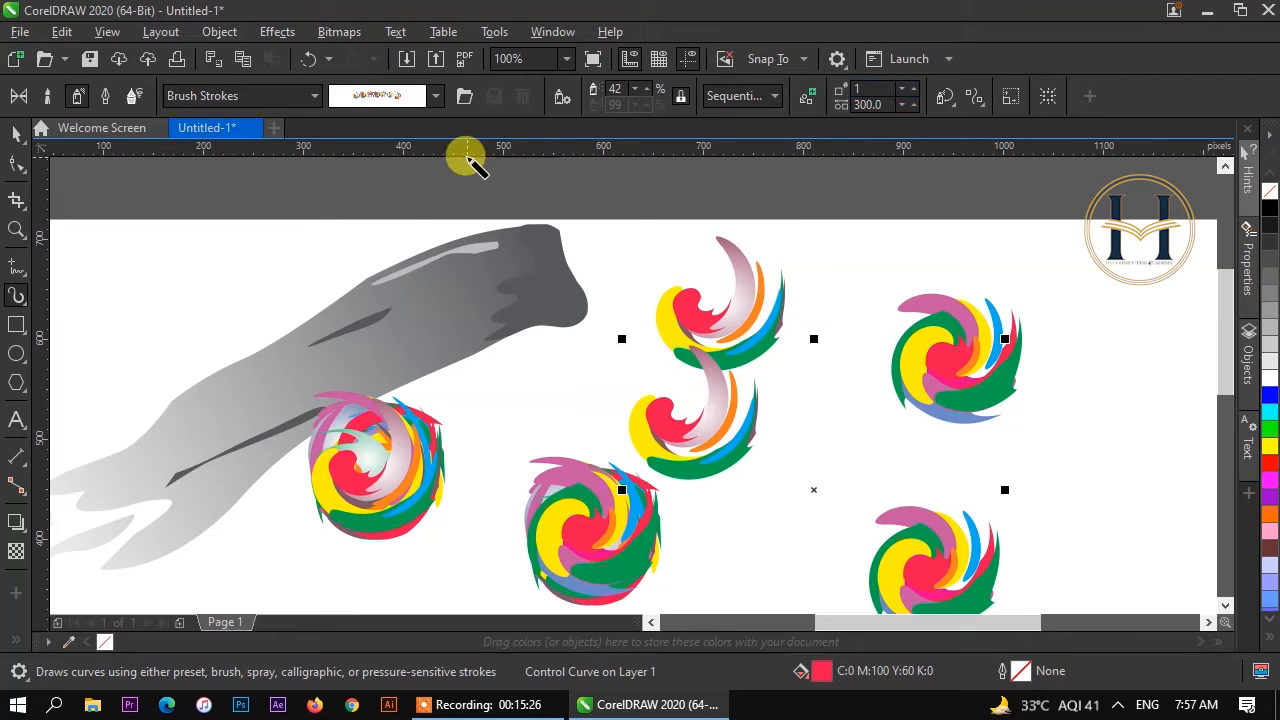
Step: Clear the page and spray a diagonal Artistic Media stroke with the jelly bean pattern from the Food category
key(ctrl+a)
click(347, 517)
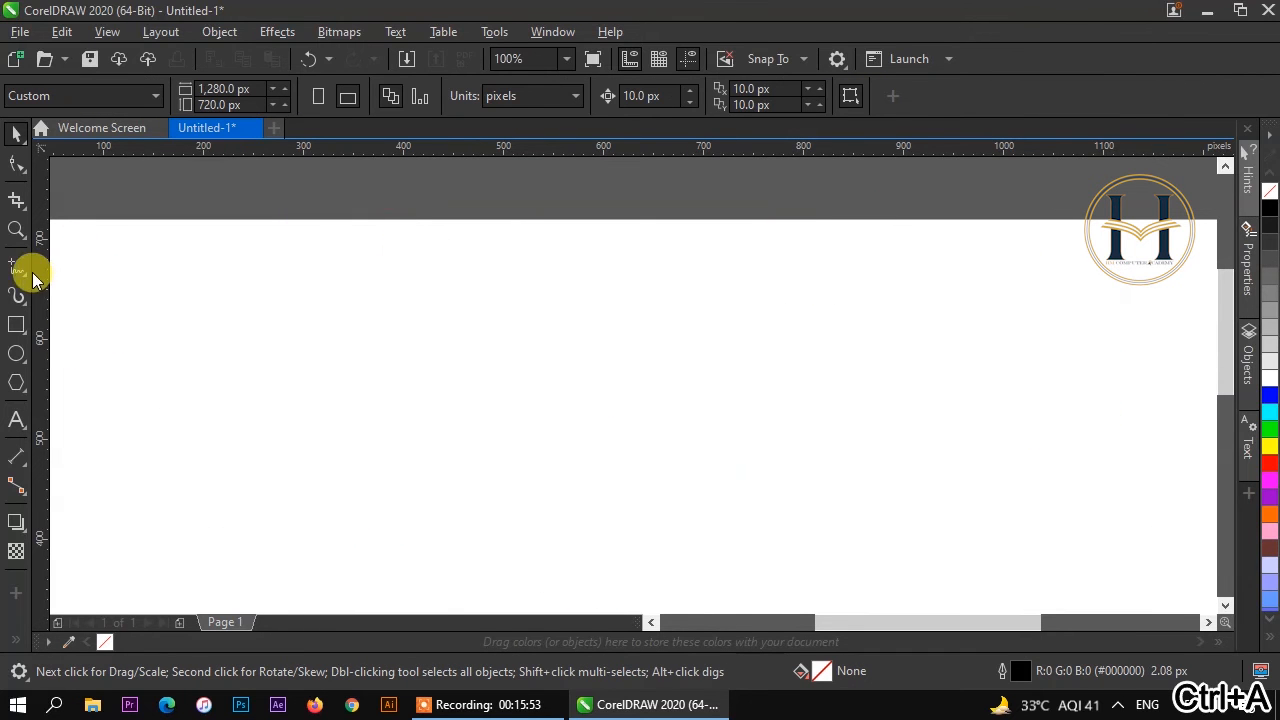
click(14, 300)
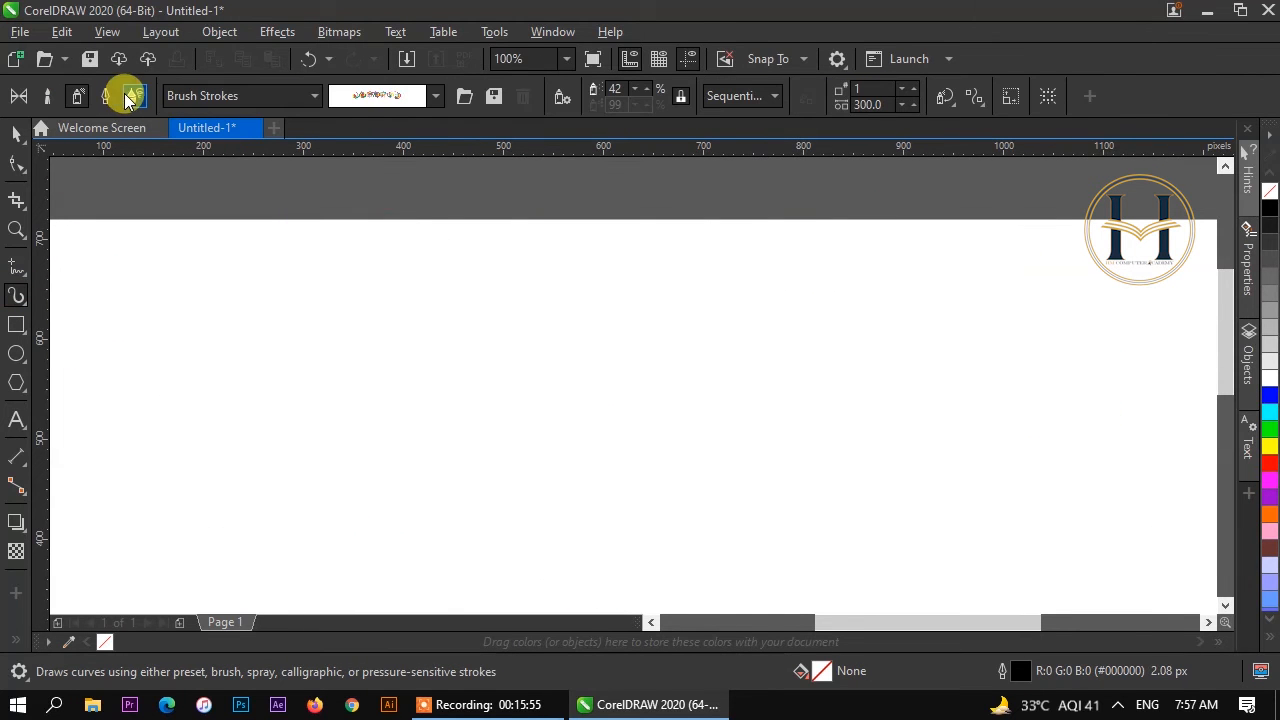
click(283, 95)
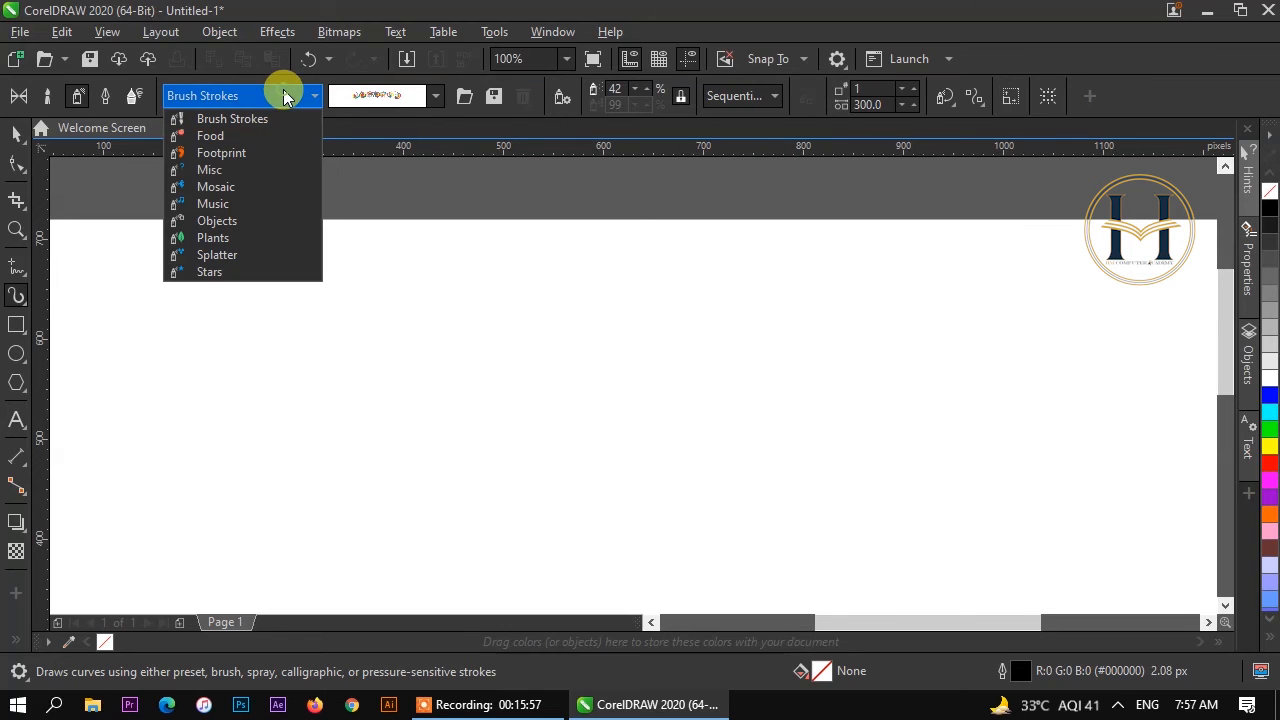
click(225, 137)
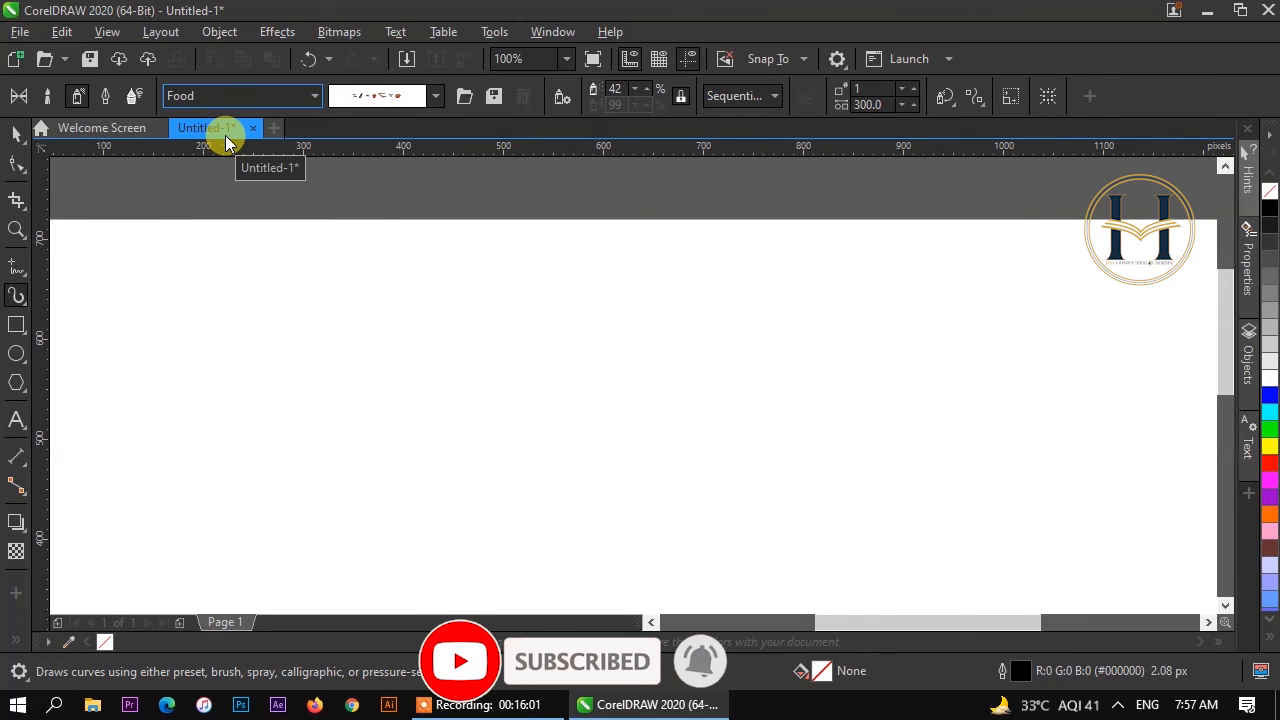
click(362, 105)
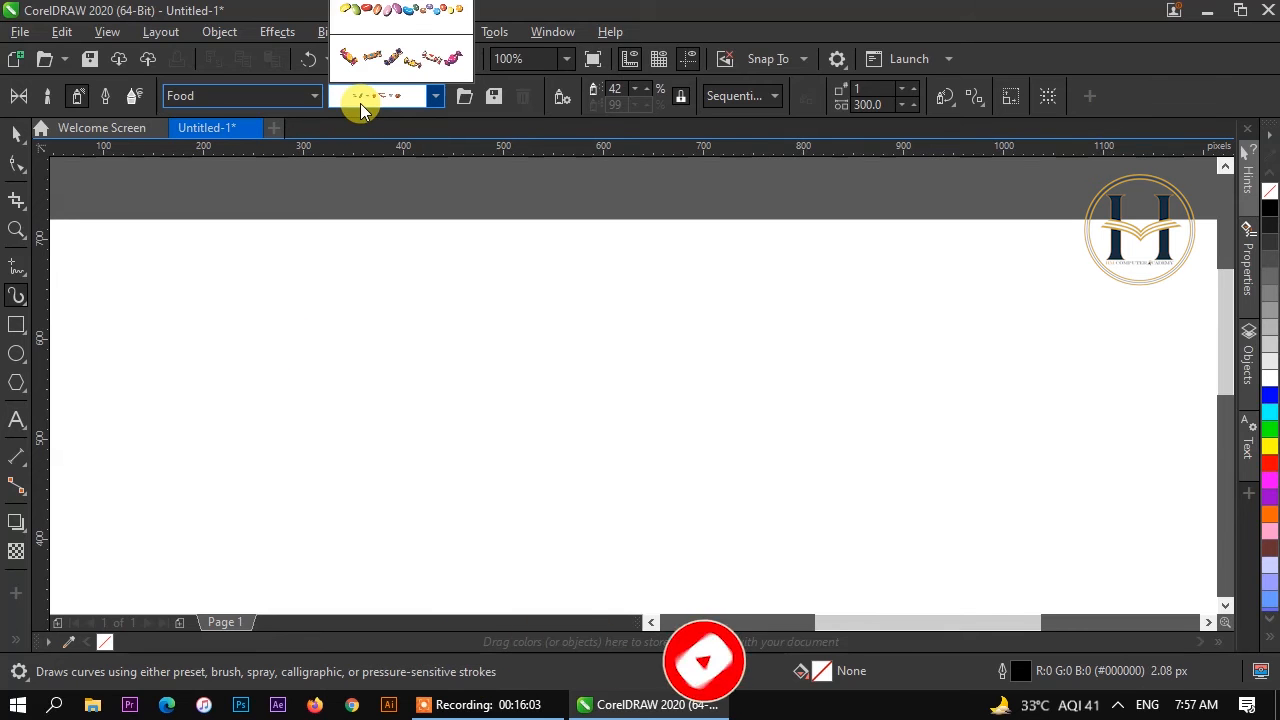
click(368, 22)
mouse_move(436, 250)
mouse_down()
mouse_move(522, 296)
mouse_move(698, 502)
mouse_up()
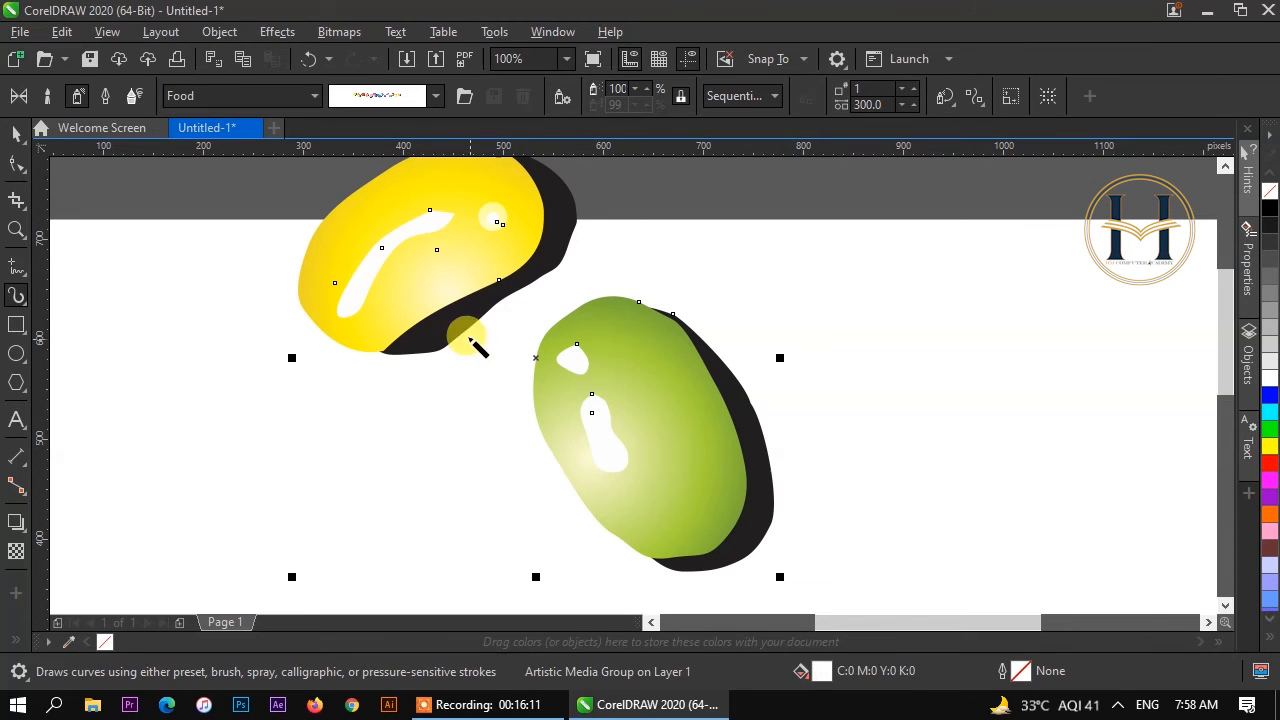
Step: Try other Food patterns on the jelly bean stroke, settle on the fruit pattern and spray a second fruit stroke beside it
click(385, 96)
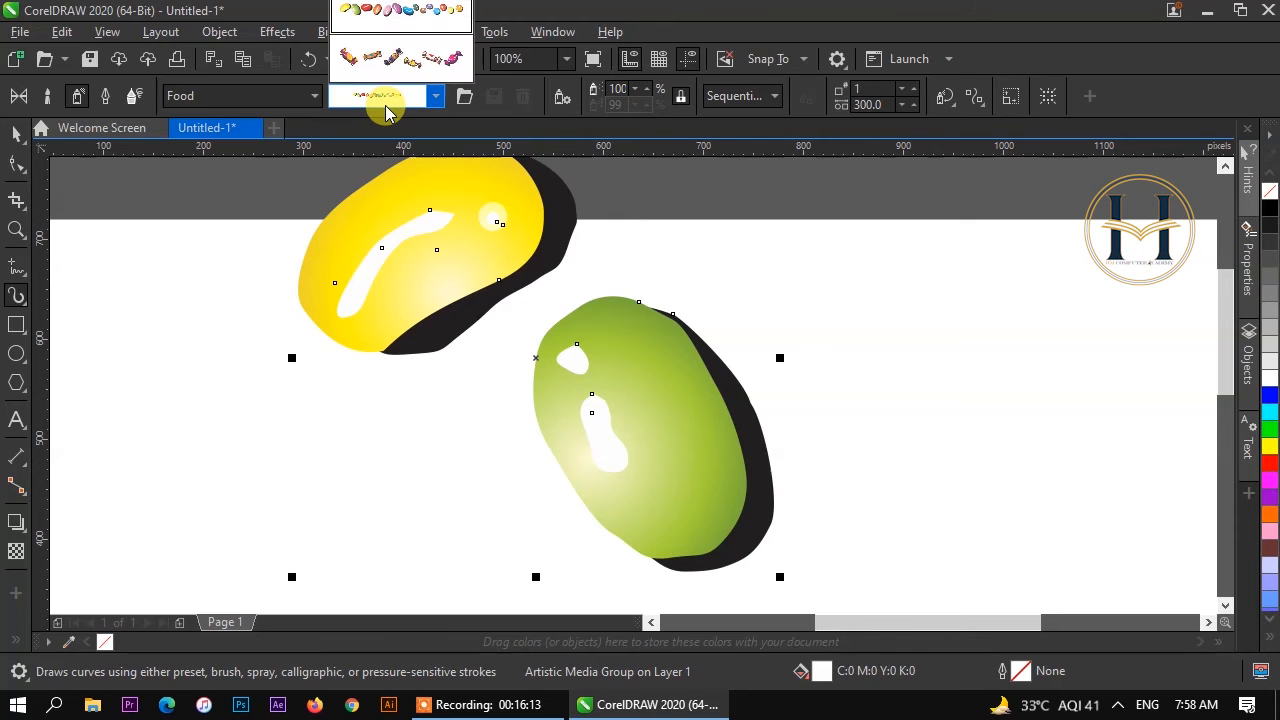
key(Up)
key(Up)
key(Up)
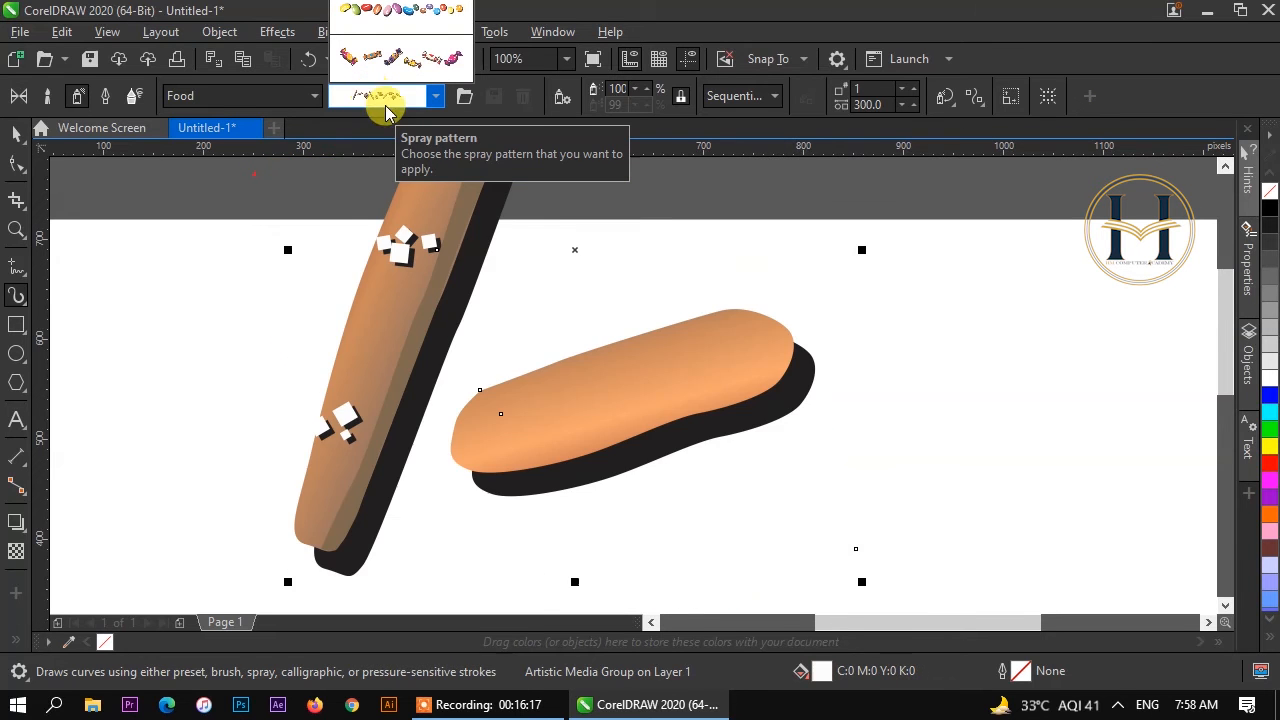
key(Up)
key(Up)
key(Up)
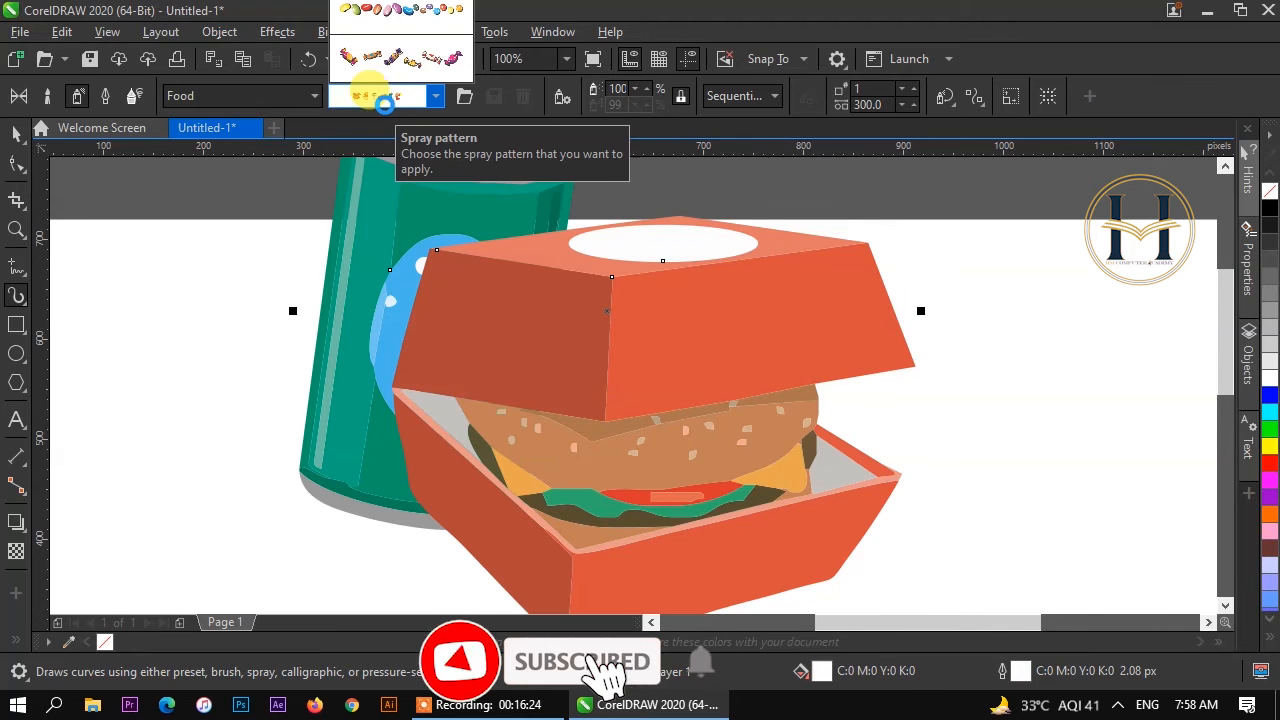
key(Up)
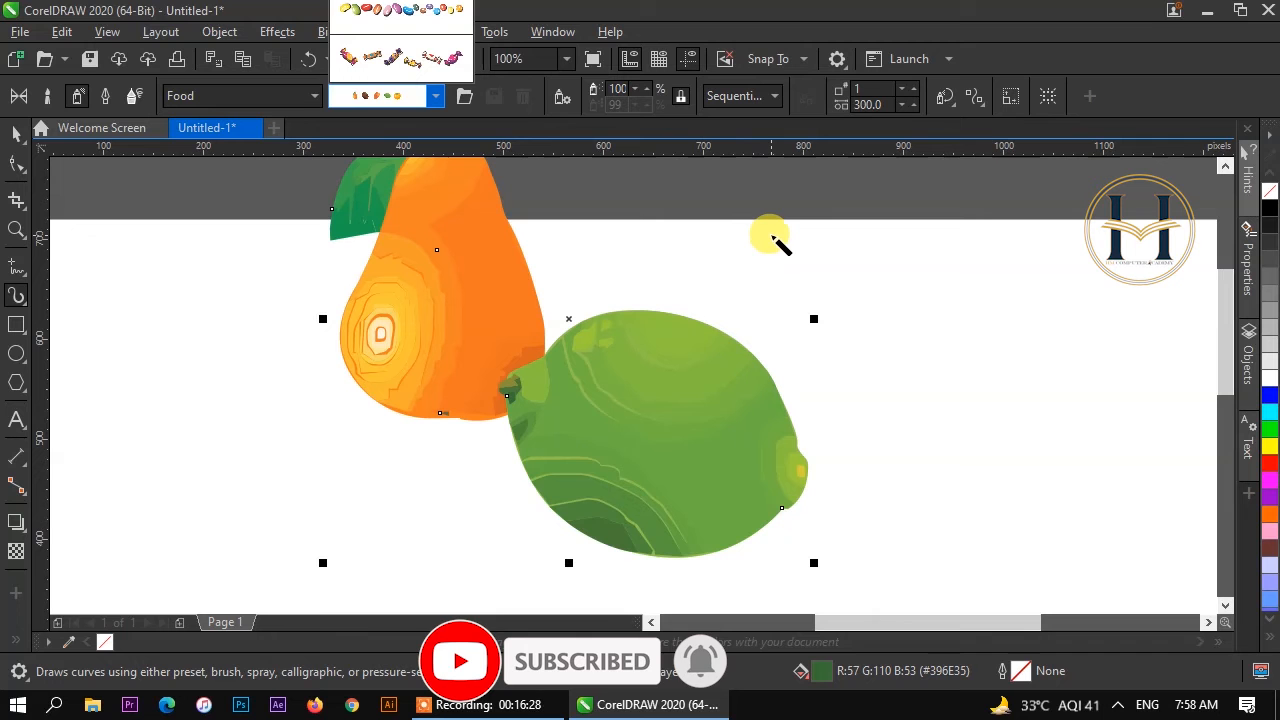
click(503, 115)
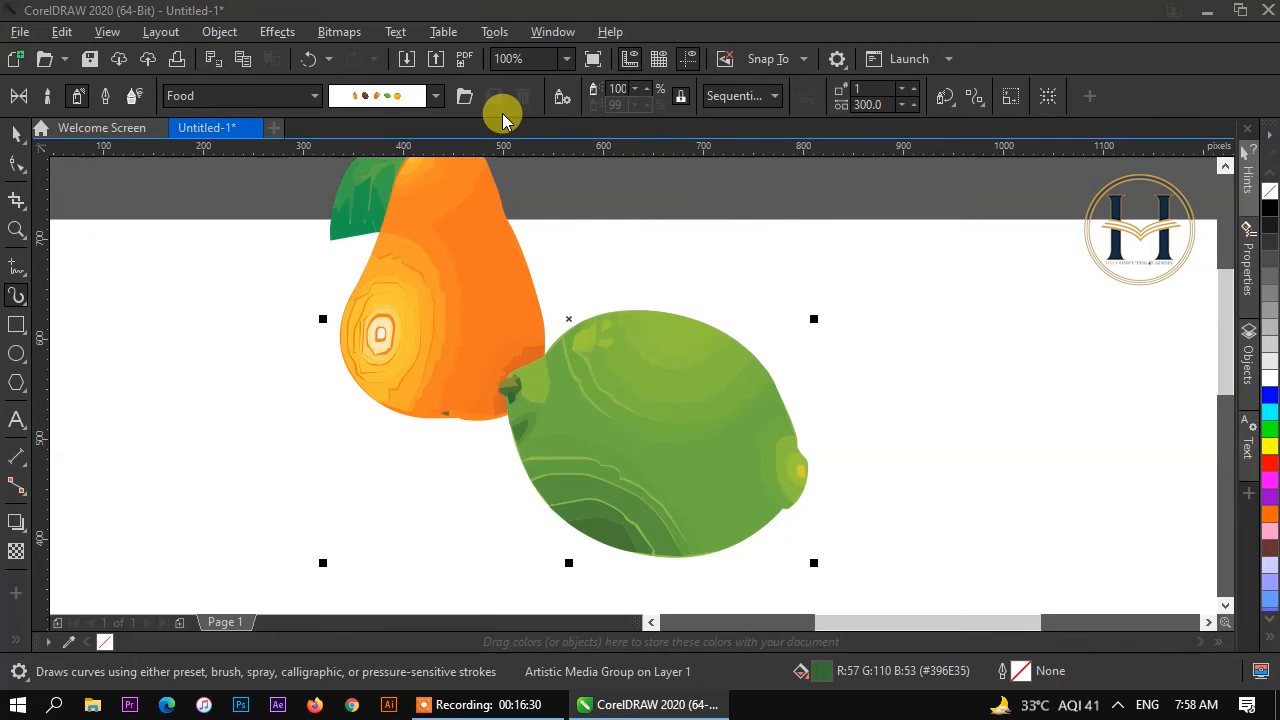
drag(640, 223, 843, 457)
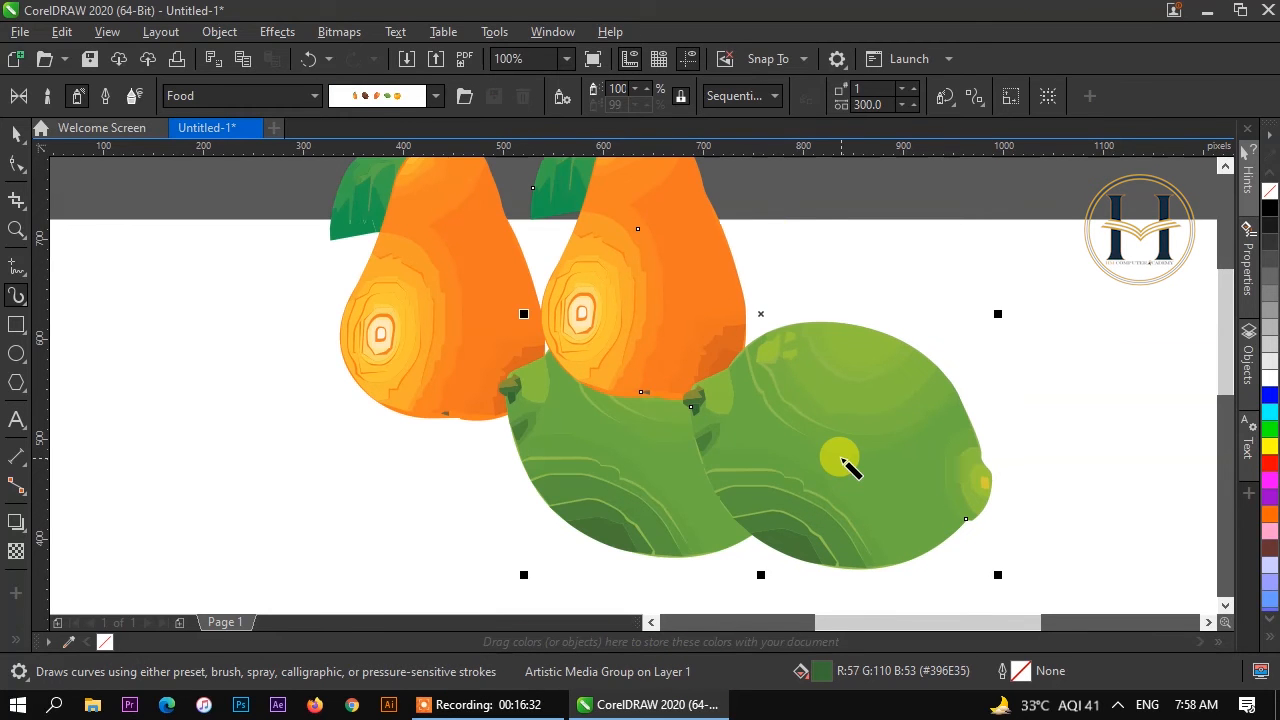
Step: Choose the Footprint spray category and delete all the fruit strokes from the page
click(242, 97)
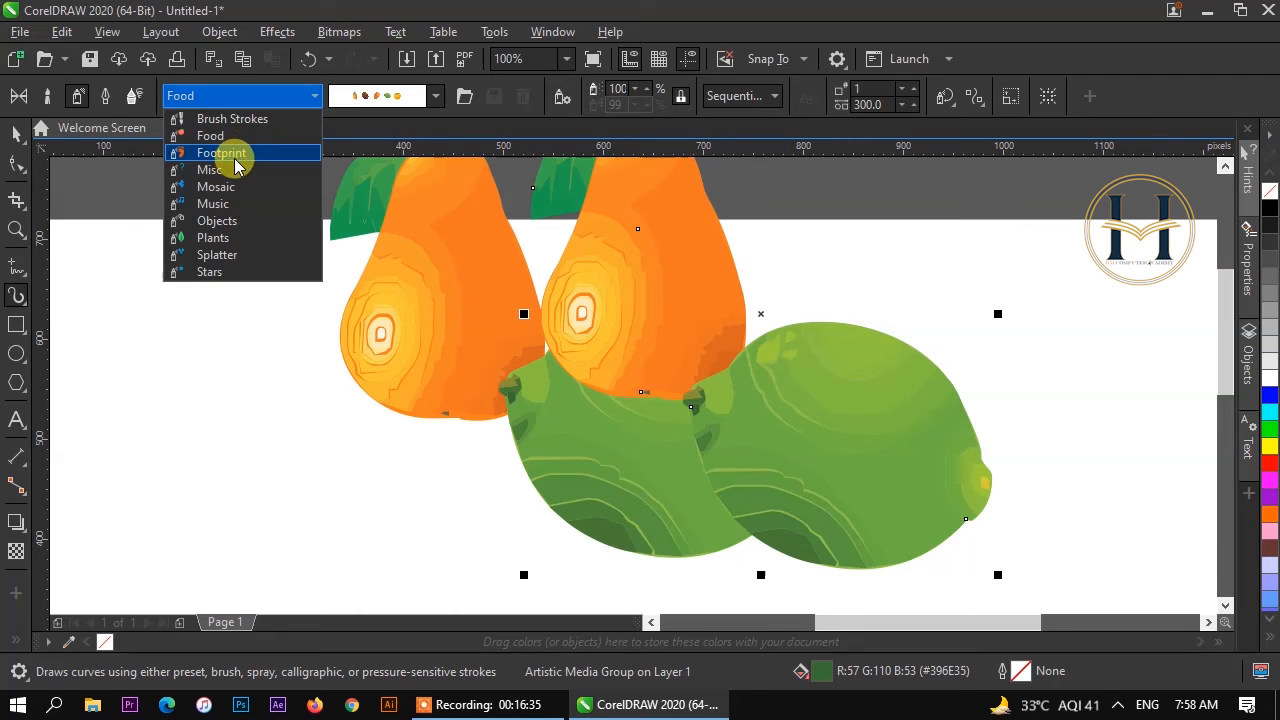
click(238, 153)
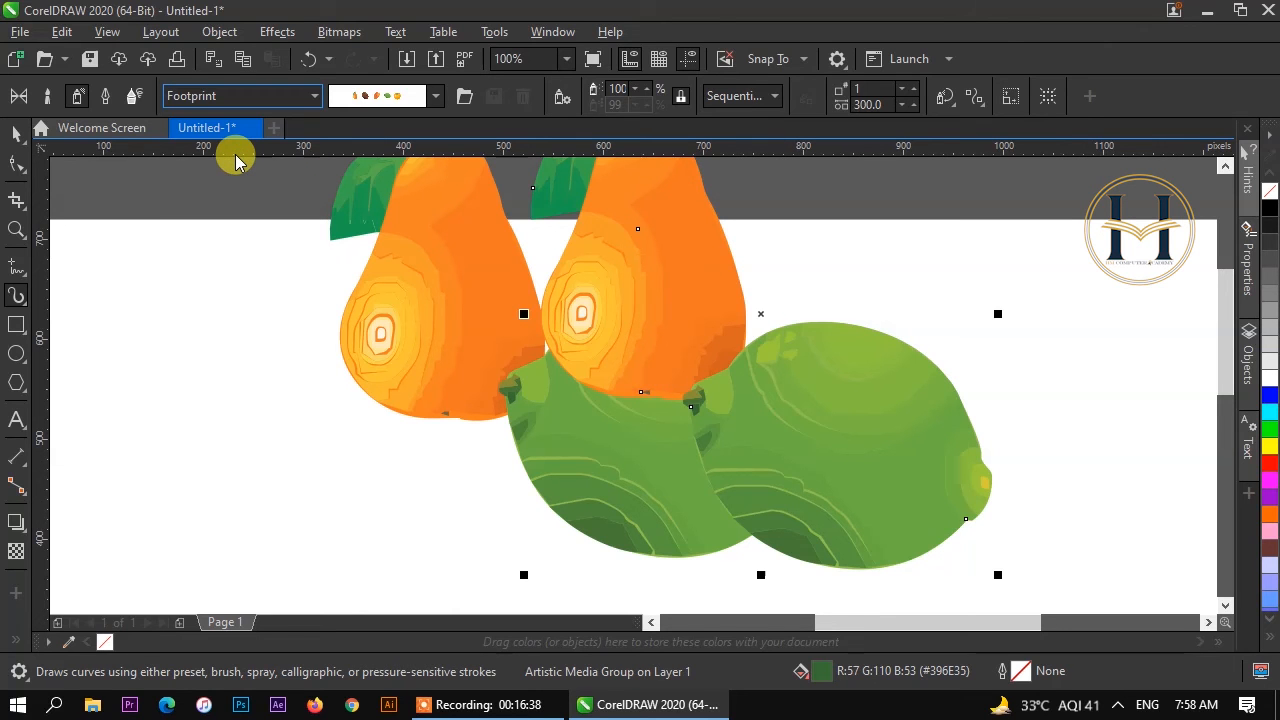
key(ctrl+a)
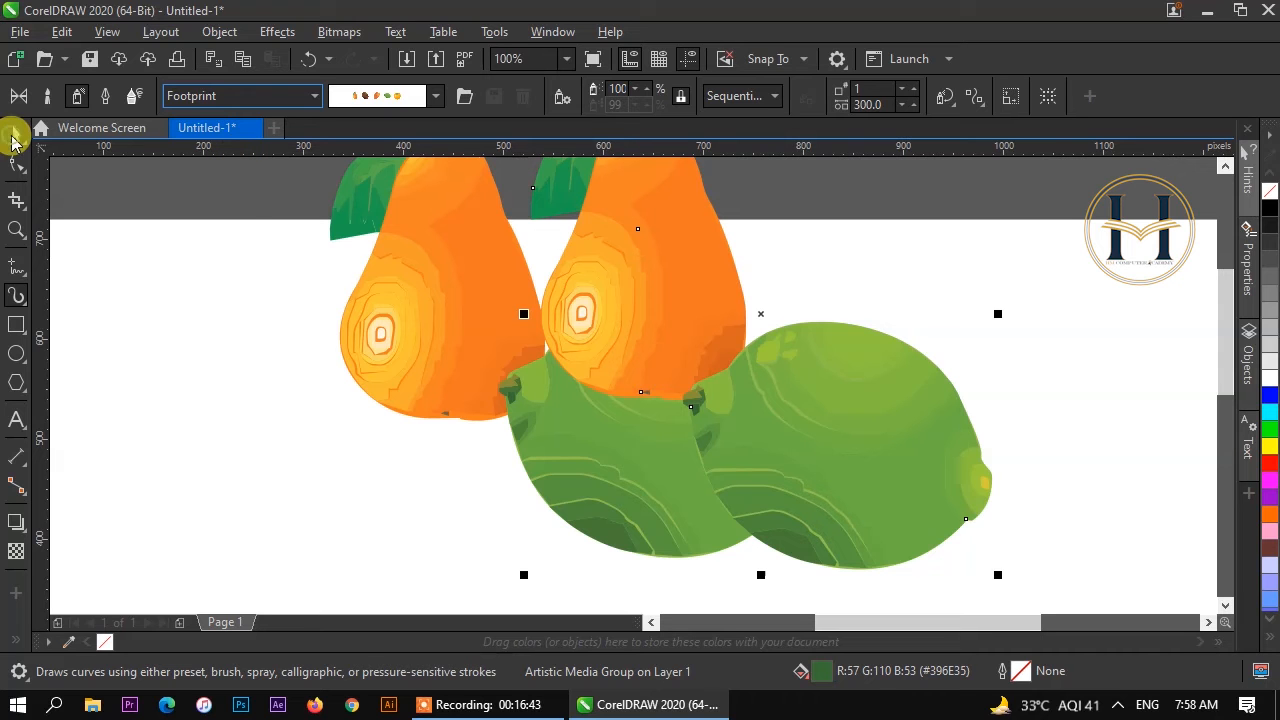
key(space)
key(Delete)
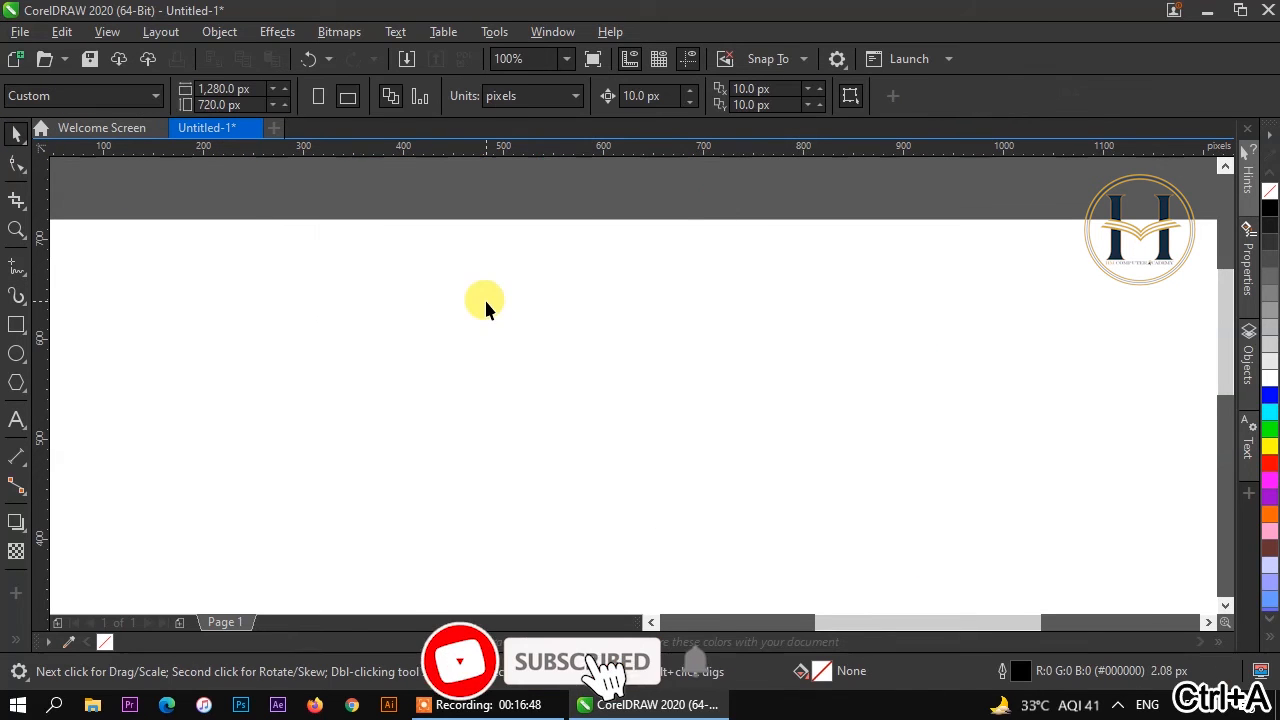
Step: Spray a diagonal stroke across the empty page with the bird track pattern from the Footprint category
click(15, 293)
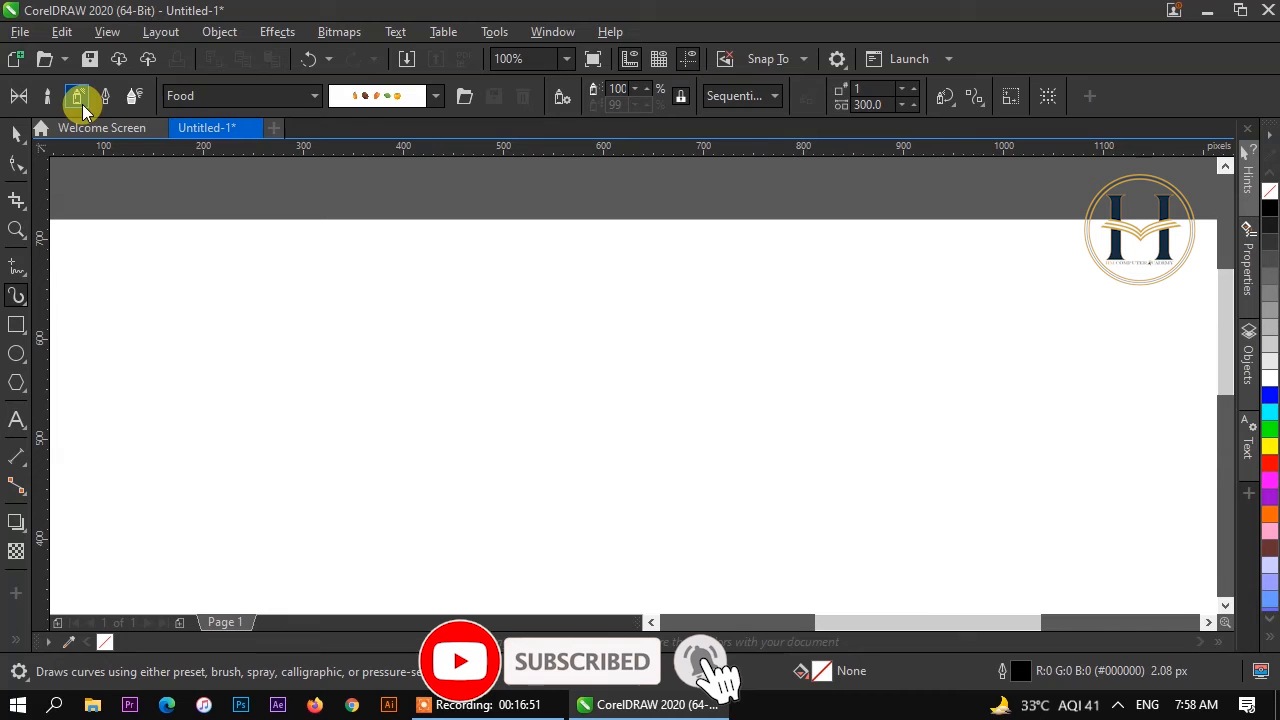
click(195, 97)
click(193, 160)
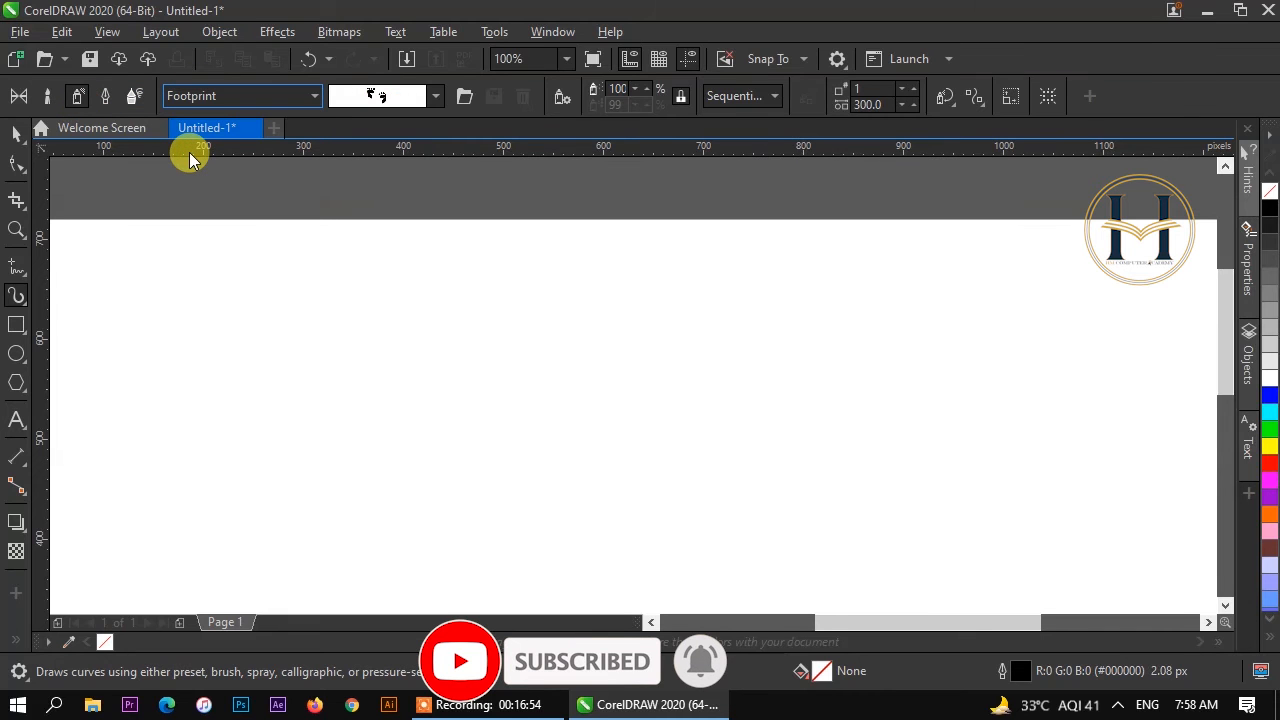
click(385, 92)
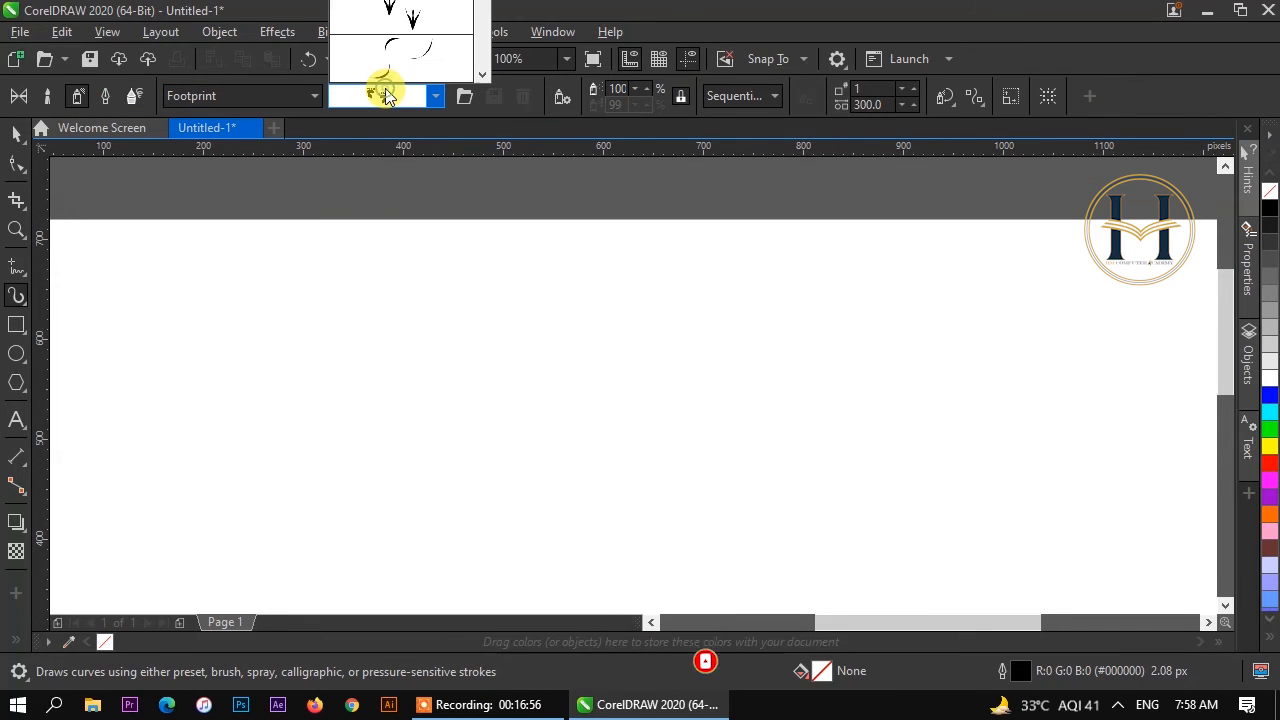
click(390, 34)
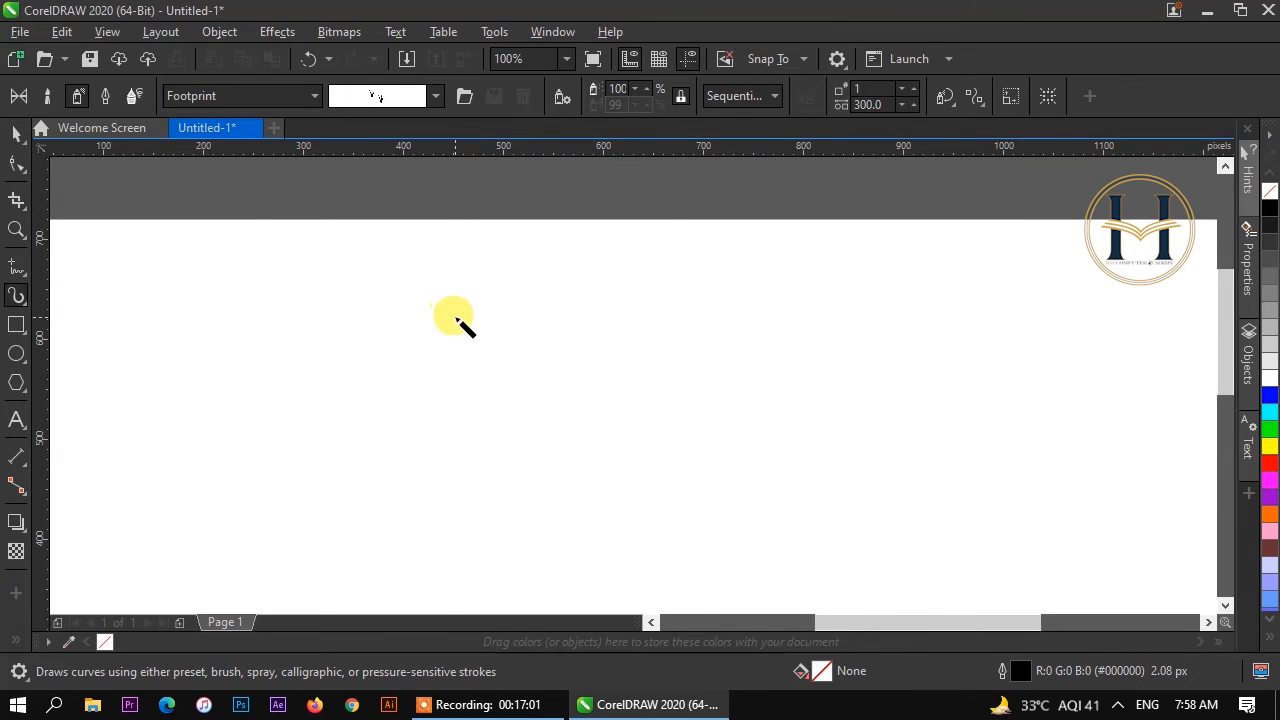
drag(455, 318, 730, 548)
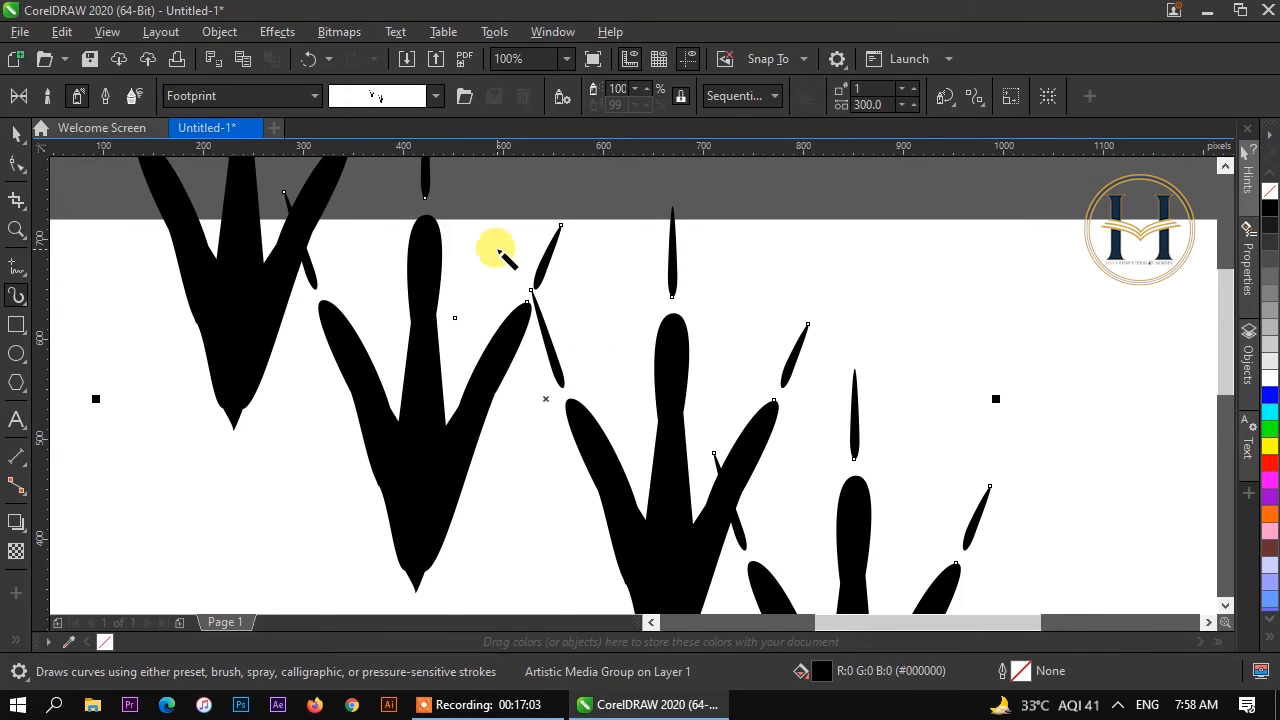
Step: Try other Footprint patterns on the bird track stroke and settle on the large paw prints
click(409, 104)
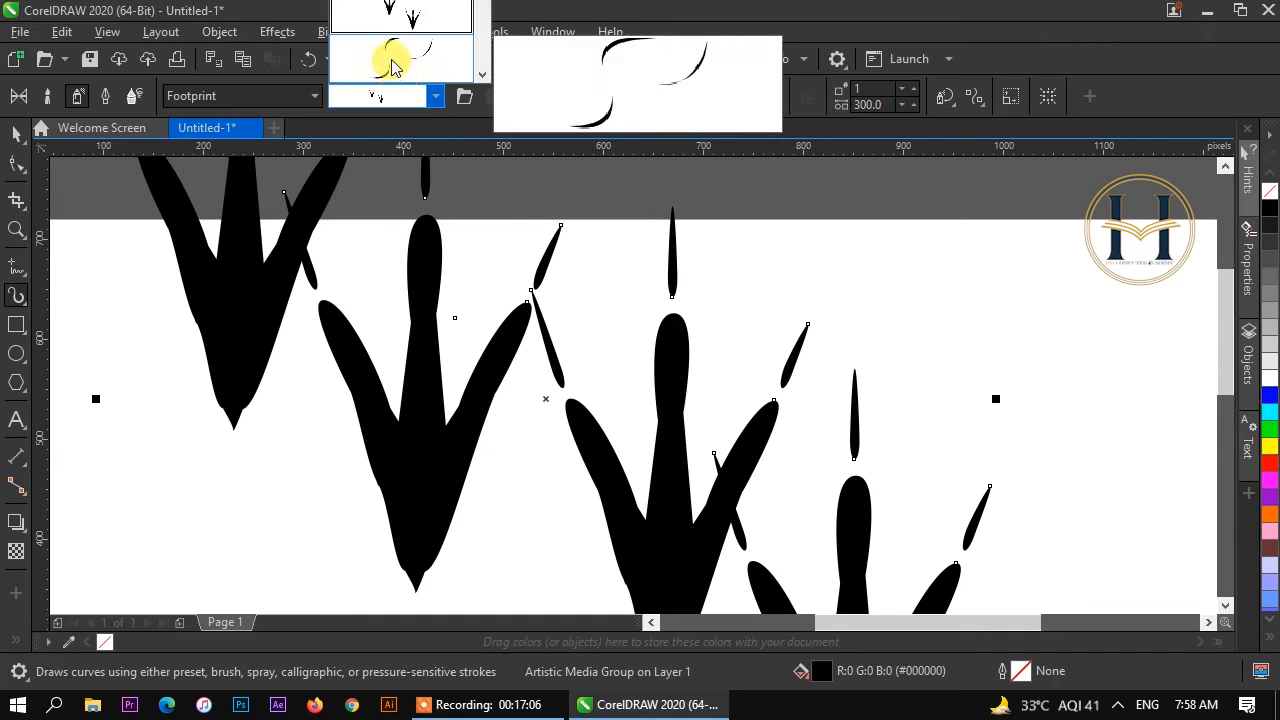
click(392, 67)
click(392, 67)
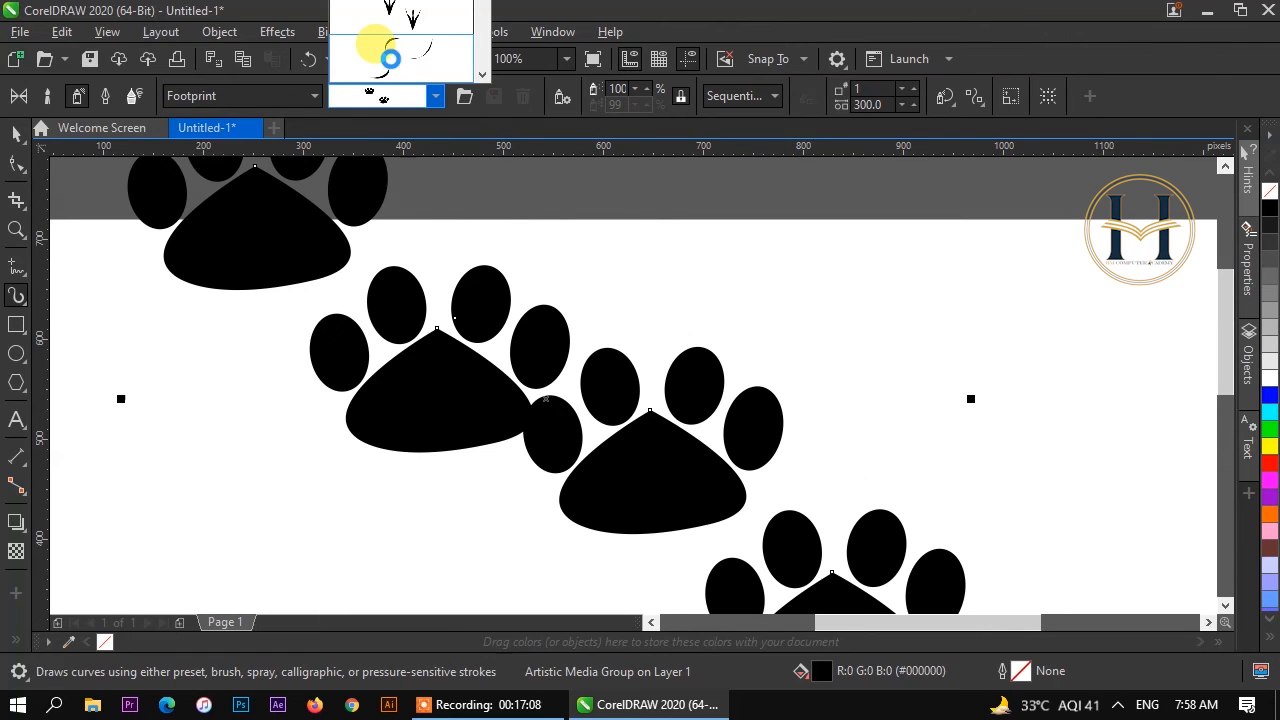
scroll(392, 67, down, 2)
click(390, 58)
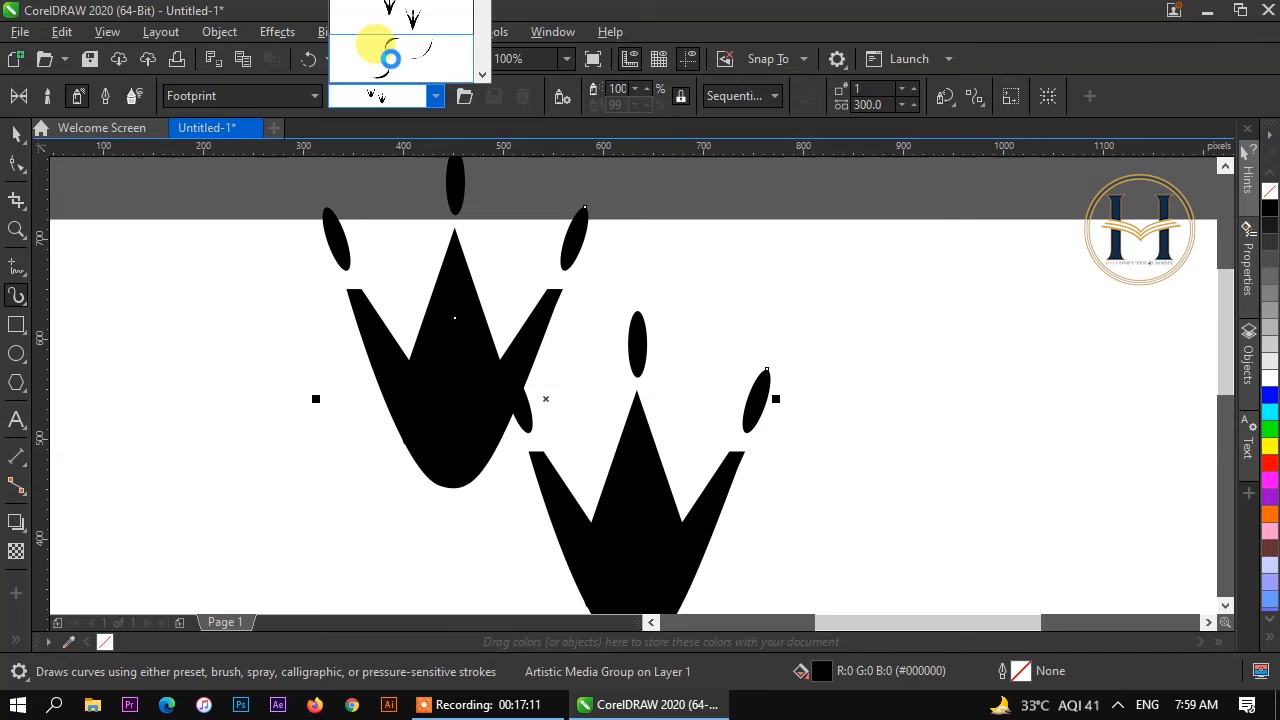
scroll(391, 60, down, 2)
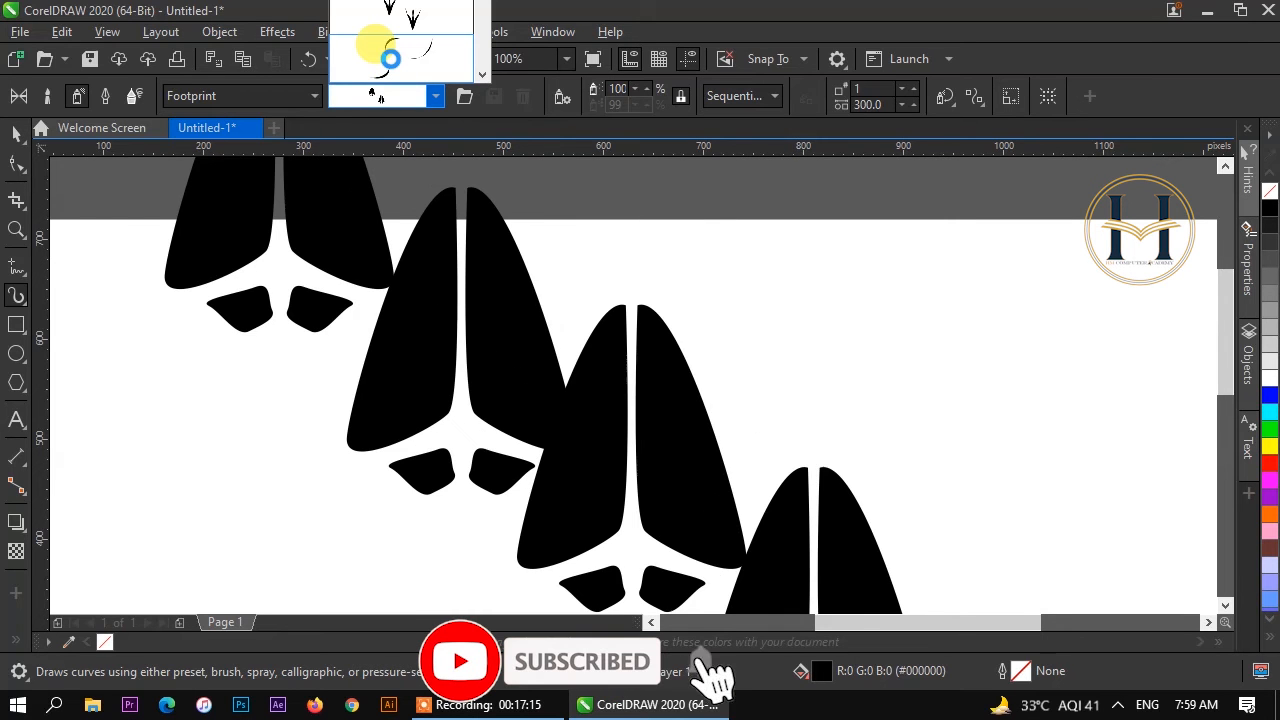
click(380, 55)
Step: Try the Plants category by spraying another diagonal stroke below the first paw prints
click(272, 95)
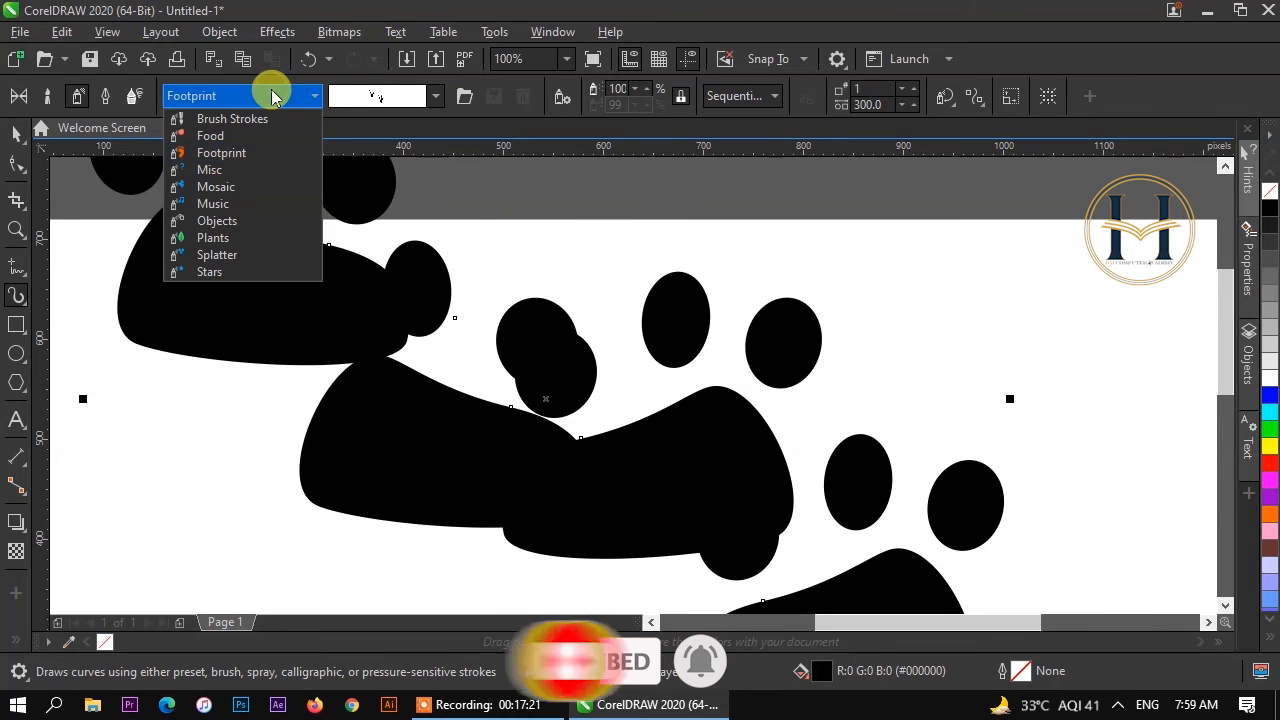
click(216, 239)
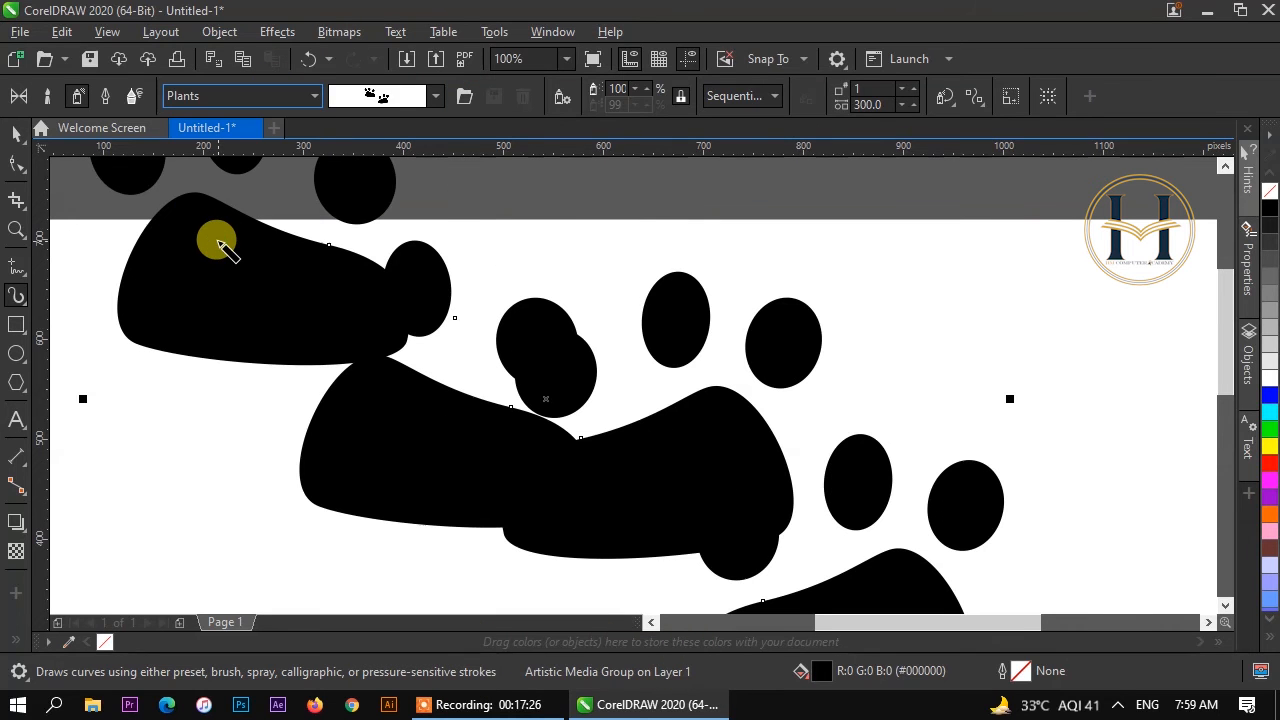
mouse_move(217, 423)
mouse_down()
mouse_move(334, 443)
mouse_move(480, 550)
mouse_up()
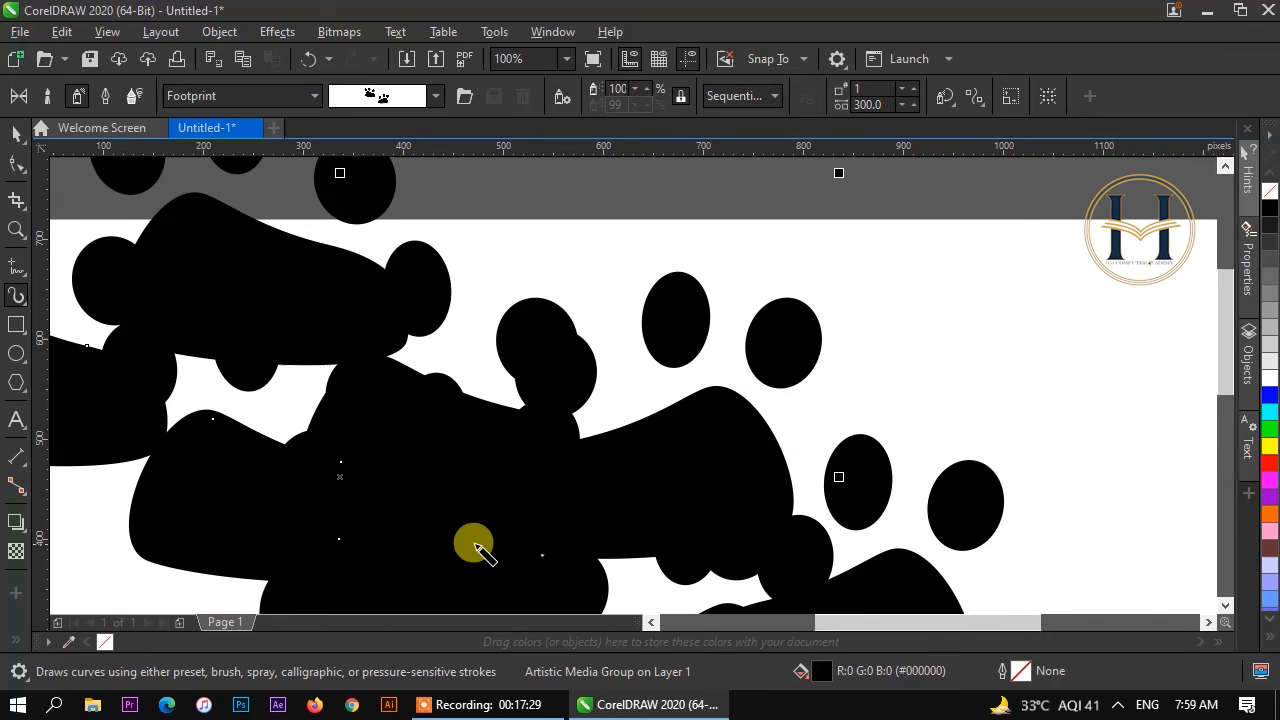
Step: Spray a diagonal stroke of the green leaf pattern from the Plants category over the upper paw prints
click(255, 96)
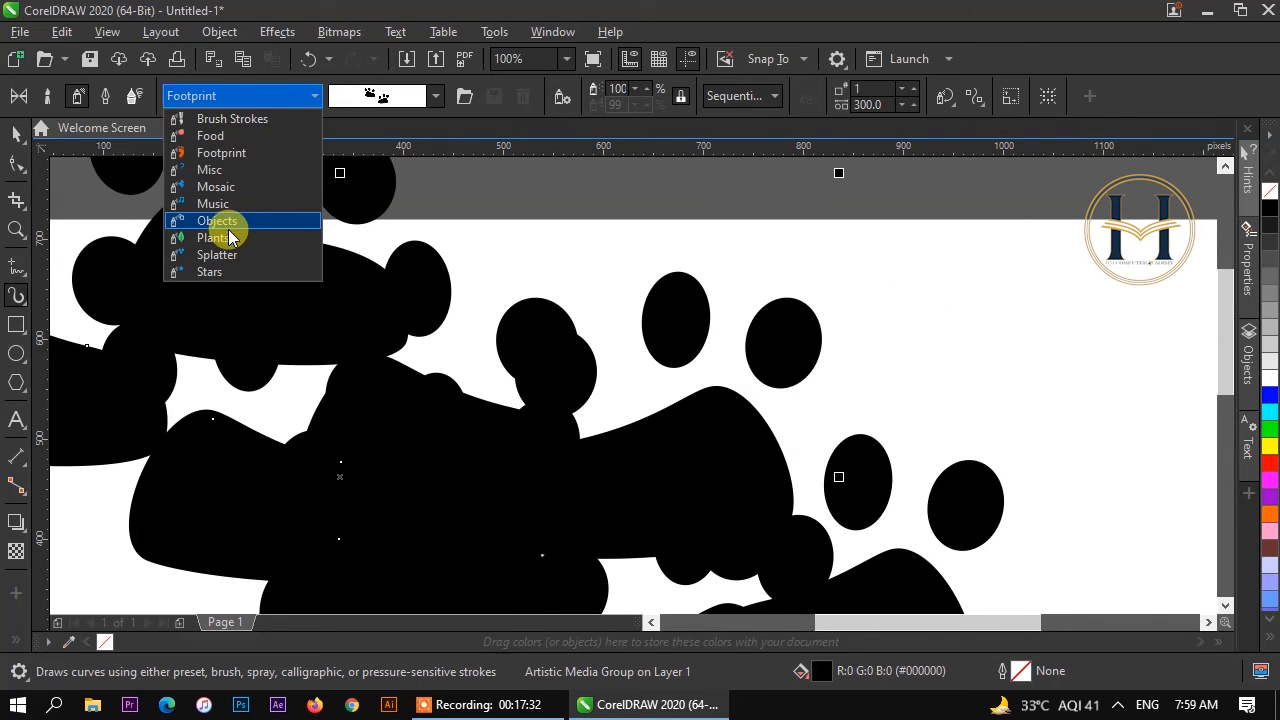
click(216, 238)
click(366, 95)
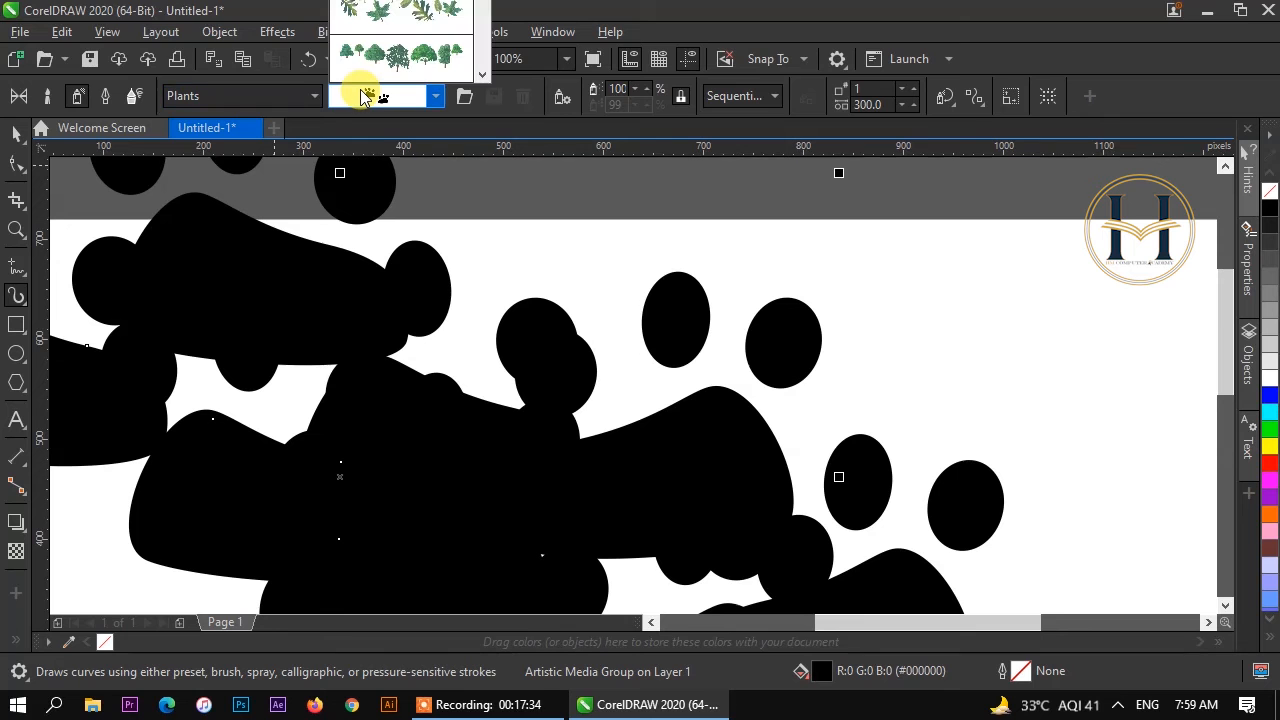
click(395, 10)
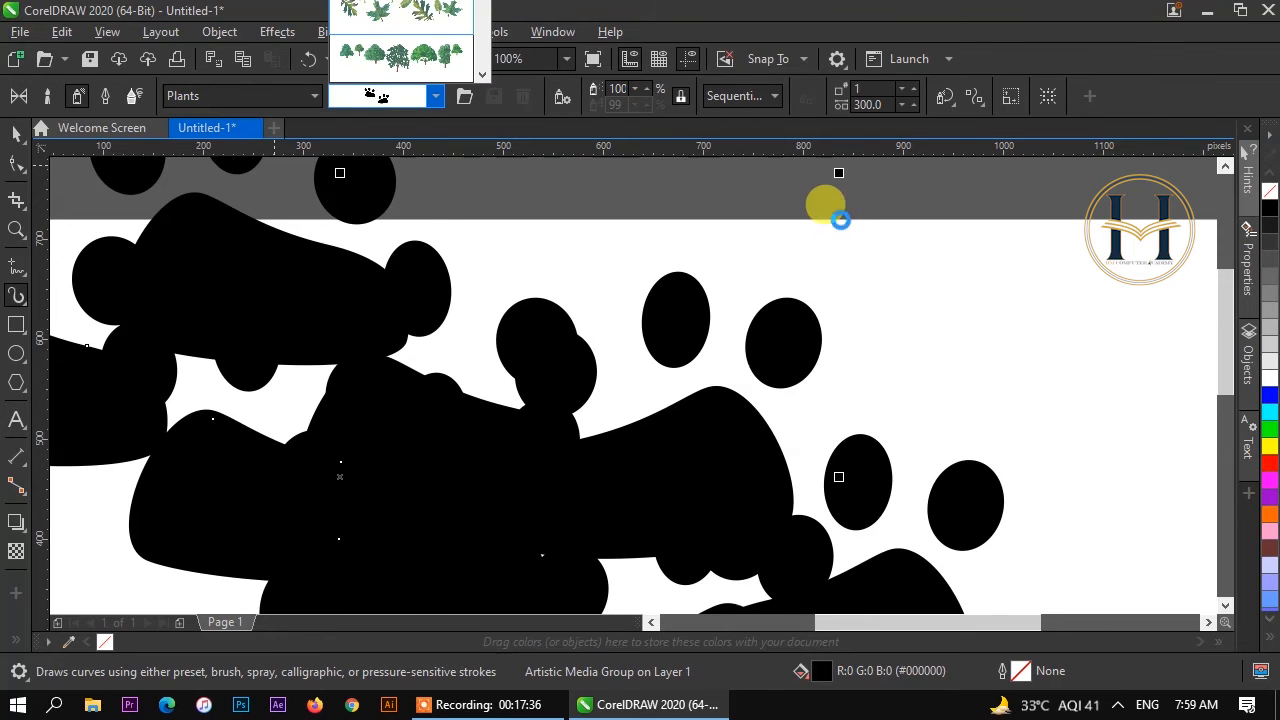
drag(786, 251, 1014, 500)
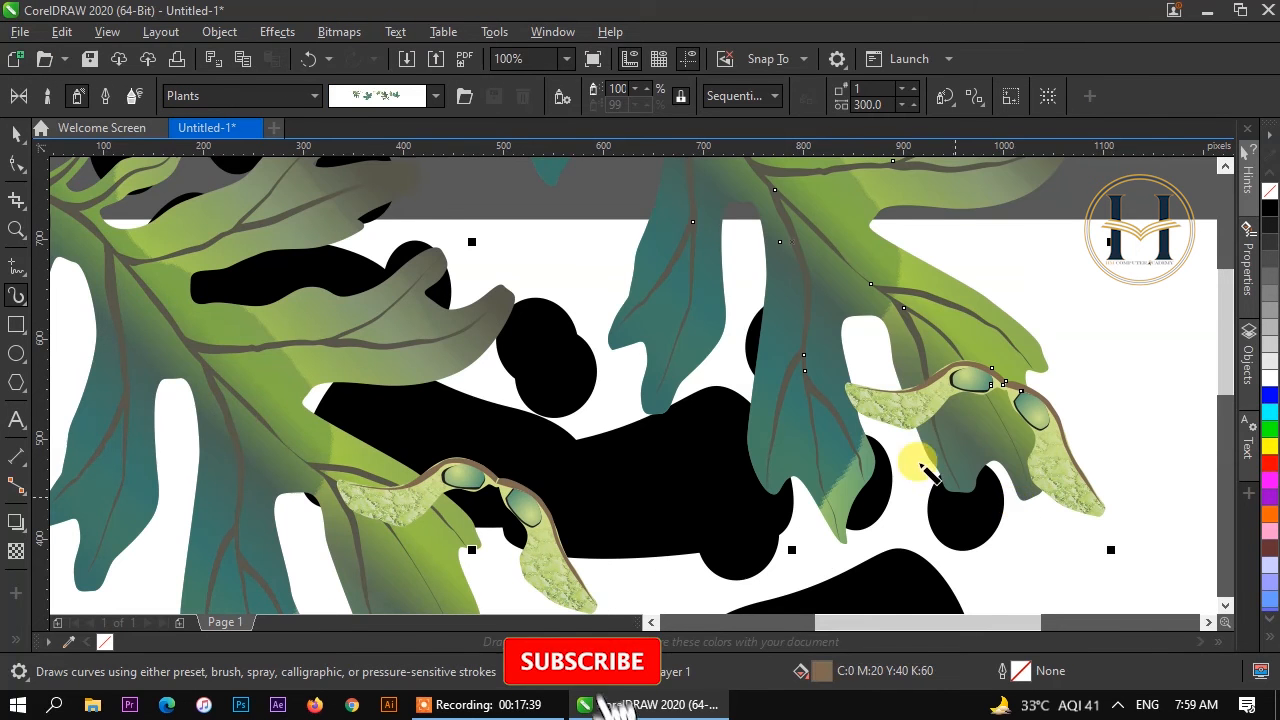
Step: Try other Plants spray patterns on the selected stroke, cycling through vines and orange flowers to the feathery grass
click(388, 100)
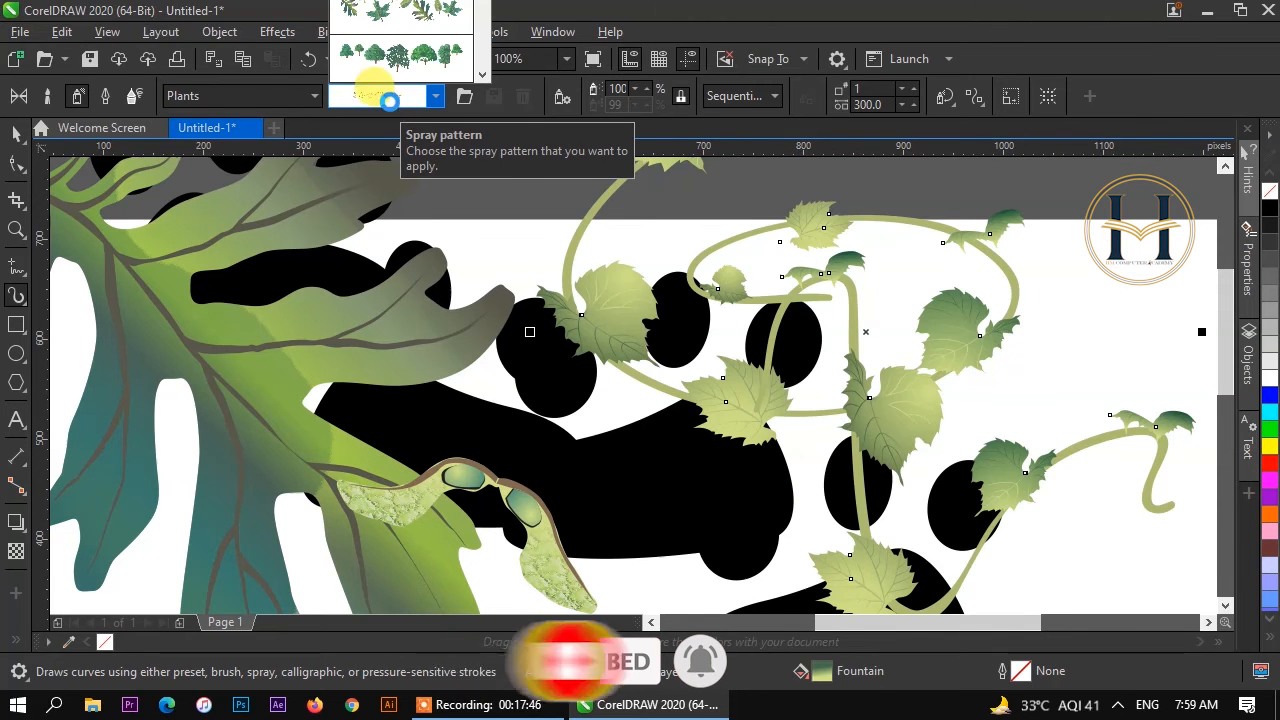
click(390, 100)
click(390, 100)
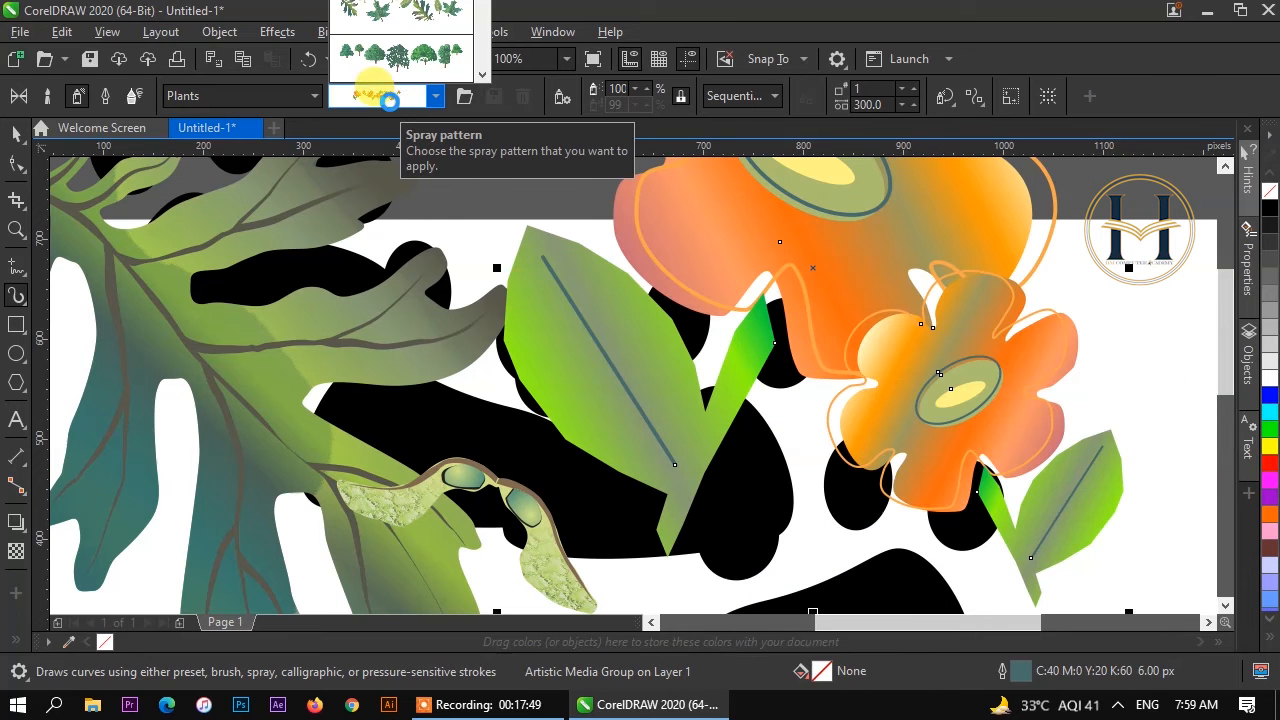
click(390, 100)
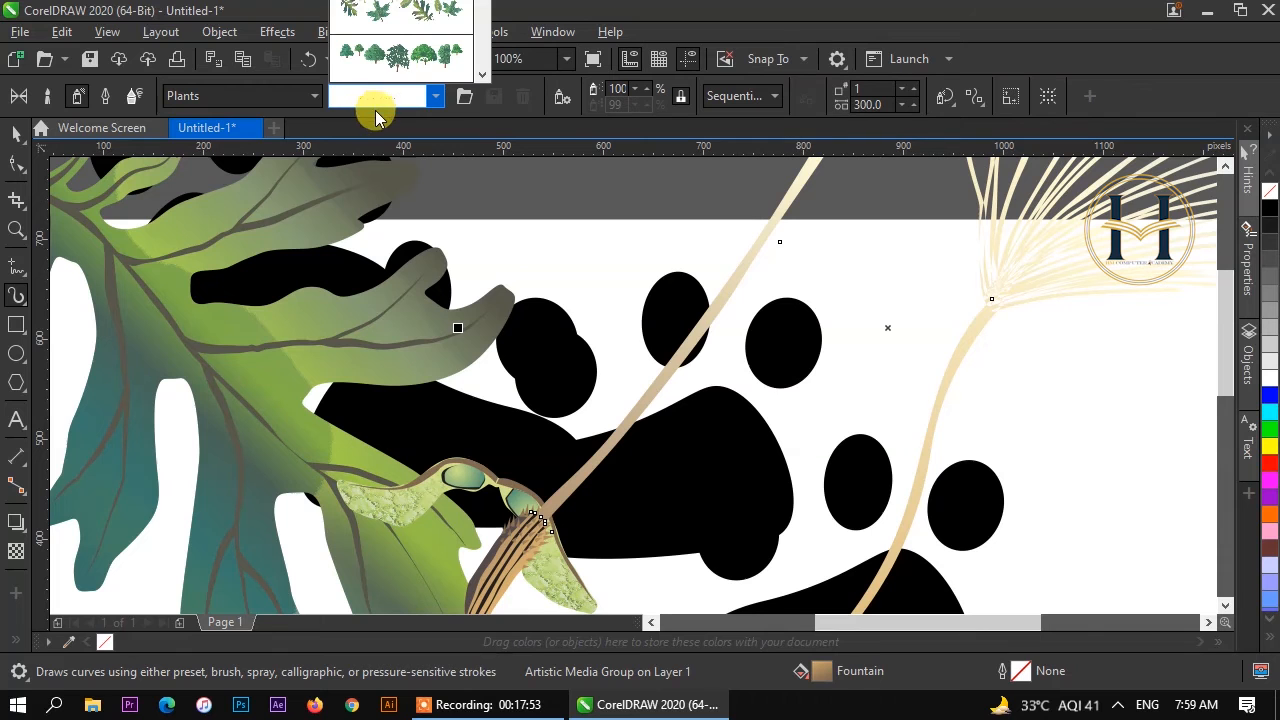
Step: Review the available spray categories and the settings for images per dab and image spacing
click(247, 102)
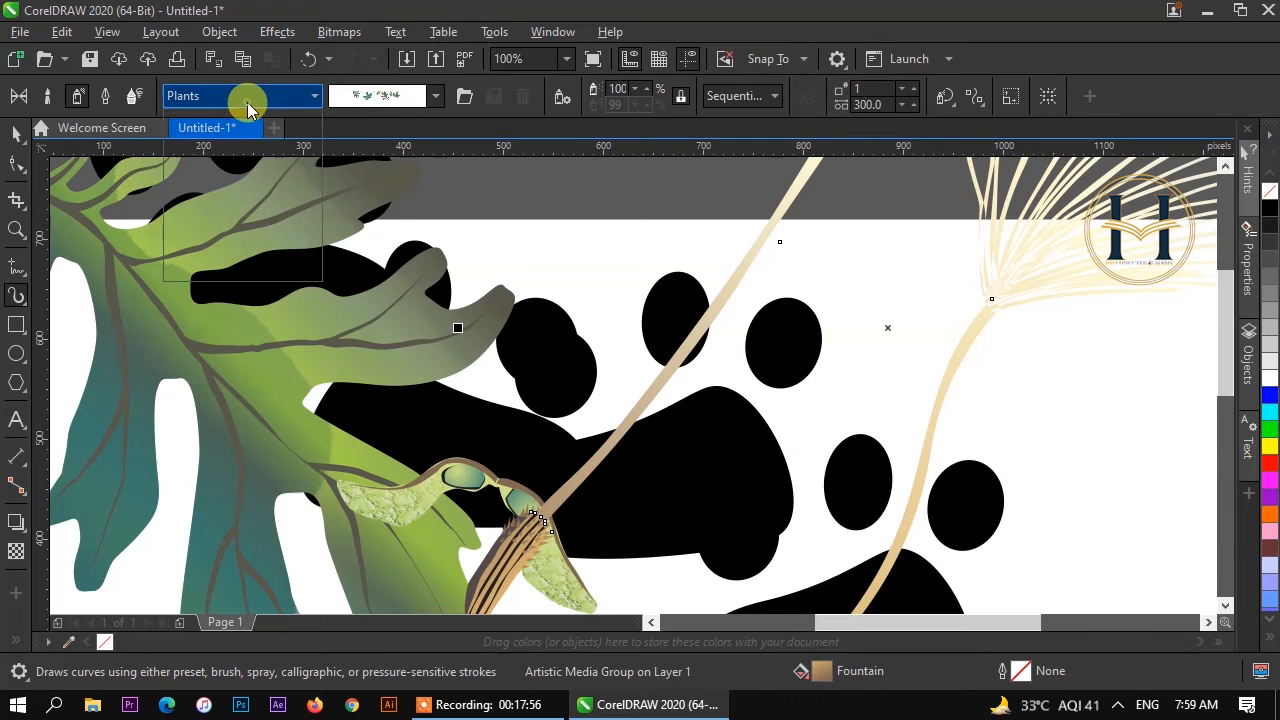
click(247, 102)
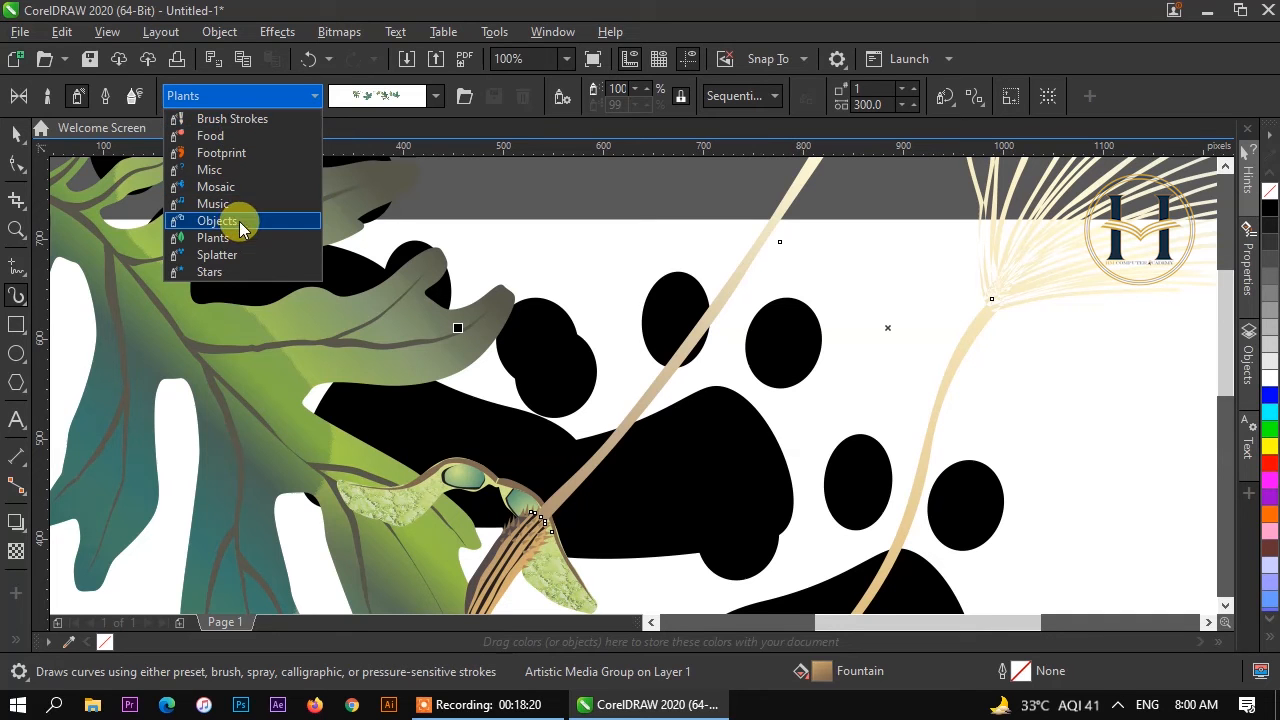
click(477, 140)
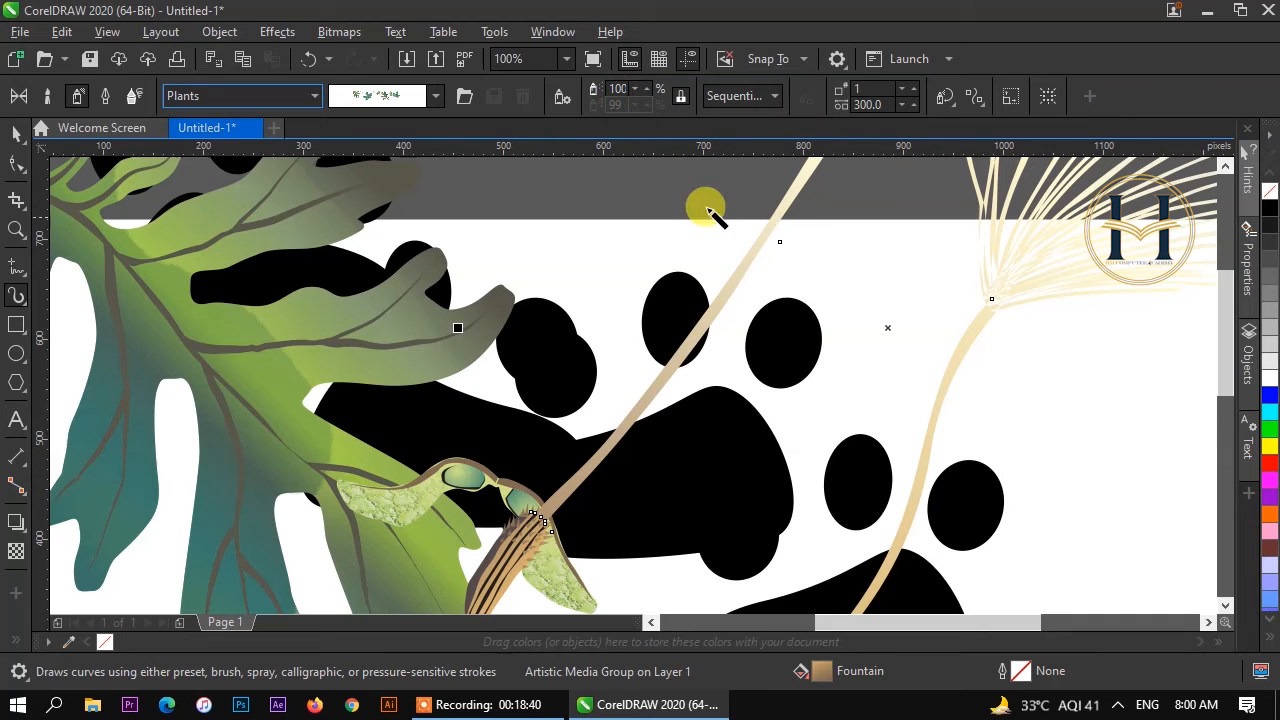
click(860, 88)
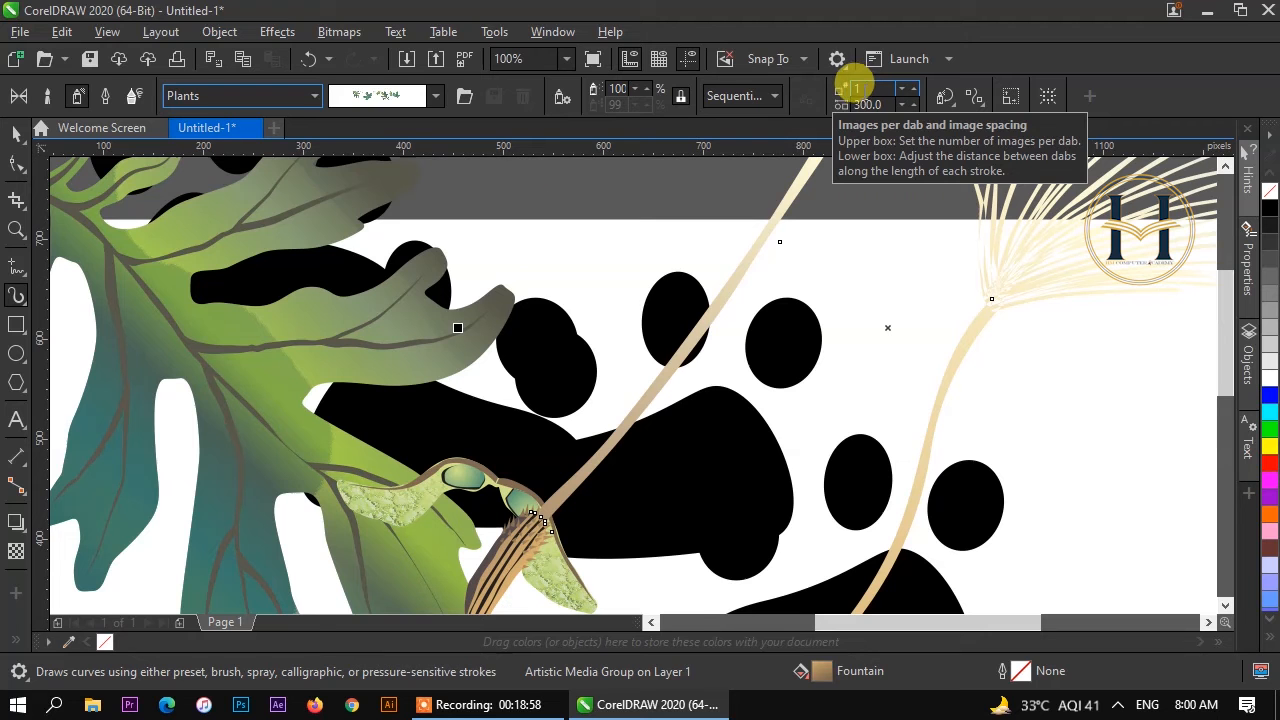
Step: Switch Artistic Media to Calligraphic mode and delete all the sprayed objects from the page
click(105, 96)
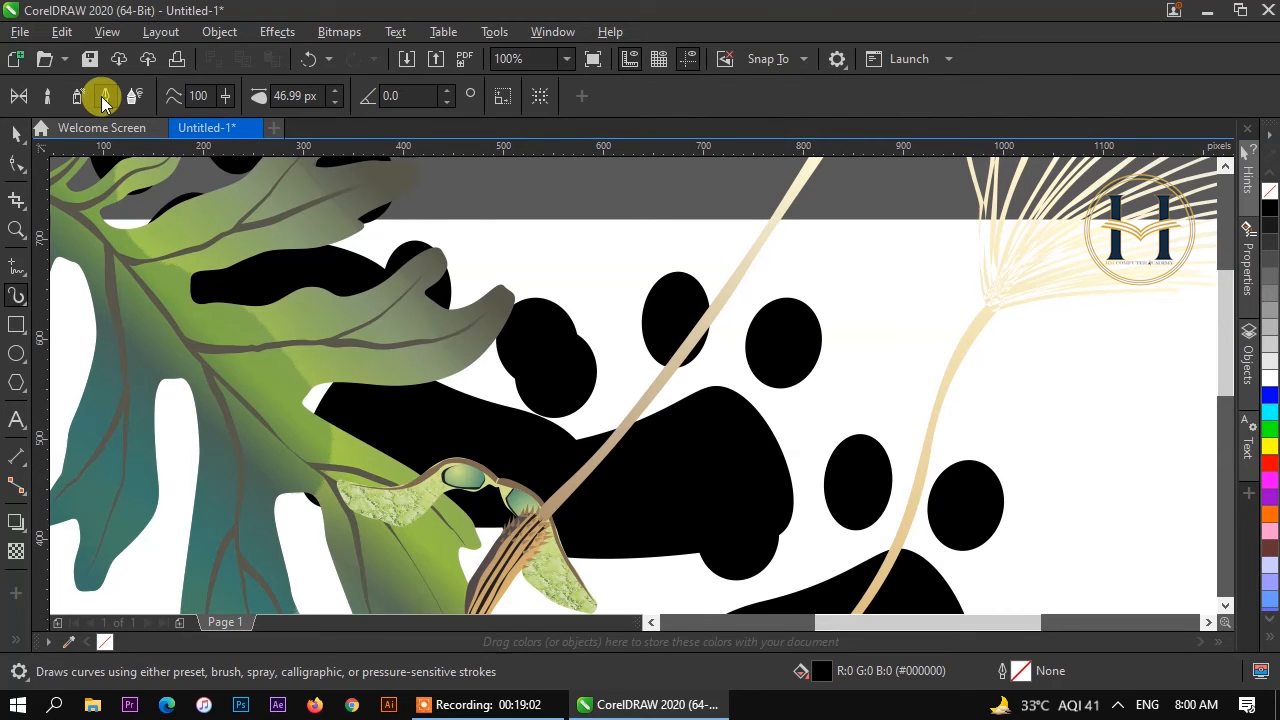
key(ctrl+a)
key(Delete)
click(368, 447)
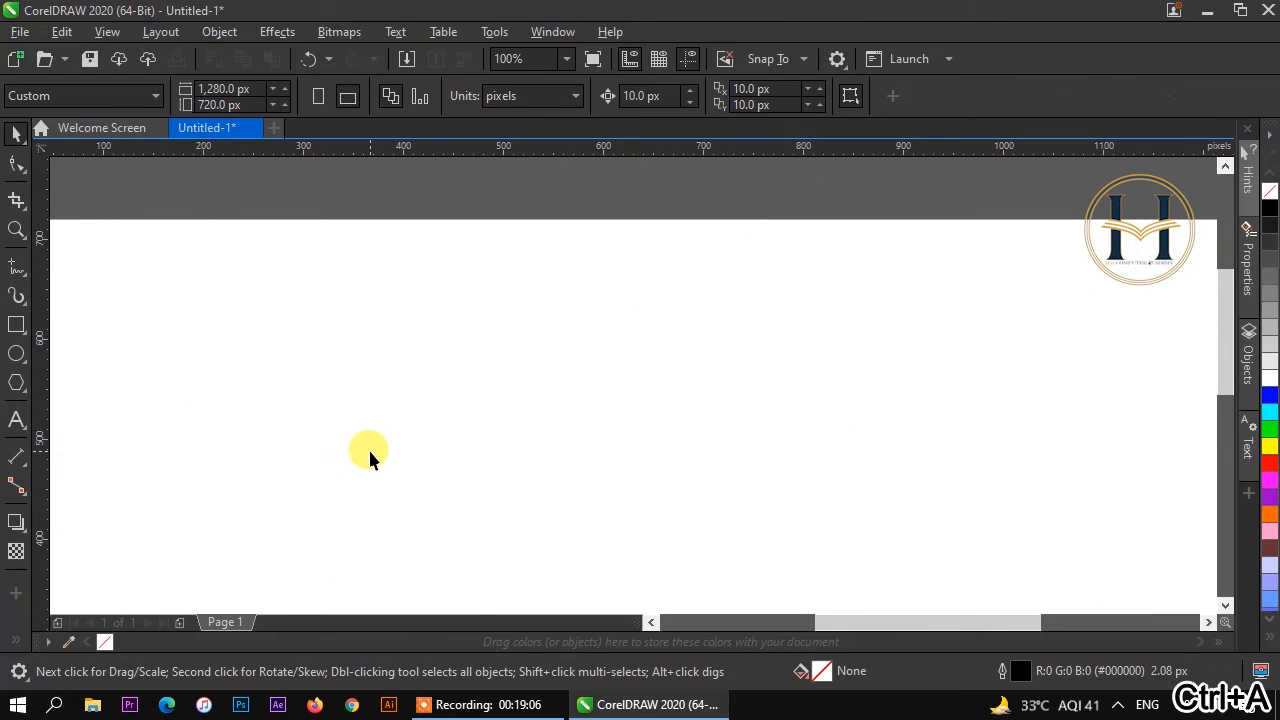
Step: Draw a short, downward-curving Artistic Media stroke in Calligraphic mode with a 46.99 px width and 0° angle
click(14, 296)
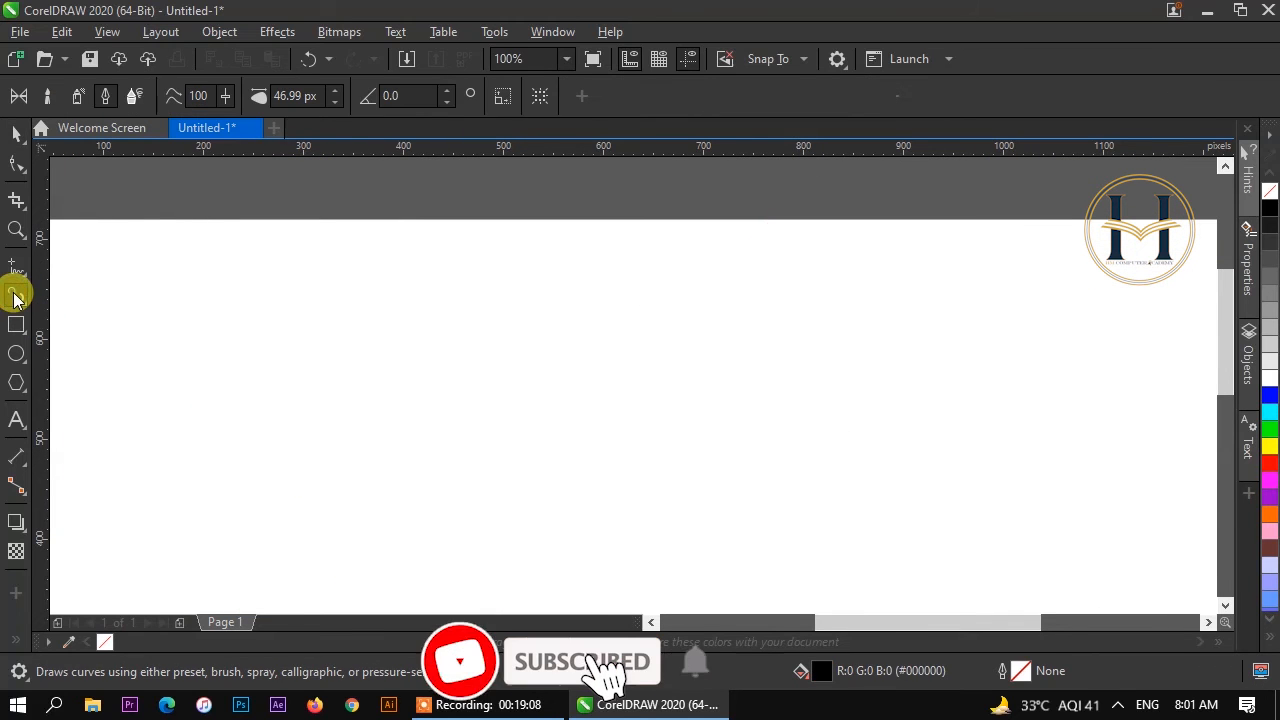
click(106, 97)
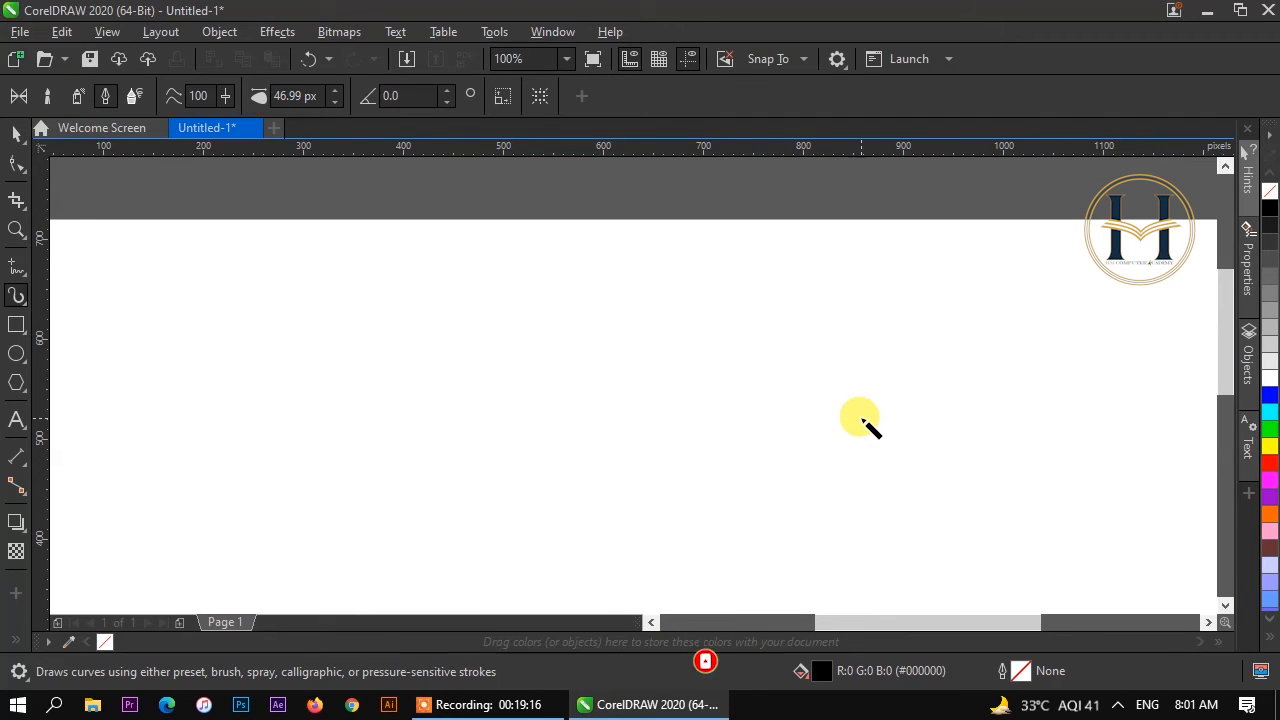
click(108, 95)
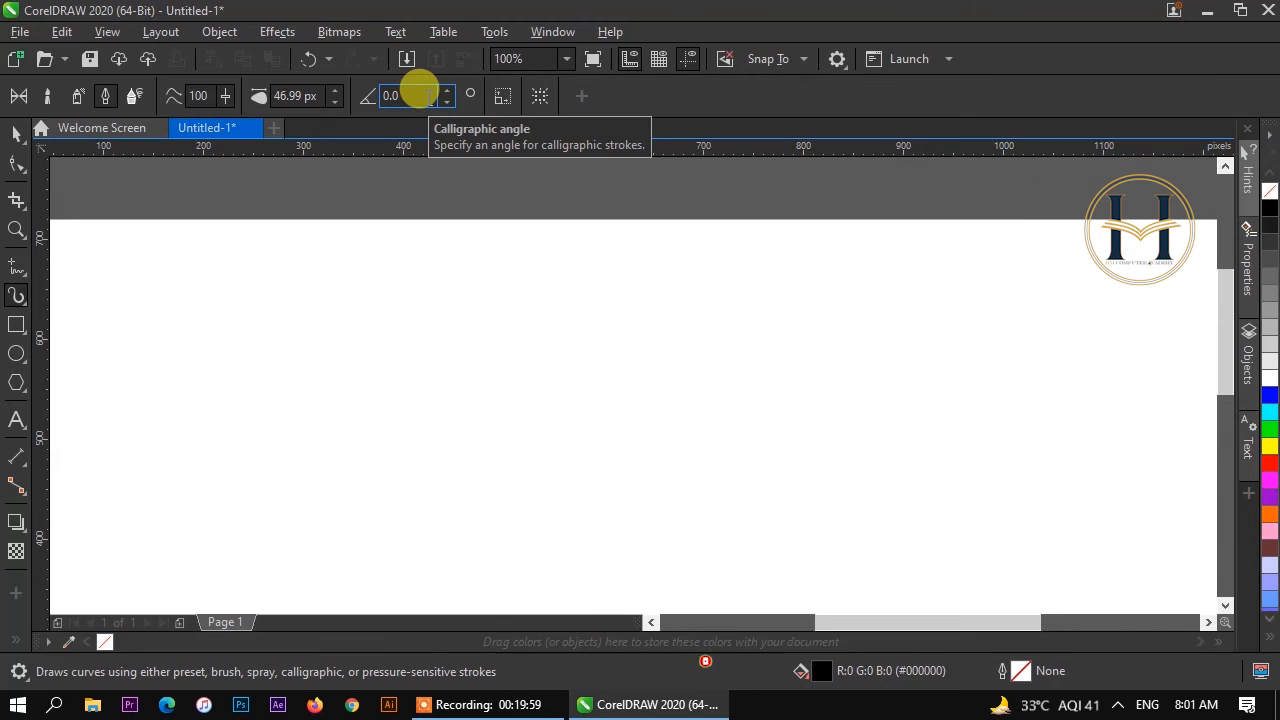
double_click(393, 94)
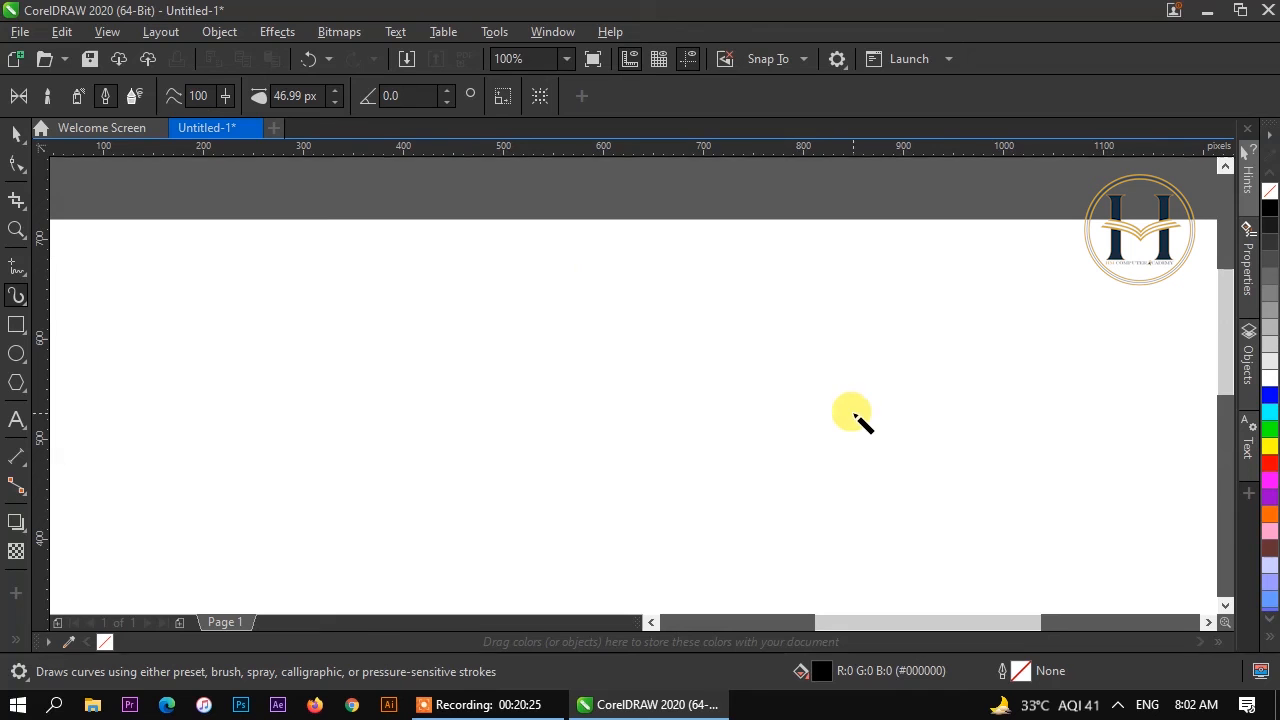
mouse_move(876, 375)
mouse_down()
mouse_move(850, 460)
mouse_move(803, 485)
mouse_up()
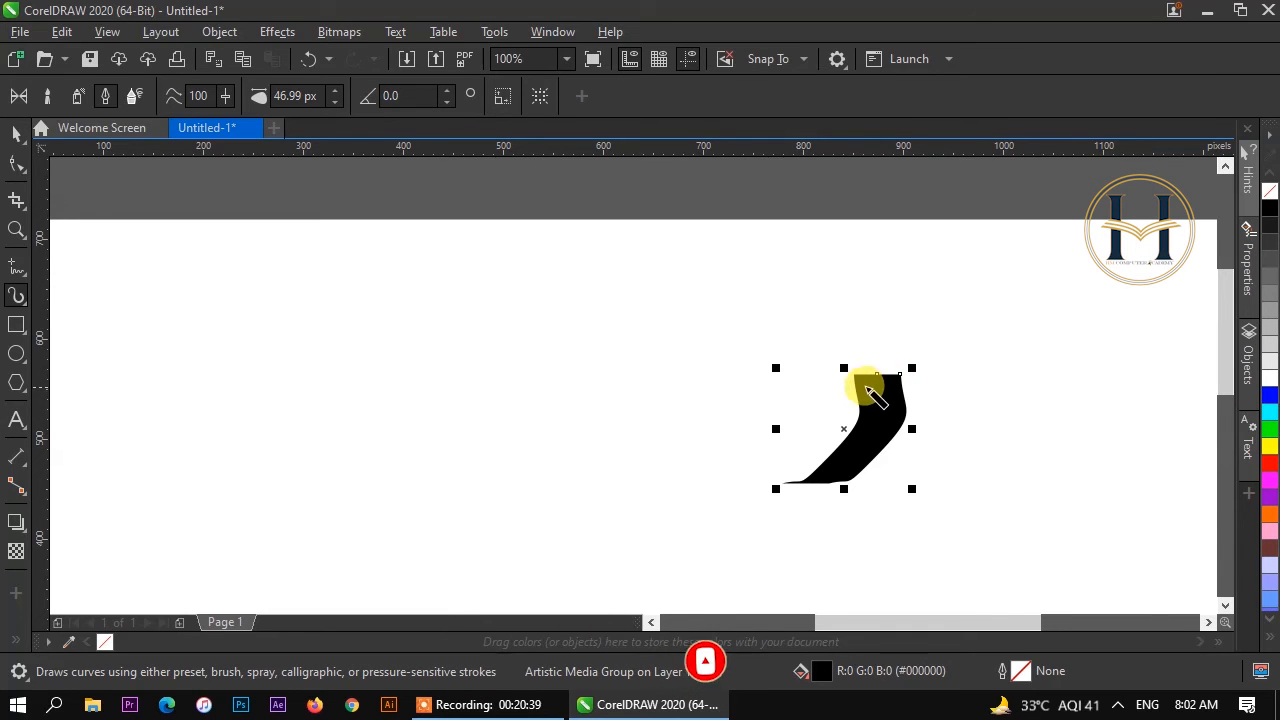
Step: Try steeper calligraphic angles on the selected stroke and settle on 35°
click(449, 91)
click(449, 91)
click(449, 91)
click(449, 91)
click(449, 91)
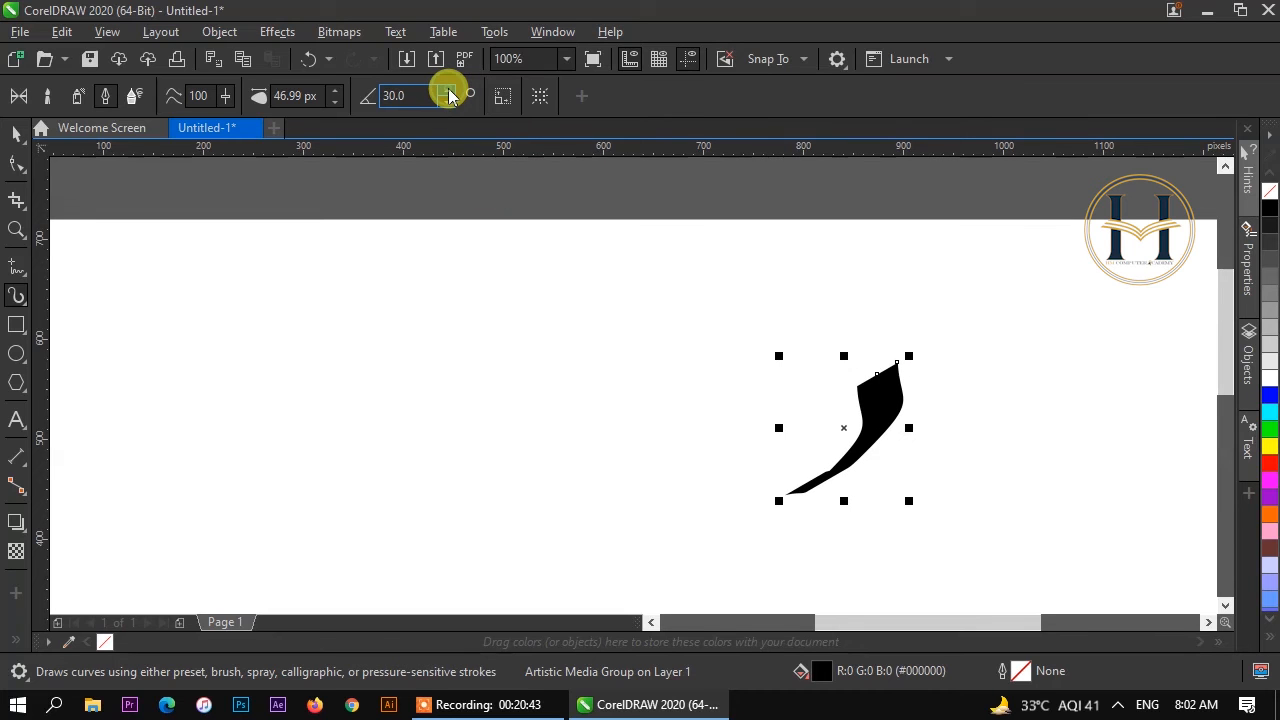
click(449, 91)
click(449, 91)
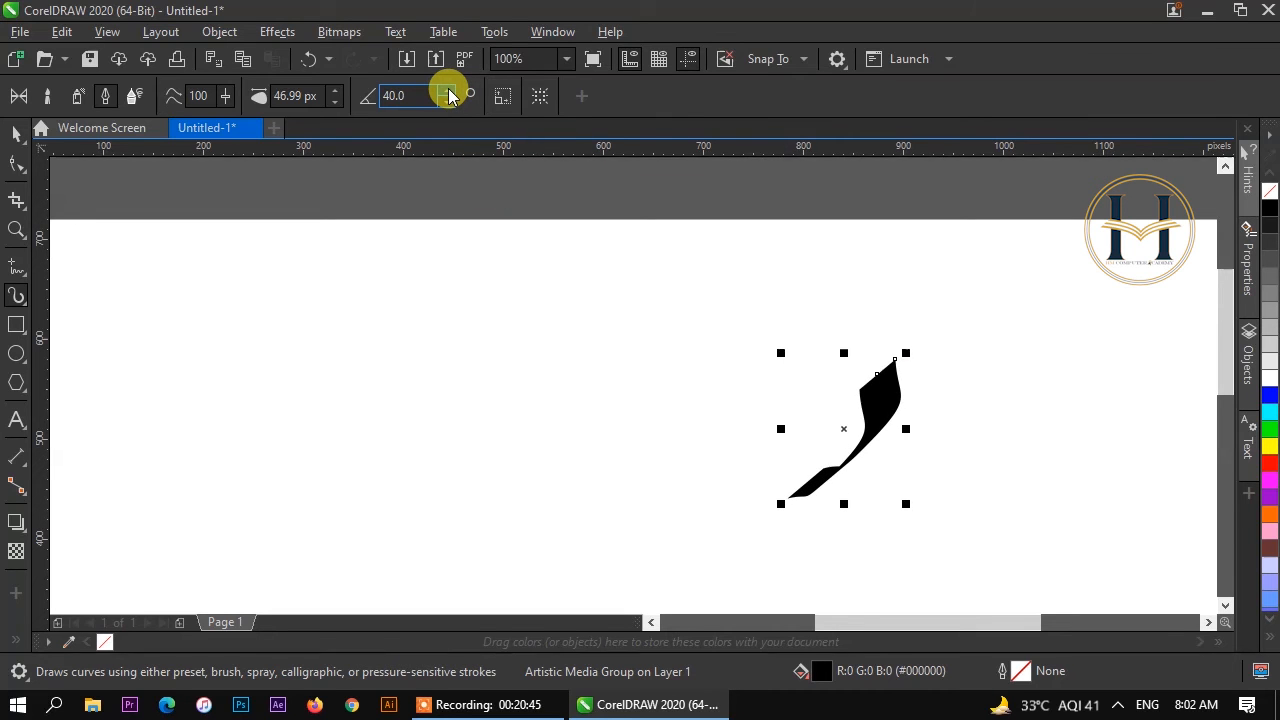
click(449, 101)
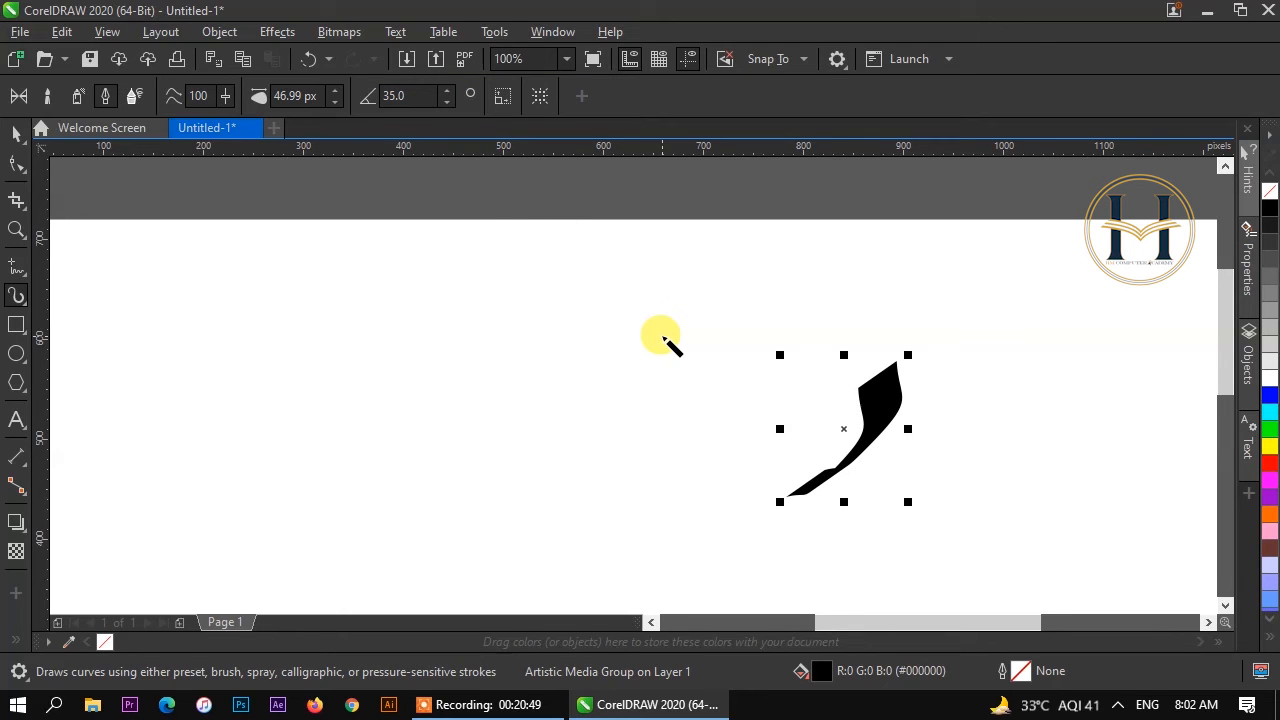
Step: Draw another test calligraphic stroke beside the first one, and clear both from the page
mouse_move(652, 378)
mouse_down()
mouse_move(682, 347)
mouse_move(732, 378)
mouse_move(632, 422)
mouse_move(633, 451)
mouse_move(671, 484)
mouse_move(648, 463)
mouse_move(613, 461)
mouse_move(559, 486)
mouse_move(510, 474)
mouse_move(499, 452)
mouse_move(519, 380)
mouse_move(648, 280)
mouse_up()
key(ctrl+a)
key(Delete)
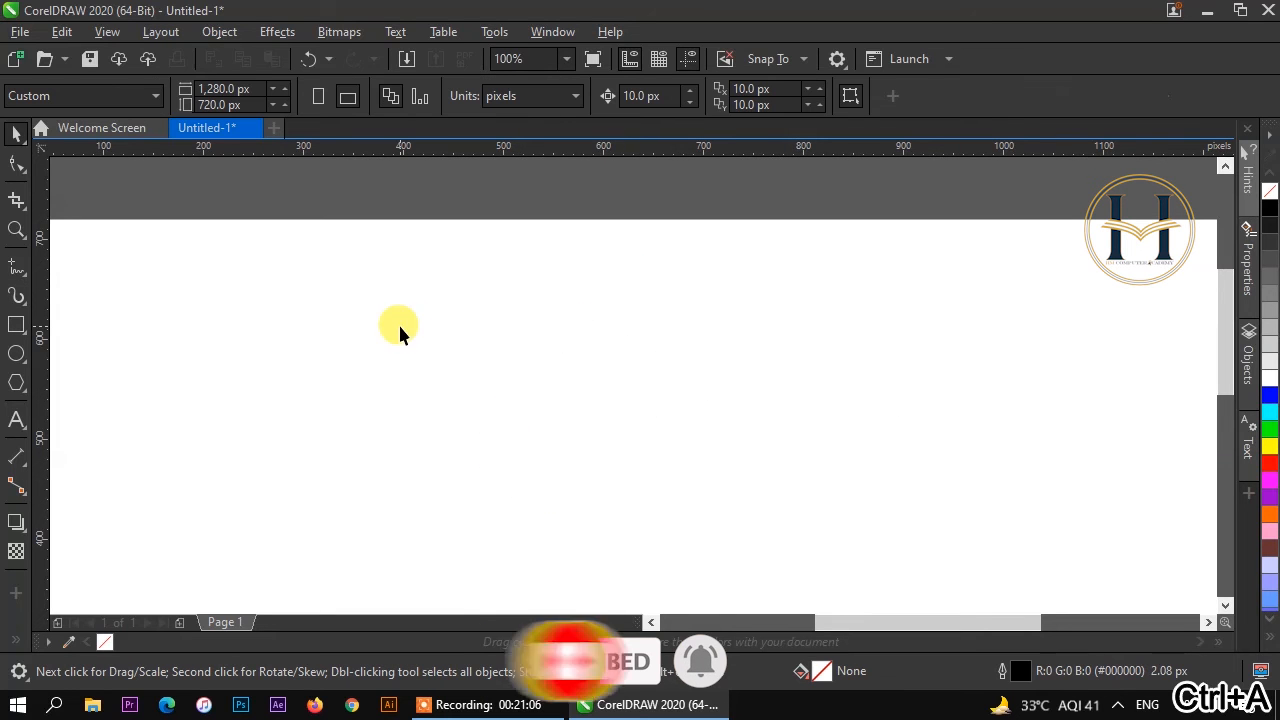
Step: Write the word عید with its two dots in calligraphic strokes at a 35° angle on the right half of the page
click(17, 294)
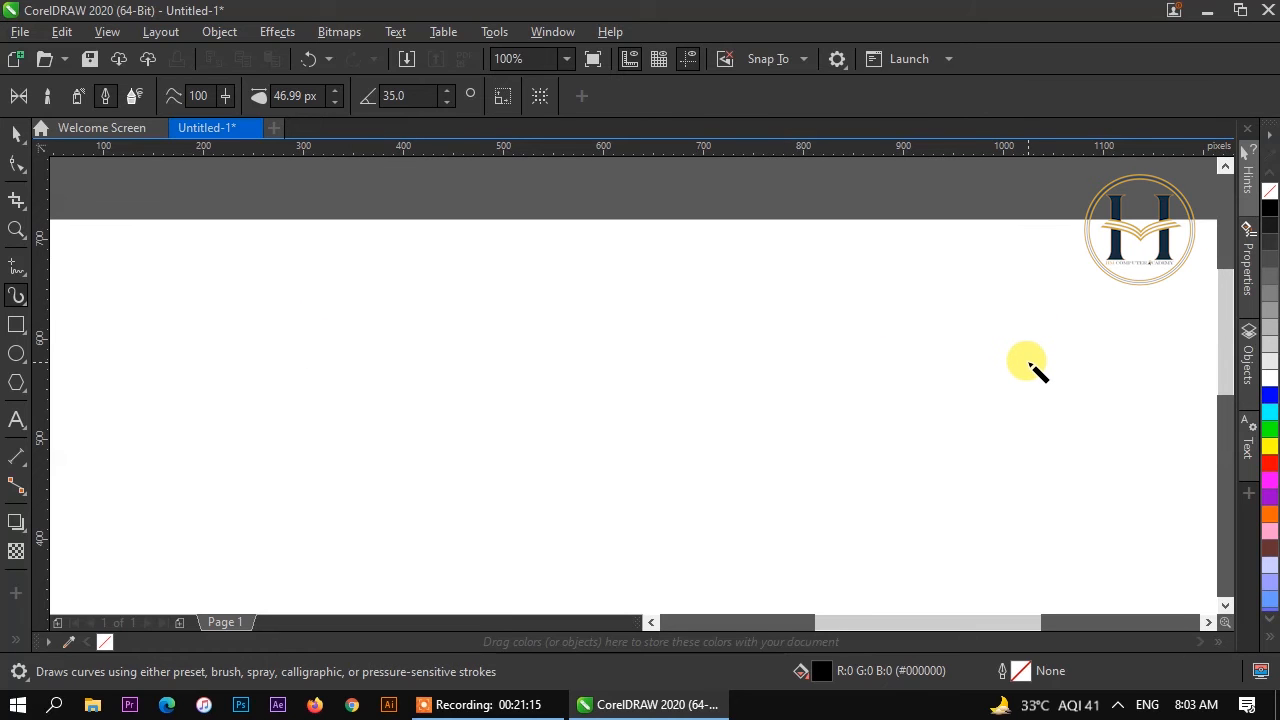
mouse_move(1006, 387)
mouse_down()
mouse_move(1037, 412)
mouse_move(1064, 398)
mouse_move(967, 441)
mouse_move(944, 427)
mouse_move(946, 409)
mouse_move(924, 439)
mouse_move(879, 455)
mouse_move(862, 417)
mouse_move(869, 392)
mouse_move(840, 485)
mouse_move(714, 551)
mouse_up()
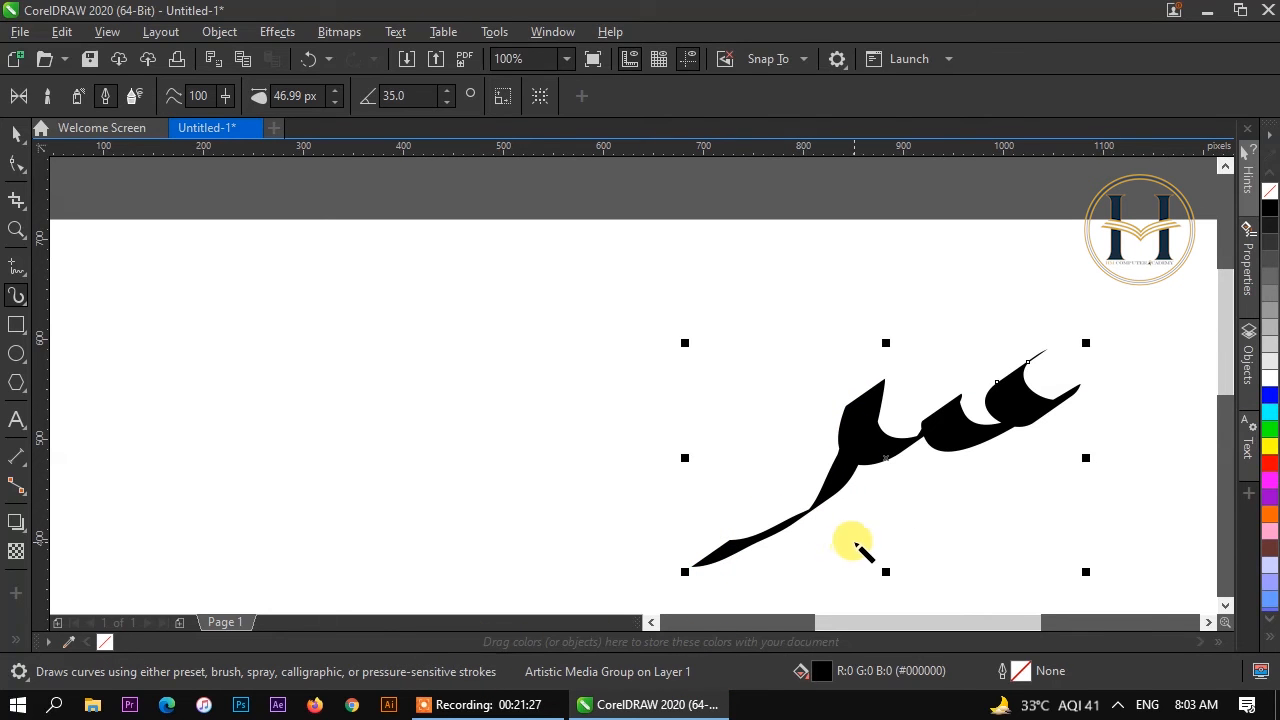
mouse_move(905, 520)
mouse_down()
mouse_move(944, 494)
mouse_move(958, 508)
mouse_up()
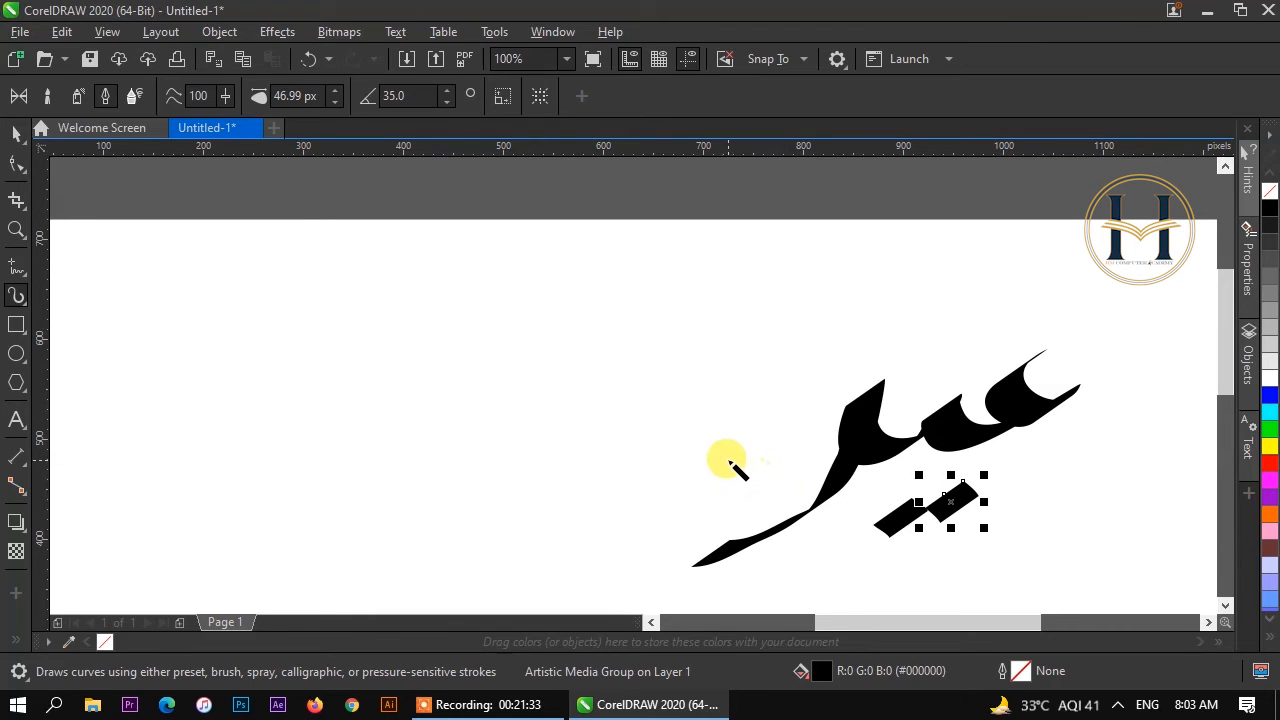
Step: Write the word مبارک in calligraphic strokes to the left of عید, including its dot, long slanted stroke and small inner mark
mouse_move(752, 443)
mouse_down()
mouse_move(678, 490)
mouse_move(667, 459)
mouse_move(646, 488)
mouse_move(578, 501)
mouse_move(562, 452)
mouse_move(560, 323)
mouse_up()
drag(631, 516, 612, 523)
mouse_move(507, 441)
mouse_down()
mouse_move(497, 501)
mouse_move(452, 530)
mouse_up()
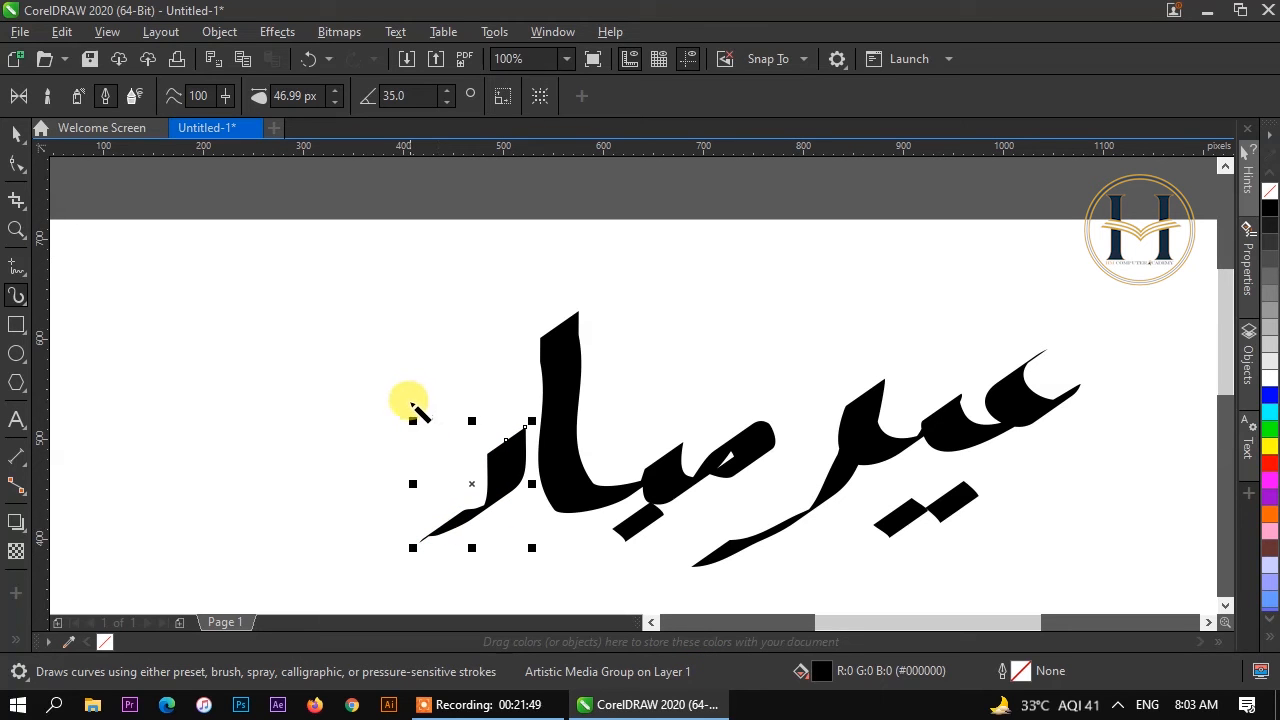
mouse_move(412, 405)
mouse_down()
mouse_move(409, 495)
mouse_move(318, 567)
mouse_move(203, 581)
mouse_move(146, 560)
mouse_up()
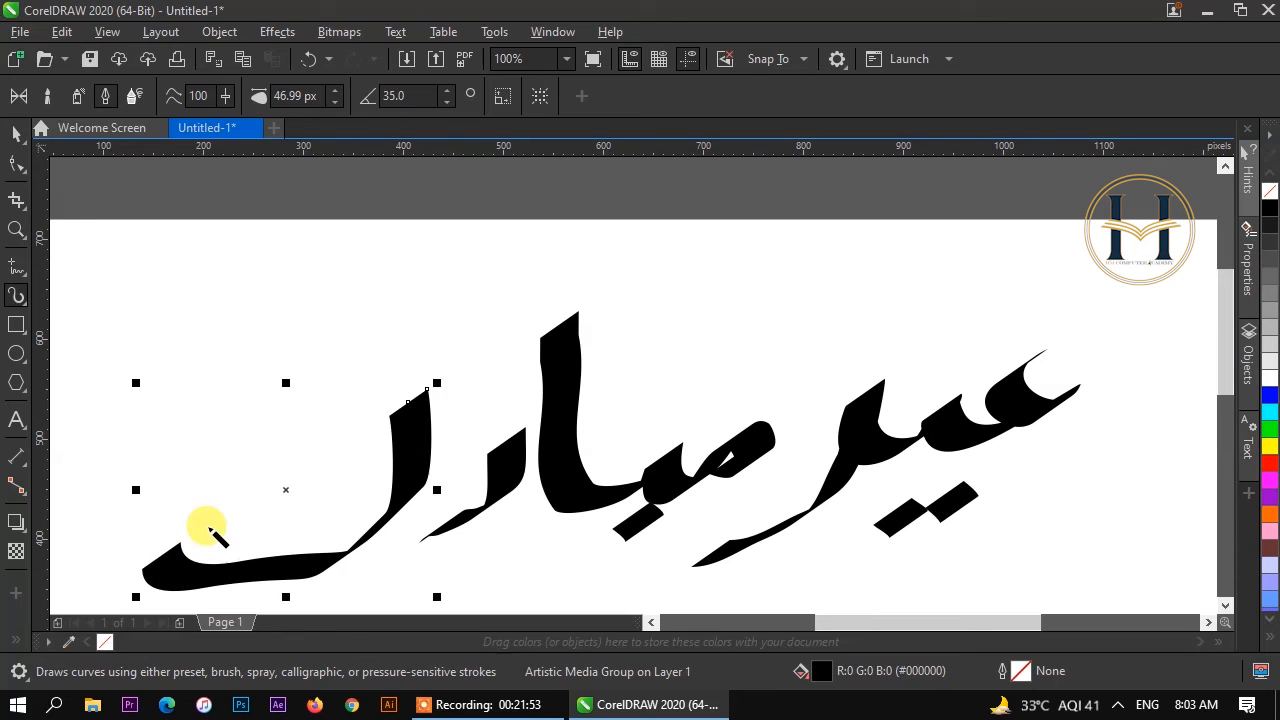
drag(663, 240, 430, 350)
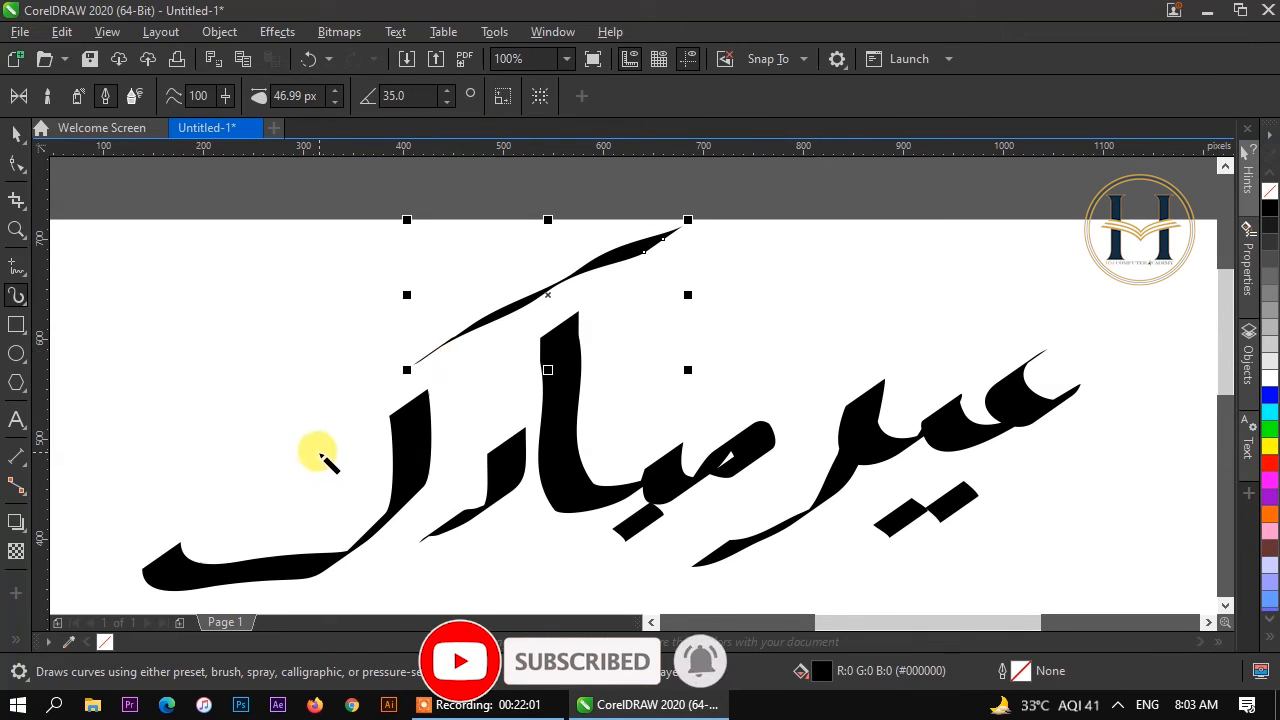
drag(340, 462, 224, 517)
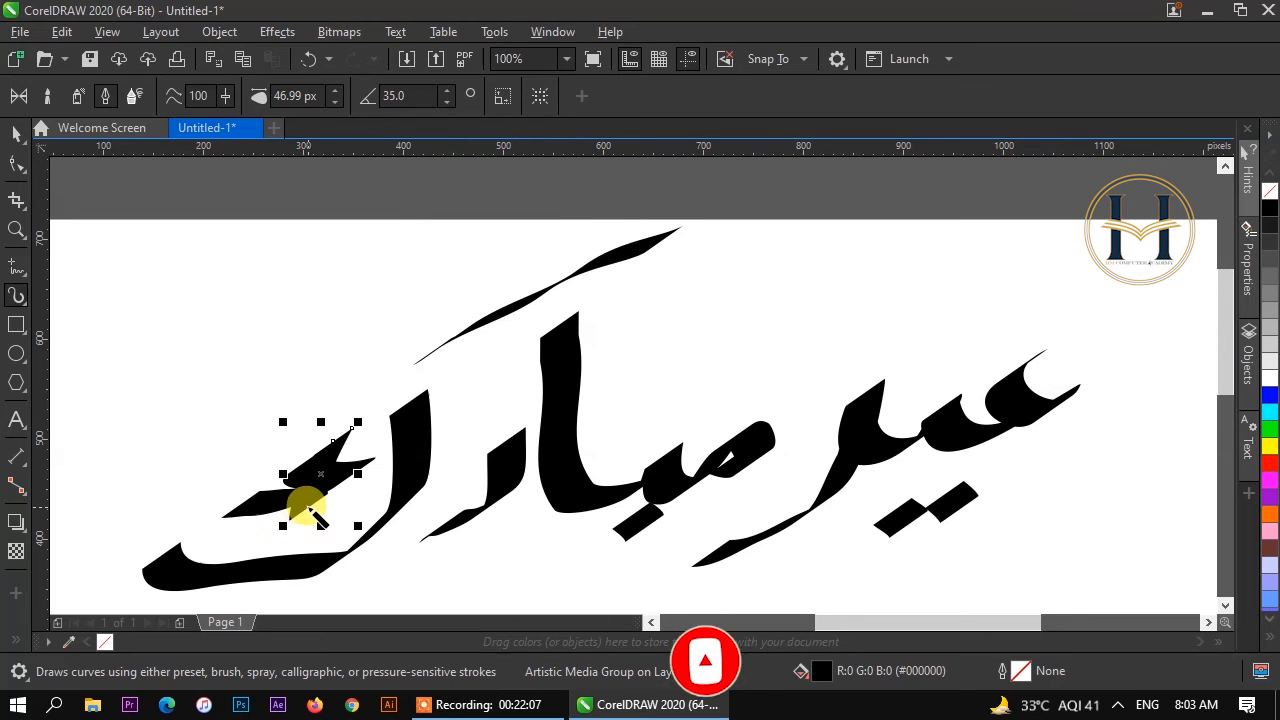
click(17, 133)
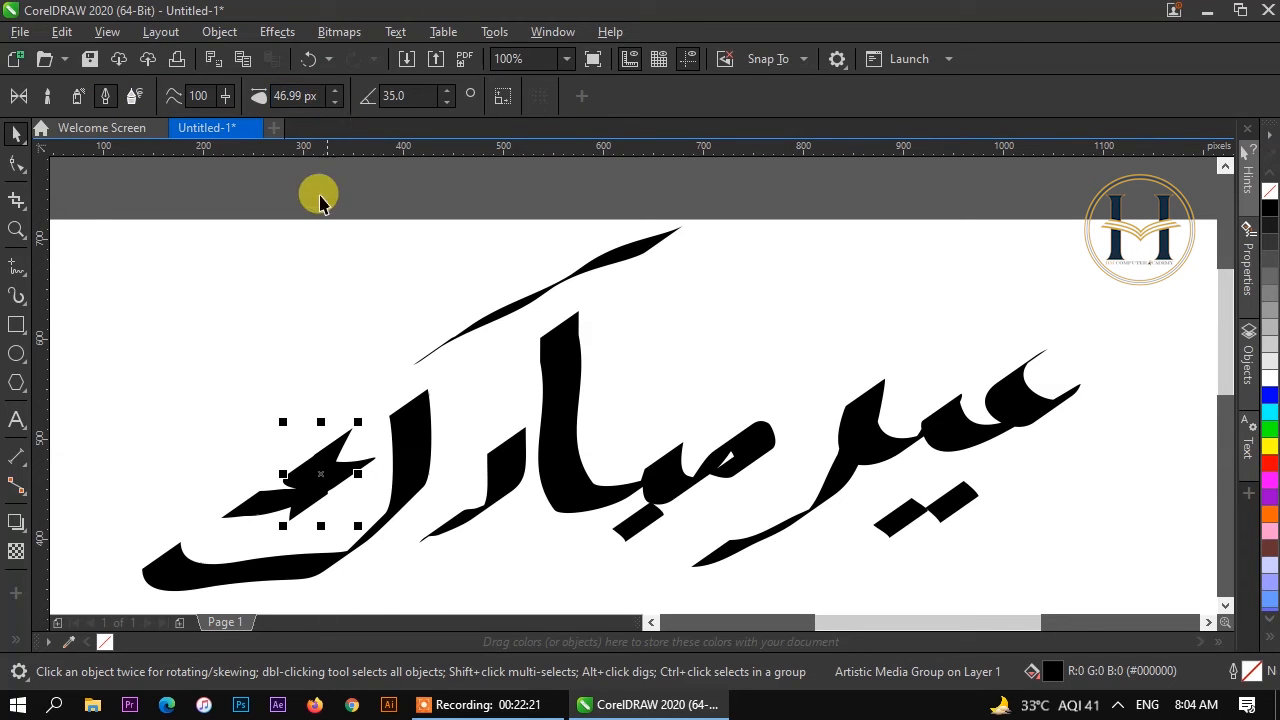
click(303, 242)
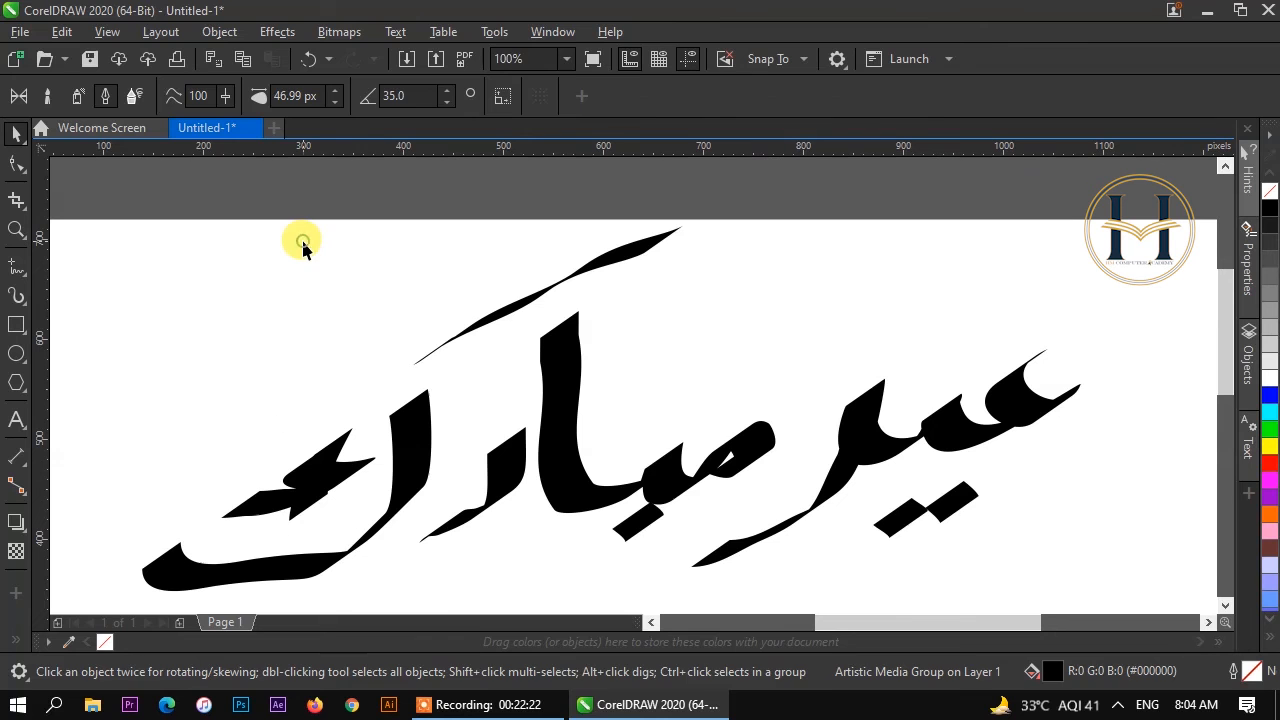
Step: Reduce the calligraphic stroke width to 9 px and write a small, thin Urdu word above the lettering's left end
click(17, 296)
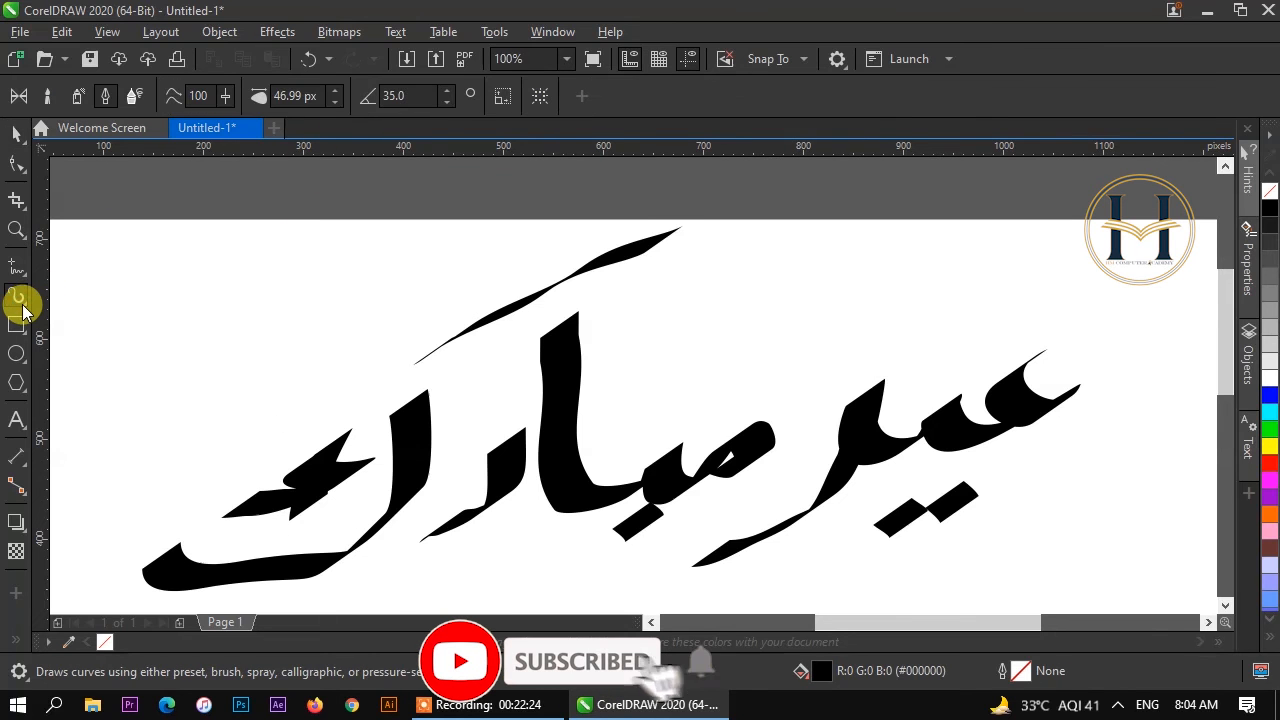
click(337, 101)
click(337, 101)
click(337, 101)
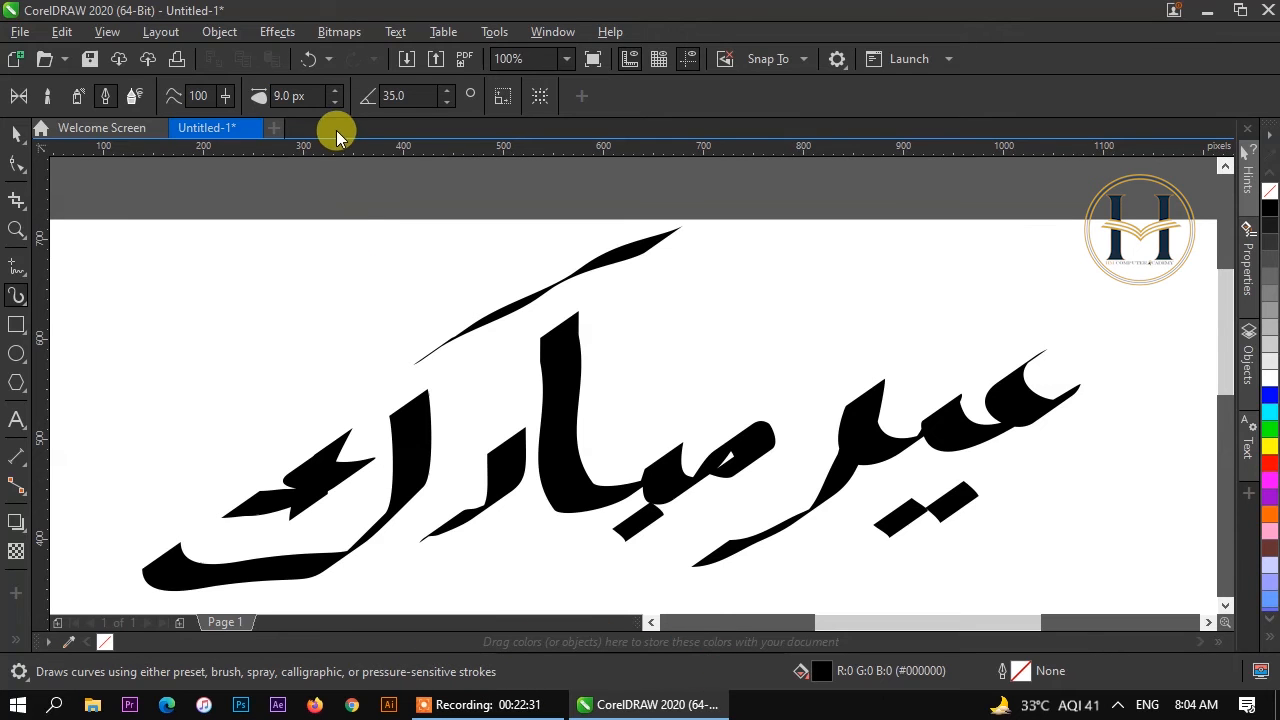
mouse_move(388, 232)
mouse_down()
mouse_move(367, 270)
mouse_move(424, 270)
mouse_move(420, 280)
mouse_move(344, 312)
mouse_move(326, 340)
mouse_move(306, 334)
mouse_move(285, 196)
mouse_move(311, 345)
mouse_move(290, 400)
mouse_move(262, 418)
mouse_up()
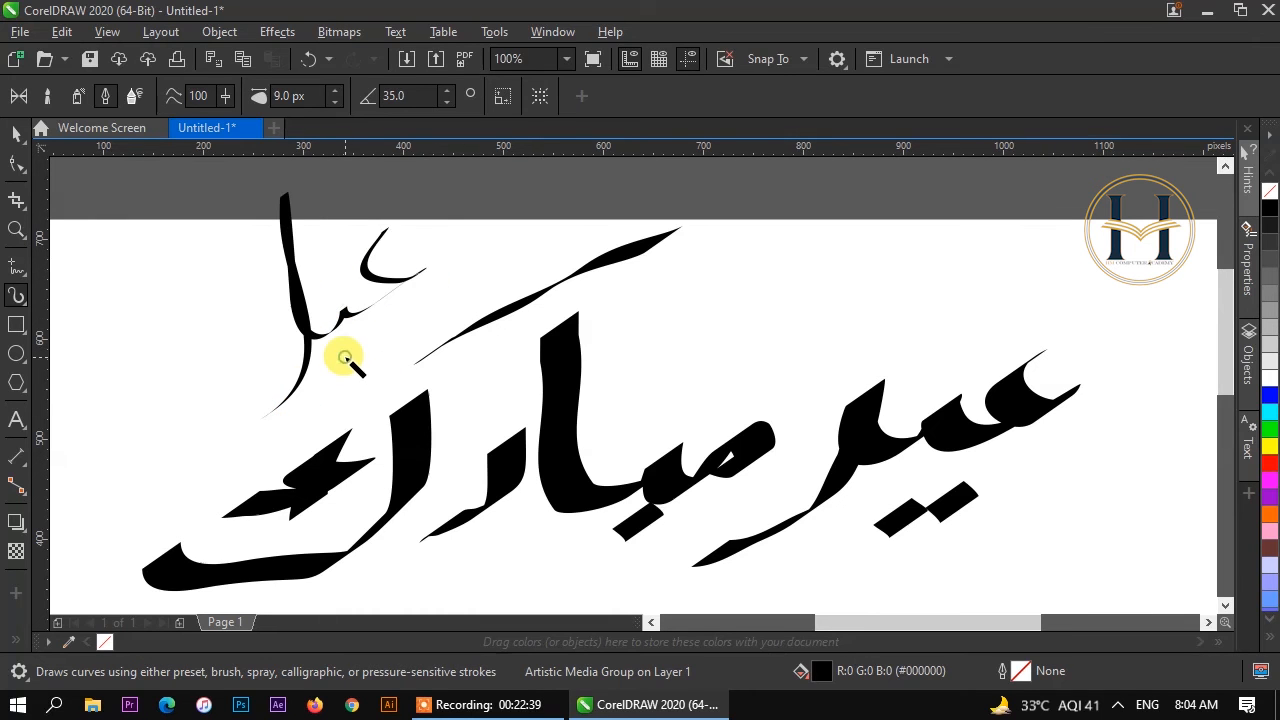
Step: Delete all the calligraphic lettering from the page
key(ctrl+a)
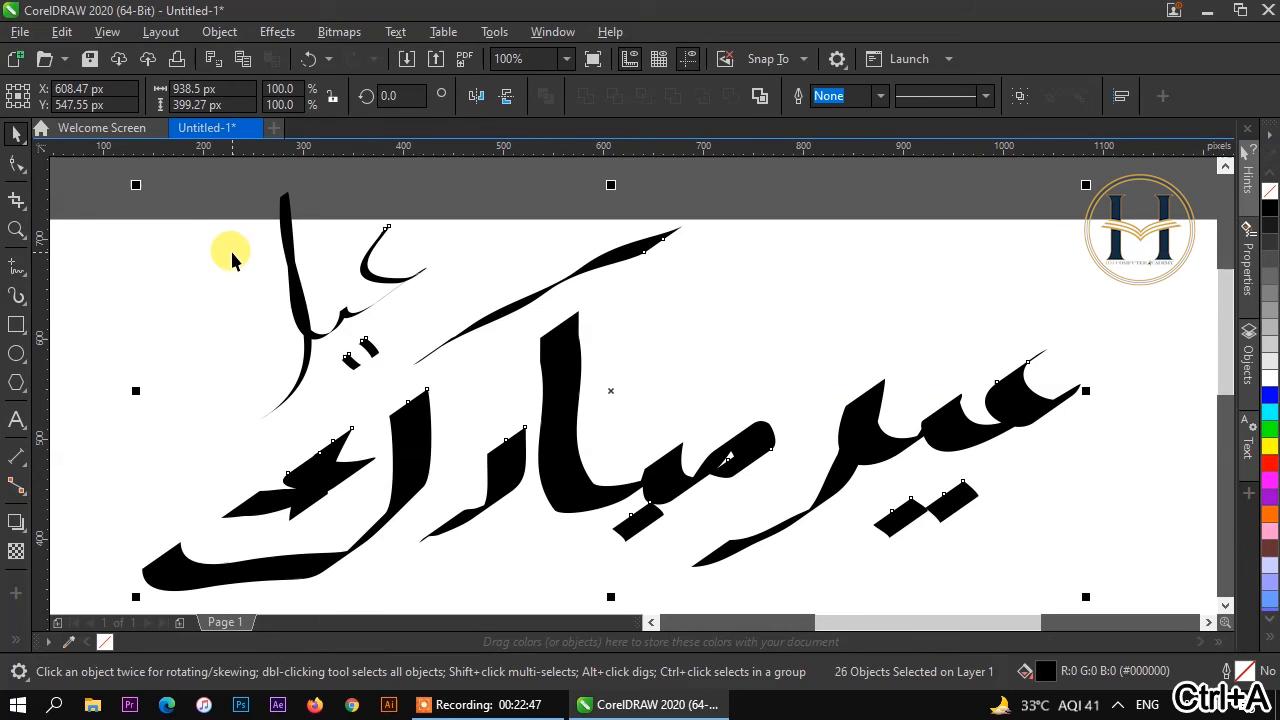
key(Delete)
Step: Draw two groups of thin, flowing calligraphic letter shapes on the empty page with the 9 px stroke at 35°
click(16, 295)
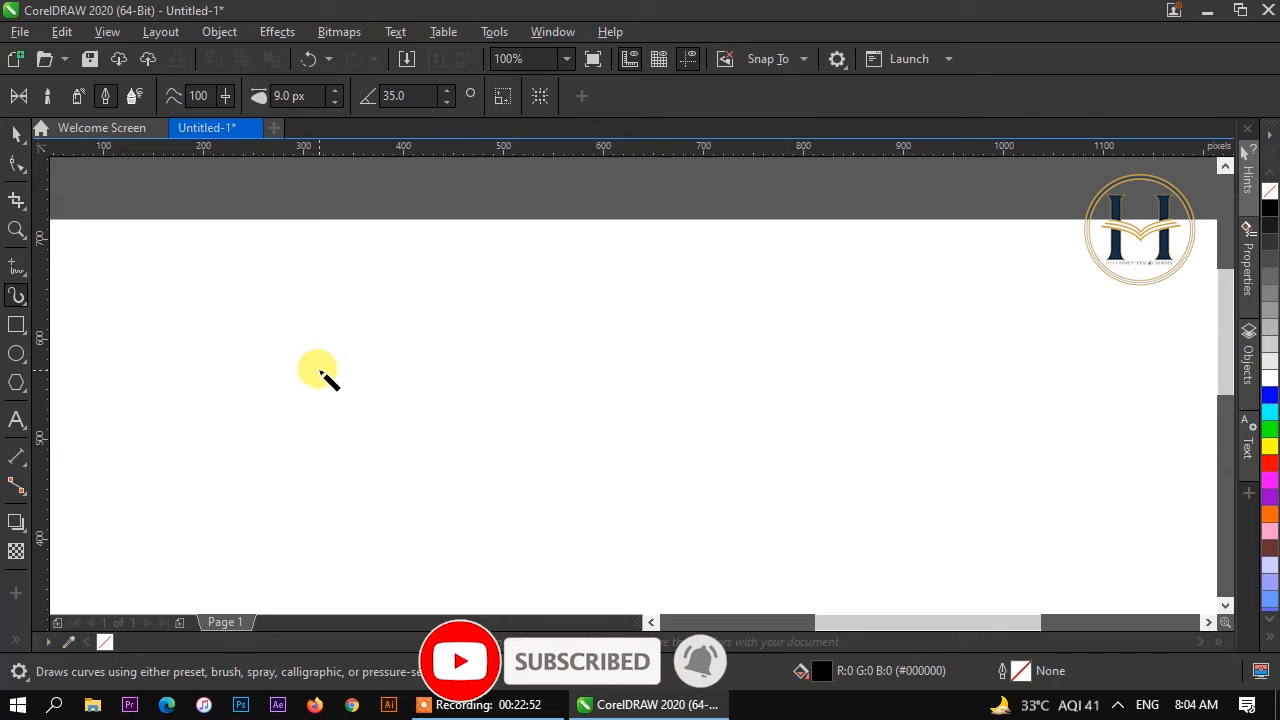
mouse_move(333, 362)
mouse_down()
mouse_move(362, 416)
mouse_move(380, 416)
mouse_move(378, 444)
mouse_move(315, 471)
mouse_move(337, 460)
mouse_move(408, 511)
mouse_up()
mouse_move(334, 357)
mouse_down()
mouse_move(229, 268)
mouse_move(233, 229)
mouse_move(293, 222)
mouse_up()
mouse_move(398, 345)
mouse_down()
mouse_move(465, 303)
mouse_move(482, 315)
mouse_move(464, 353)
mouse_move(416, 381)
mouse_move(427, 420)
mouse_move(485, 460)
mouse_move(520, 433)
mouse_move(501, 399)
mouse_move(491, 451)
mouse_move(588, 565)
mouse_move(595, 612)
mouse_up()
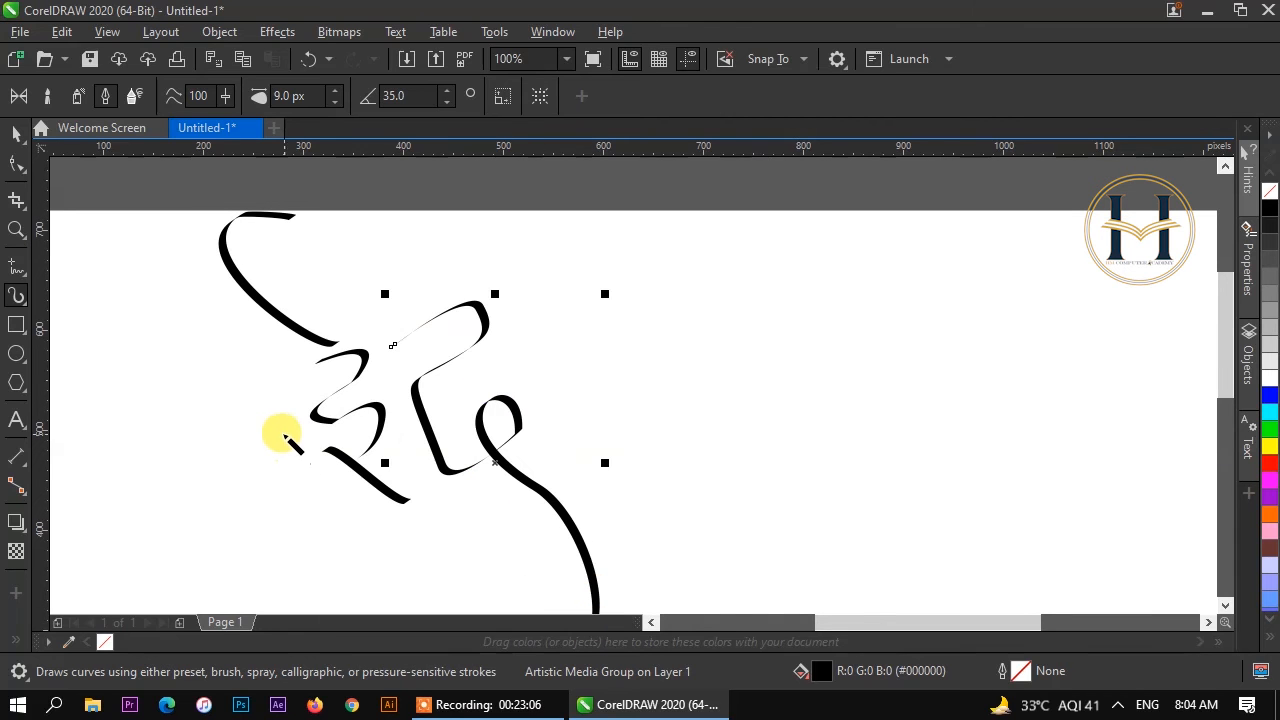
drag(262, 402, 453, 300)
mouse_move(643, 342)
mouse_down()
mouse_move(703, 418)
mouse_move(664, 419)
mouse_move(715, 391)
mouse_move(728, 362)
mouse_move(705, 331)
mouse_move(764, 410)
mouse_up()
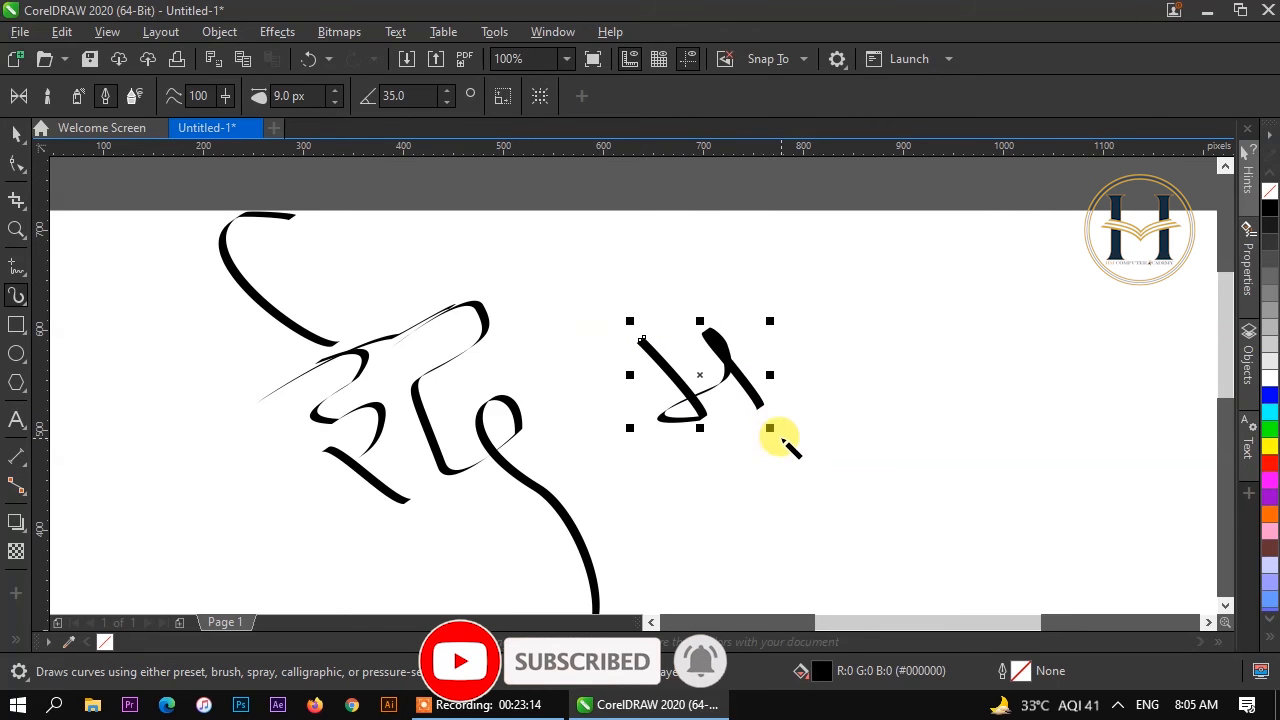
mouse_move(776, 440)
mouse_down()
mouse_move(752, 479)
mouse_move(694, 457)
mouse_up()
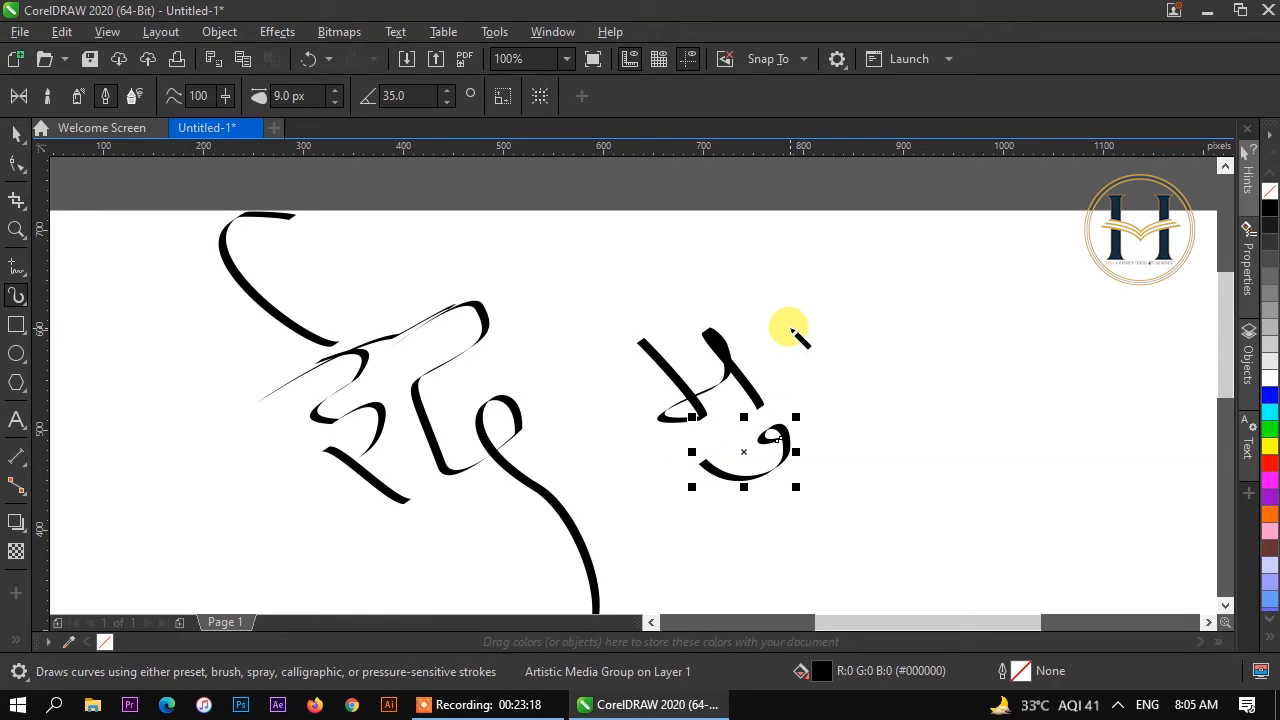
Step: Finish the word मुबारक with 9 px calligraphic strokes at 35° and draw a long slanted headline above it
mouse_move(822, 316)
mouse_down()
mouse_move(761, 322)
mouse_move(752, 360)
mouse_move(791, 353)
mouse_move(820, 290)
mouse_move(805, 268)
mouse_move(872, 362)
mouse_up()
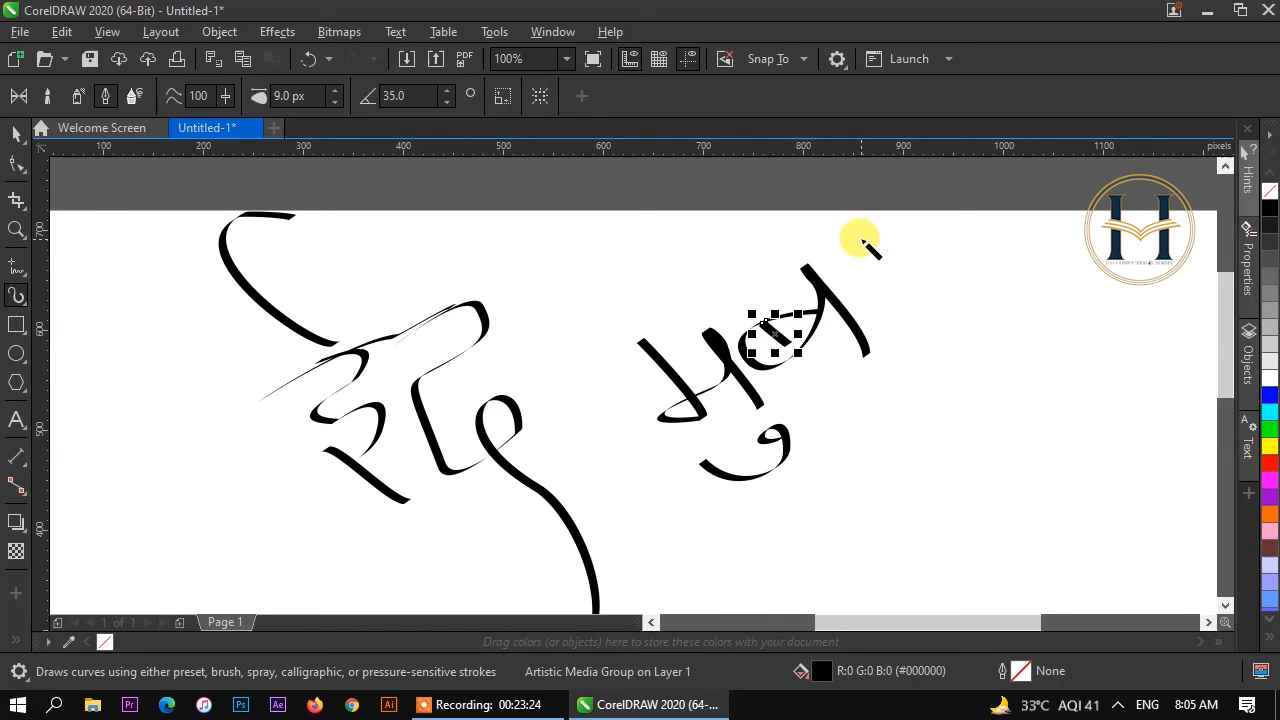
drag(848, 250, 893, 309)
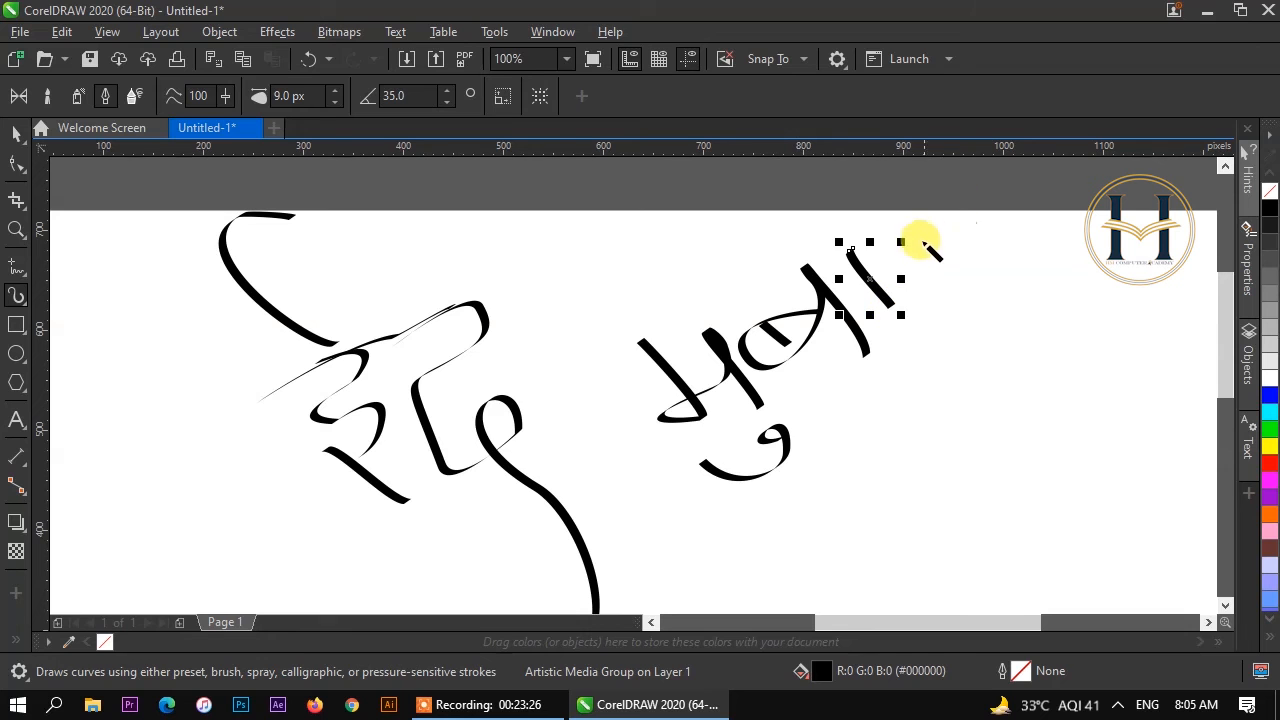
mouse_move(918, 243)
mouse_down()
mouse_move(964, 242)
mouse_move(924, 284)
mouse_move(995, 320)
mouse_move(1065, 378)
mouse_up()
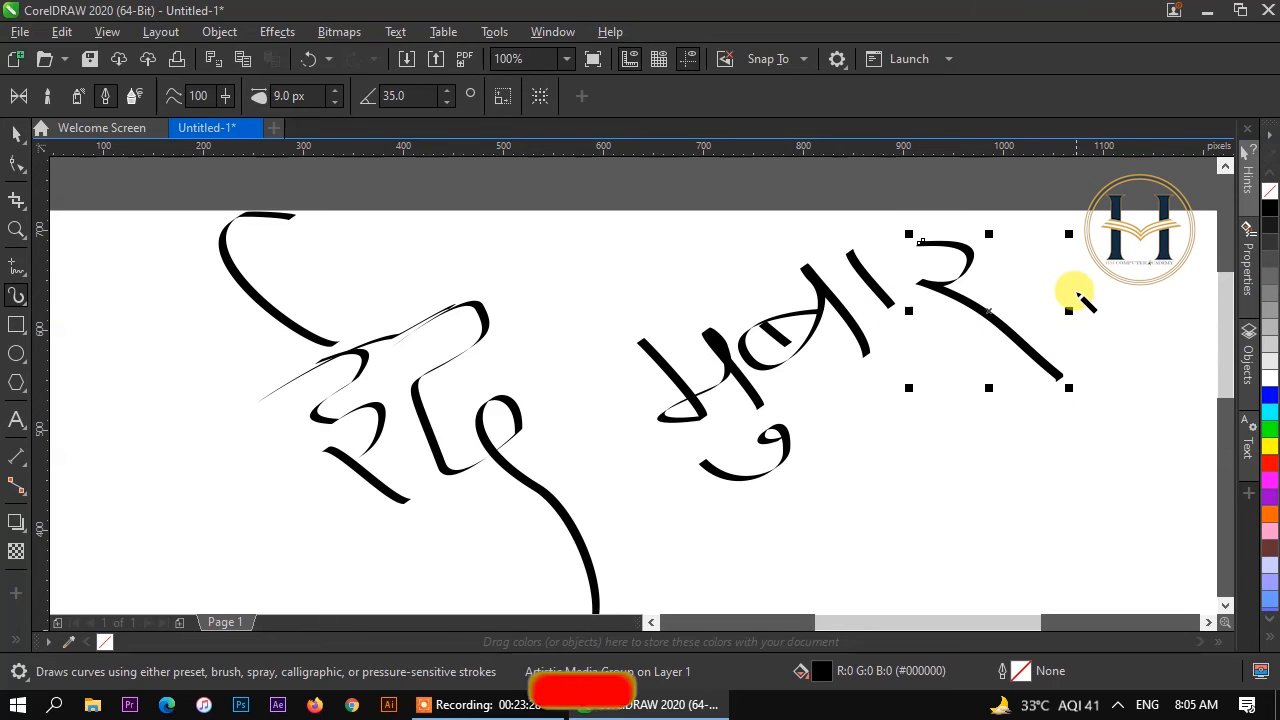
drag(1055, 228, 1124, 343)
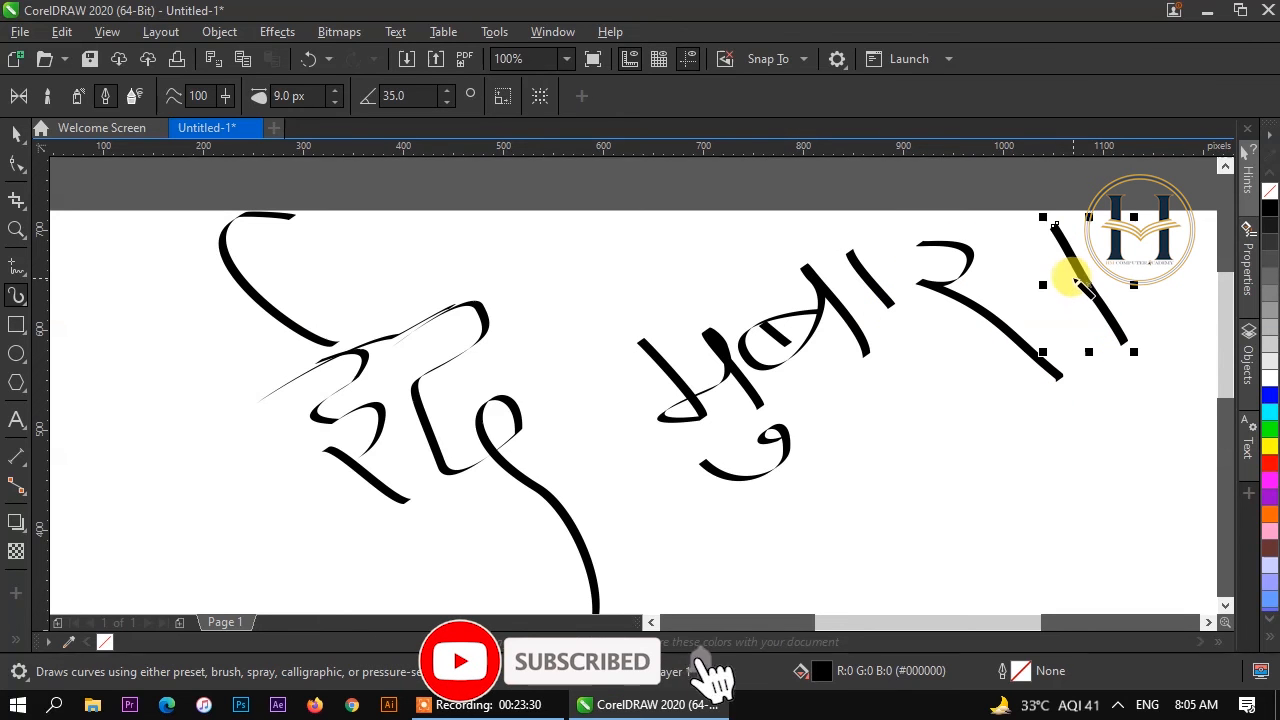
mouse_move(1058, 273)
mouse_down()
mouse_move(1040, 300)
mouse_move(1118, 262)
mouse_move(1154, 312)
mouse_up()
mouse_move(627, 334)
mouse_down()
mouse_move(917, 240)
mouse_move(1030, 180)
mouse_up()
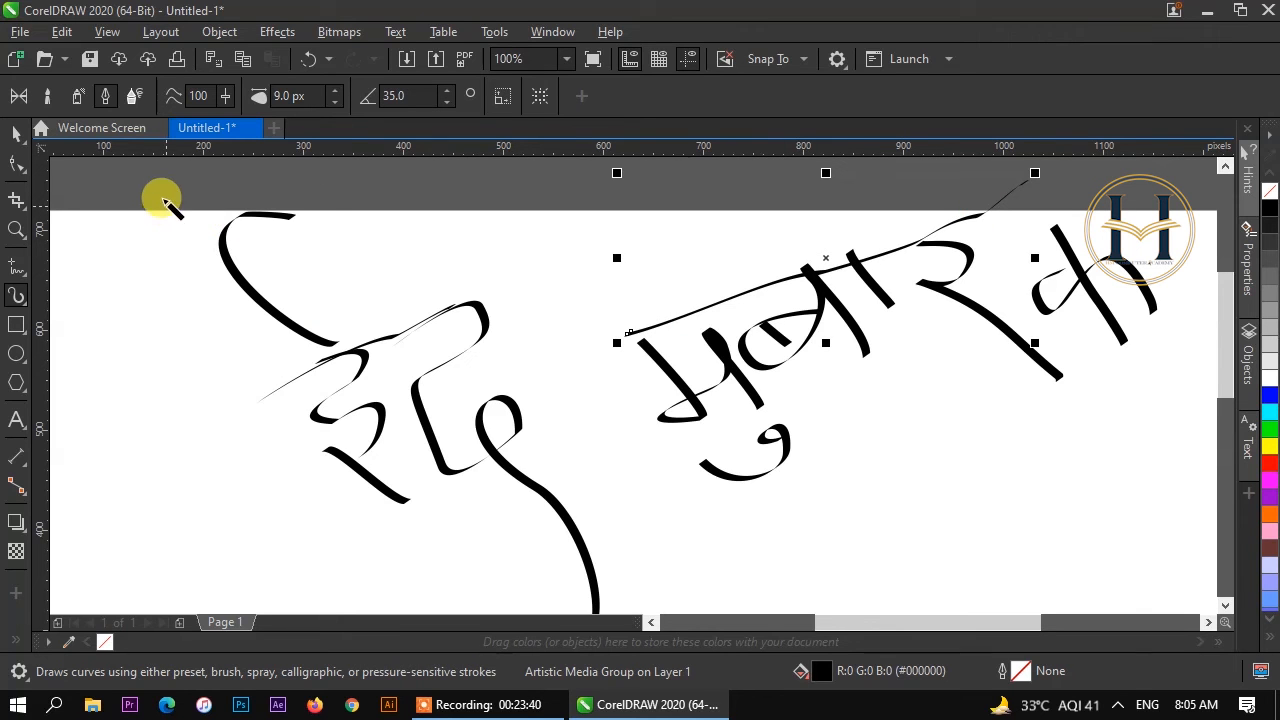
Step: Draw one long curved Expression stroke at 9 px beside the lettering, and delete everything on the page
click(135, 99)
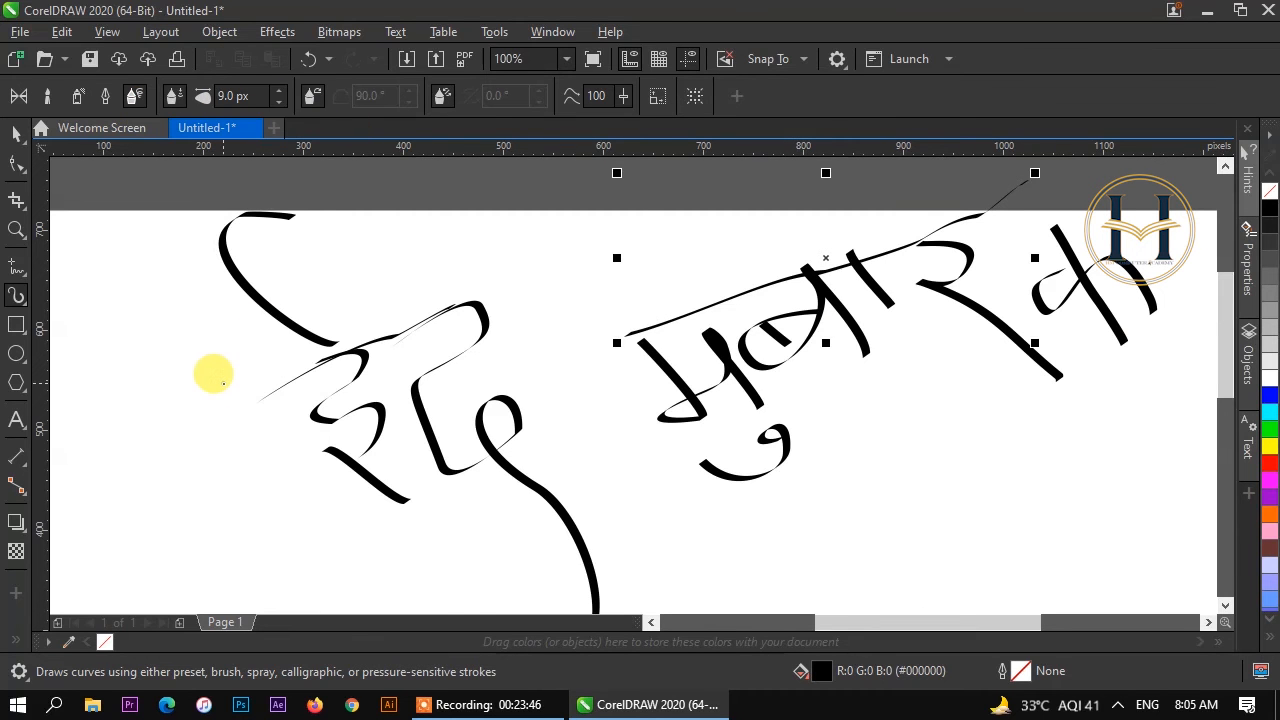
mouse_move(222, 382)
mouse_down()
mouse_move(261, 343)
mouse_move(305, 553)
mouse_up()
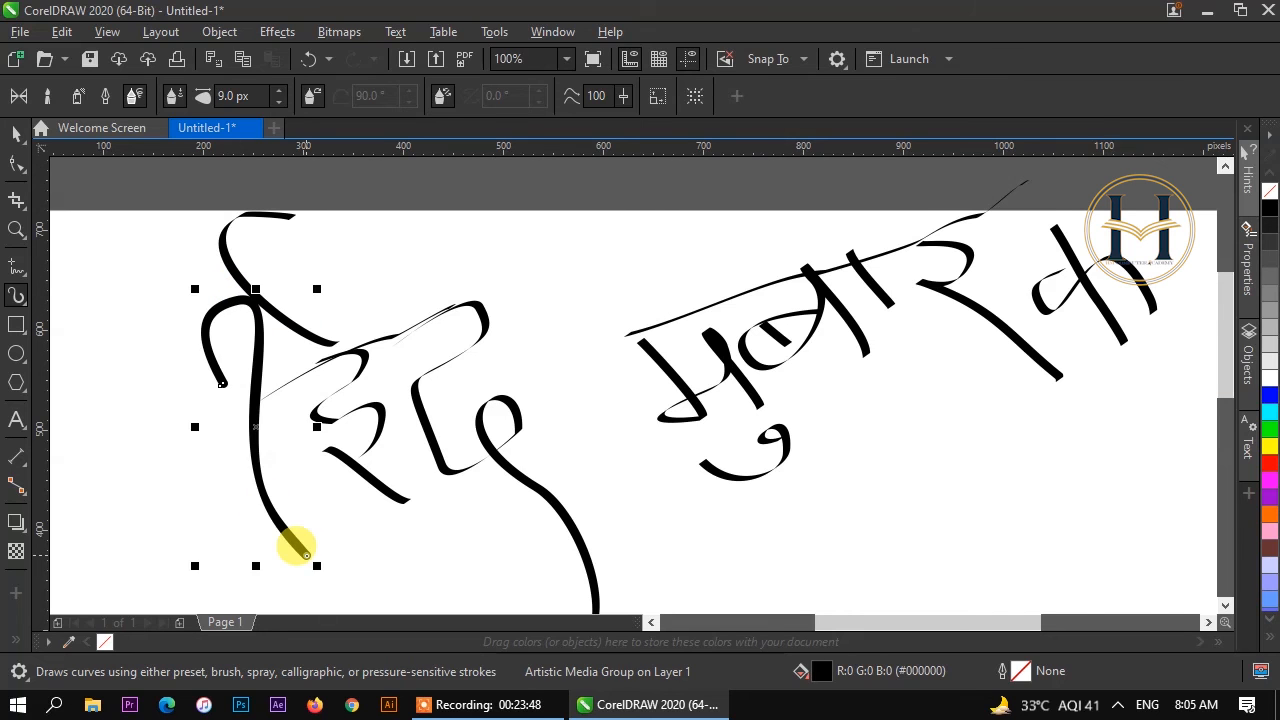
key(ctrl+a)
key(Delete)
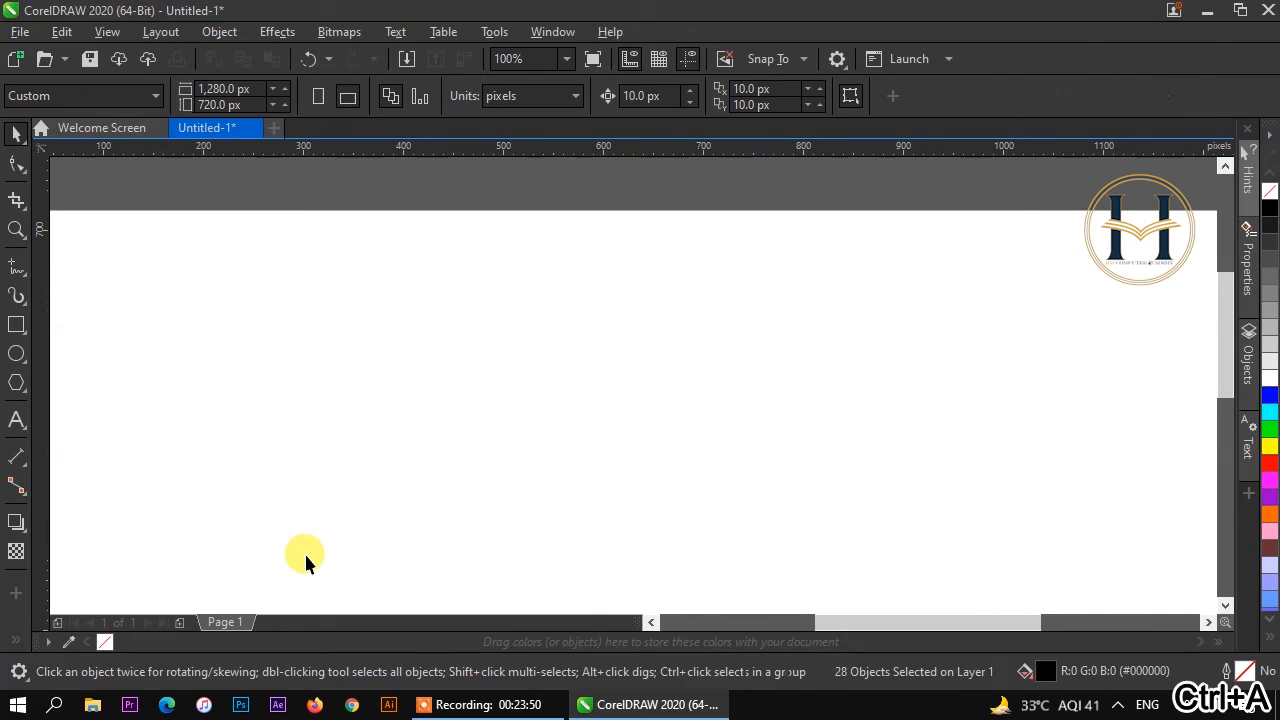
Step: Turn off pen pressure, set the Expression stroke width to 58.99 px, and draw two thick curved strokes side by side
click(18, 295)
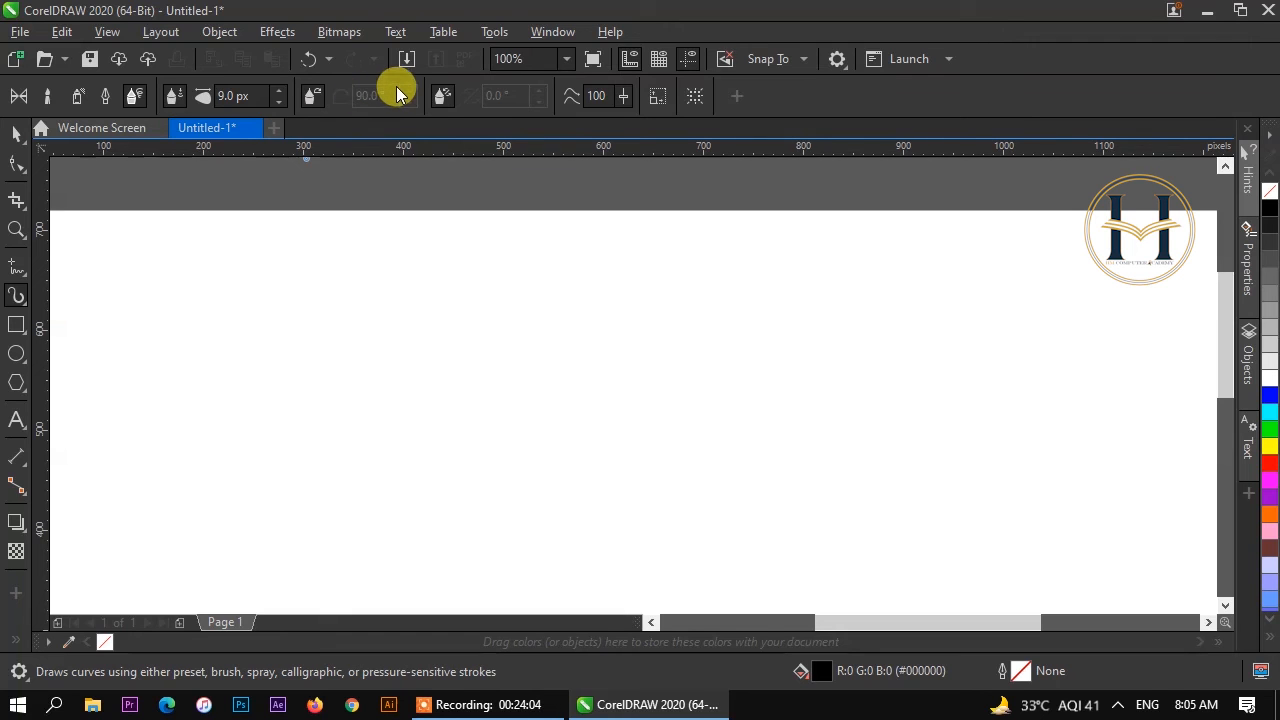
click(175, 97)
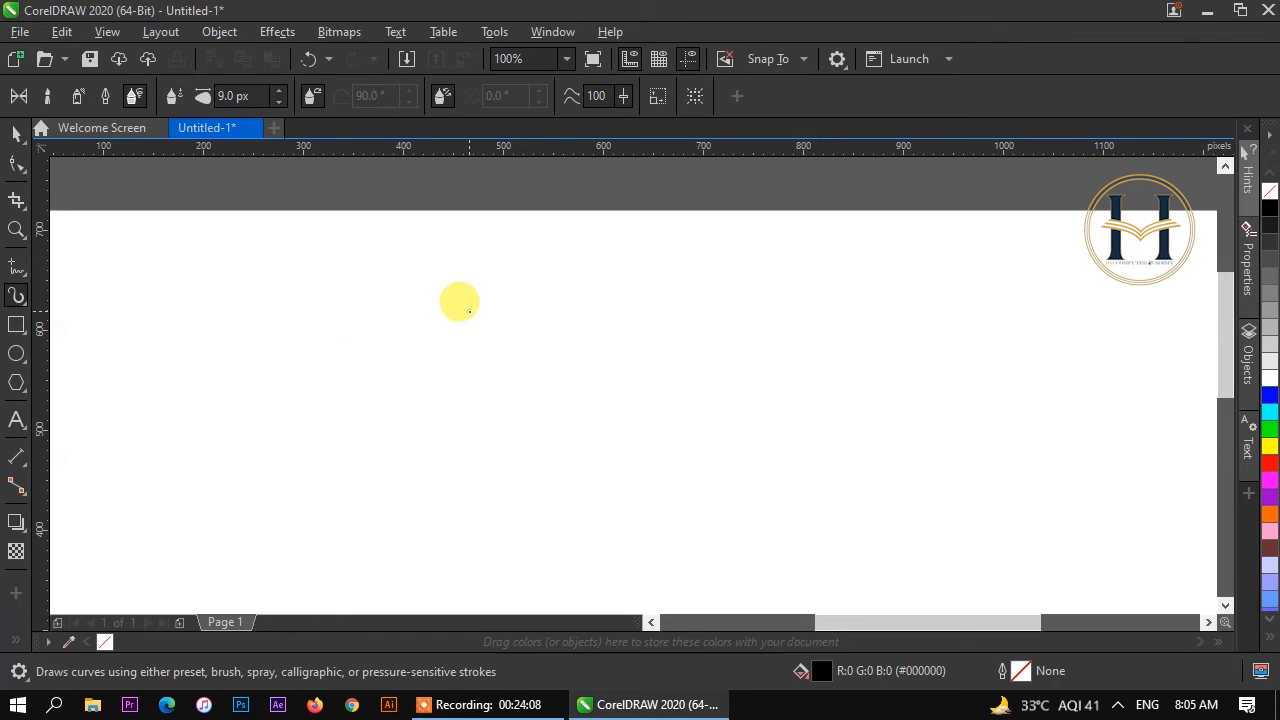
click(280, 92)
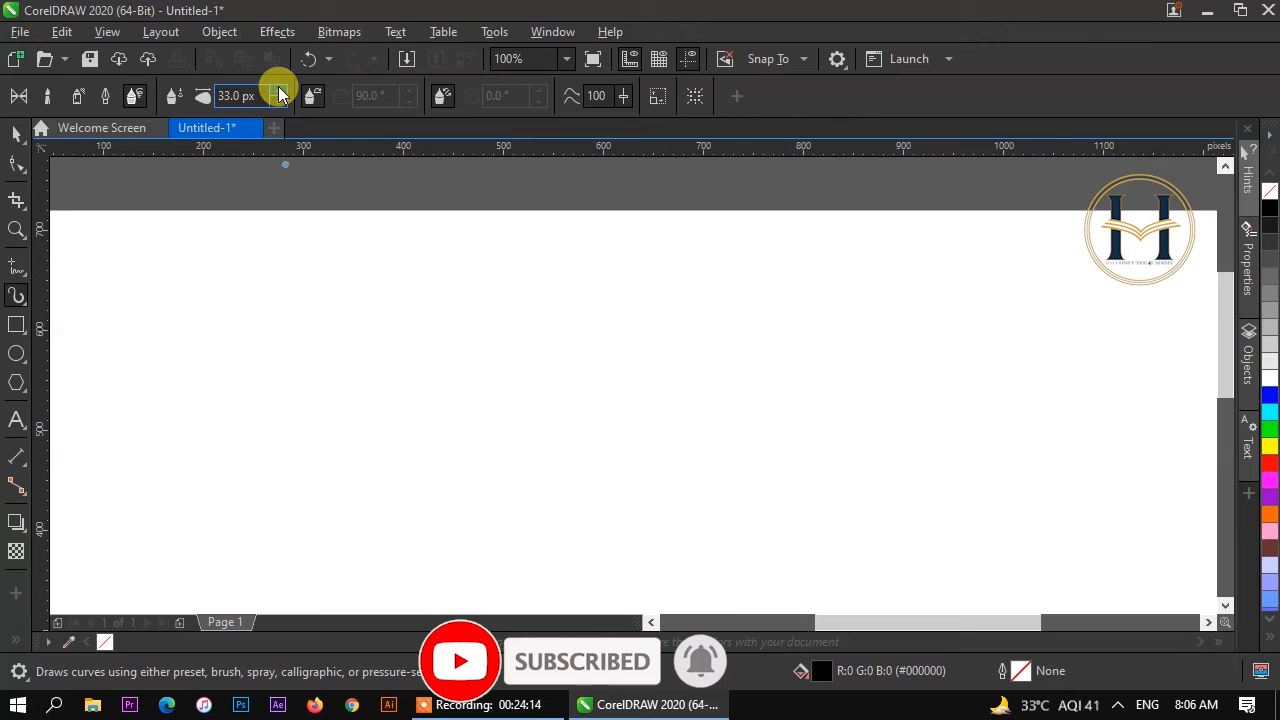
click(280, 88)
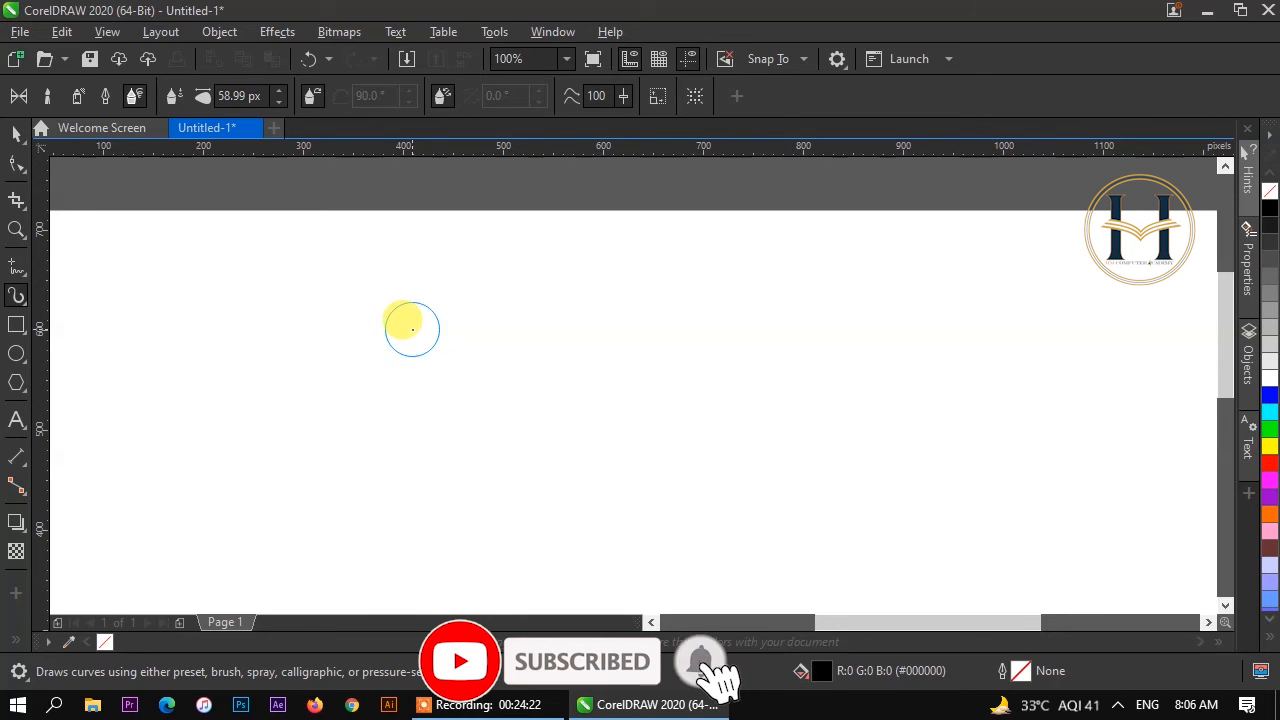
mouse_move(410, 324)
mouse_down()
mouse_move(477, 334)
mouse_move(512, 360)
mouse_move(520, 390)
mouse_move(487, 427)
mouse_move(497, 431)
mouse_move(435, 427)
mouse_move(388, 463)
mouse_up()
mouse_move(786, 319)
mouse_down()
mouse_move(840, 307)
mouse_move(906, 326)
mouse_move(911, 371)
mouse_move(802, 440)
mouse_move(831, 478)
mouse_move(912, 494)
mouse_up()
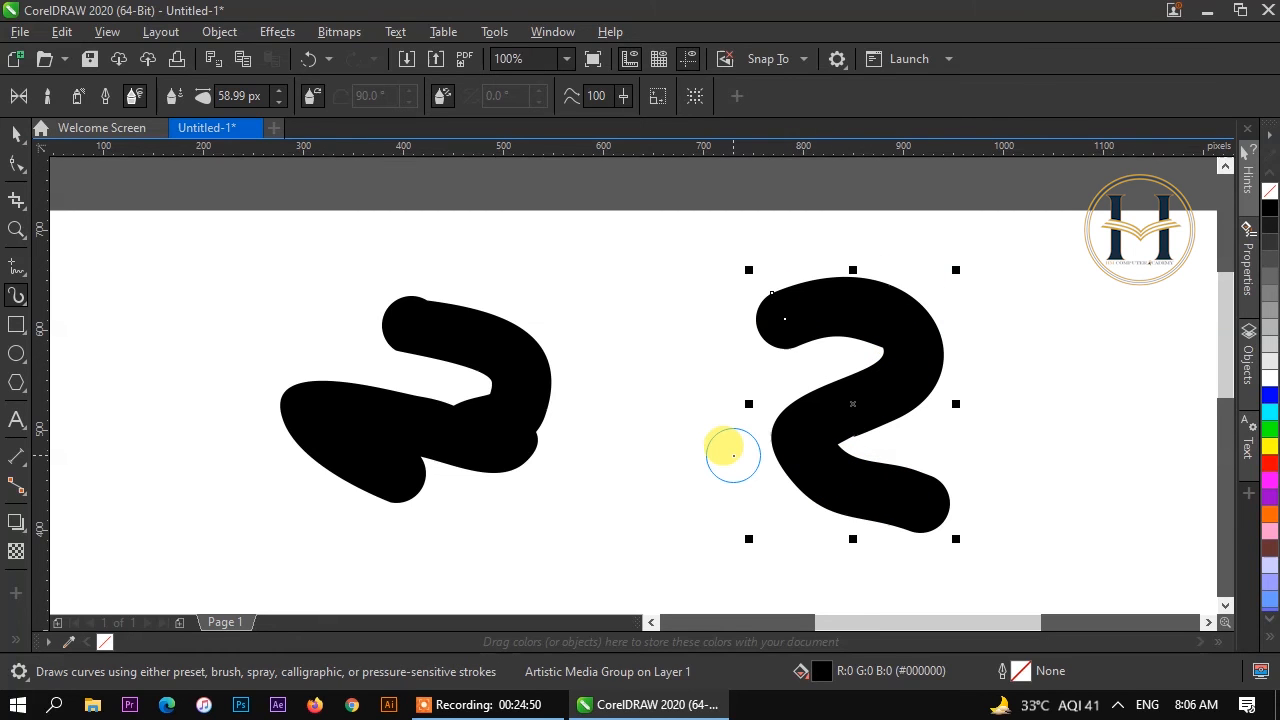
Step: Delete all the thick Expression strokes from the page
key(ctrl+a)
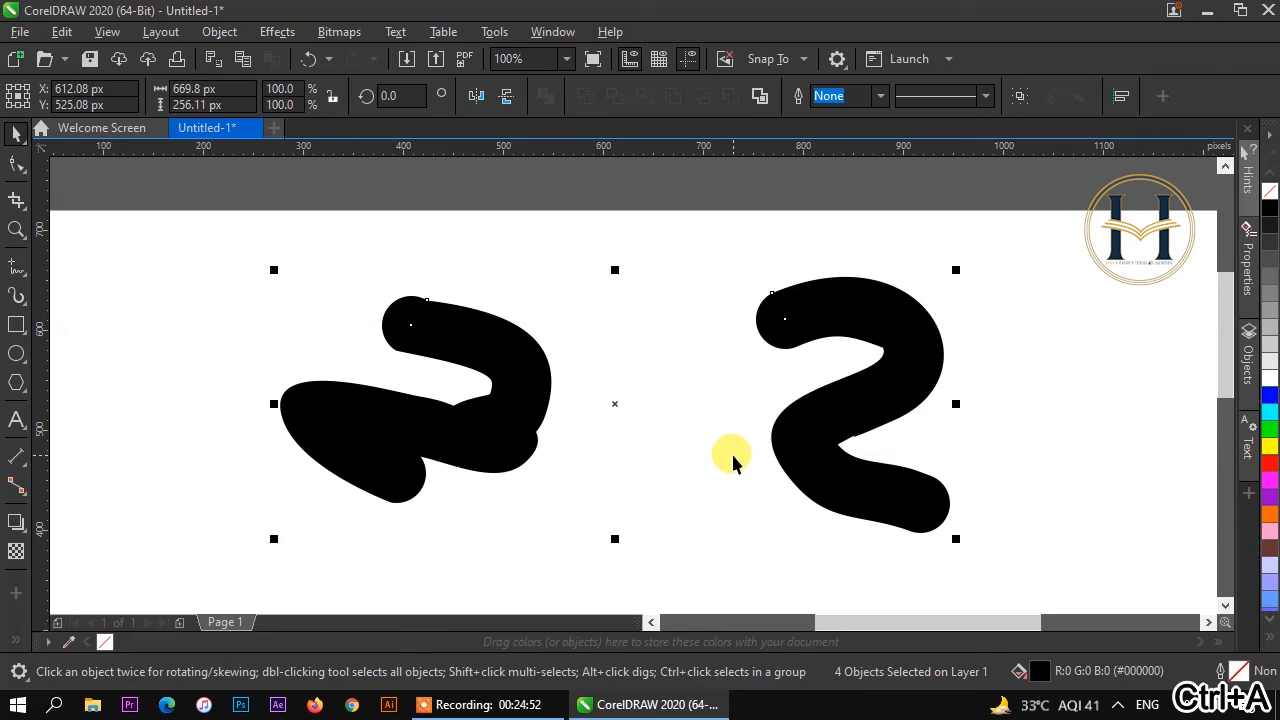
key(Delete)
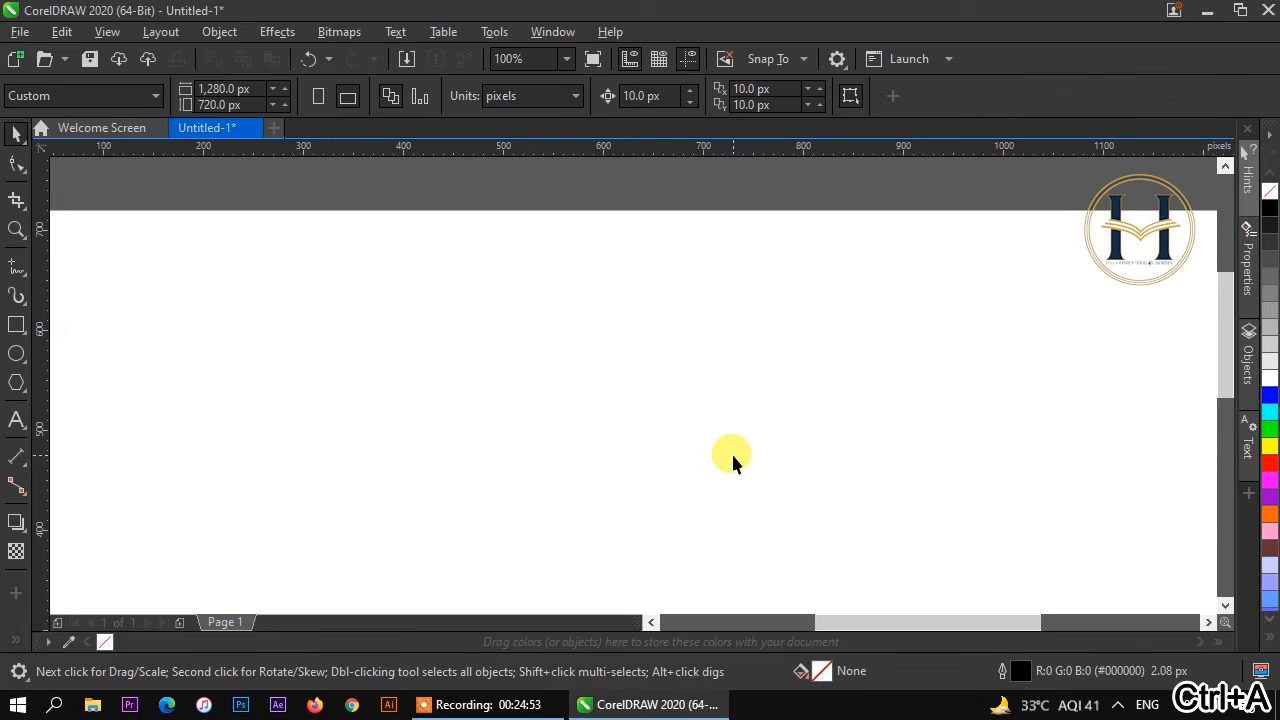
Step: Turn off pen tilt for the Artistic Media Expression stroke and set a fixed tilt angle of 43°
click(18, 303)
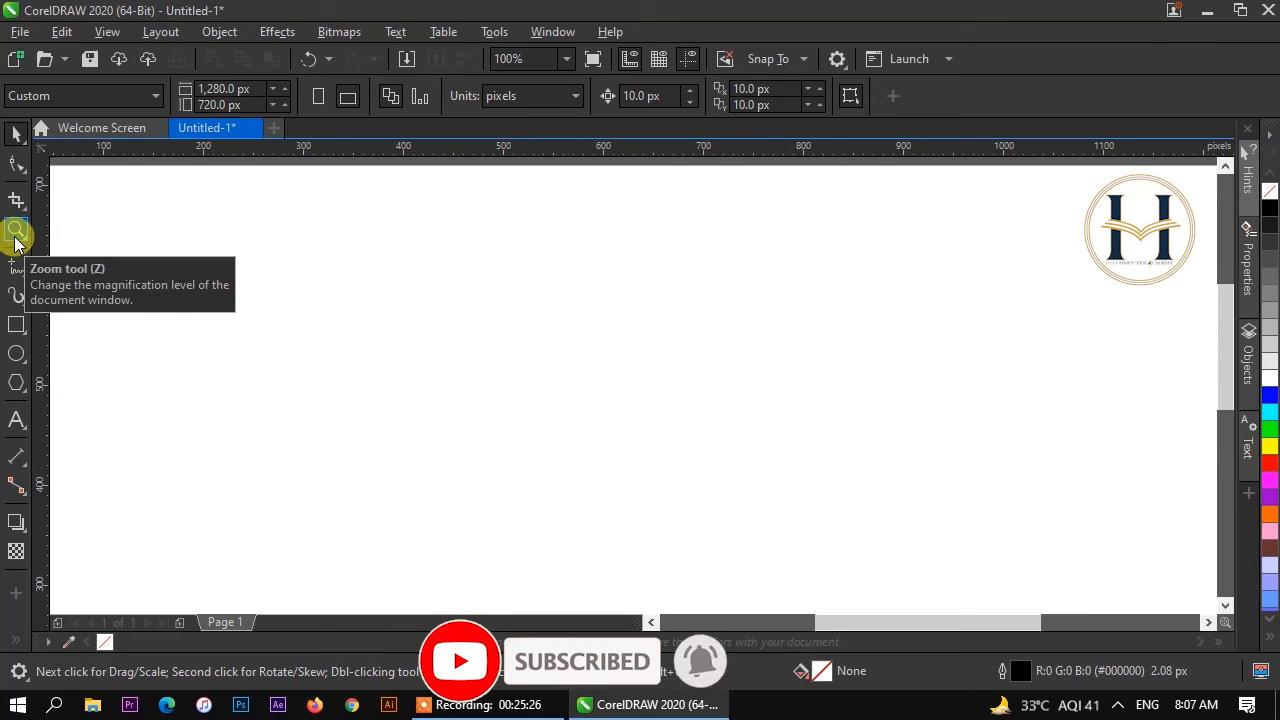
click(16, 293)
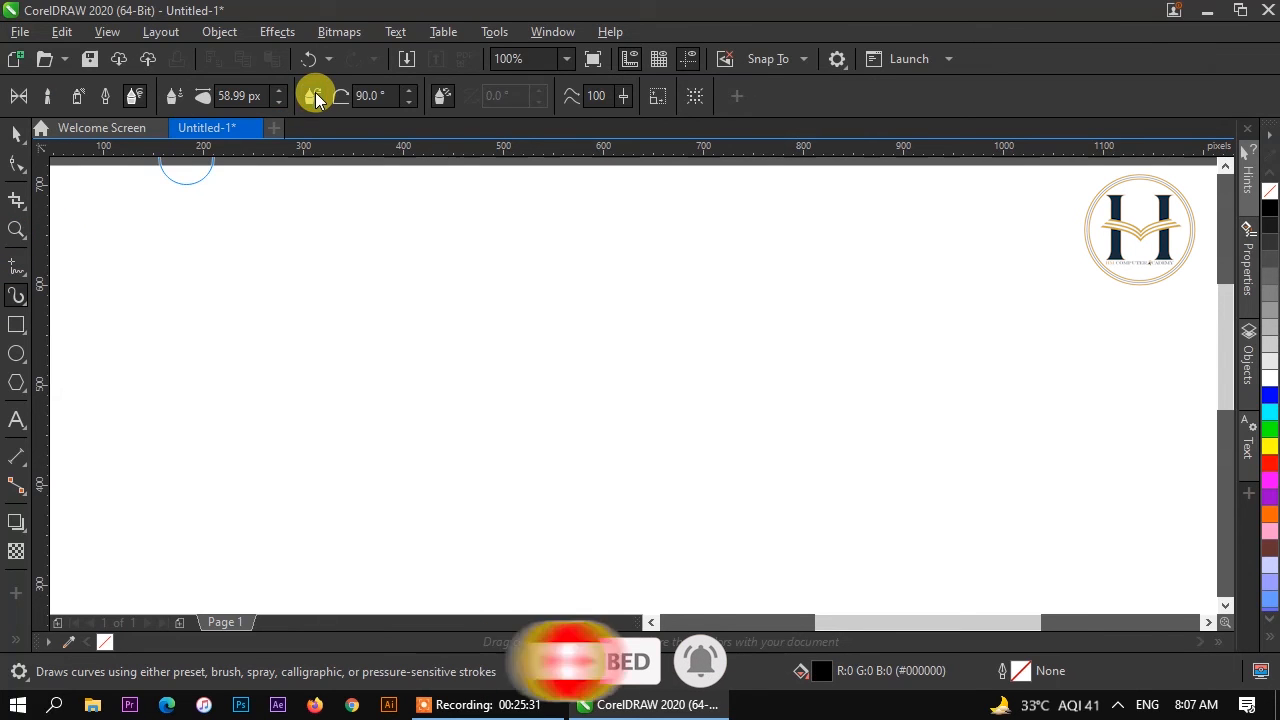
click(410, 100)
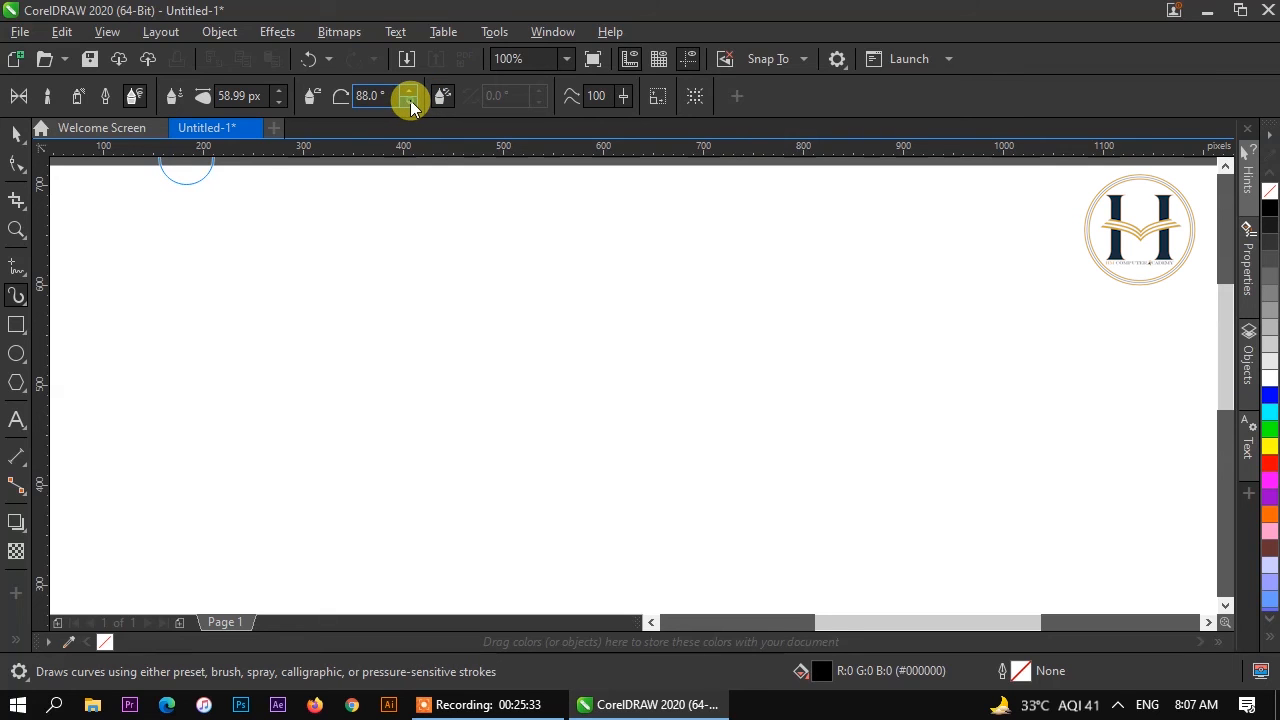
click(410, 100)
click(410, 100)
click(410, 100)
click(410, 100)
click(410, 100)
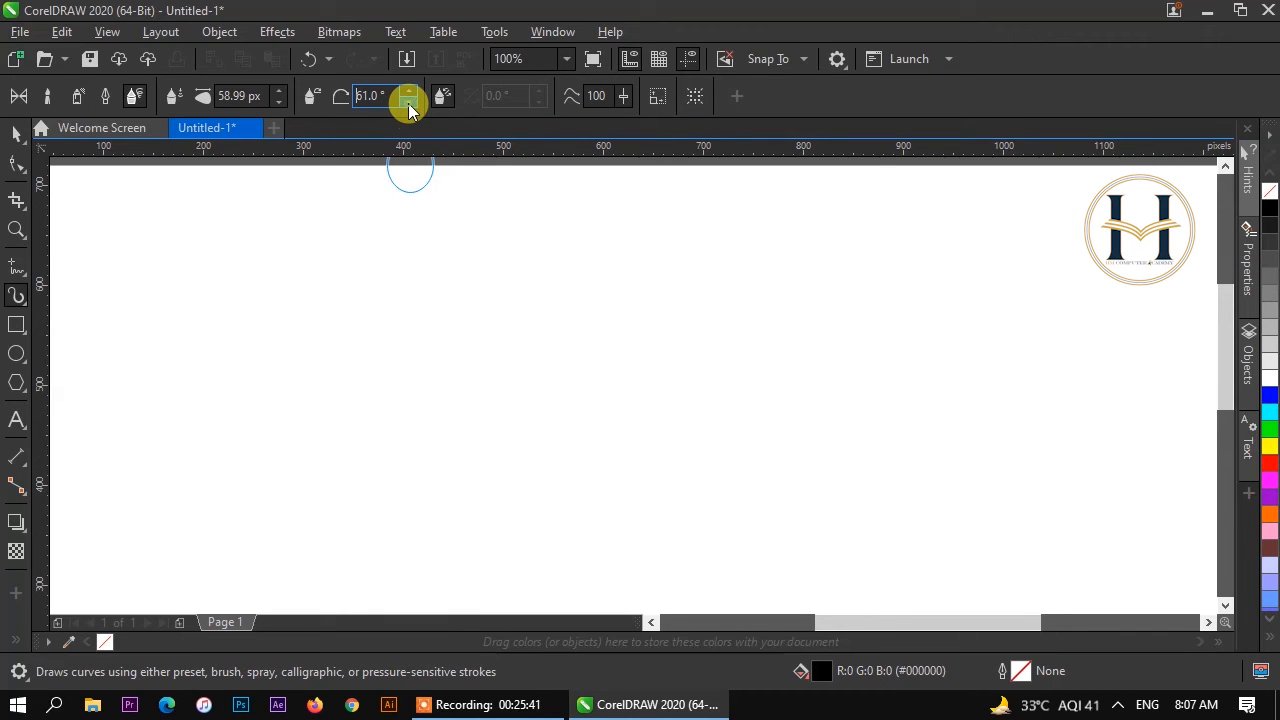
click(408, 102)
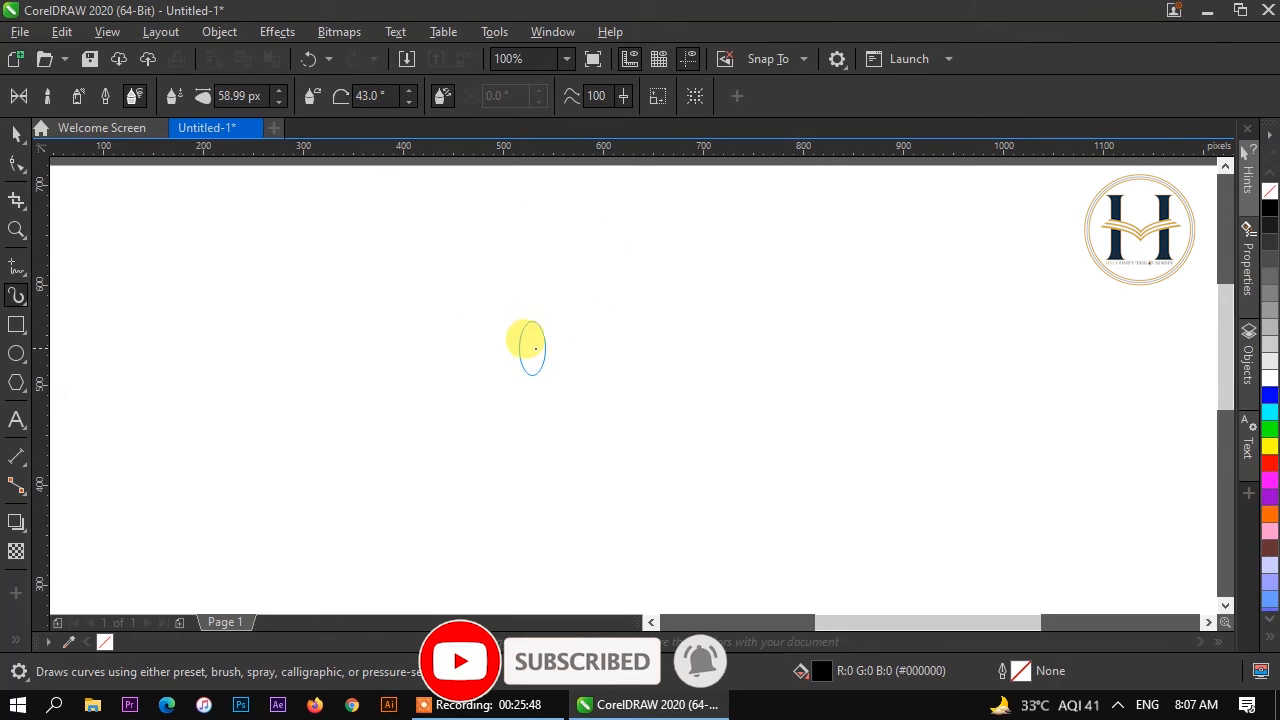
Step: Draw a thick S-shaped stroke with the 43° tilt, toggle its bounding box off and on, and fill it red
mouse_move(534, 297)
mouse_down()
mouse_move(558, 280)
mouse_move(669, 266)
mouse_move(683, 289)
mouse_move(661, 340)
mouse_move(640, 337)
mouse_move(569, 380)
mouse_move(580, 451)
mouse_move(700, 492)
mouse_up()
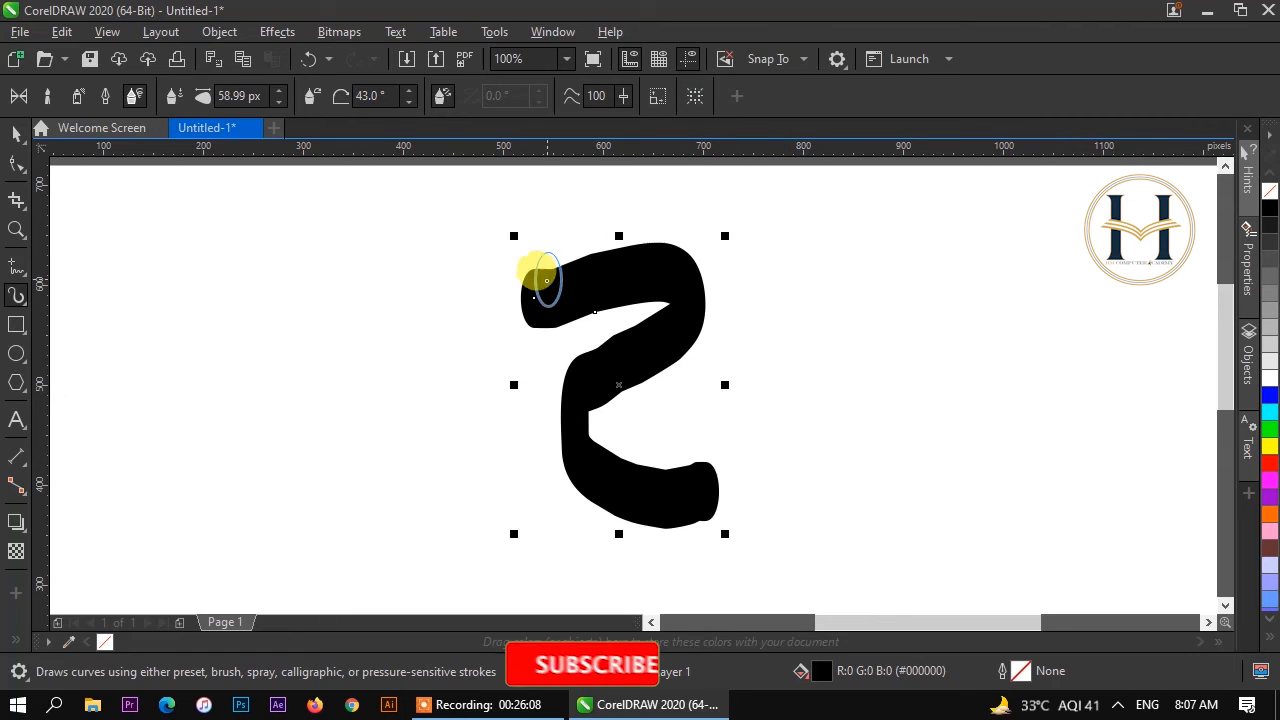
click(696, 98)
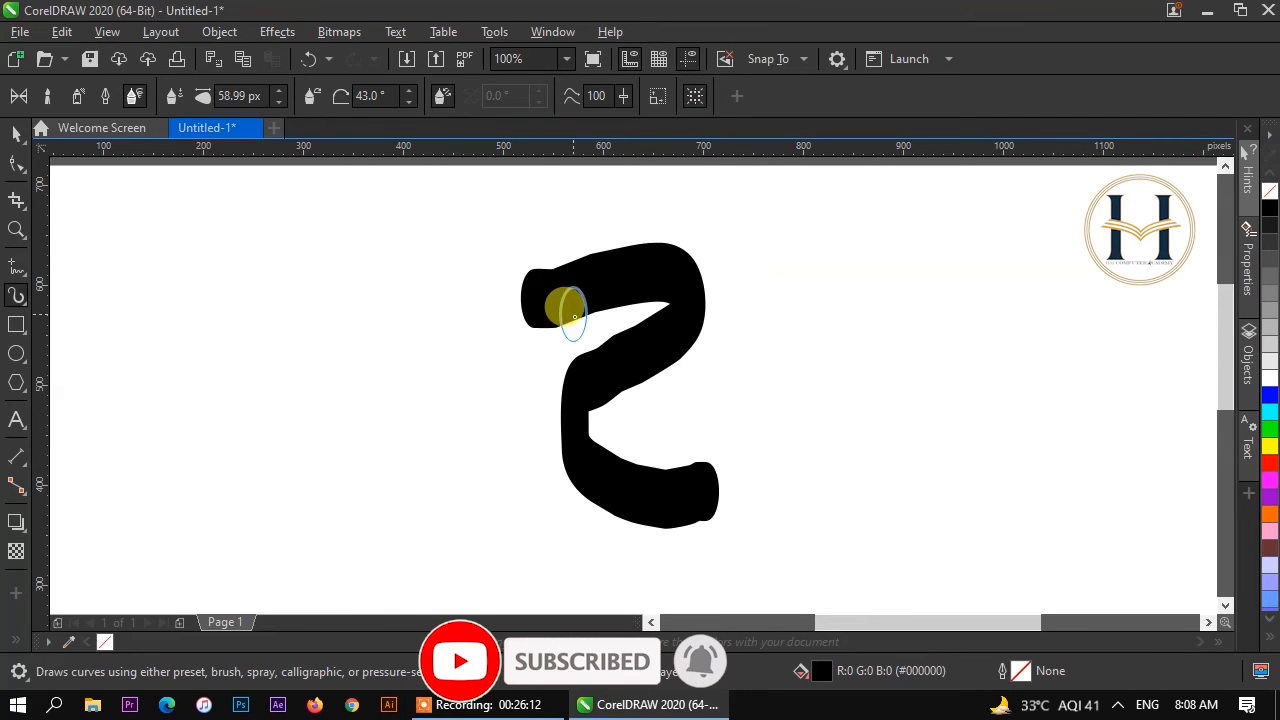
click(694, 96)
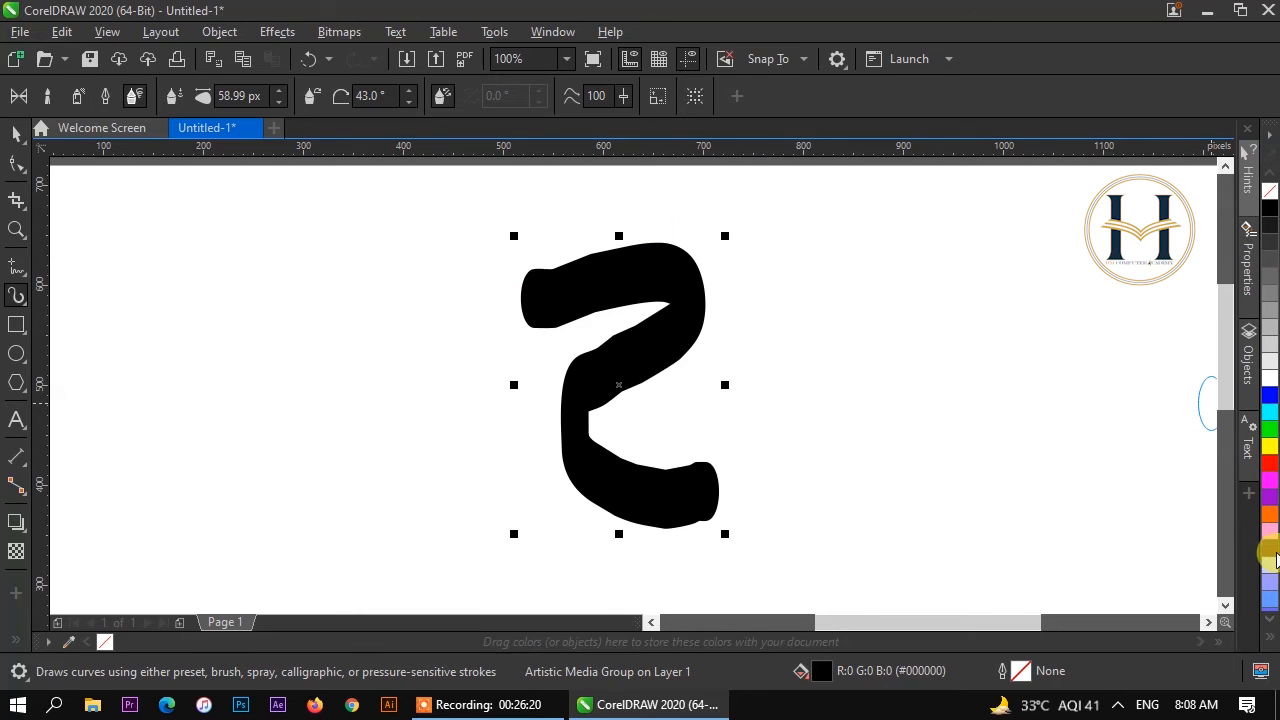
click(1270, 465)
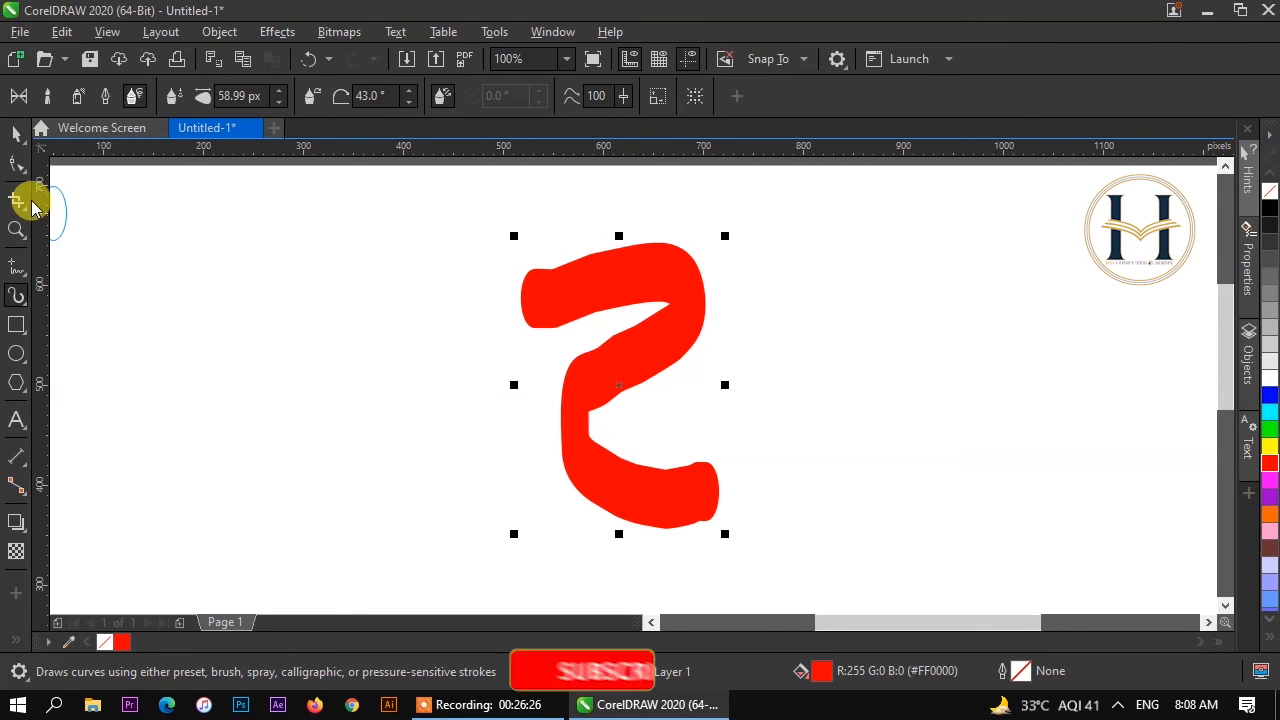
Step: Delete the red stroke and switch to the LiveSketch tool
key(Delete)
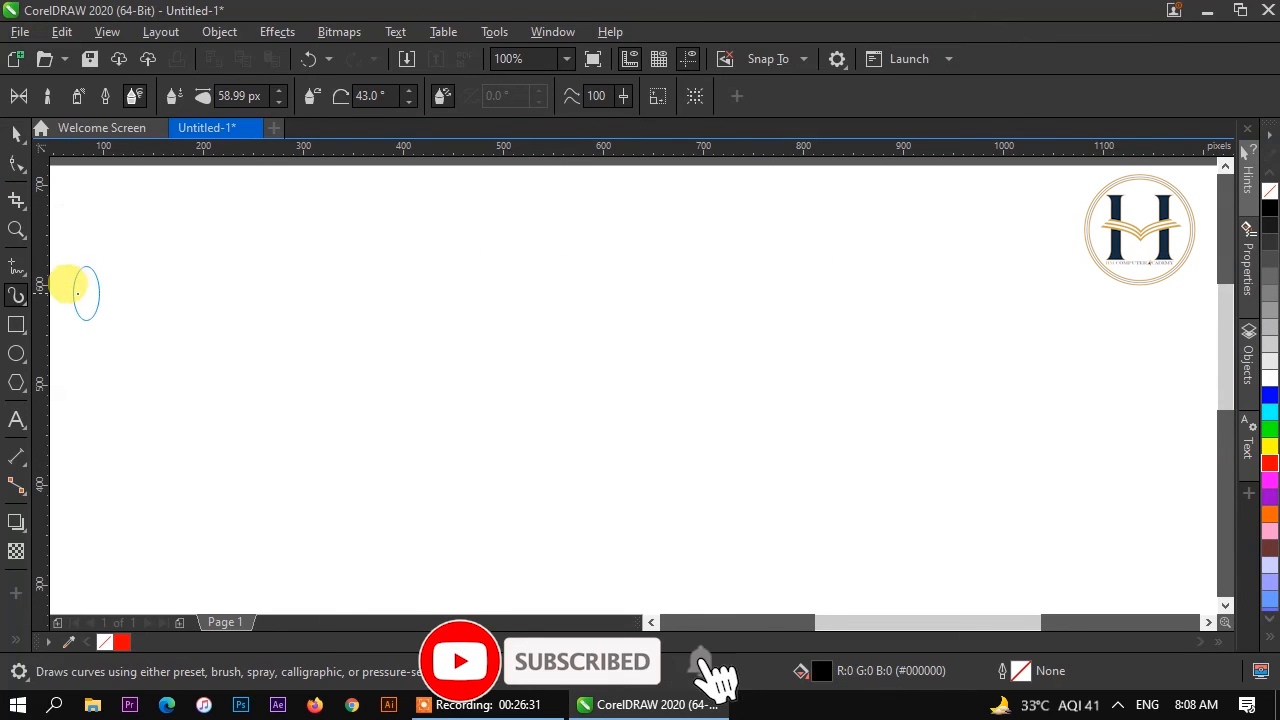
click(25, 308)
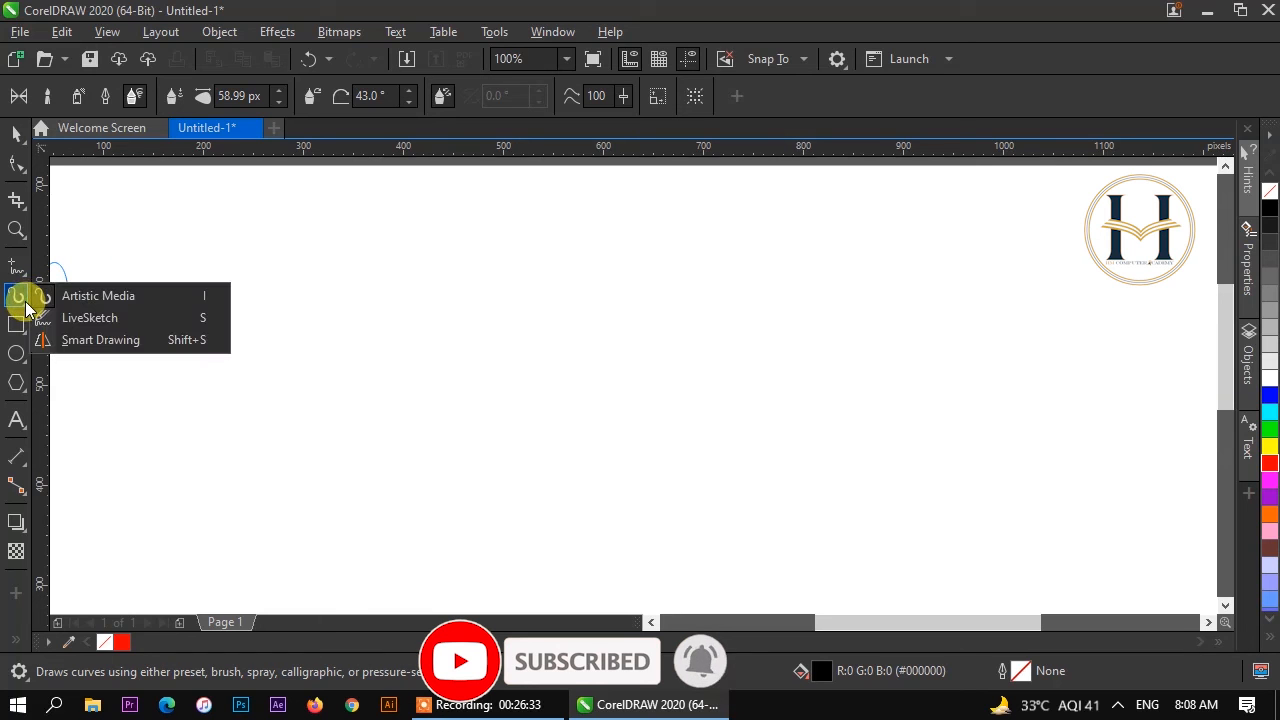
click(90, 318)
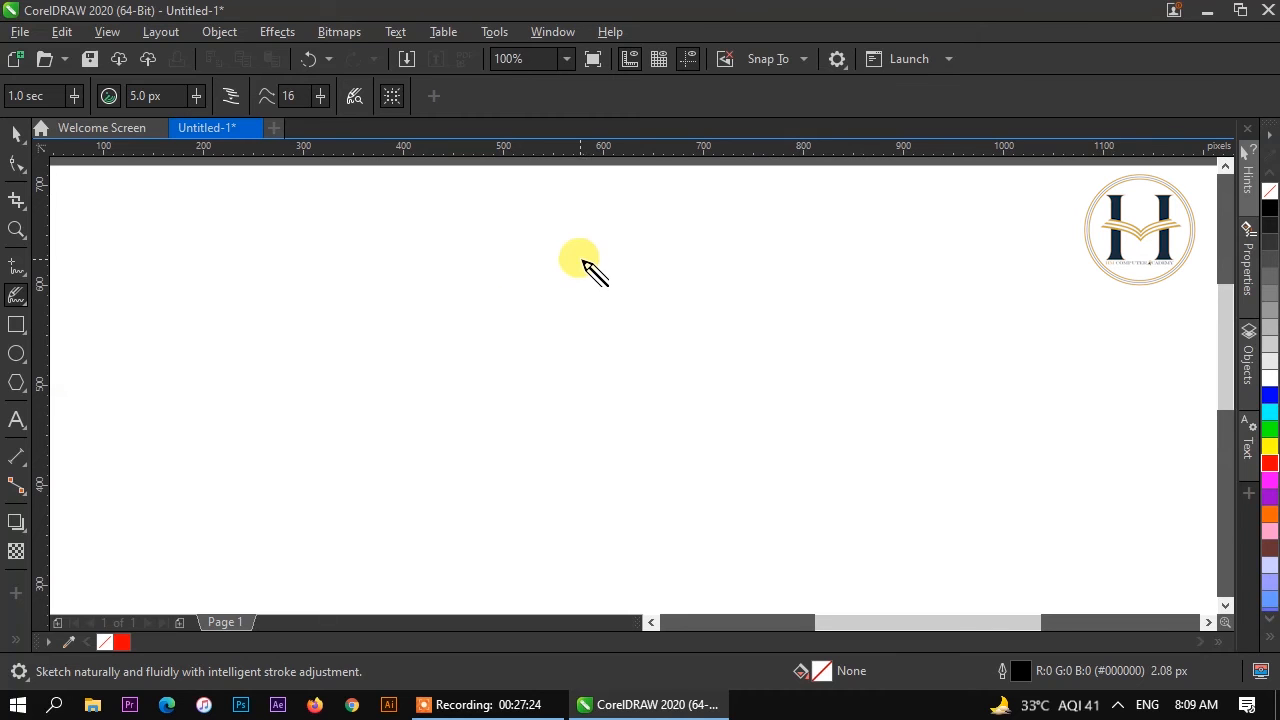
Step: Sketch a closed, irregular wavy outline about 212 by 221 px with LiveSketch and fill it yellow
mouse_move(592, 293)
mouse_down()
mouse_move(597, 272)
mouse_move(650, 288)
mouse_move(660, 322)
mouse_move(643, 334)
mouse_up()
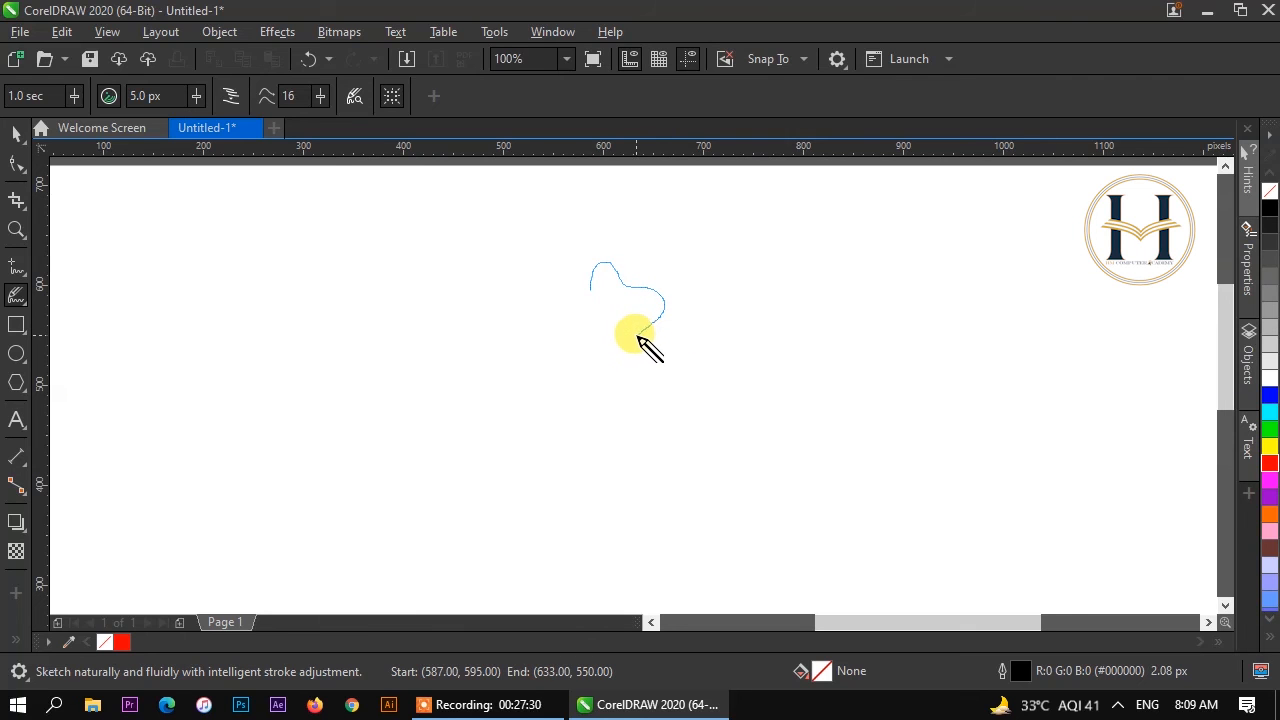
mouse_move(636, 340)
mouse_down()
mouse_move(652, 375)
mouse_move(650, 405)
mouse_move(597, 404)
mouse_move(580, 462)
mouse_move(549, 486)
mouse_move(510, 452)
mouse_move(465, 457)
mouse_move(456, 441)
mouse_move(510, 384)
mouse_move(465, 363)
mouse_move(566, 273)
mouse_move(575, 317)
mouse_move(559, 346)
mouse_move(593, 312)
mouse_up()
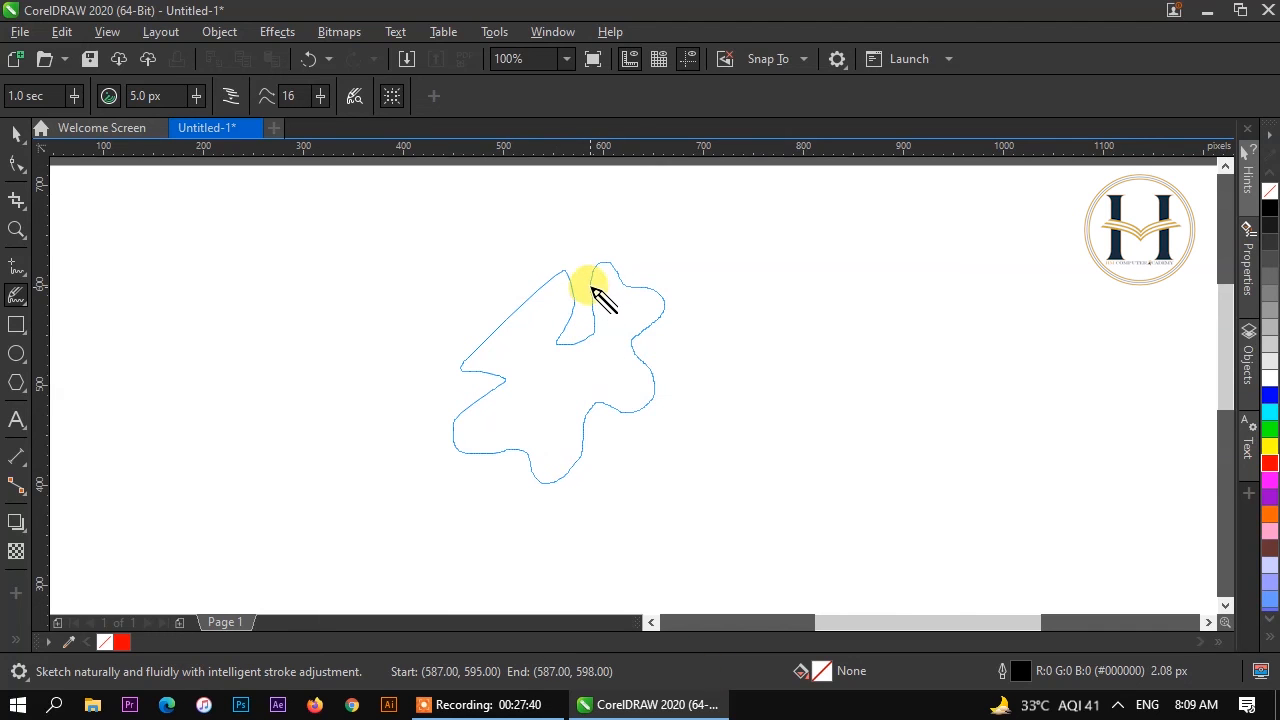
drag(593, 293, 587, 283)
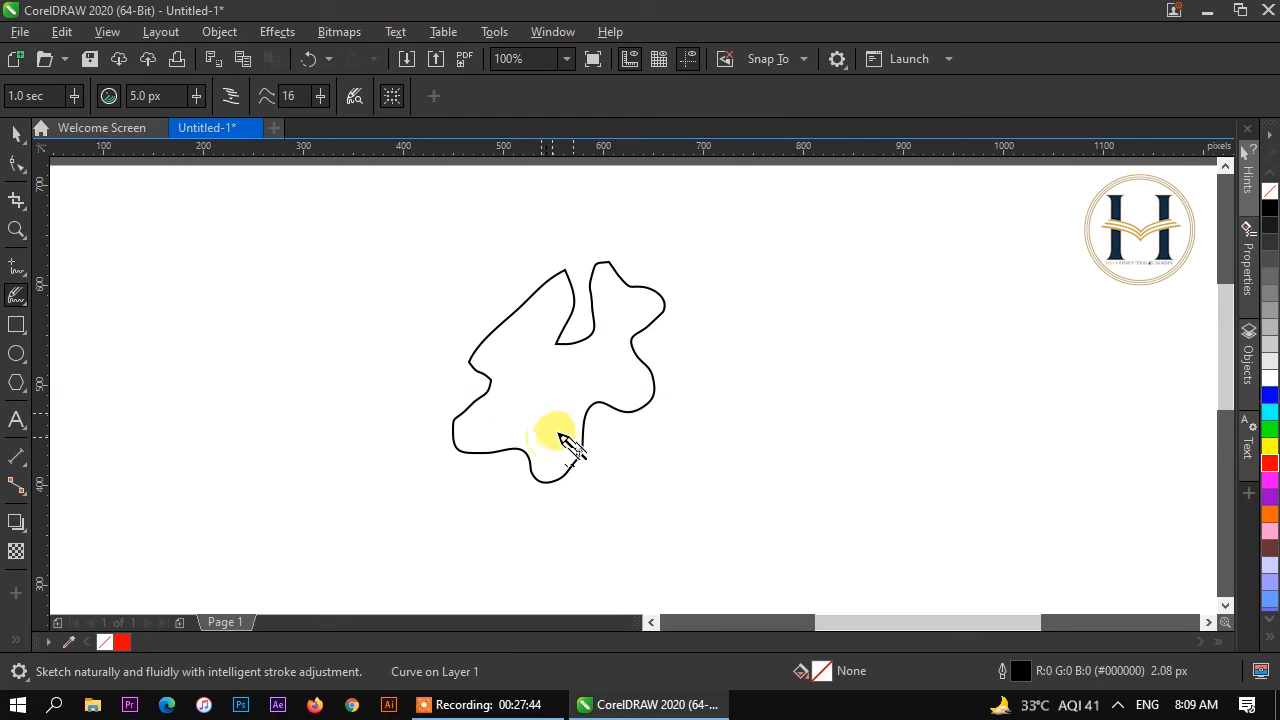
click(1270, 446)
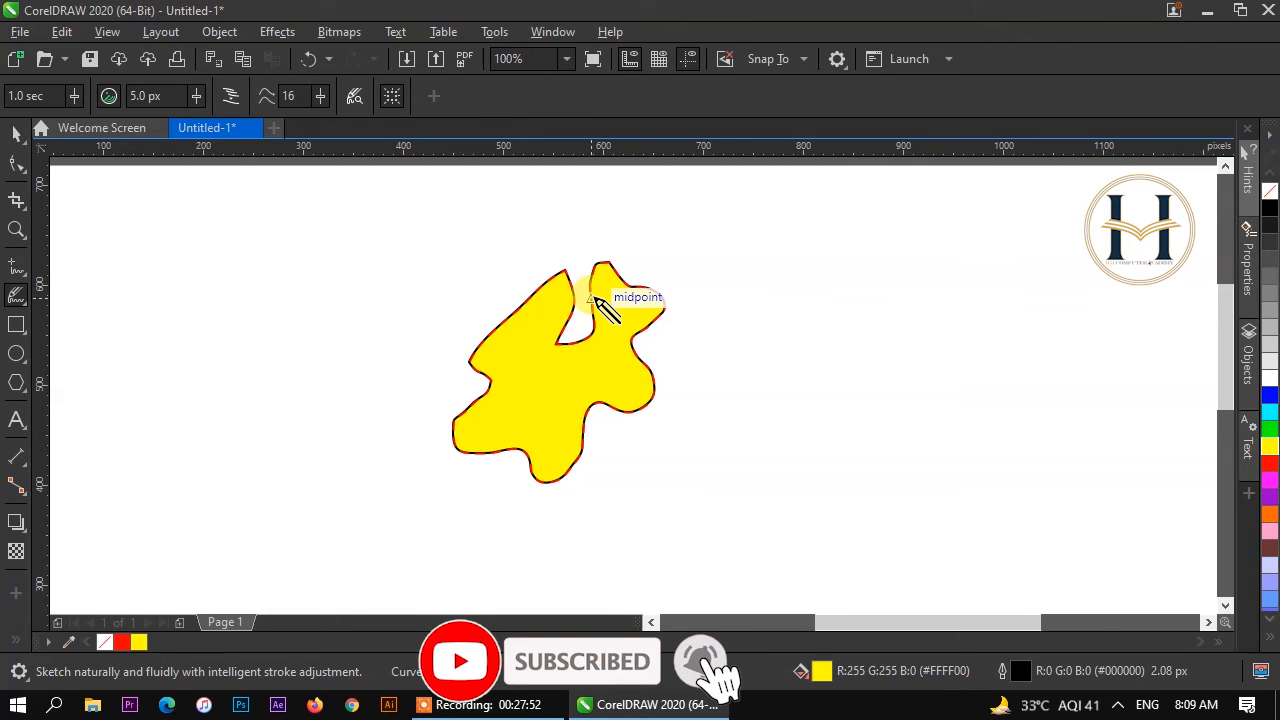
Step: Delete the yellow sketched shape from the page
key(ctrl+a)
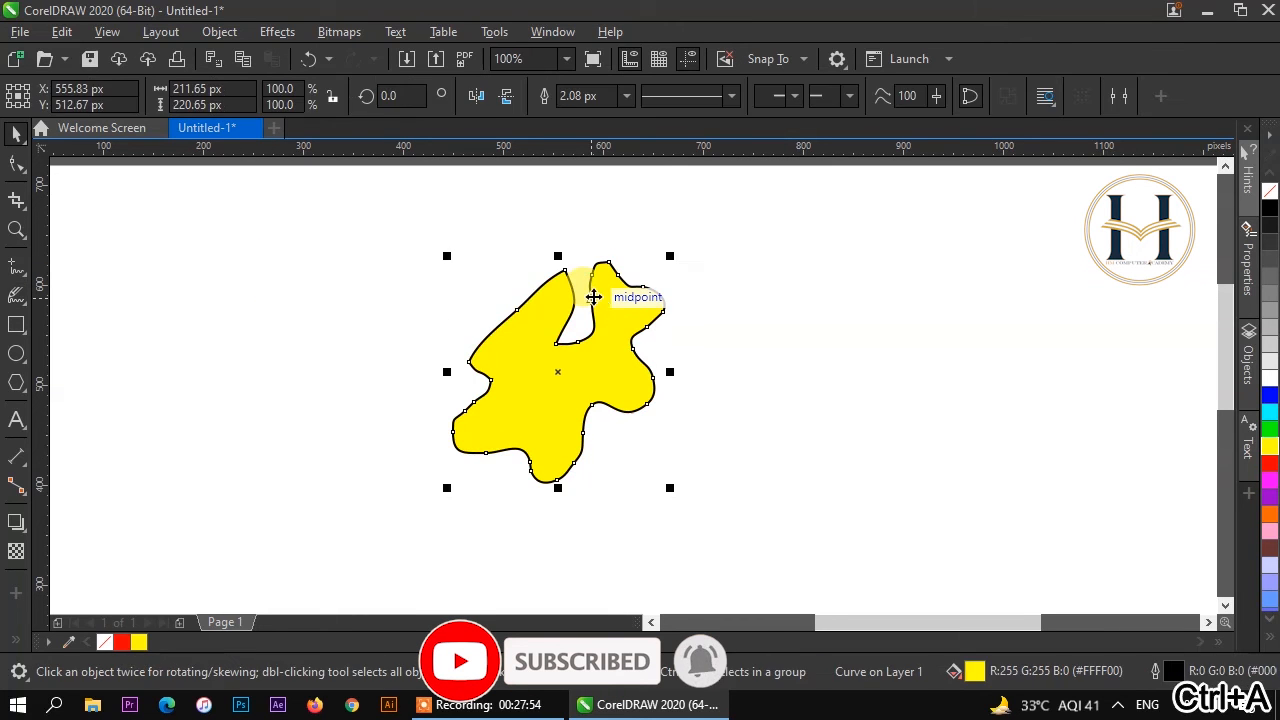
key(Delete)
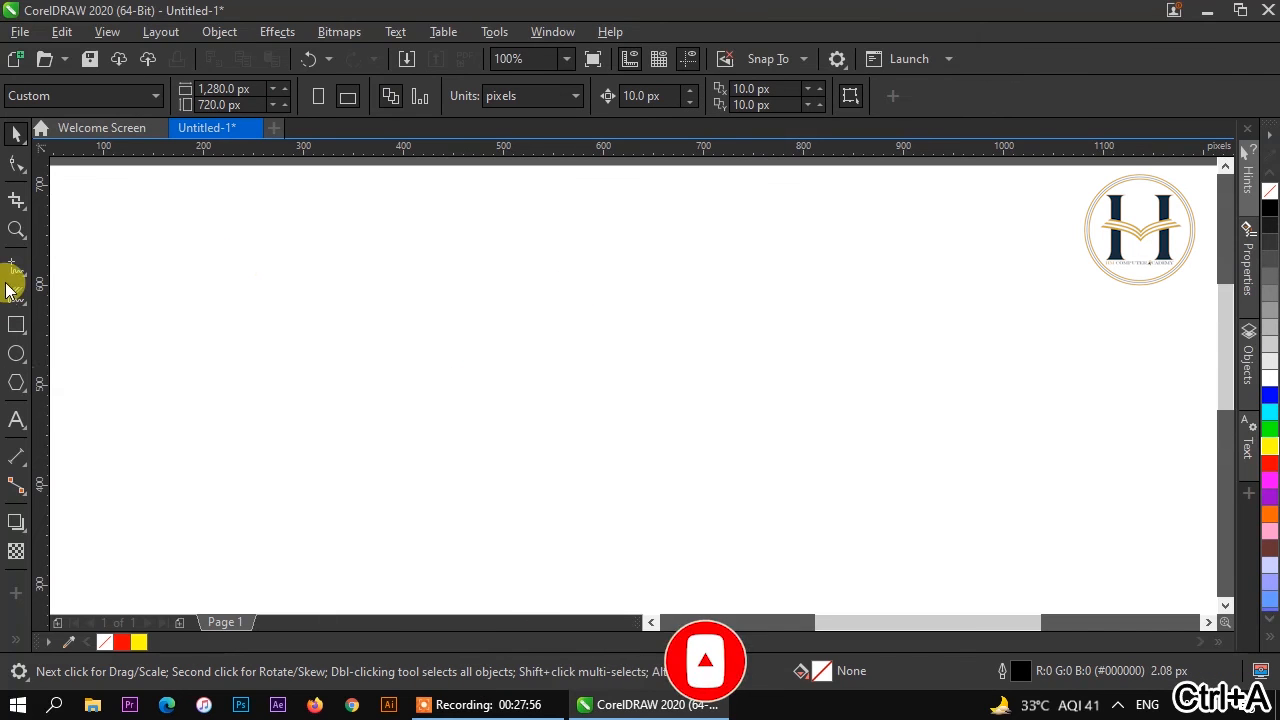
Step: Draw a circle about 177 by 175 px and place two small eye ellipses, about 22 by 18 px, in its upper half
click(16, 353)
drag(464, 288, 646, 467)
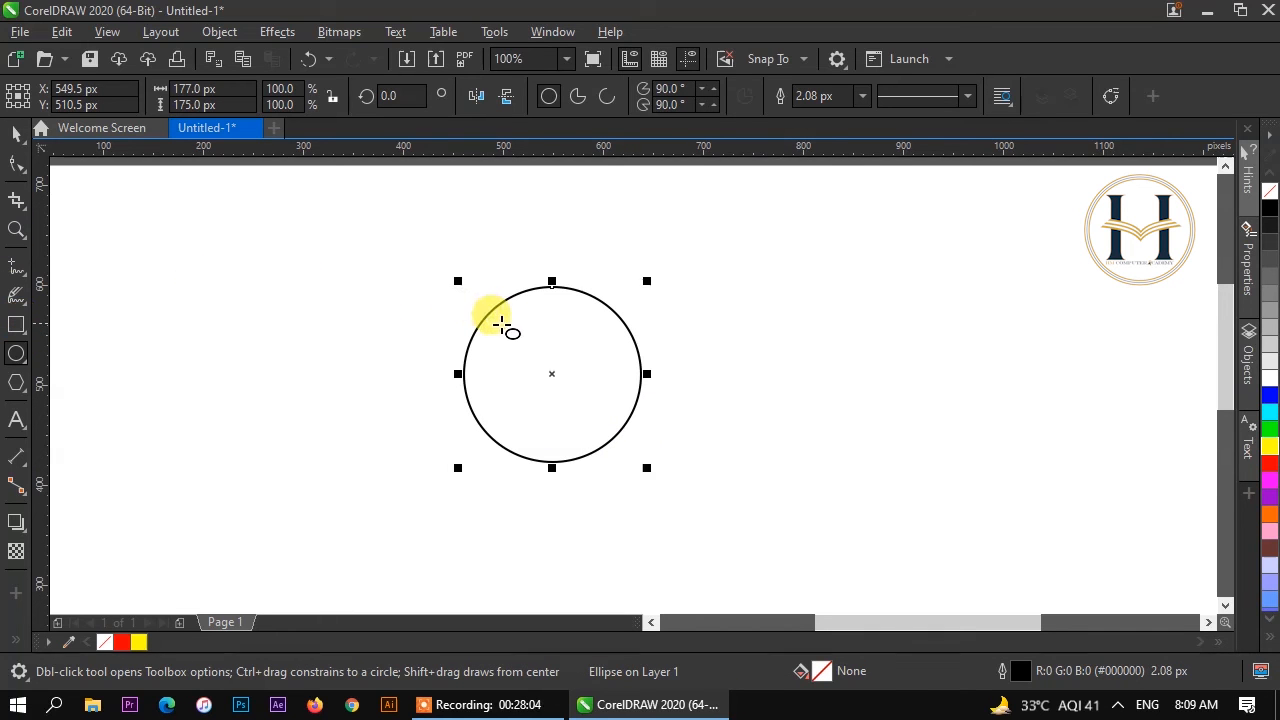
drag(503, 327, 585, 342)
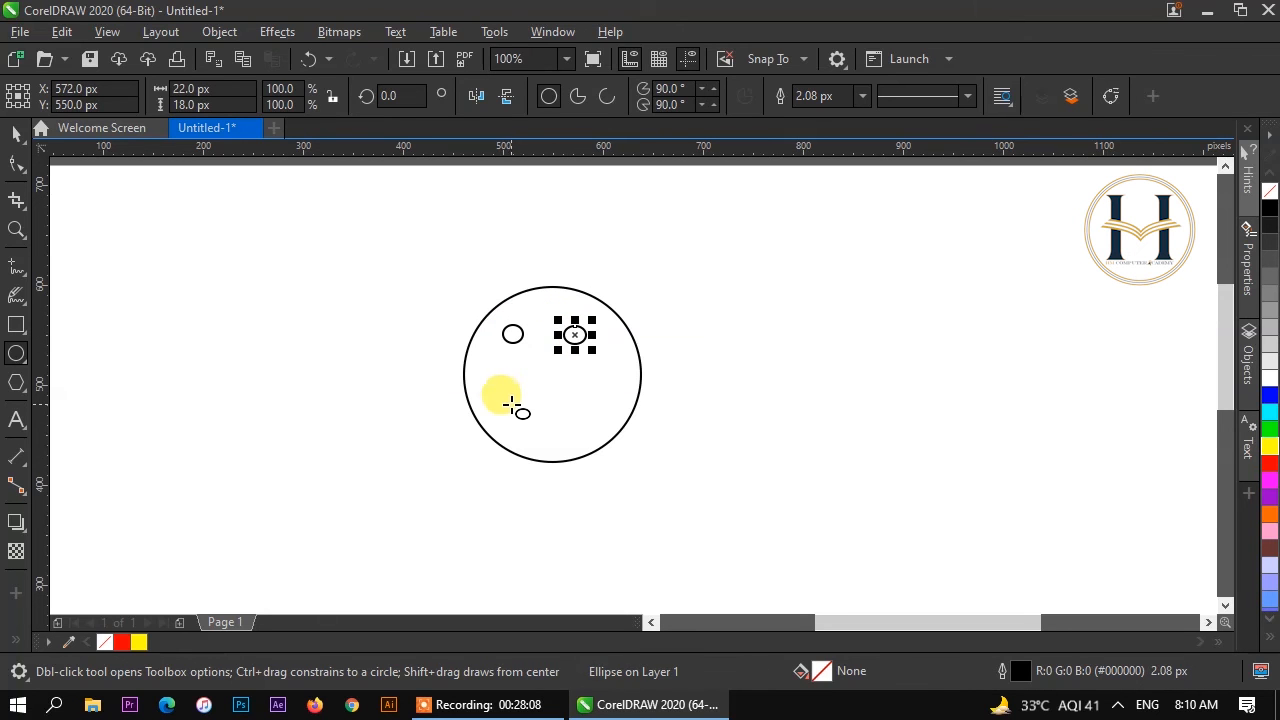
Step: Draw a smiling mouth about 81 by 16 px across the face's lower half with the 3-Point Curve tool and deselect it
click(18, 272)
click(28, 283)
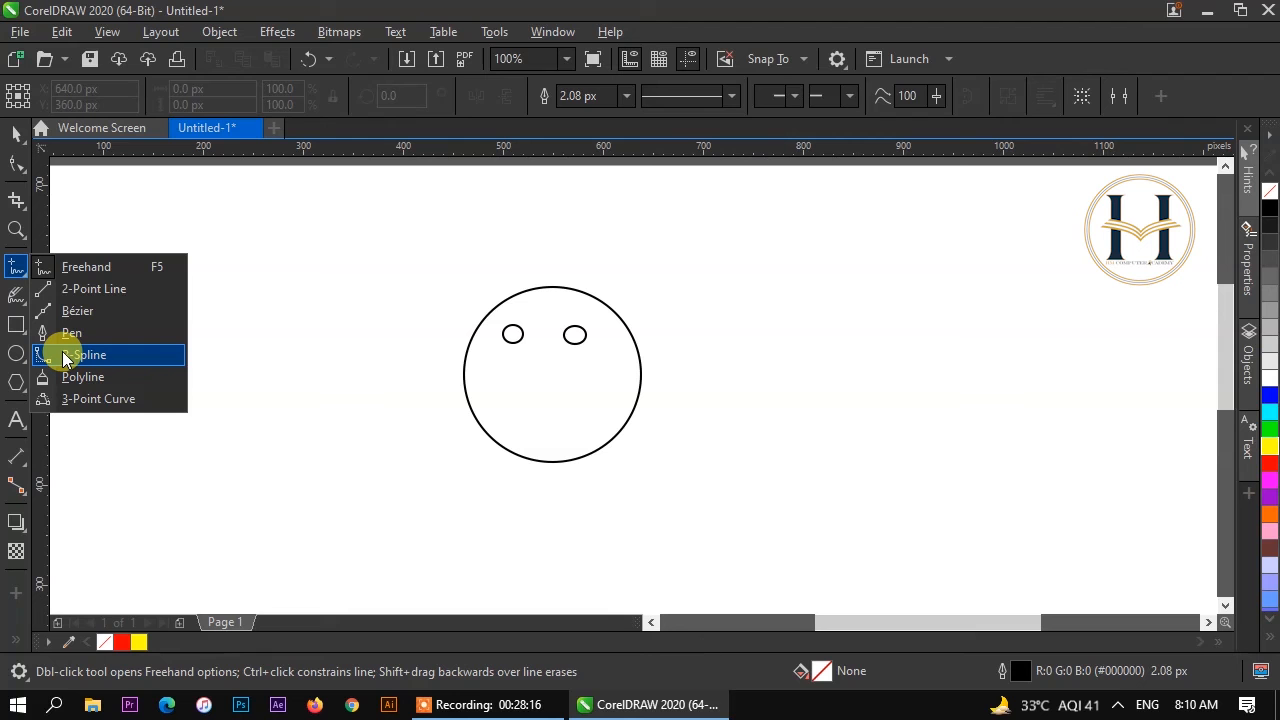
click(78, 396)
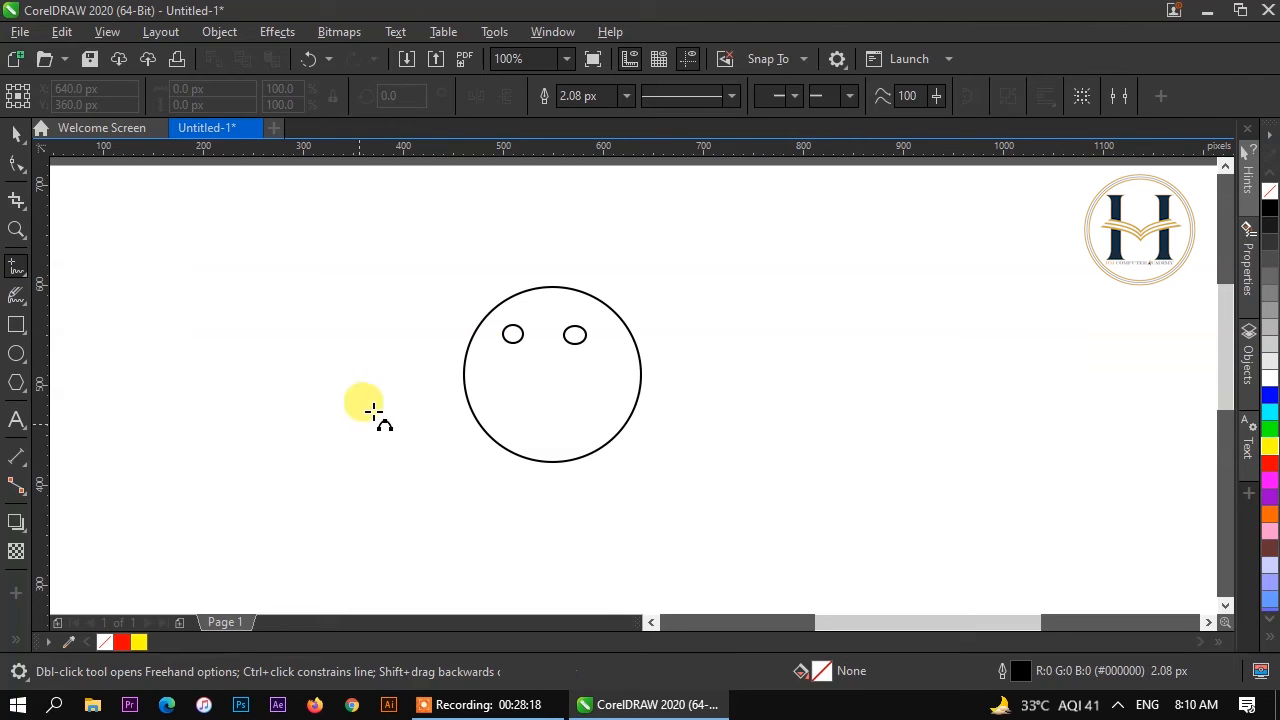
drag(506, 378, 587, 380)
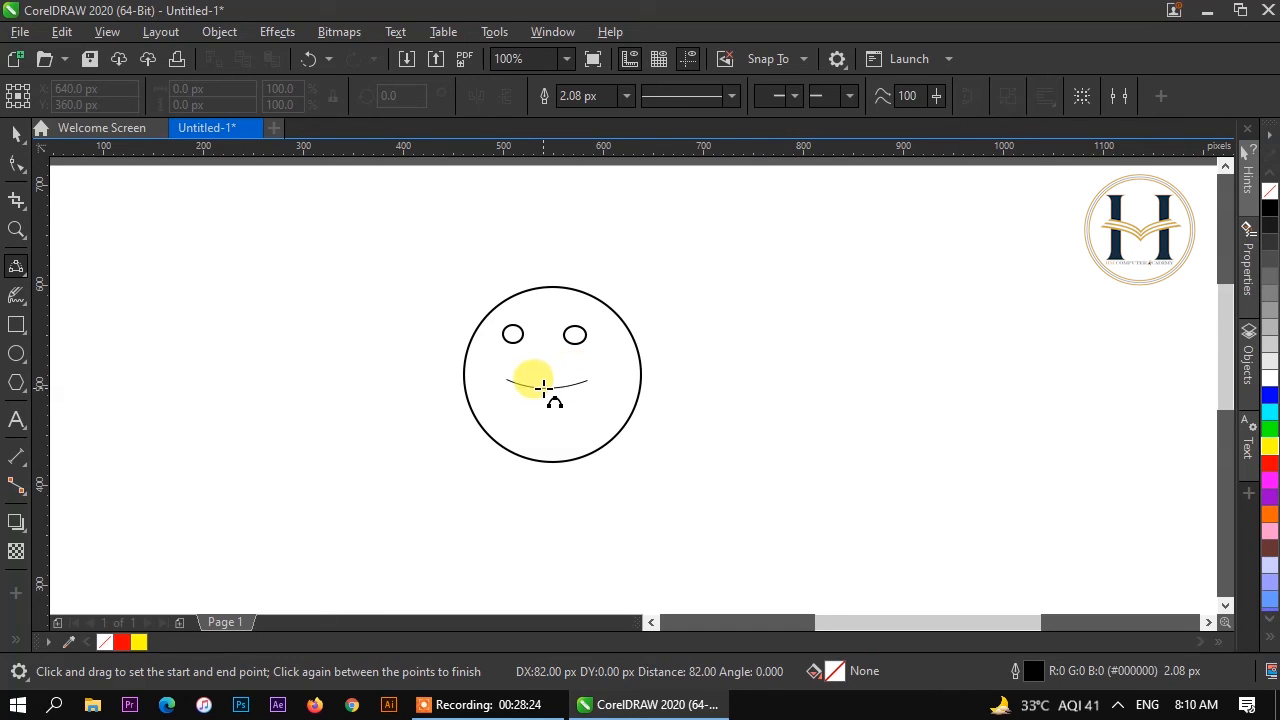
click(543, 394)
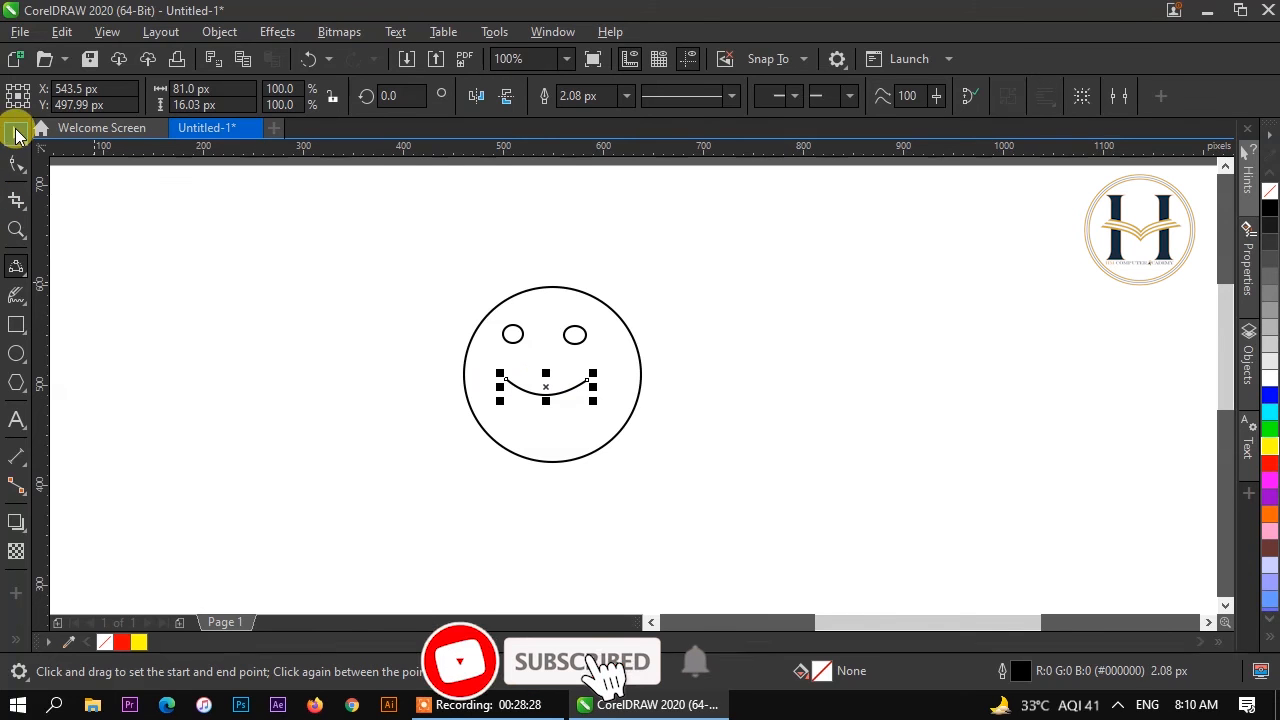
click(15, 136)
click(142, 345)
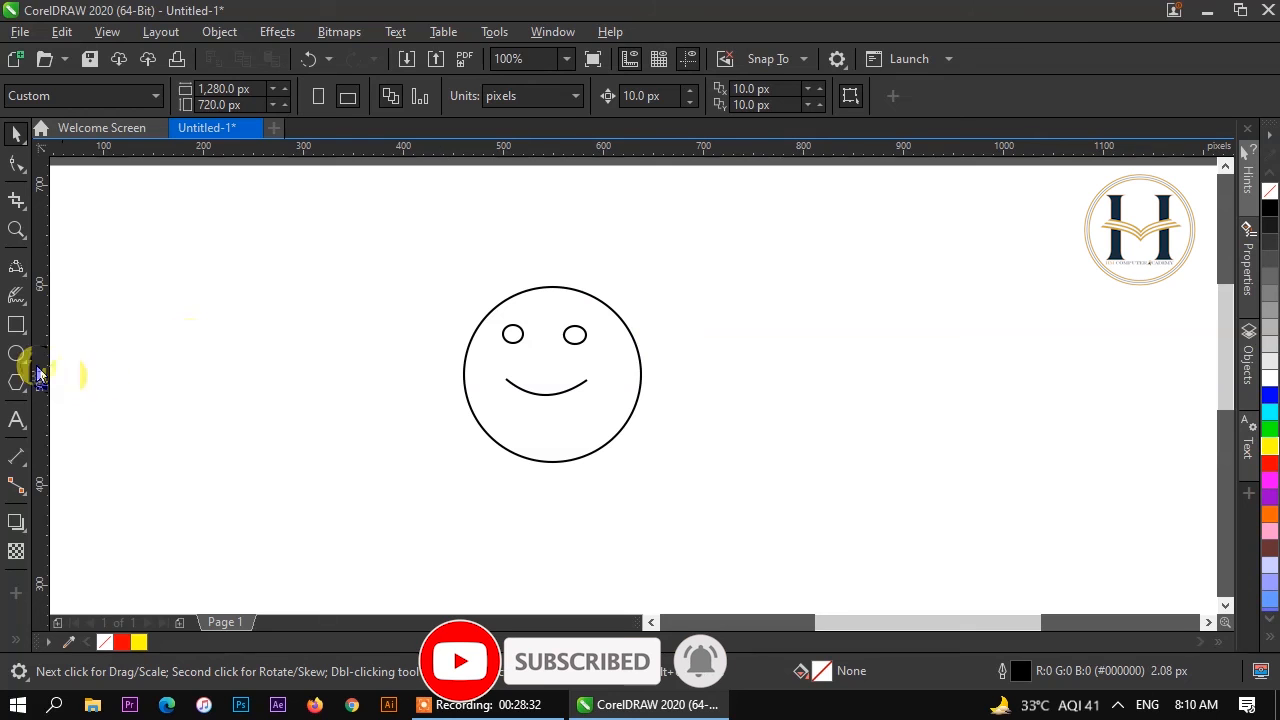
Step: Sketch wavy hair strands with LiveSketch fanning outward from the upper-left edge of the face circle
click(18, 297)
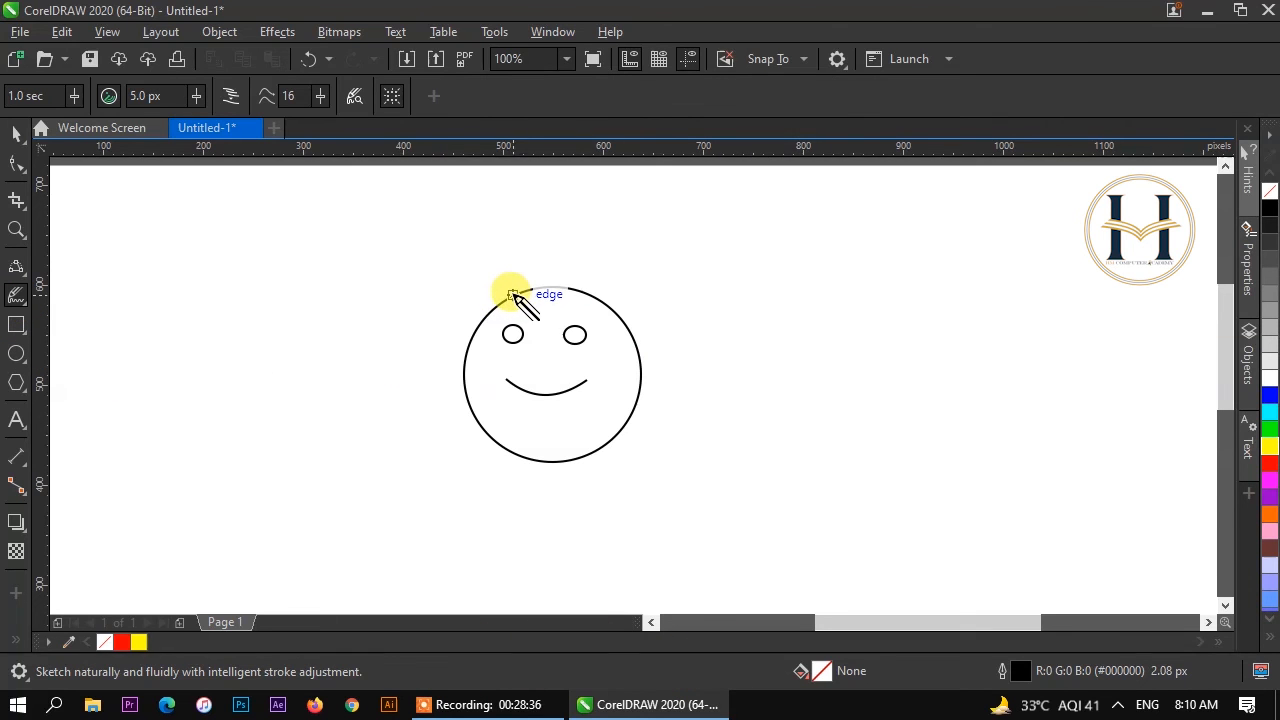
mouse_move(512, 295)
mouse_down()
mouse_move(450, 386)
mouse_move(451, 477)
mouse_up()
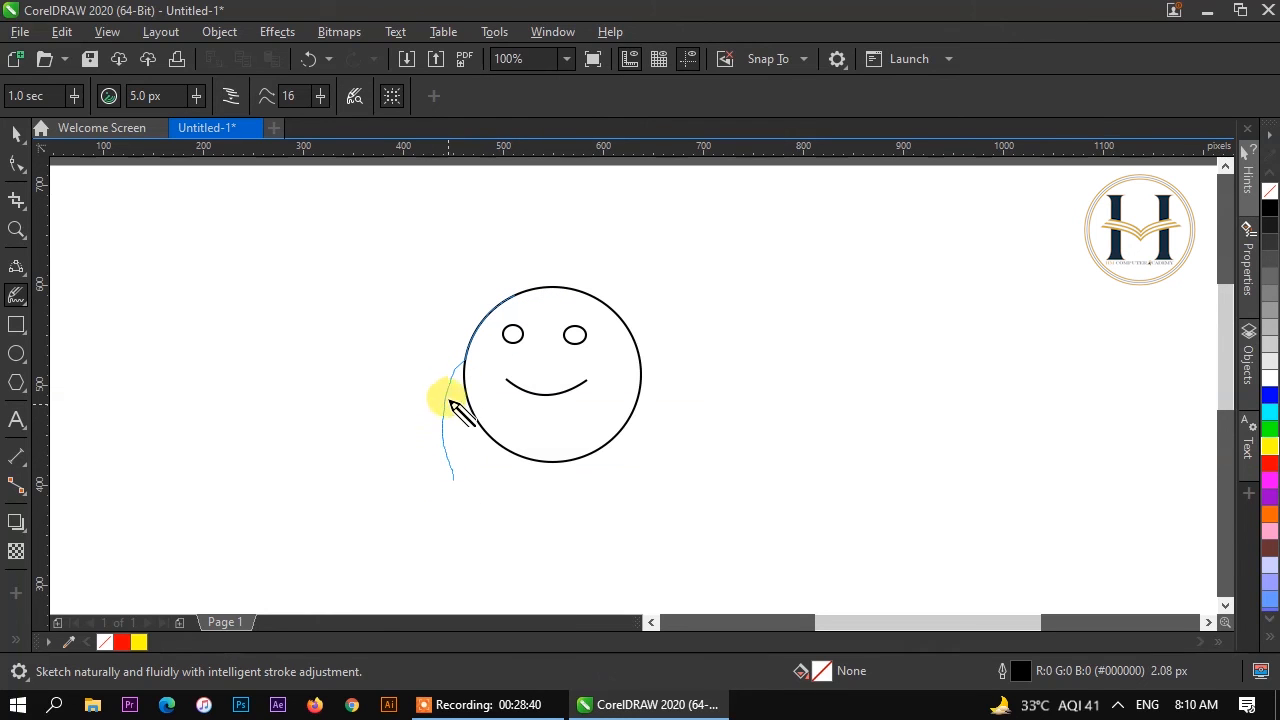
drag(469, 339, 434, 430)
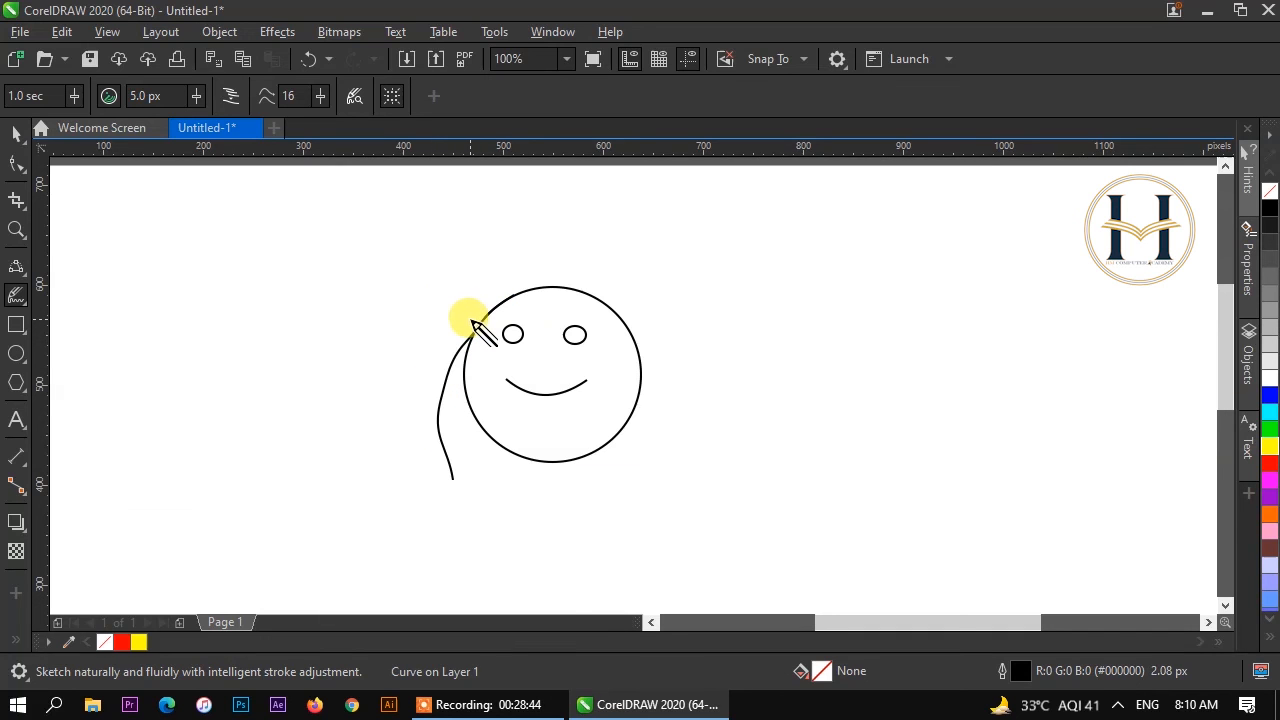
mouse_move(474, 325)
mouse_down()
mouse_move(417, 350)
mouse_move(409, 380)
mouse_up()
drag(484, 313, 393, 330)
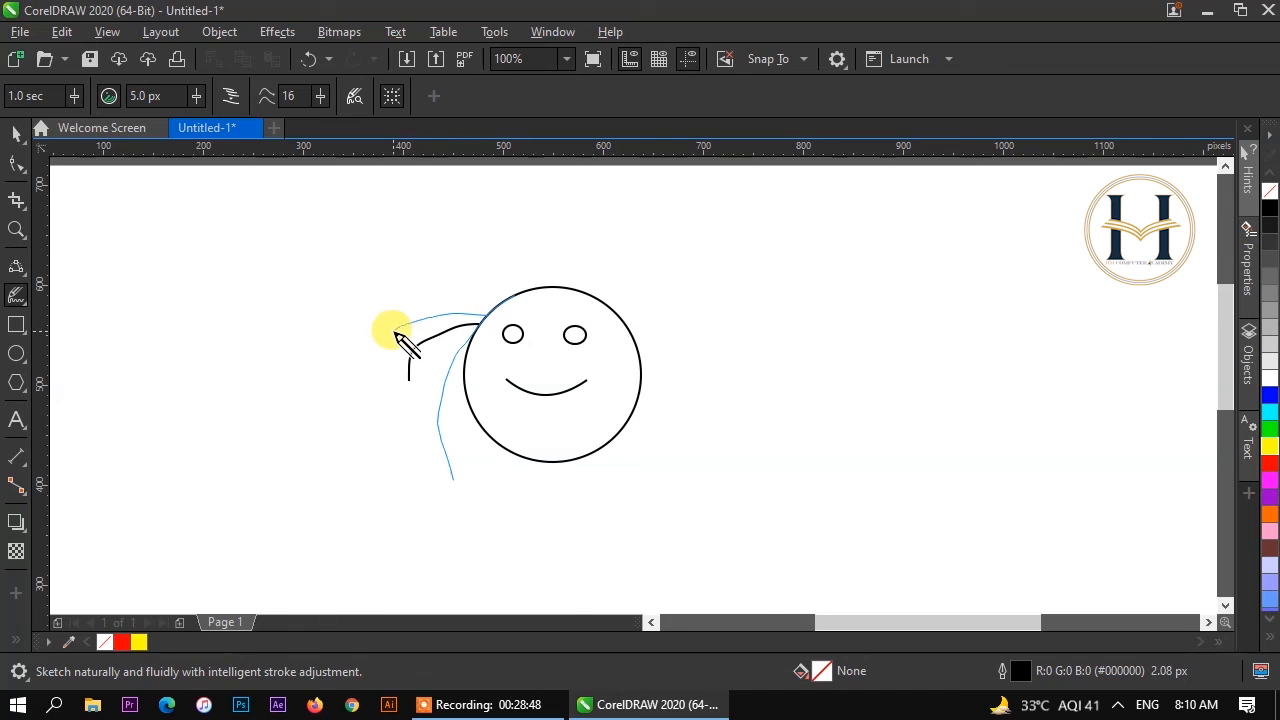
drag(486, 294, 393, 302)
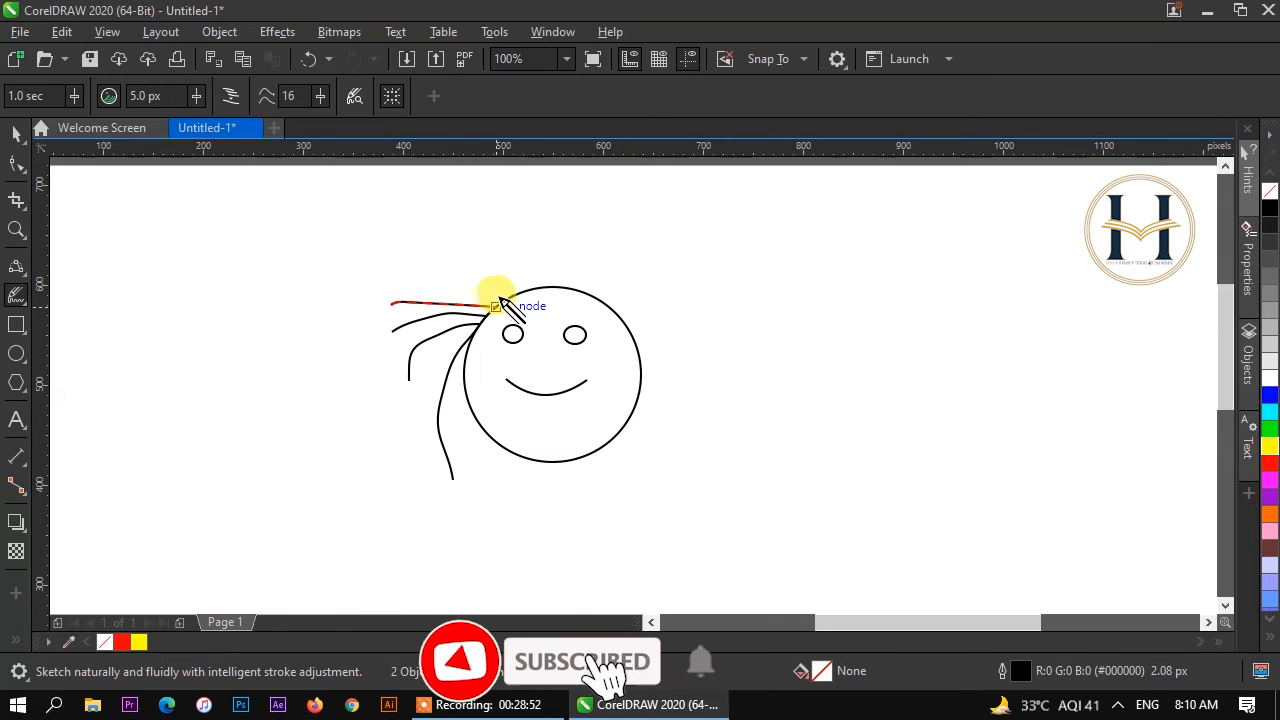
mouse_move(502, 297)
mouse_down()
mouse_move(391, 277)
mouse_move(491, 277)
mouse_move(507, 290)
mouse_up()
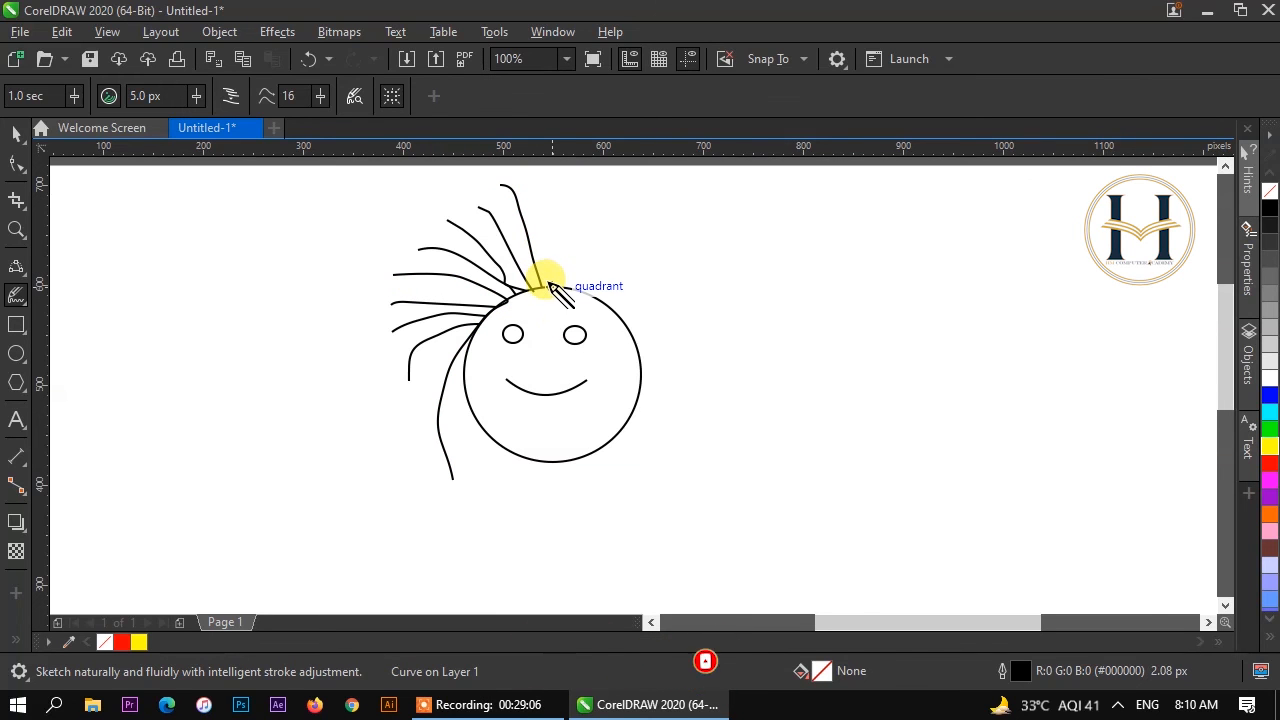
Step: Sketch hair strands with LiveSketch radiating from the top and upper-right edge of the face circle
mouse_move(549, 286)
mouse_down()
mouse_move(560, 245)
mouse_move(608, 200)
mouse_up()
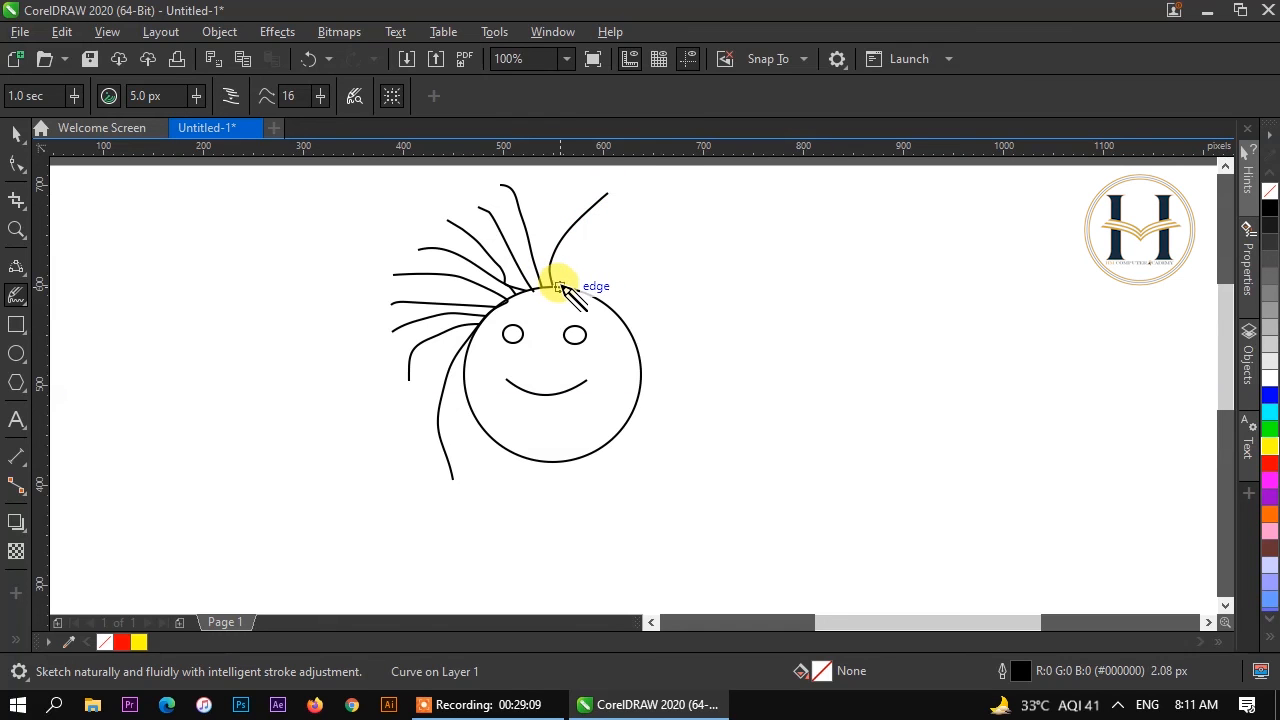
drag(560, 287, 655, 172)
drag(585, 290, 681, 207)
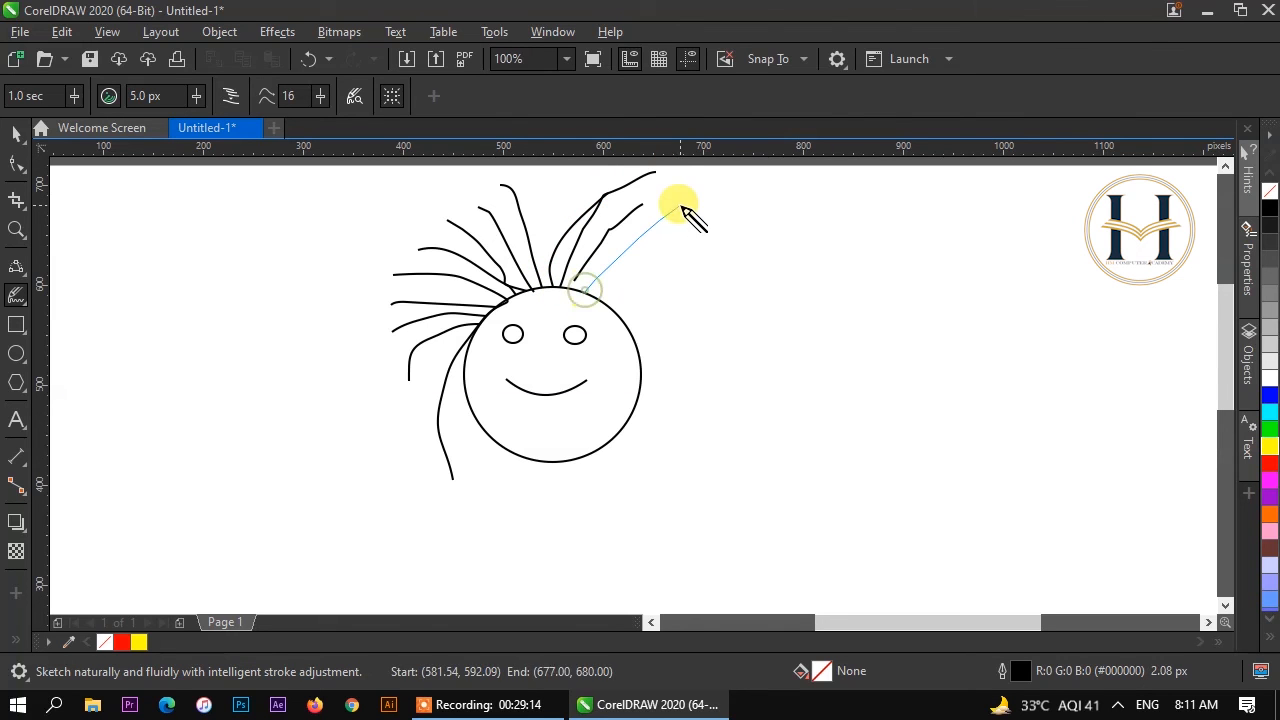
drag(599, 294, 665, 263)
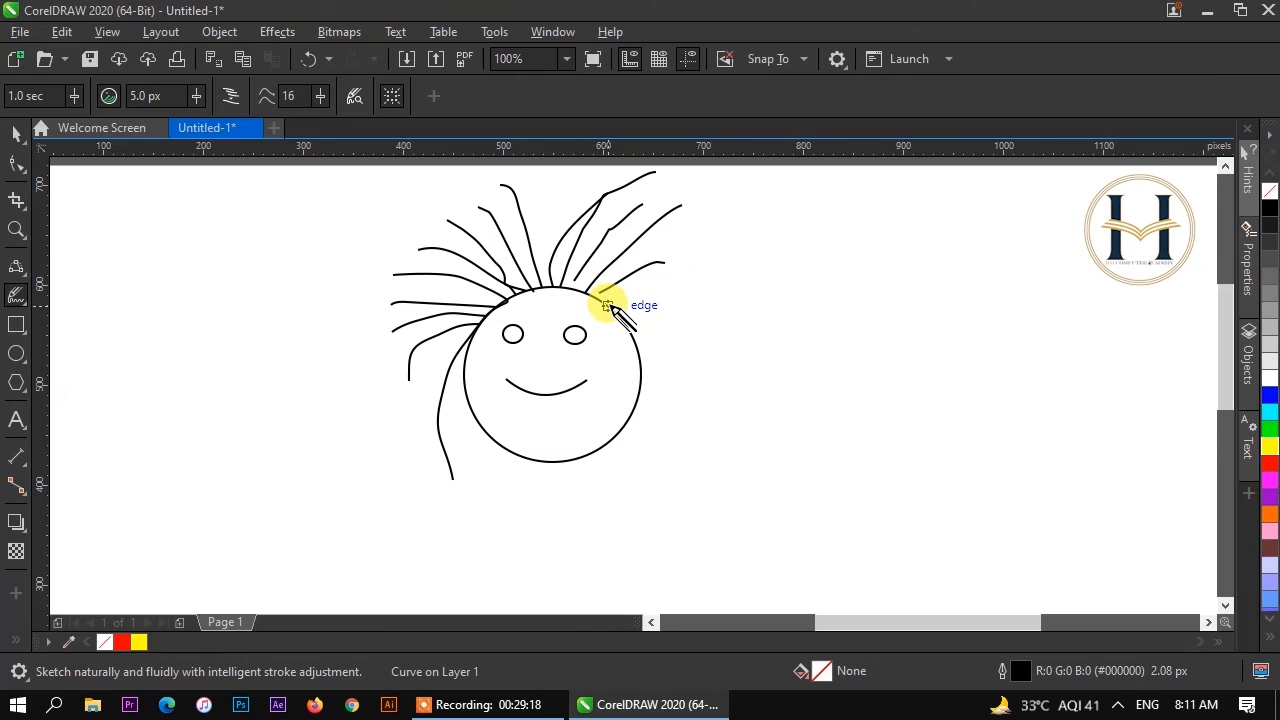
drag(606, 303, 733, 272)
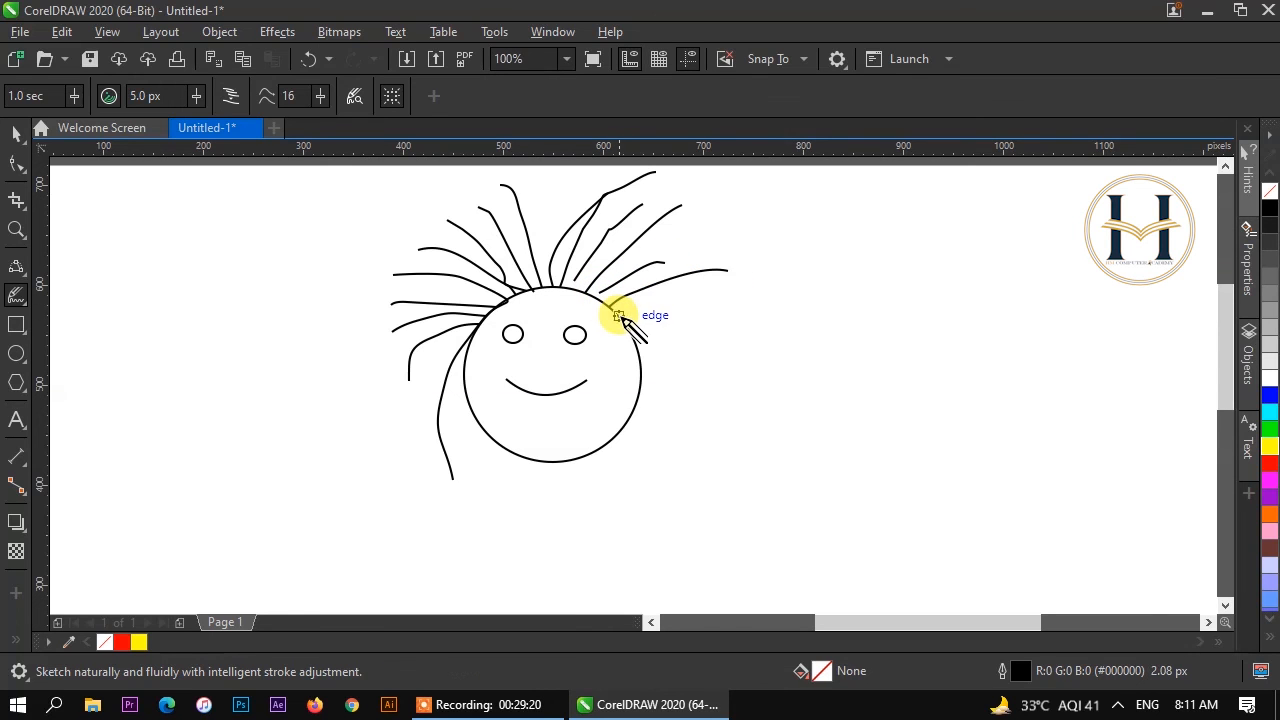
mouse_move(618, 317)
mouse_down()
mouse_move(680, 320)
mouse_move(729, 348)
mouse_up()
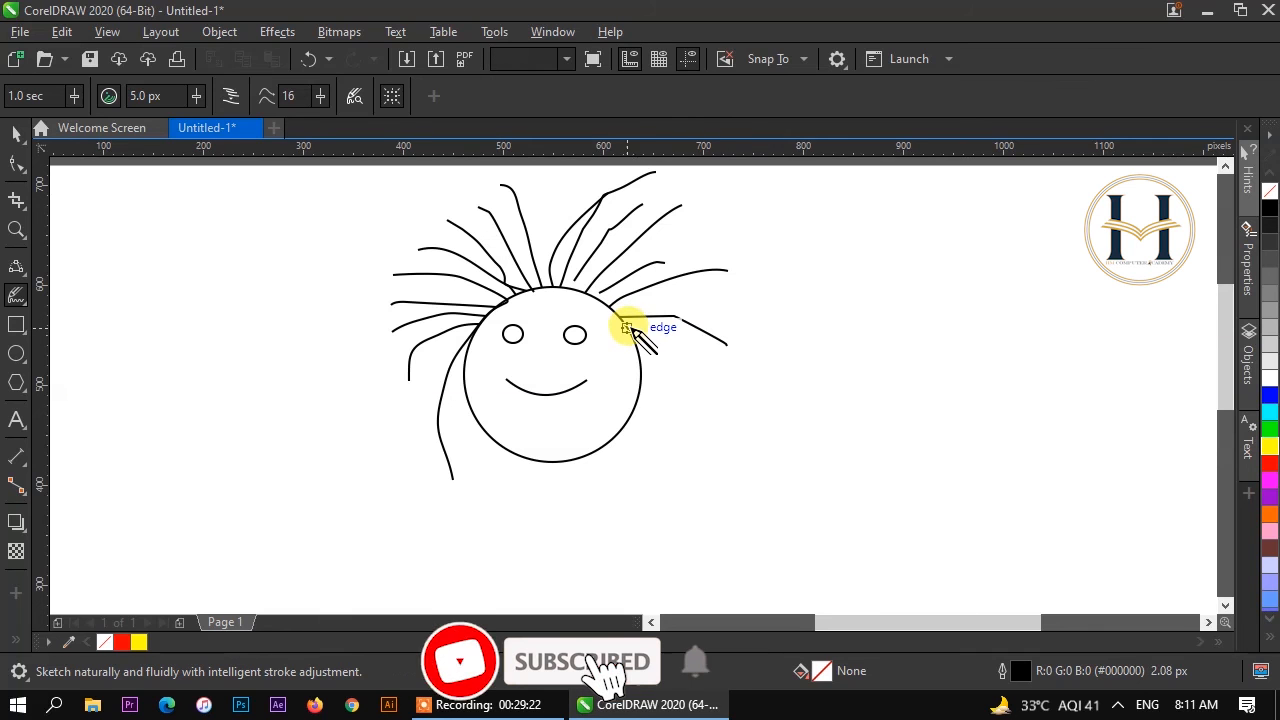
Step: Sketch long hair strands falling down and outward from the right edge of the face circle
mouse_move(628, 330)
mouse_down()
mouse_move(703, 363)
mouse_move(715, 420)
mouse_move(741, 456)
mouse_up()
mouse_move(720, 428)
mouse_down()
mouse_move(644, 388)
mouse_move(691, 435)
mouse_move(639, 412)
mouse_move(677, 486)
mouse_up()
mouse_move(700, 362)
mouse_down()
mouse_move(628, 330)
mouse_move(700, 323)
mouse_move(815, 556)
mouse_up()
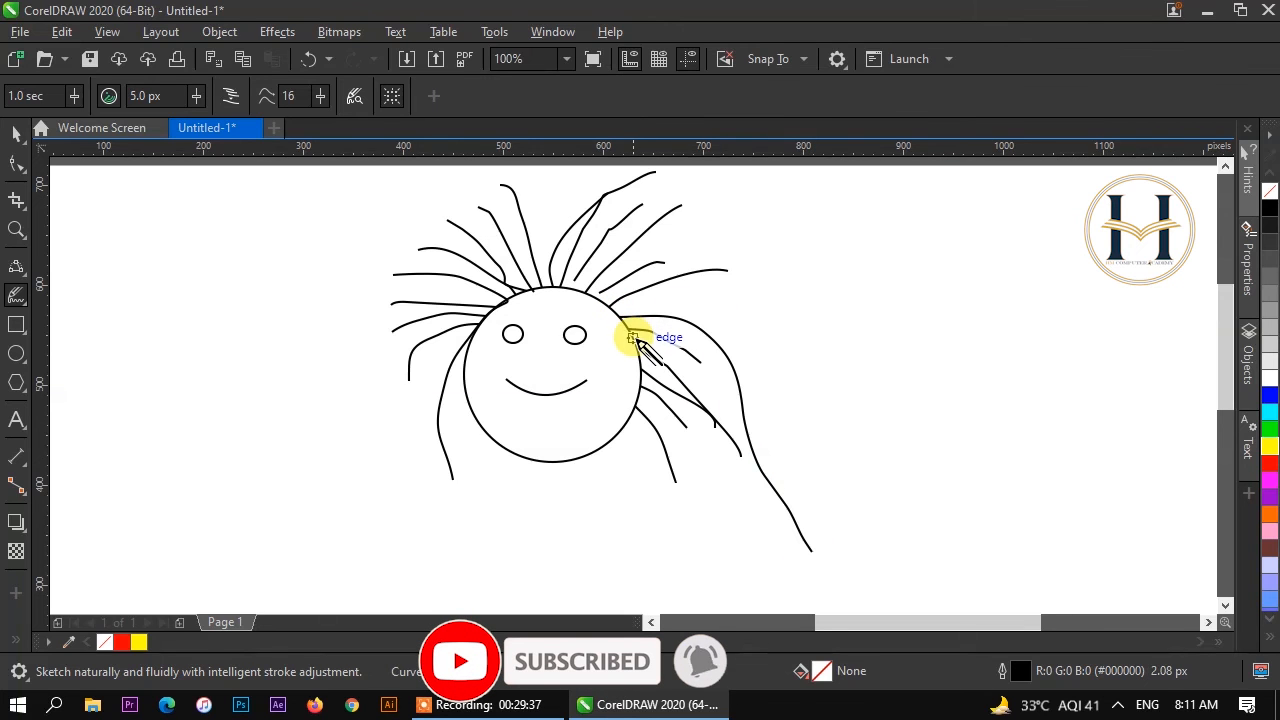
mouse_move(632, 340)
mouse_down()
mouse_move(775, 352)
mouse_move(836, 550)
mouse_up()
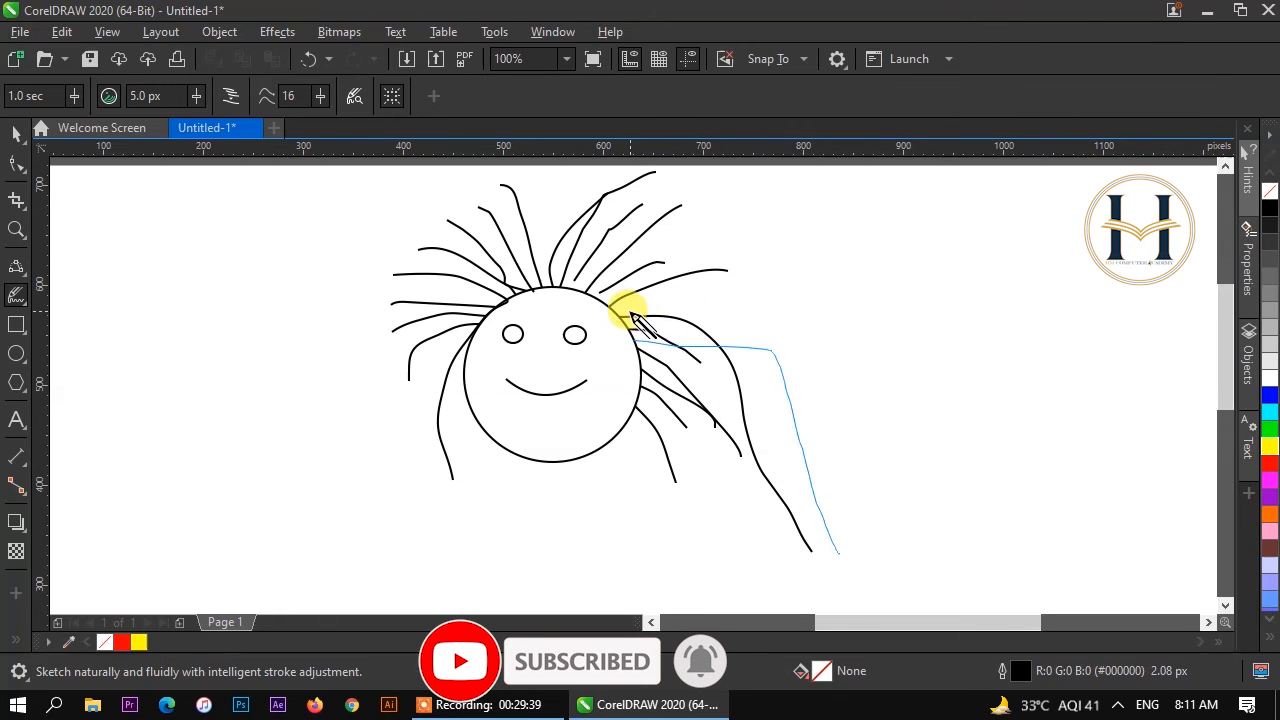
mouse_move(628, 316)
mouse_down()
mouse_move(714, 318)
mouse_move(820, 480)
mouse_up()
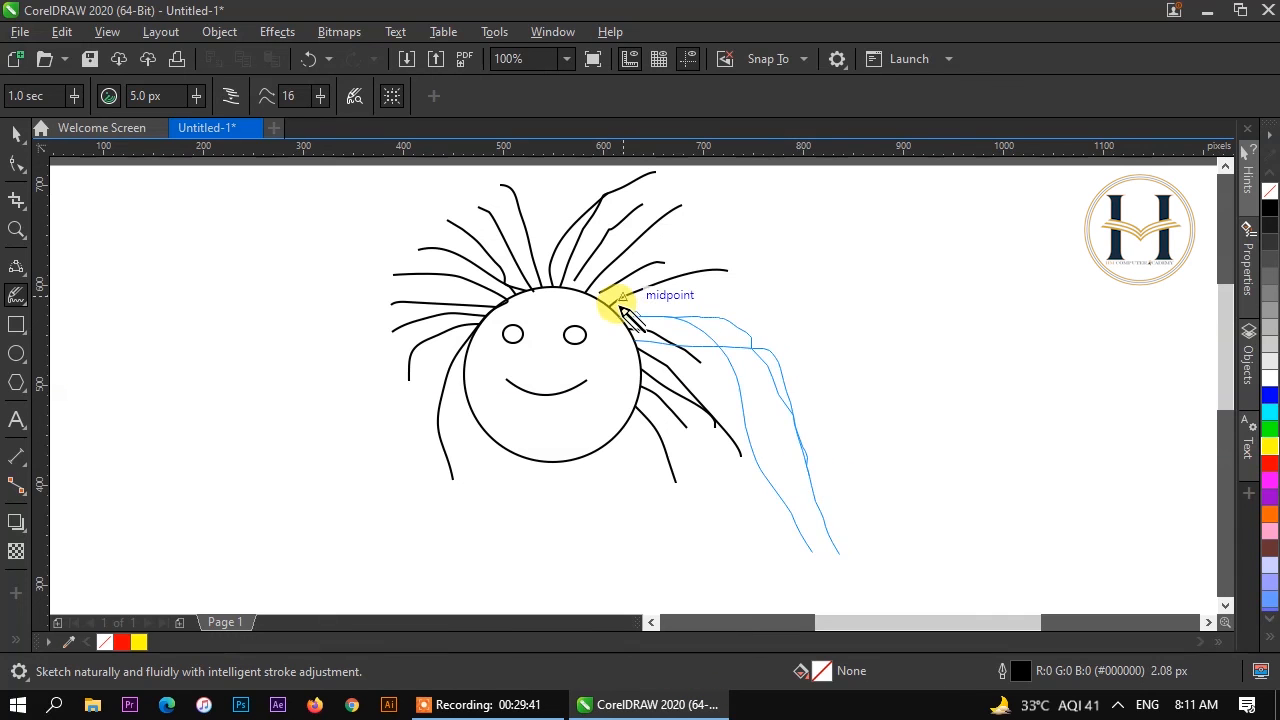
mouse_move(622, 312)
mouse_down()
mouse_move(704, 310)
mouse_move(805, 452)
mouse_up()
Step: Add more hair strands hanging down along the left side of the face circle
drag(434, 303, 505, 300)
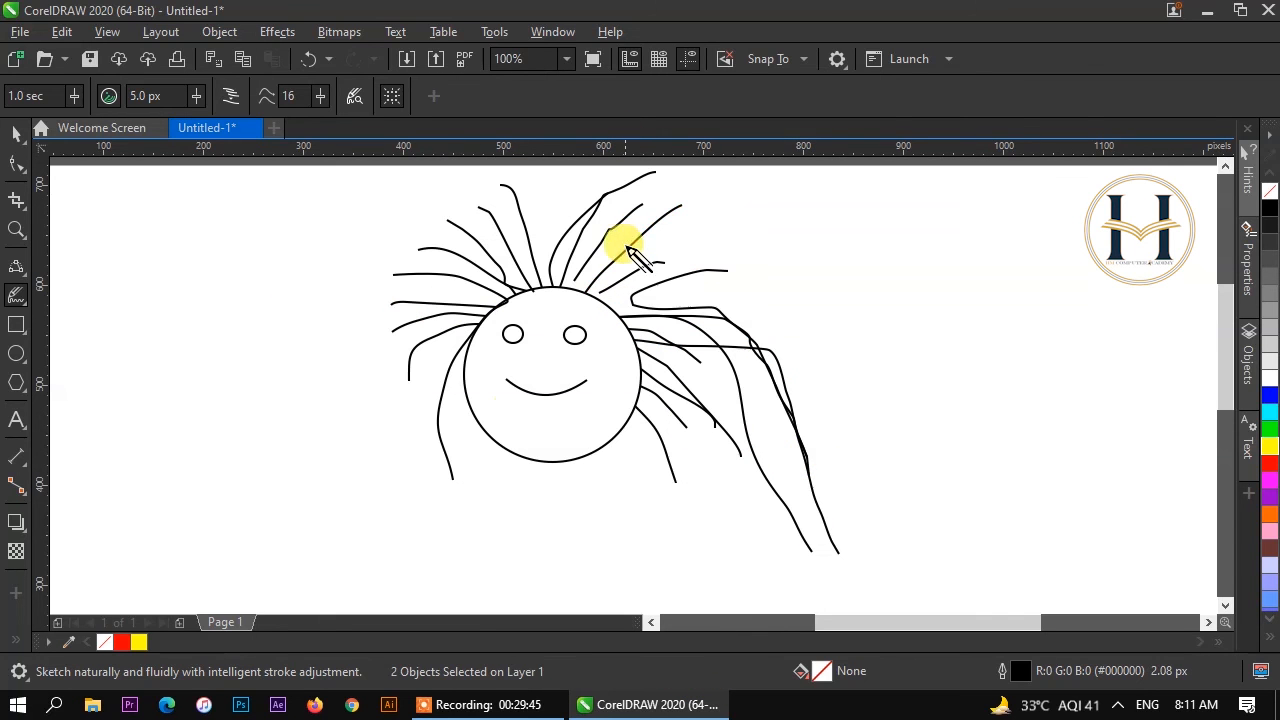
mouse_move(409, 378)
mouse_down()
mouse_move(414, 350)
mouse_move(457, 330)
mouse_move(468, 515)
mouse_up()
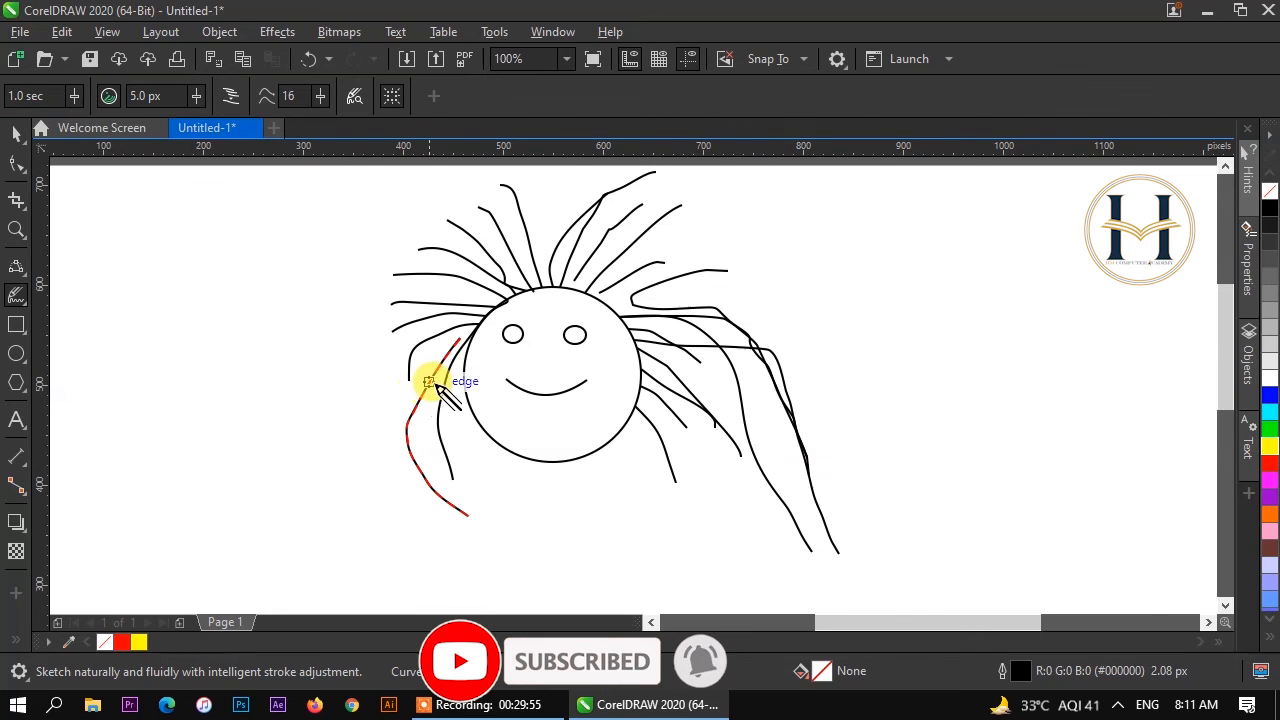
mouse_move(466, 402)
mouse_down()
mouse_move(460, 449)
mouse_move(487, 512)
mouse_up()
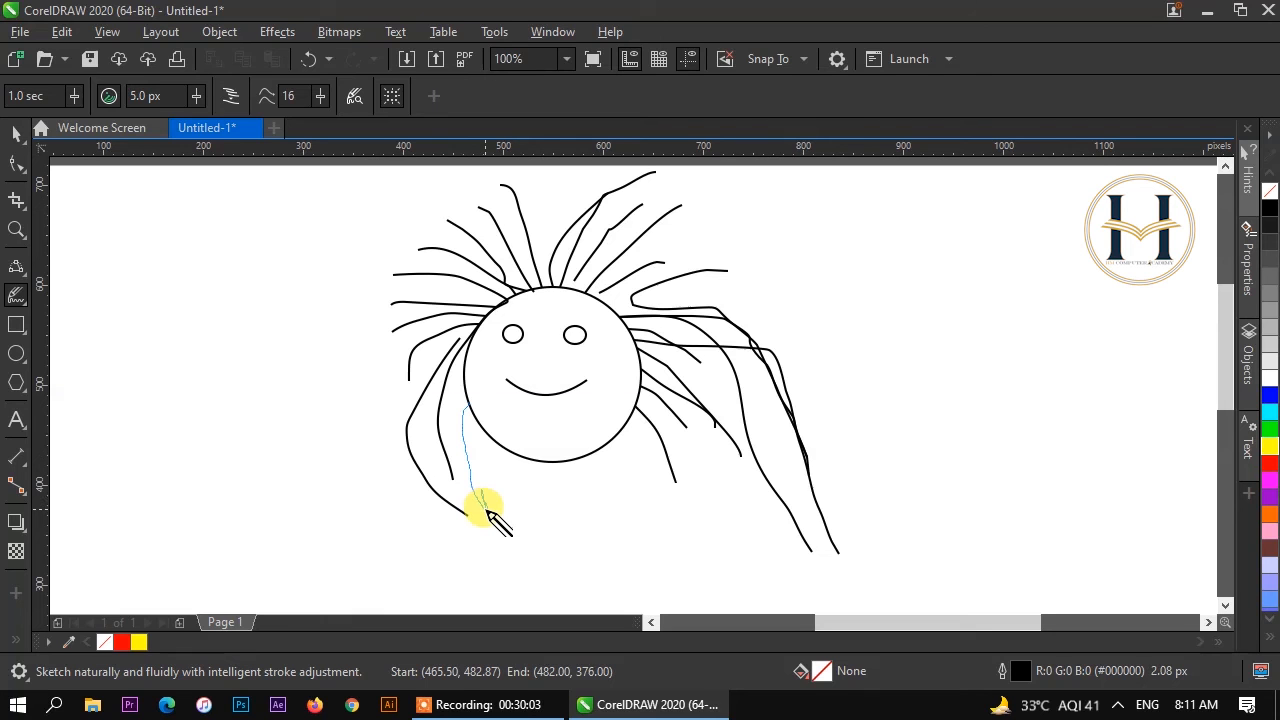
drag(487, 512, 487, 512)
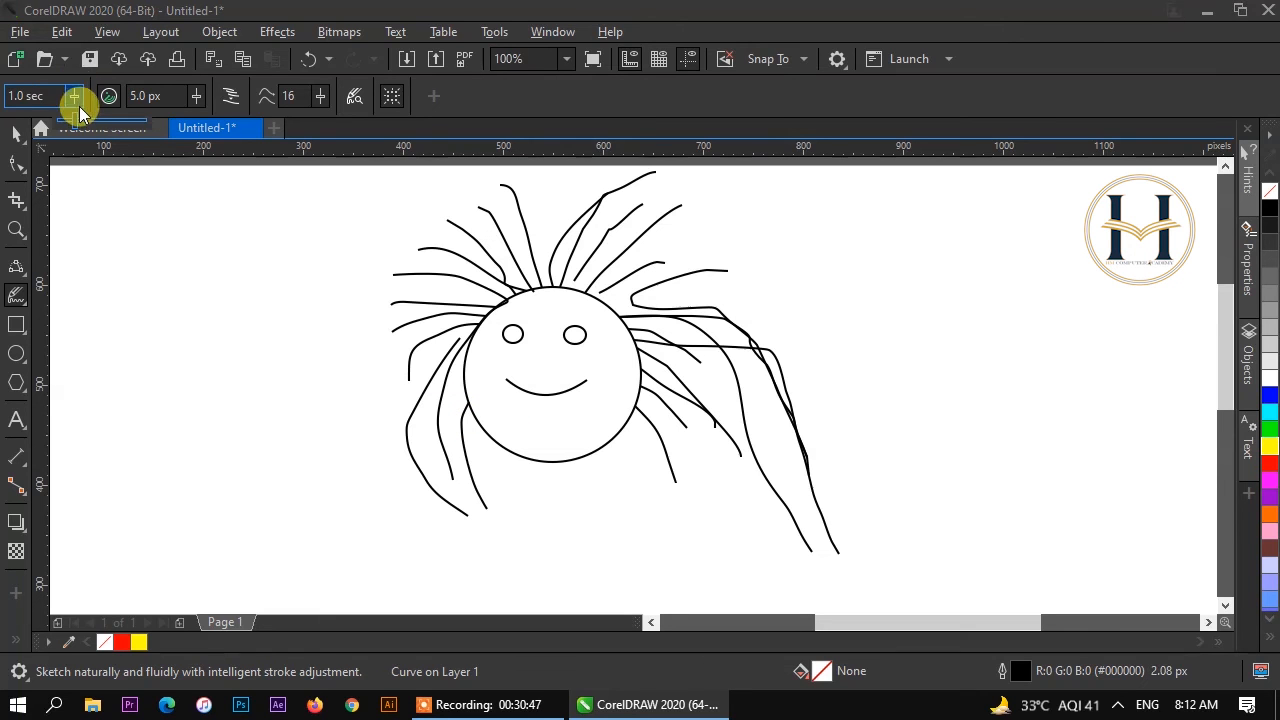
Step: Set the LiveSketch timer to 2.3 sec and sketch more strands below the chin's left half and out past the left hair
drag(87, 118, 98, 118)
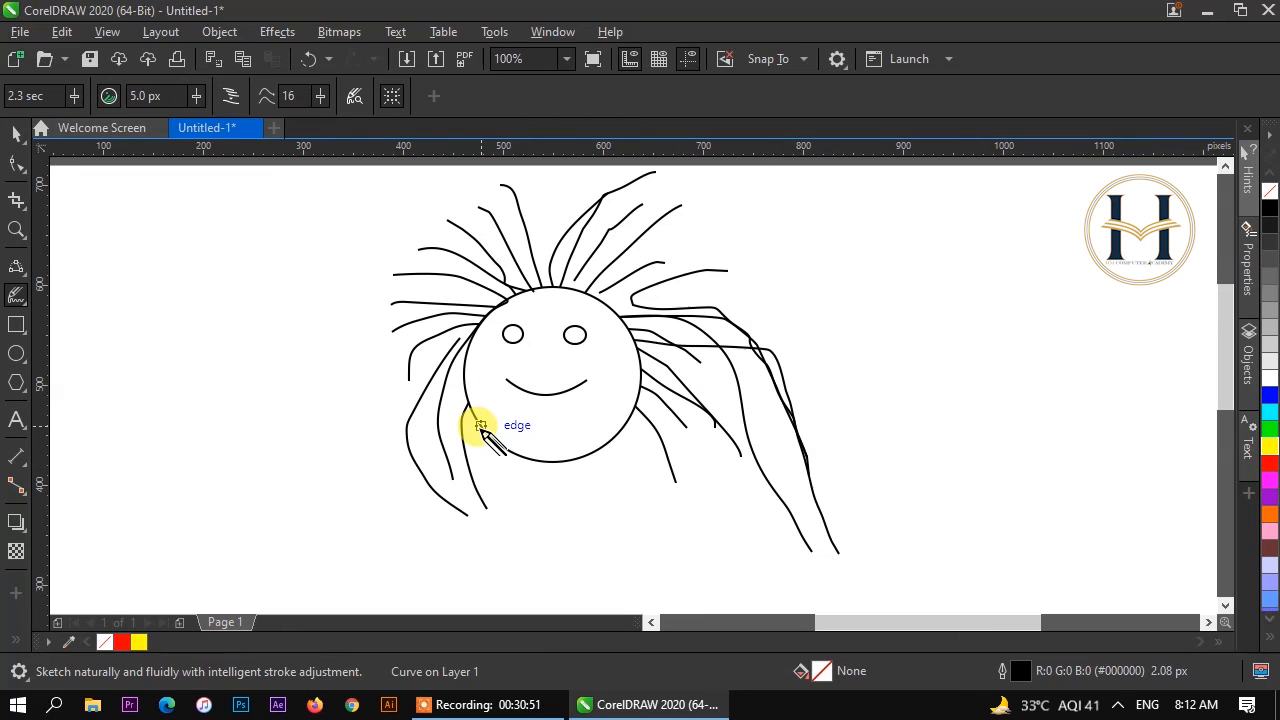
drag(481, 428, 500, 506)
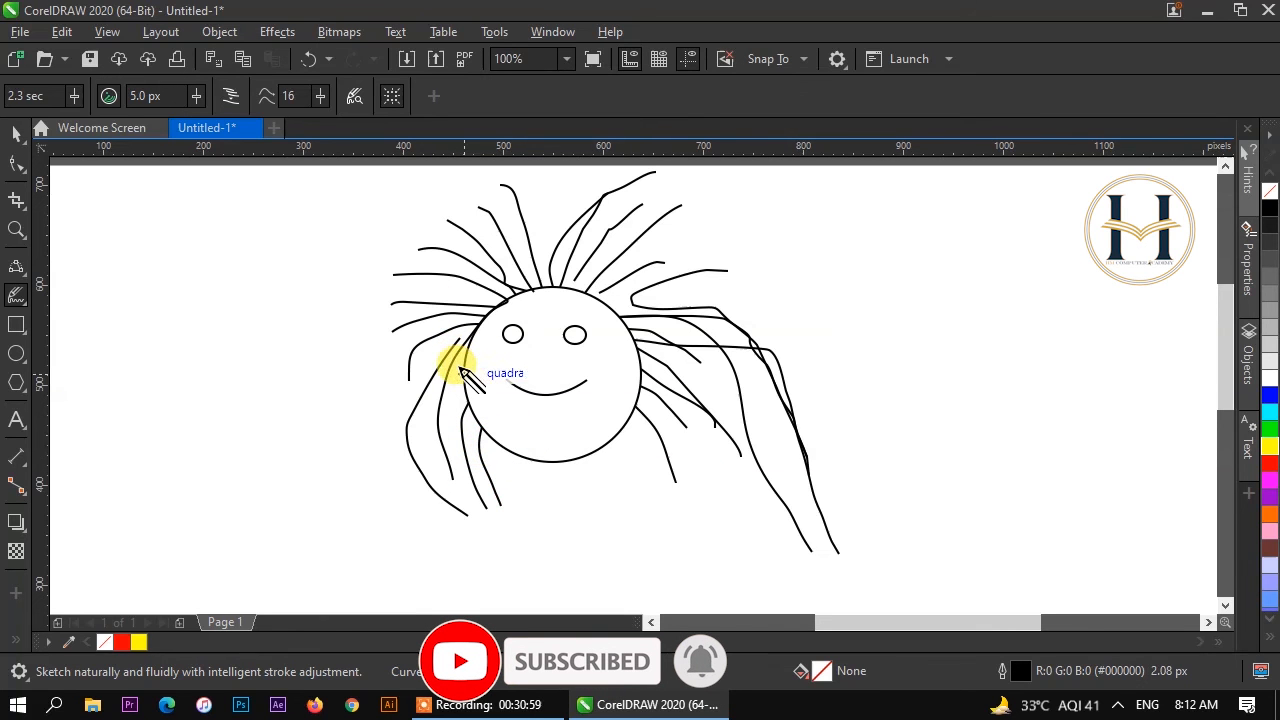
drag(503, 447, 535, 550)
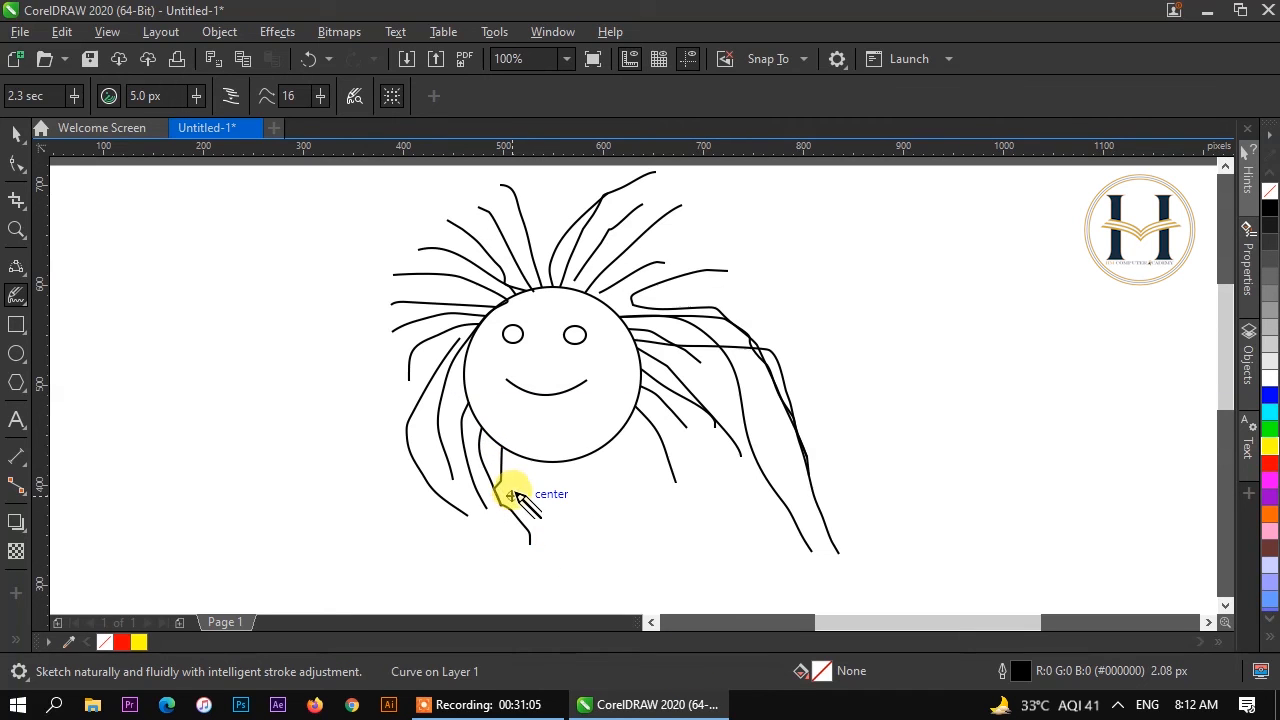
mouse_move(522, 456)
mouse_down()
mouse_move(534, 506)
mouse_move(560, 537)
mouse_up()
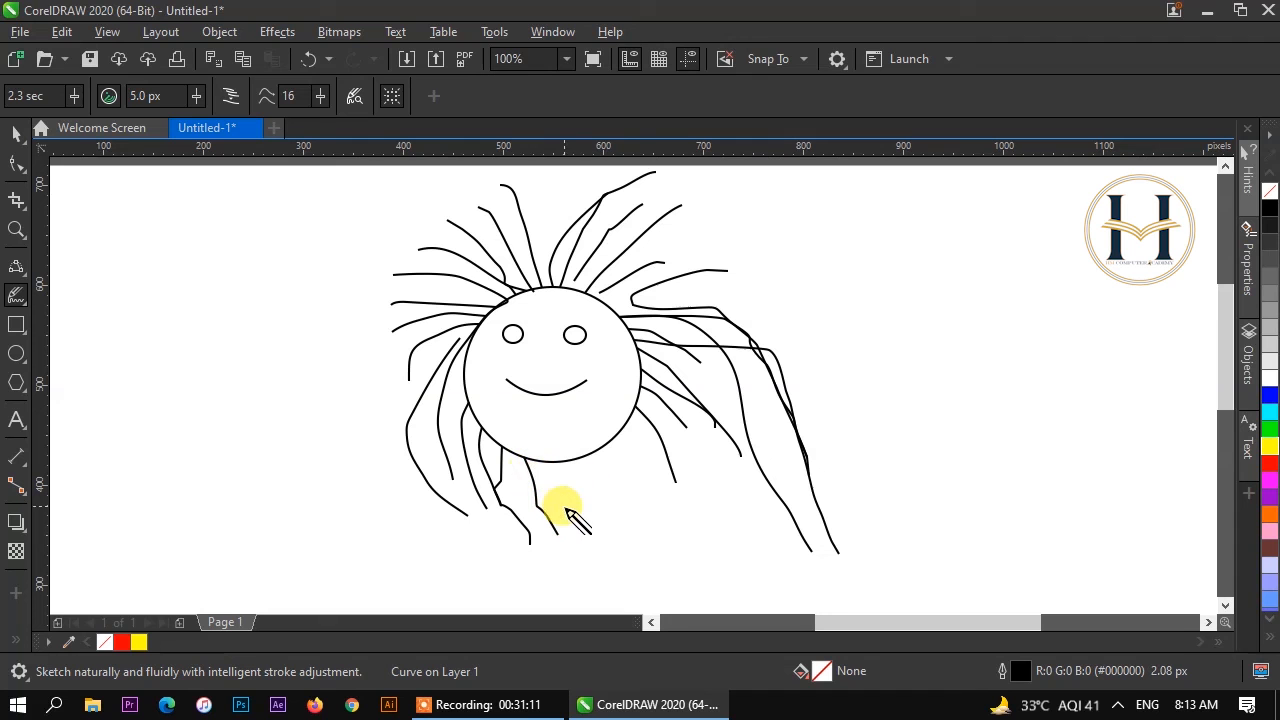
drag(322, 281, 518, 300)
drag(333, 303, 451, 309)
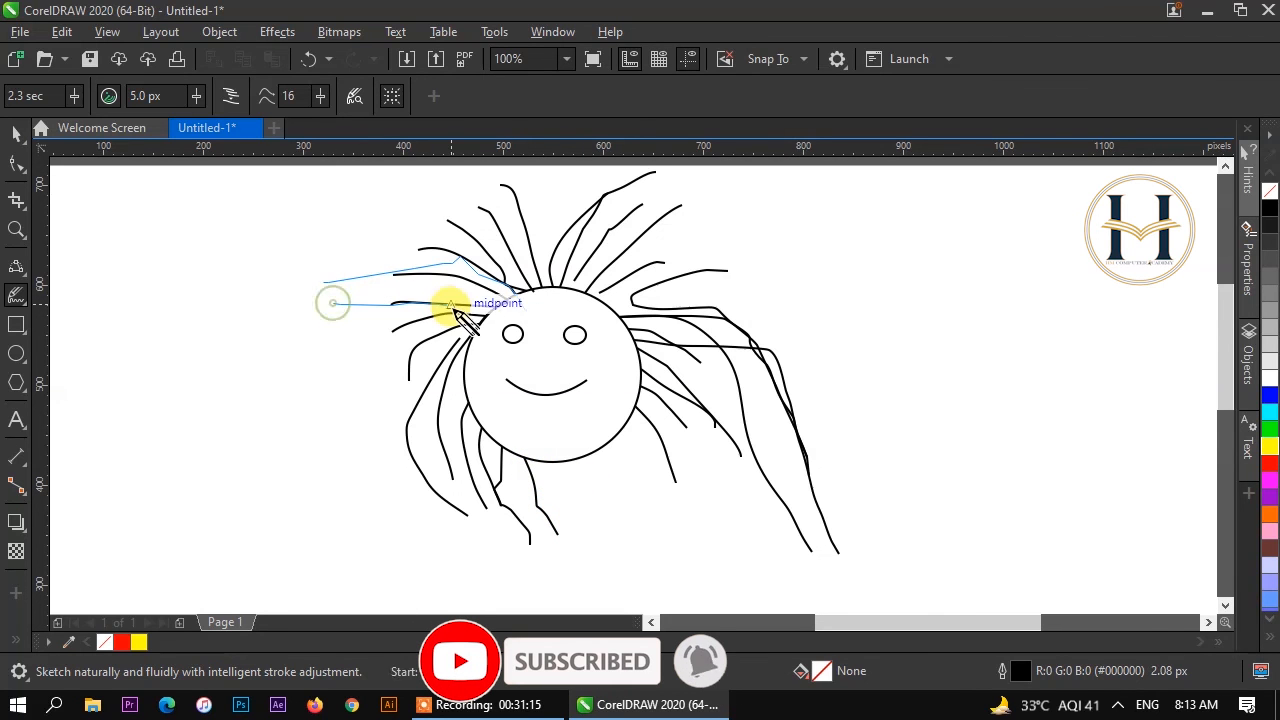
drag(326, 337, 431, 341)
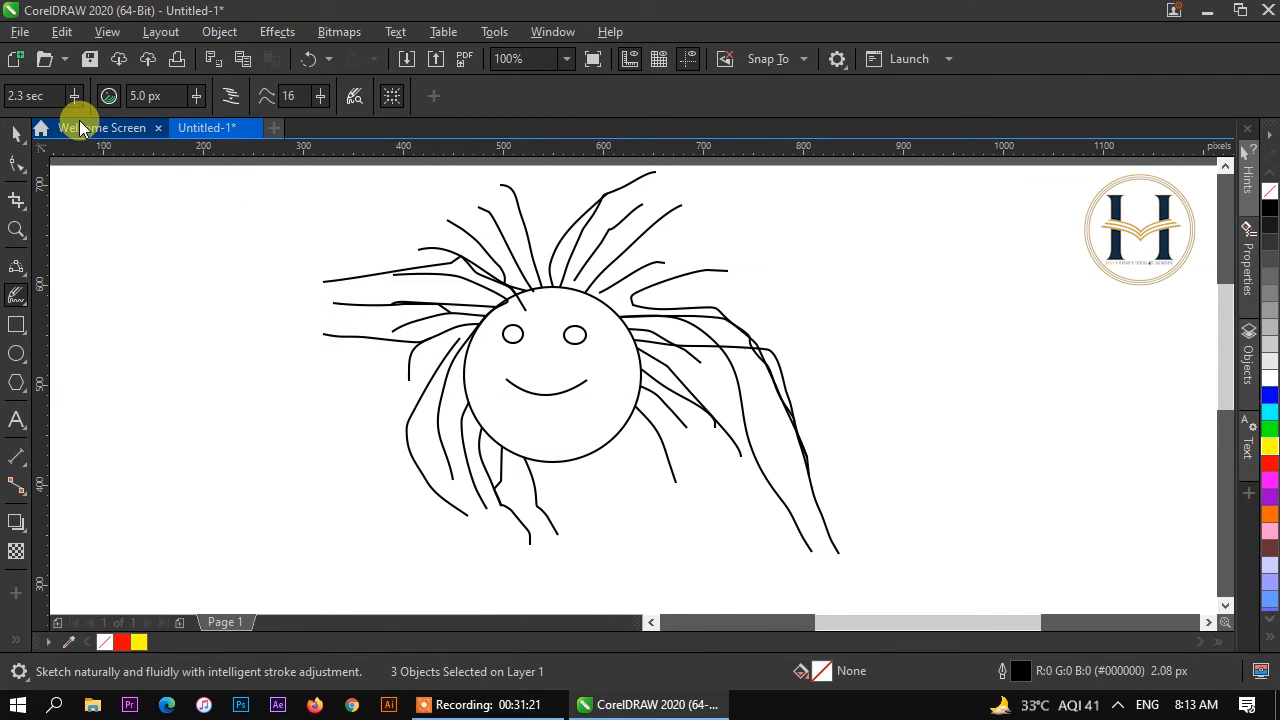
Step: Set the LiveSketch timer to 0.0 sec and sketch short inward strands through the hair on both sides of the face
drag(74, 99, 40, 103)
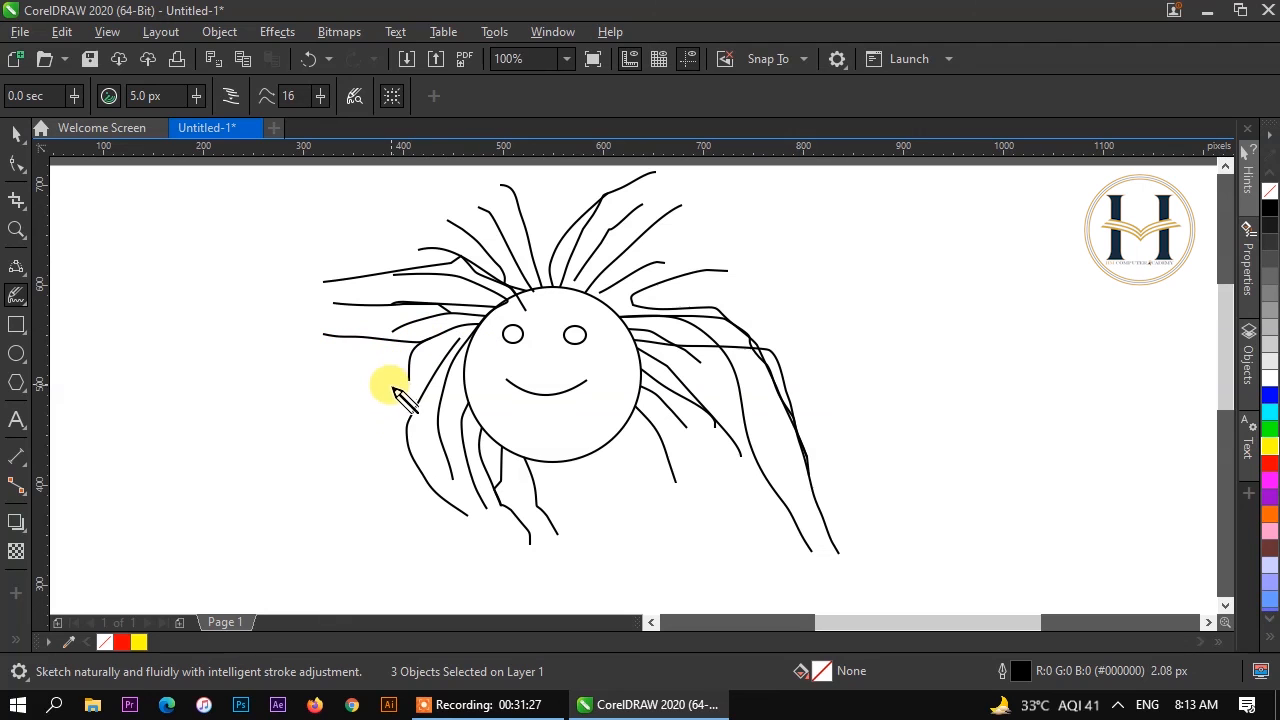
drag(398, 421, 465, 348)
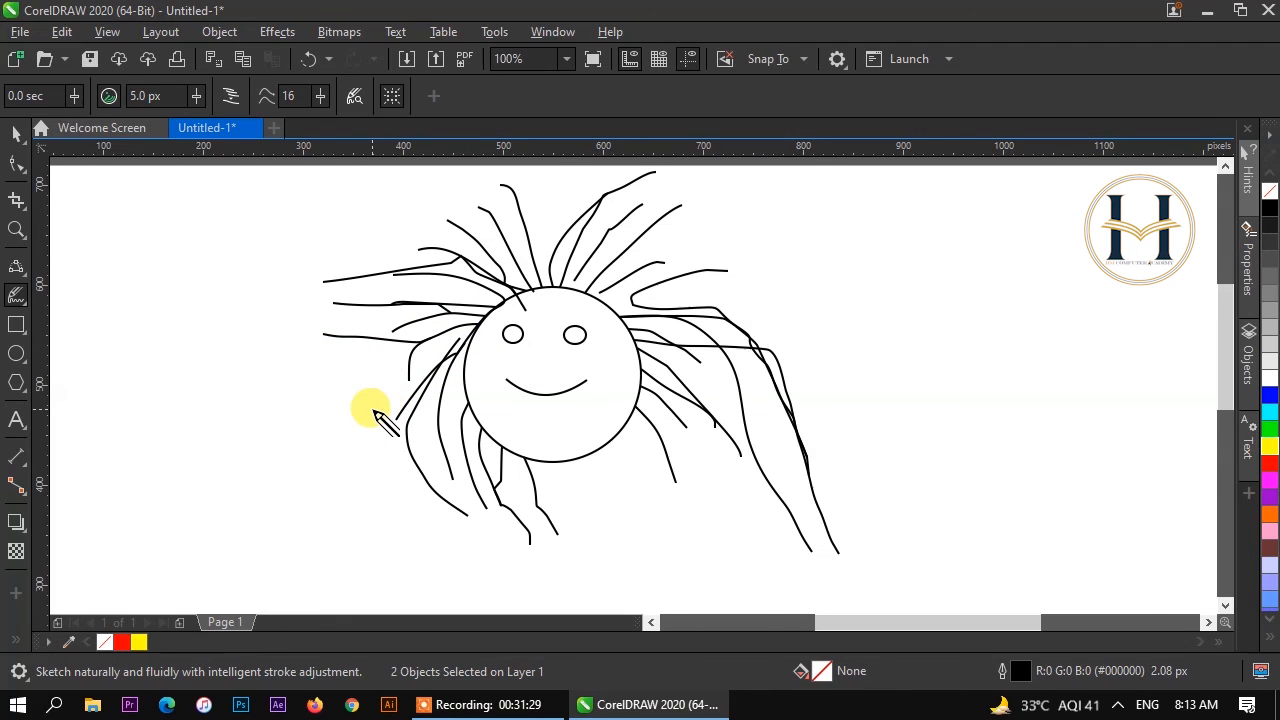
drag(371, 409, 474, 320)
drag(381, 361, 465, 294)
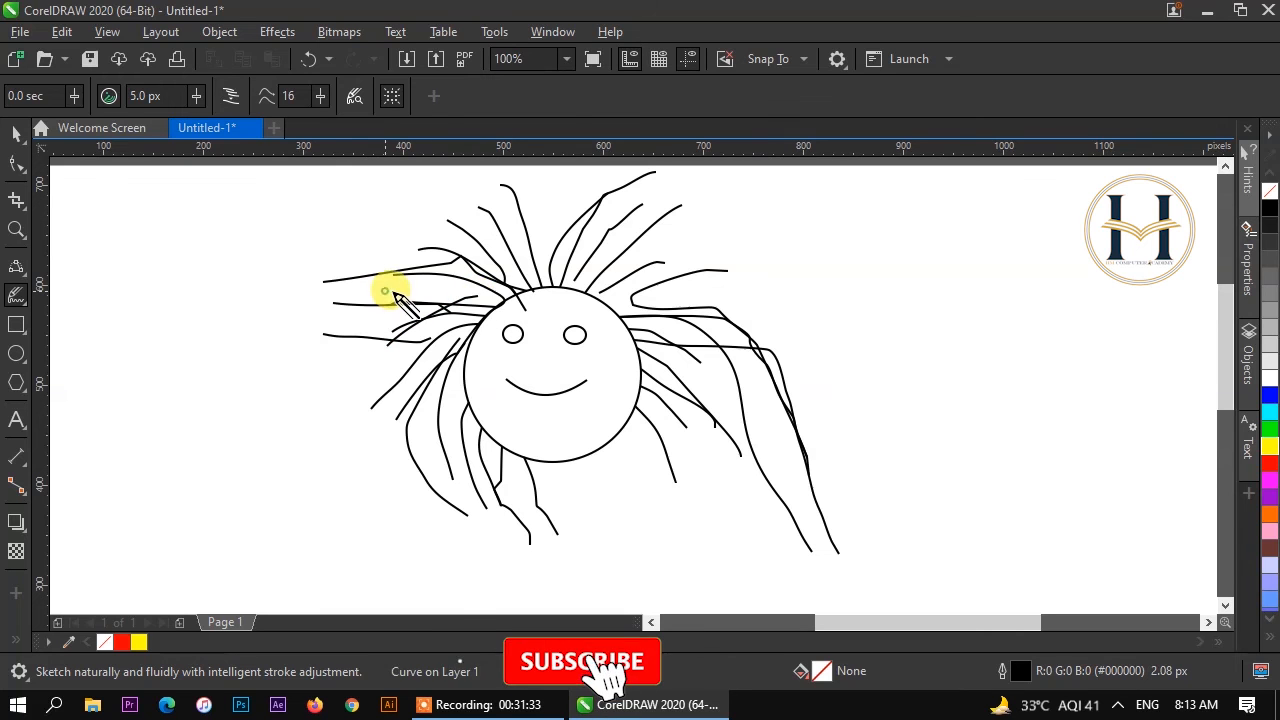
drag(386, 292, 500, 286)
drag(687, 271, 614, 306)
mouse_move(700, 237)
mouse_down()
mouse_move(612, 286)
mouse_move(640, 274)
mouse_move(627, 288)
mouse_up()
Step: Set the LiveSketch curve smoothing to 74
click(145, 95)
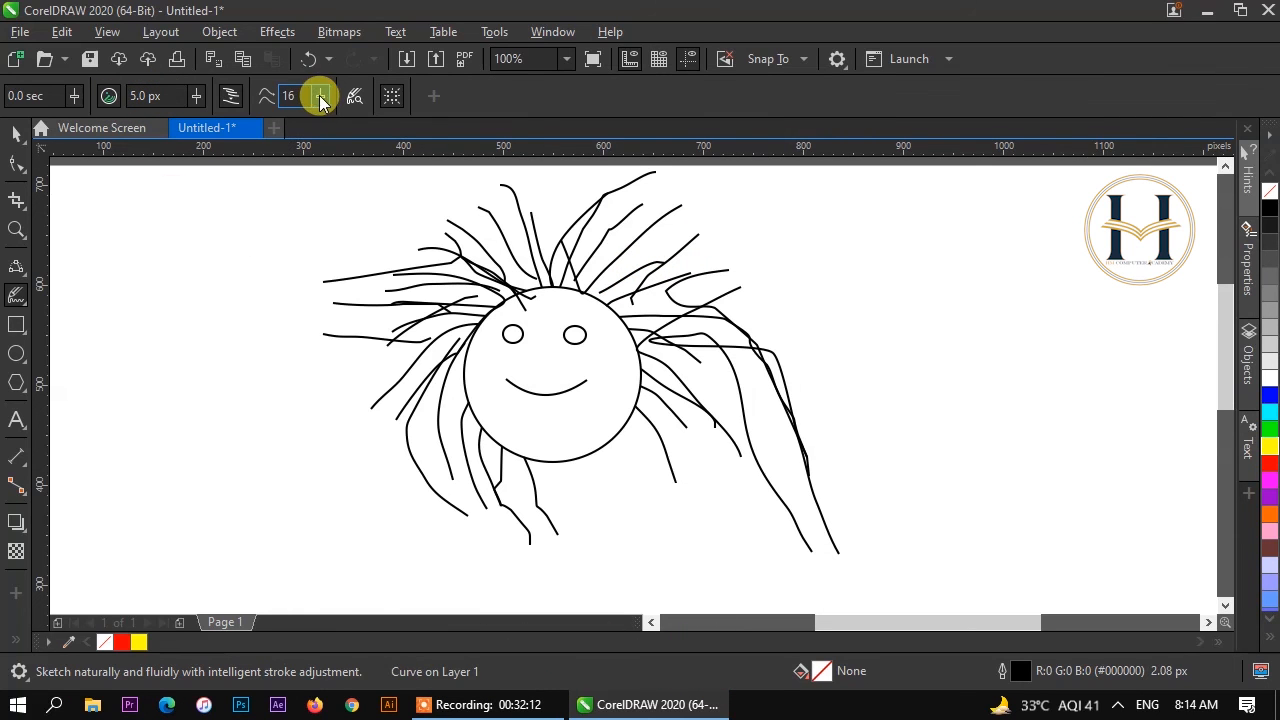
click(320, 96)
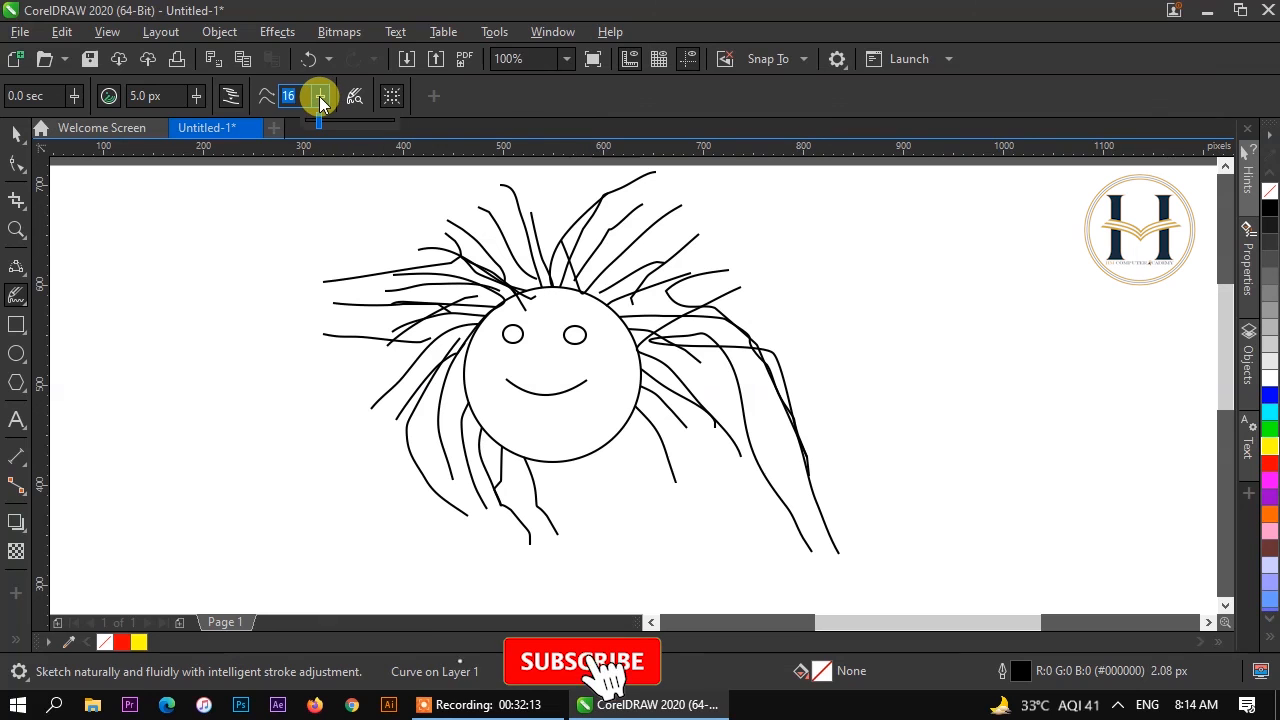
drag(320, 120, 372, 130)
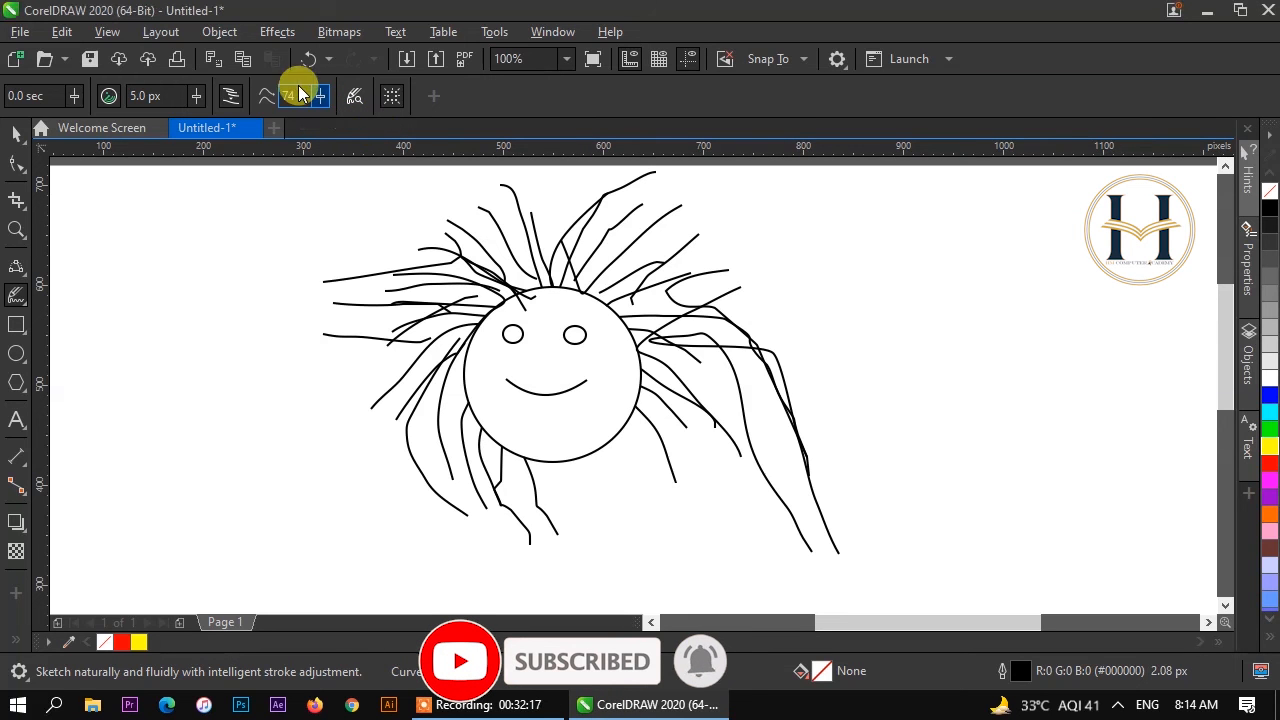
Step: Sketch a long wavy curve down the blank area left of the face and a zigzag curve to its right
mouse_move(76, 275)
mouse_down()
mouse_move(124, 330)
mouse_move(149, 344)
mouse_move(172, 332)
mouse_move(195, 371)
mouse_move(219, 349)
mouse_move(231, 376)
mouse_move(247, 358)
mouse_move(261, 393)
mouse_move(281, 377)
mouse_move(315, 483)
mouse_move(320, 448)
mouse_move(344, 508)
mouse_move(369, 445)
mouse_move(396, 524)
mouse_move(399, 512)
mouse_move(421, 543)
mouse_move(426, 528)
mouse_move(467, 589)
mouse_move(468, 529)
mouse_move(491, 582)
mouse_up()
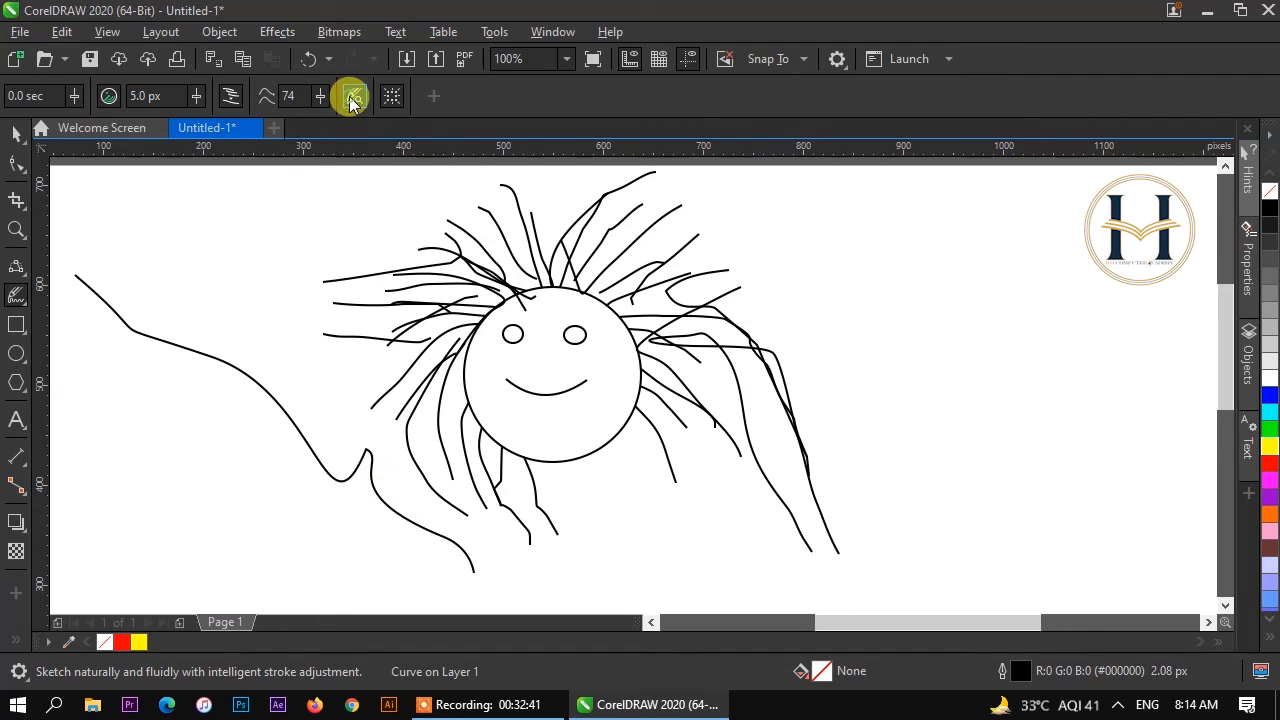
mouse_move(850, 365)
mouse_down()
mouse_move(883, 292)
mouse_move(955, 355)
mouse_move(993, 292)
mouse_move(1019, 327)
mouse_move(1042, 297)
mouse_move(1073, 372)
mouse_up()
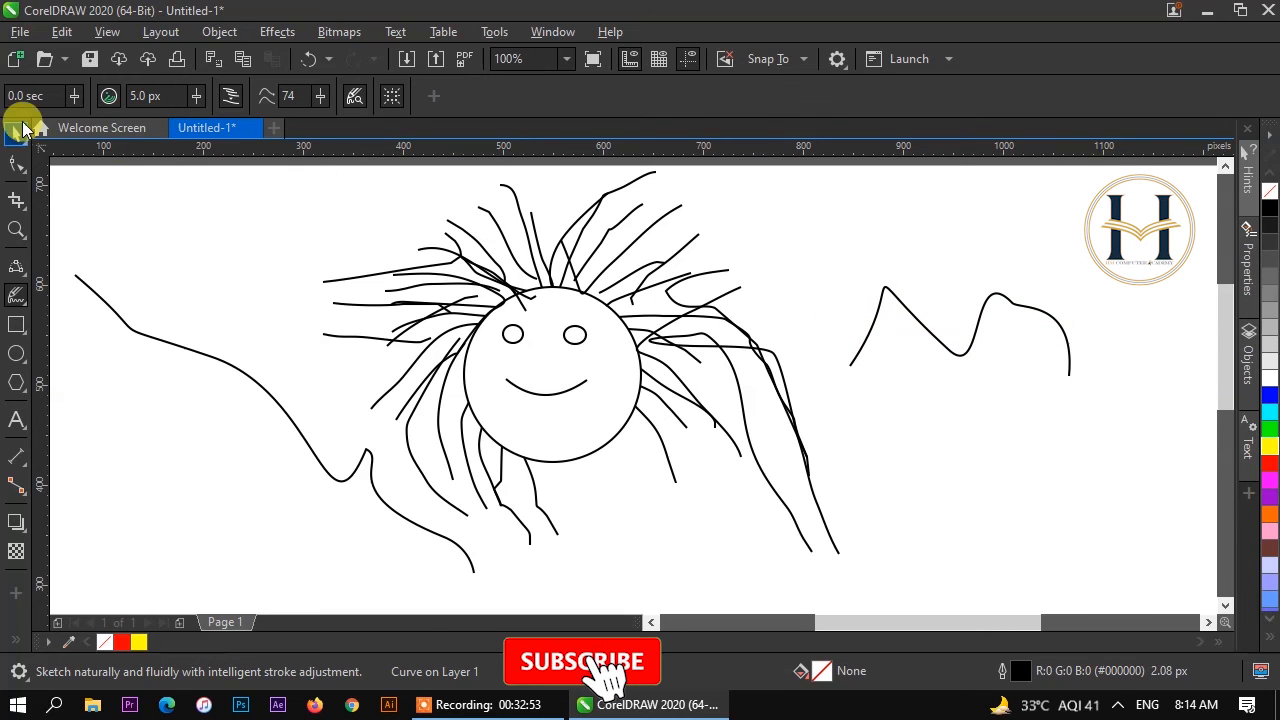
Step: Set the LiveSketch timer to 3.3 sec and sketch a peaked wavy line in the empty page area below the face
drag(75, 100, 135, 125)
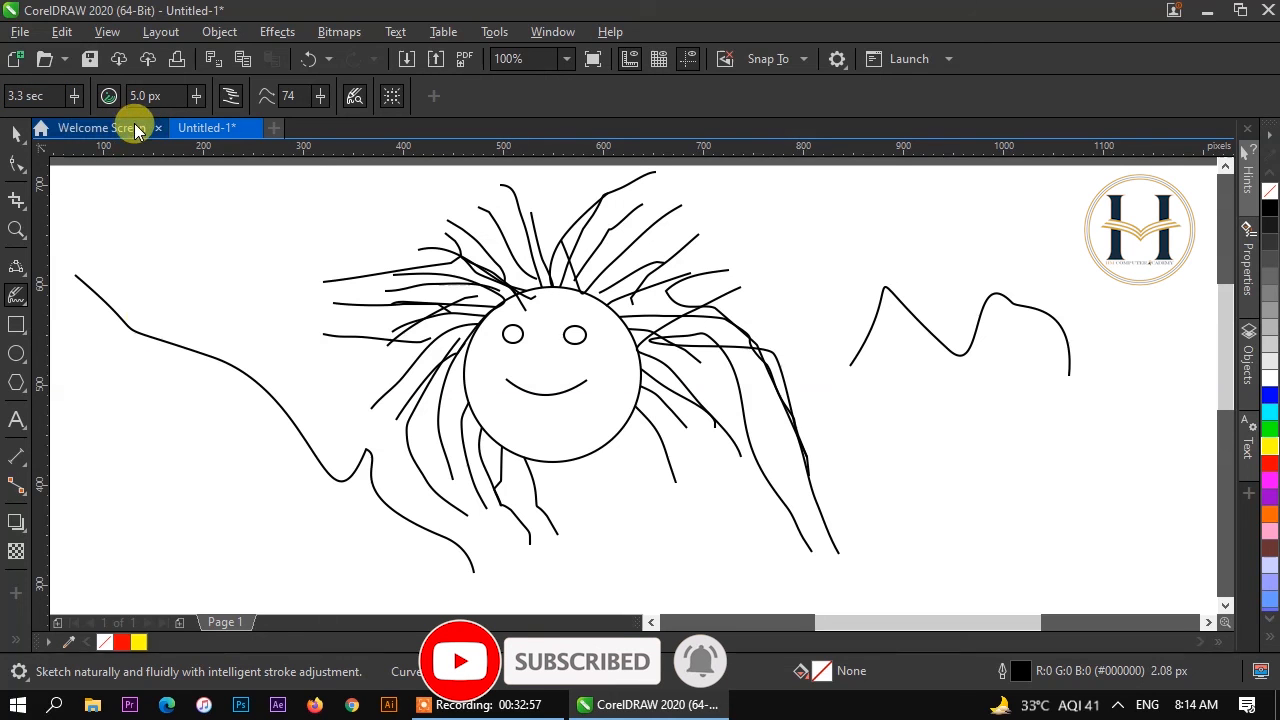
click(1226, 604)
click(1226, 604)
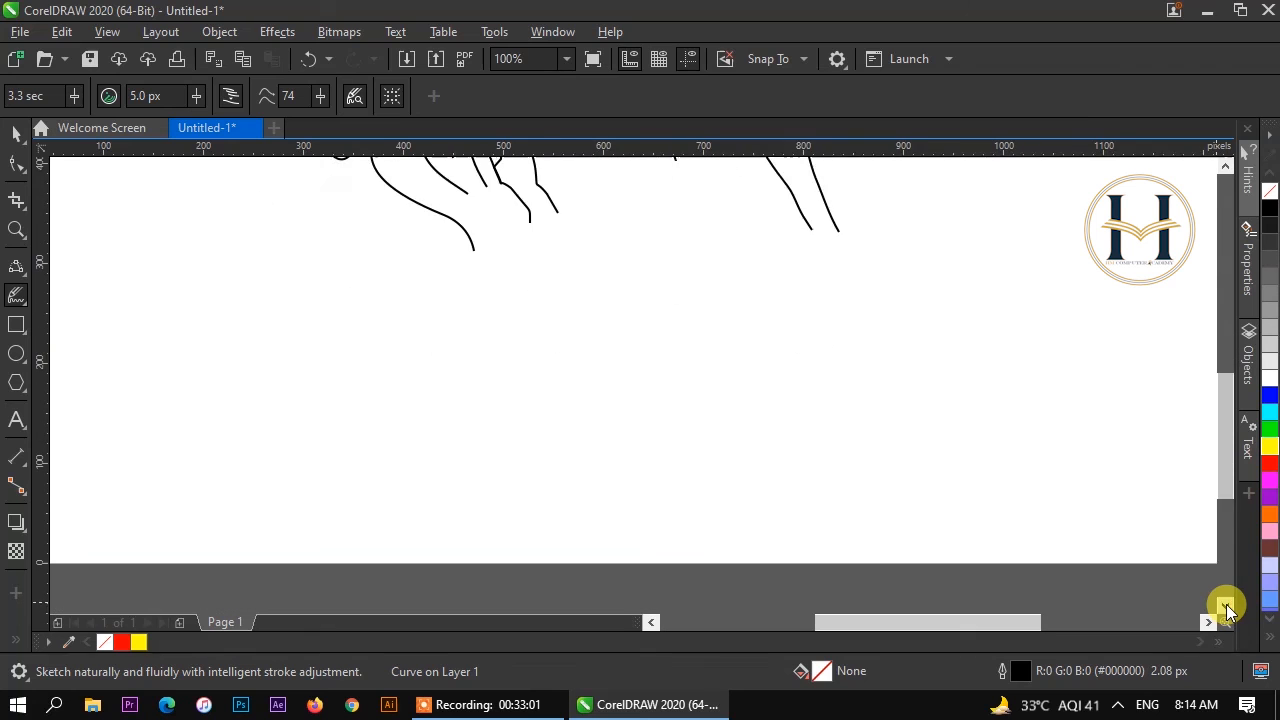
mouse_move(328, 275)
mouse_down()
mouse_move(429, 251)
mouse_move(485, 296)
mouse_move(523, 234)
mouse_move(558, 320)
mouse_move(610, 288)
mouse_move(650, 355)
mouse_move(671, 281)
mouse_move(689, 374)
mouse_up()
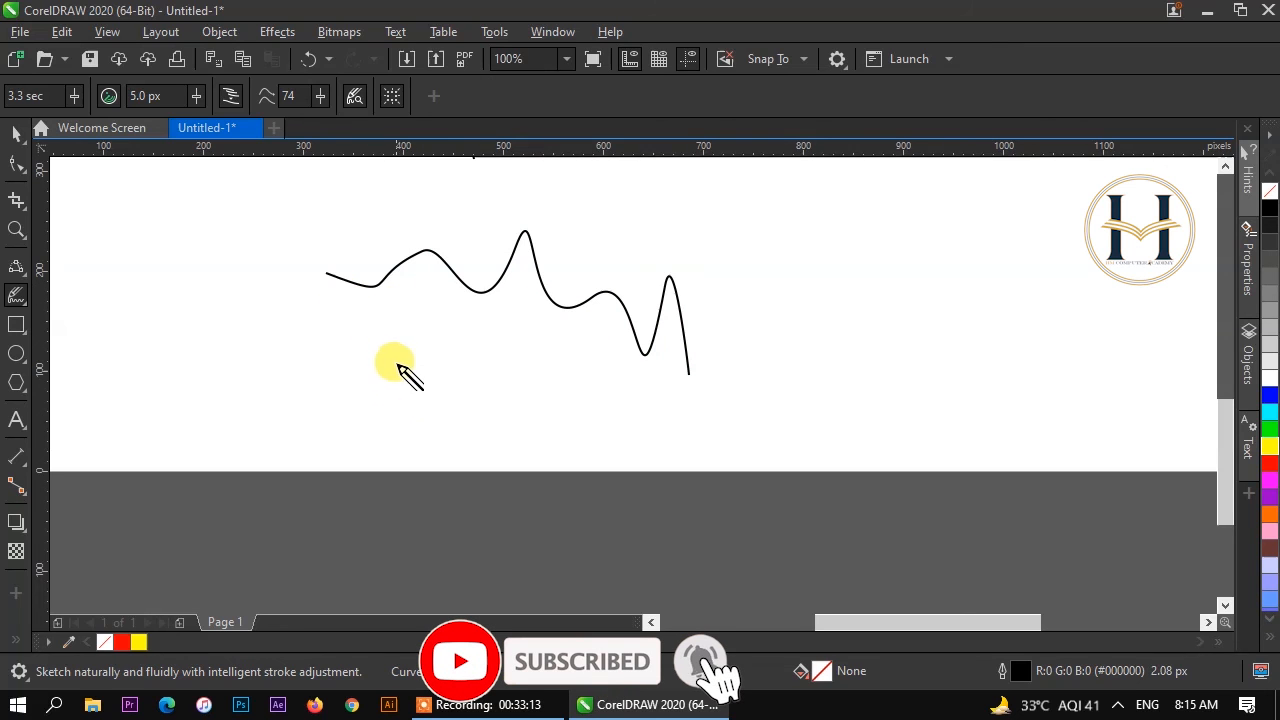
Step: Set the LiveSketch timer to 5.0 sec and sketch a second, gentler wavy line beneath the first
drag(79, 101, 126, 152)
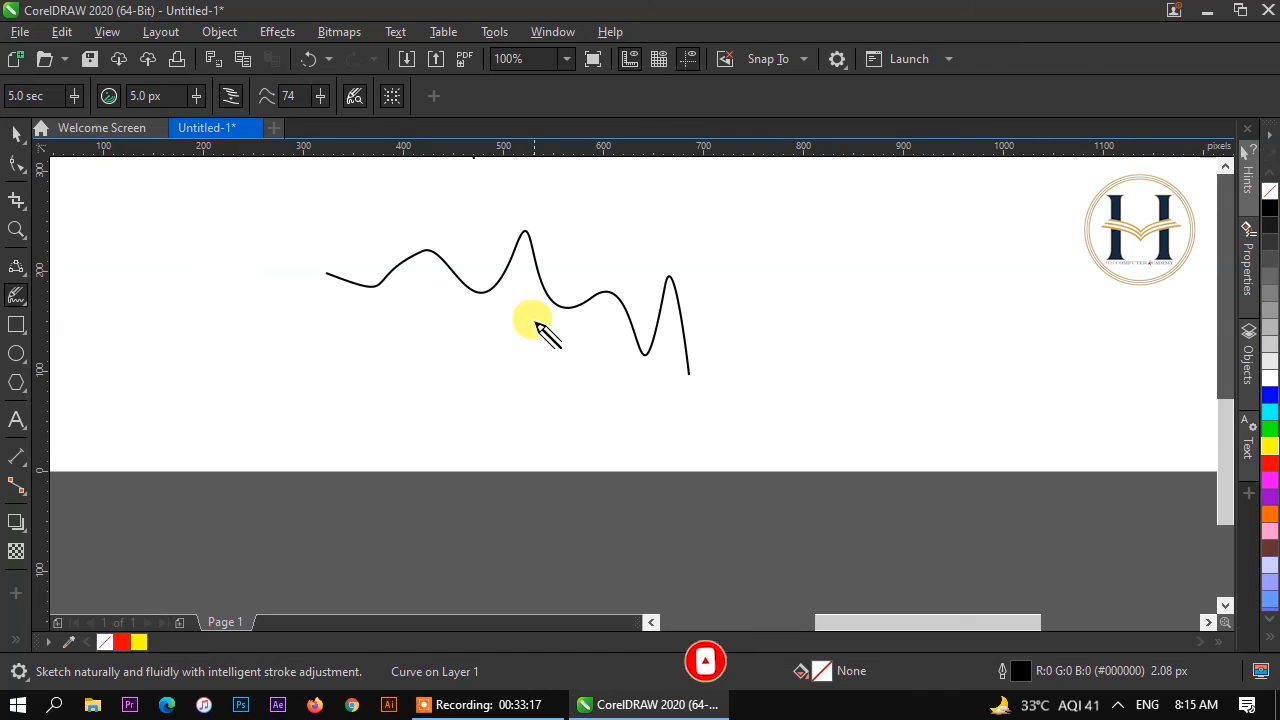
mouse_move(338, 356)
mouse_down()
mouse_move(419, 384)
mouse_move(439, 343)
mouse_move(526, 392)
mouse_move(568, 370)
mouse_move(591, 400)
mouse_up()
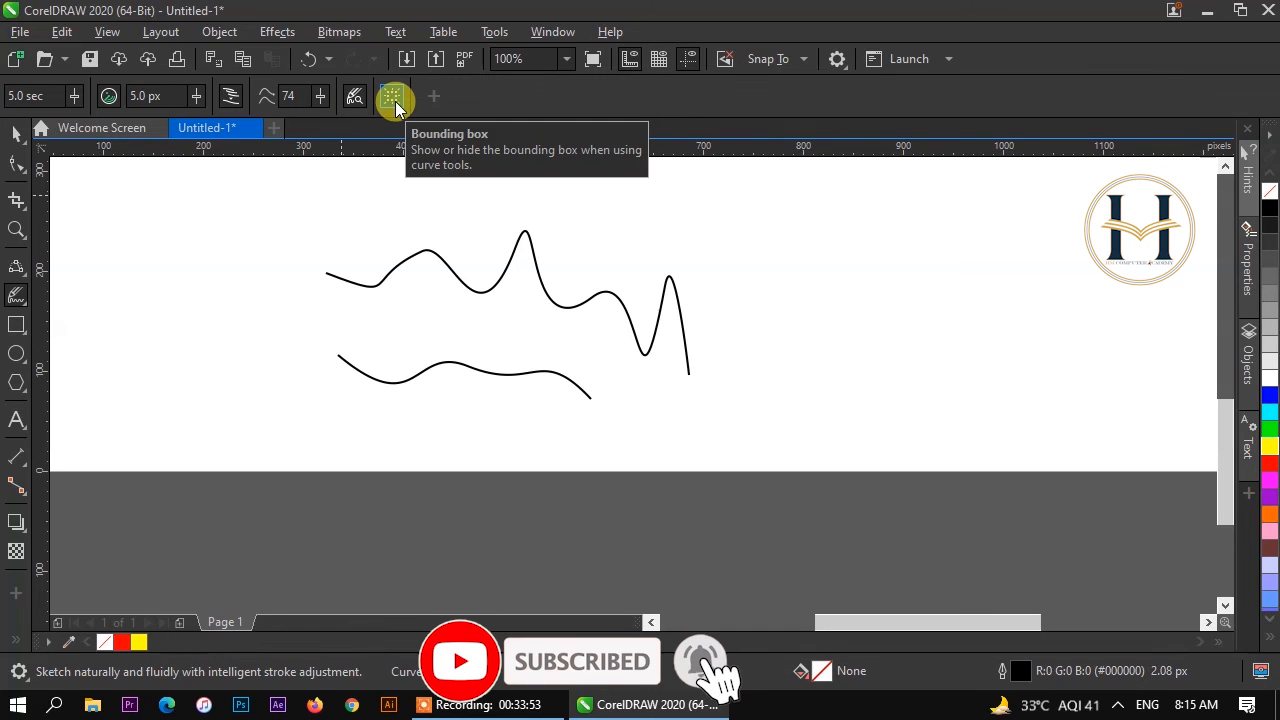
Step: Show the bounding box around the lower wavy line and hide it again
click(393, 95)
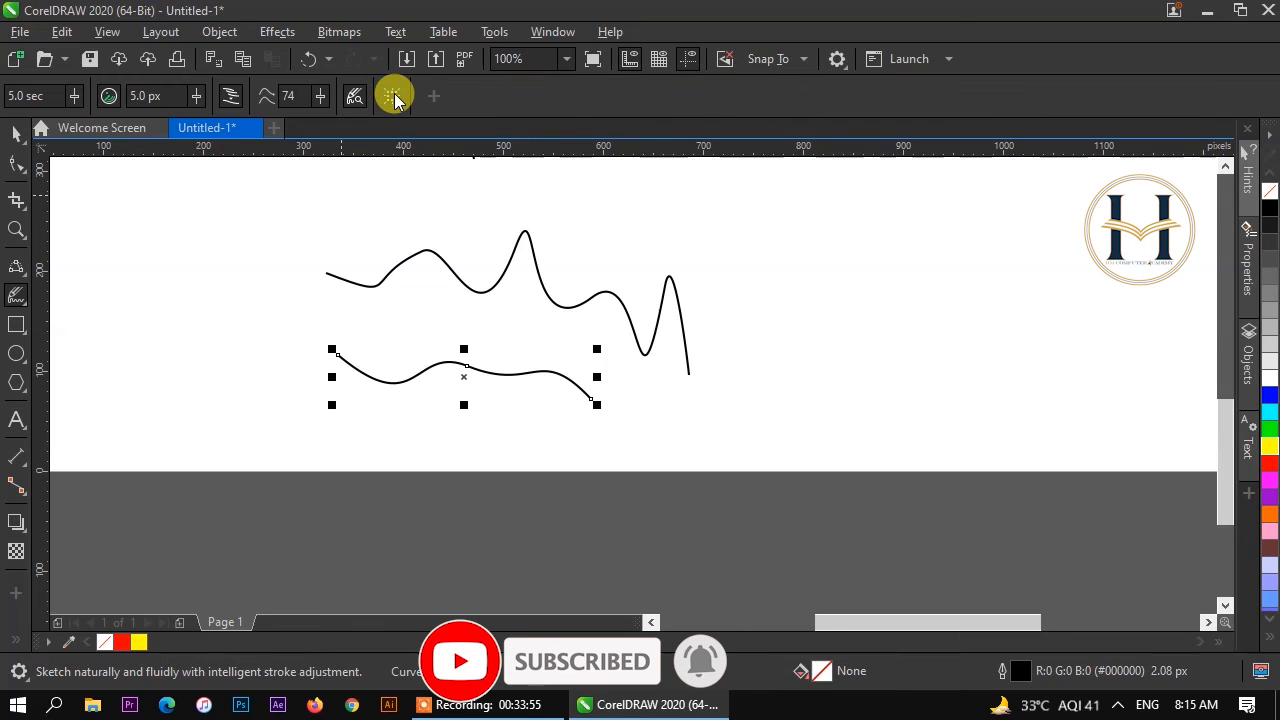
click(393, 95)
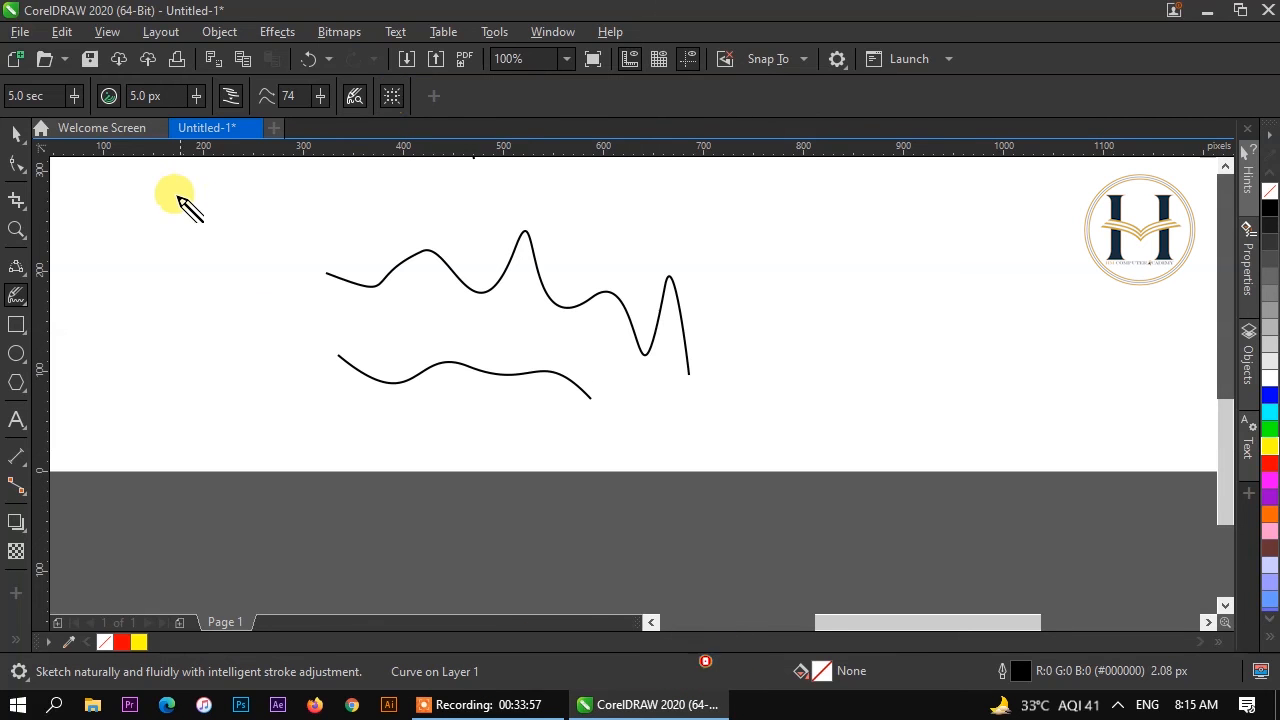
Step: Delete all objects from the page
key(ctrl+a)
key(Delete)
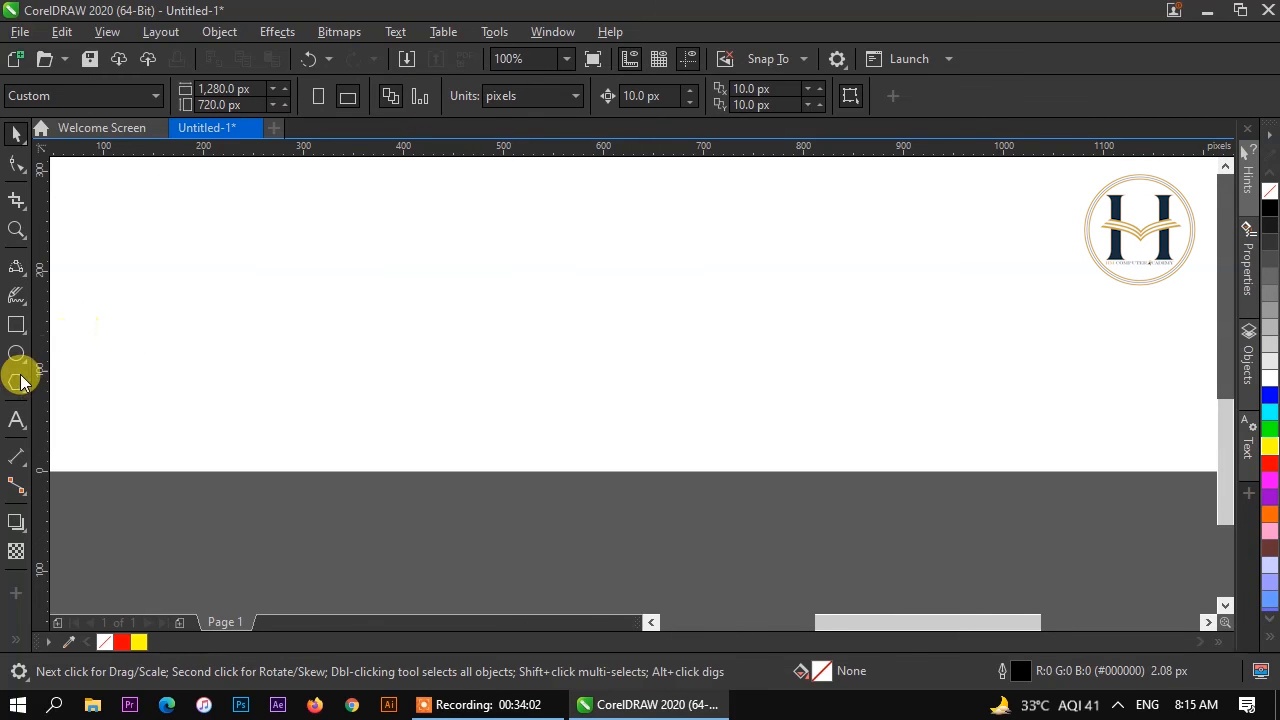
Step: Sketch a wide upright triangle, a narrow tilted triangle and a circle in a row with the Smart Drawing tool
click(24, 308)
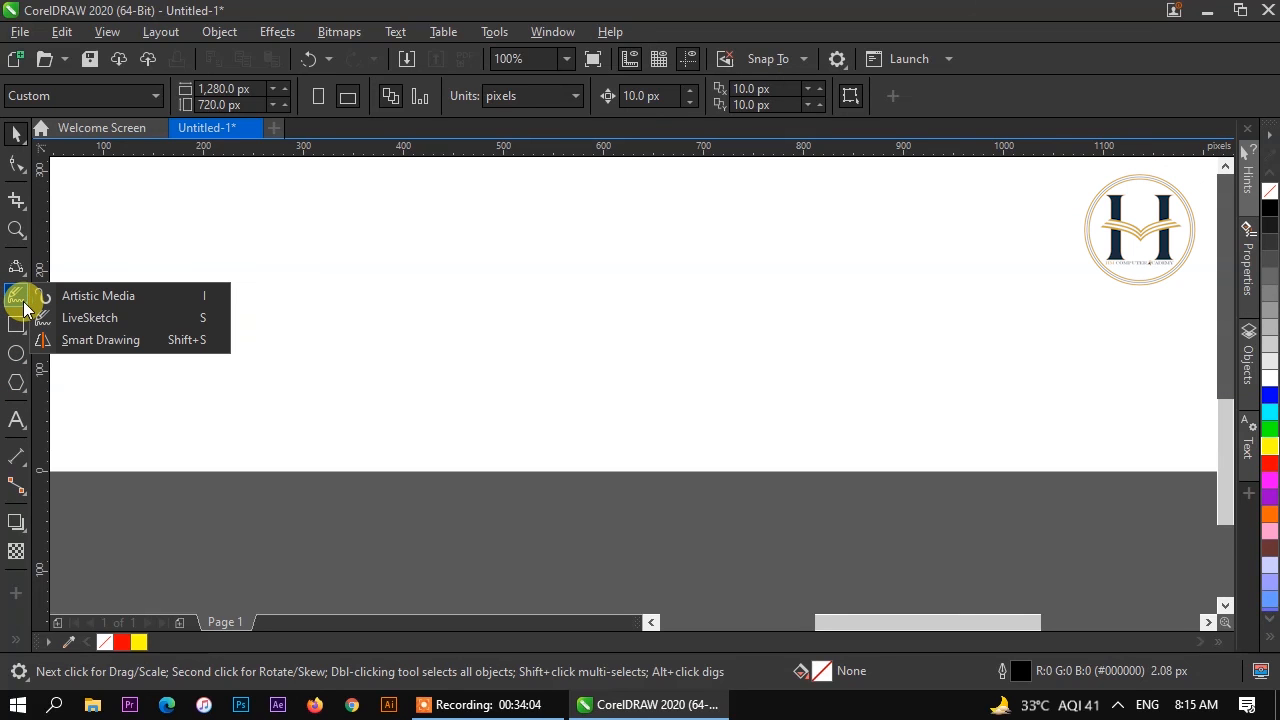
click(85, 340)
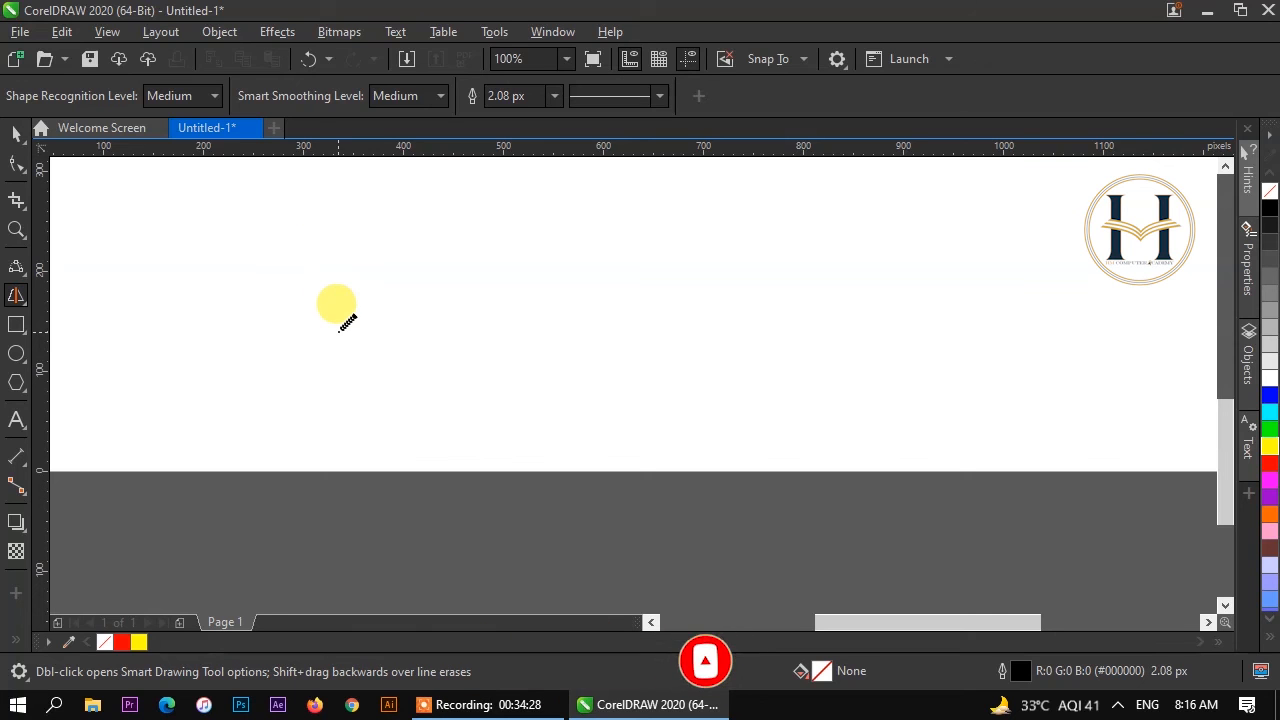
mouse_move(346, 324)
mouse_down()
mouse_move(483, 331)
mouse_move(488, 343)
mouse_move(344, 329)
mouse_up()
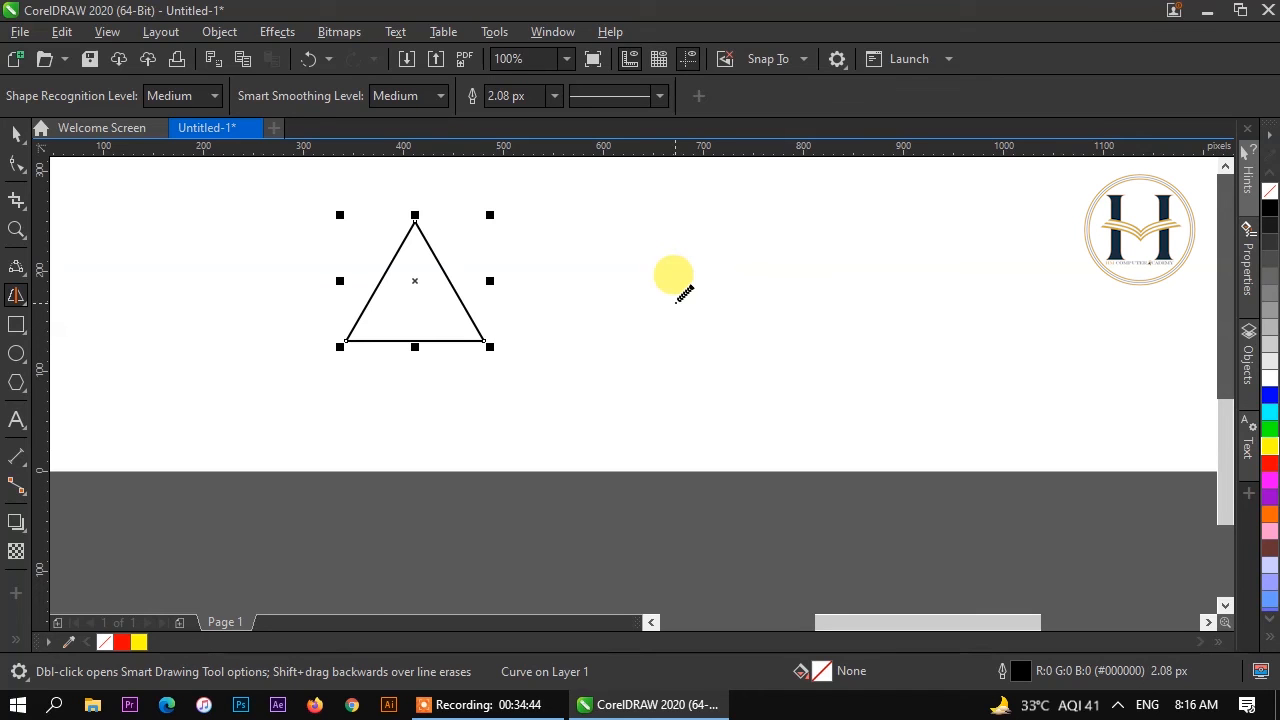
mouse_move(676, 300)
mouse_down()
mouse_move(697, 211)
mouse_move(728, 240)
mouse_move(746, 312)
mouse_move(678, 305)
mouse_move(682, 292)
mouse_up()
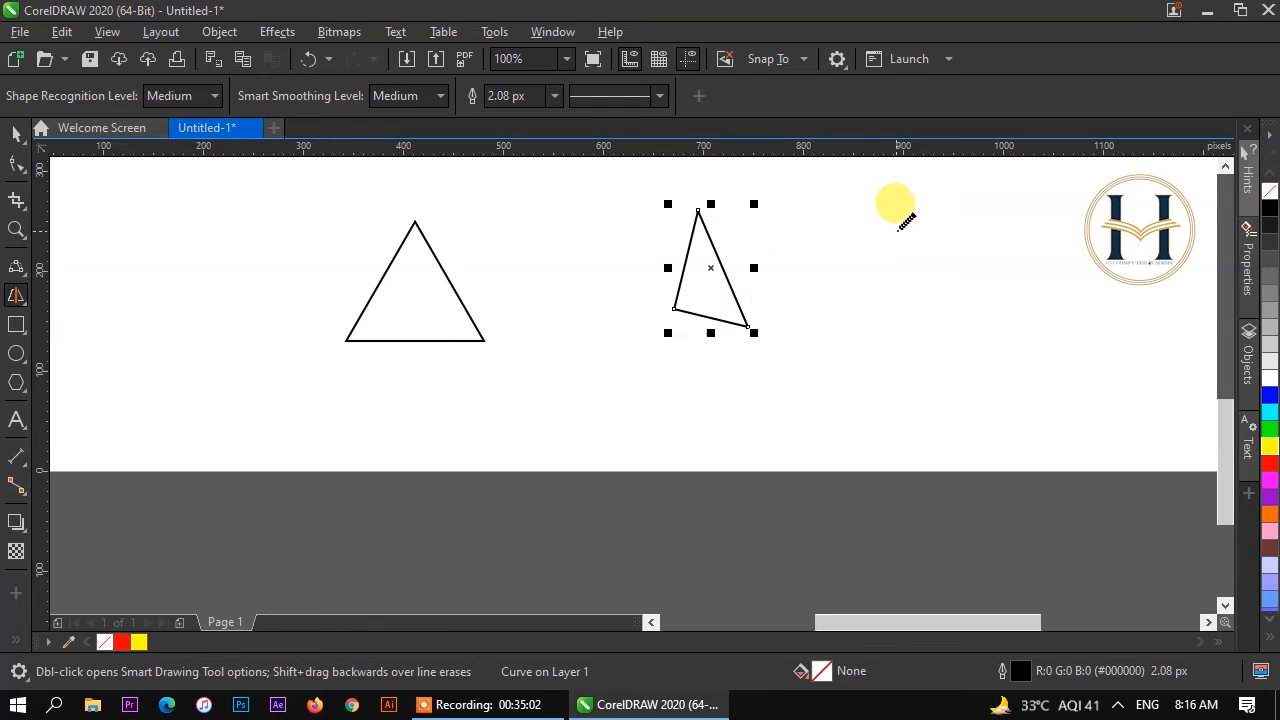
mouse_move(897, 232)
mouse_down()
mouse_move(860, 288)
mouse_move(927, 348)
mouse_move(974, 258)
mouse_move(940, 225)
mouse_move(910, 221)
mouse_up()
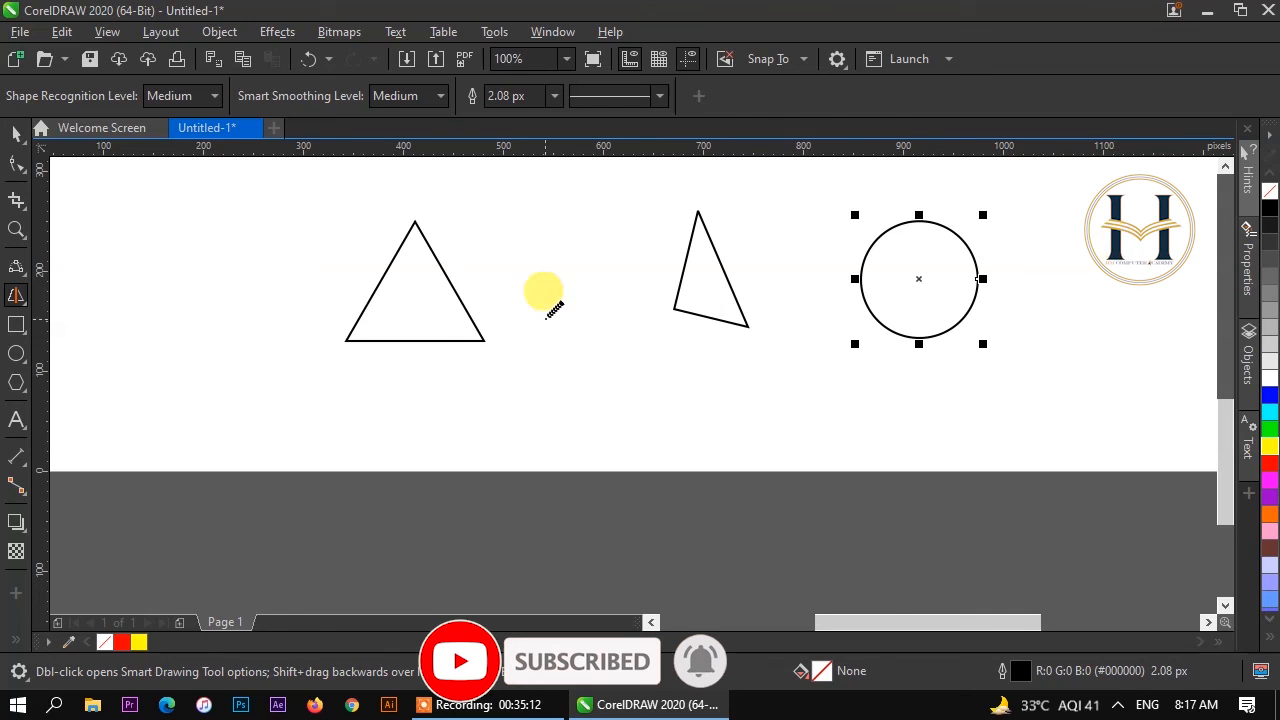
Step: Sketch an open angle, a crossed-line star and a right-pointing triangle around the wide triangle with the Smart Drawing tool
mouse_move(121, 324)
mouse_down()
mouse_move(147, 252)
mouse_move(121, 330)
mouse_move(191, 326)
mouse_up()
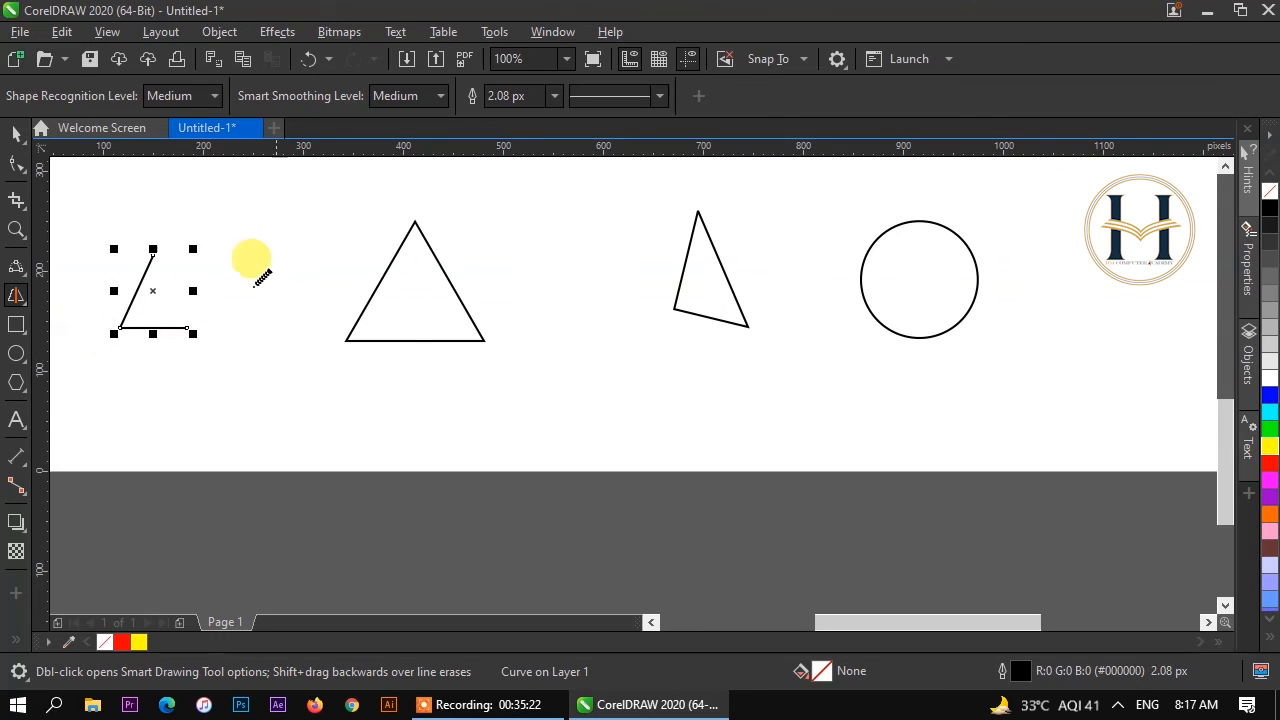
mouse_move(549, 317)
mouse_down()
mouse_move(569, 172)
mouse_move(618, 297)
mouse_move(491, 211)
mouse_move(602, 196)
mouse_up()
drag(587, 241, 550, 319)
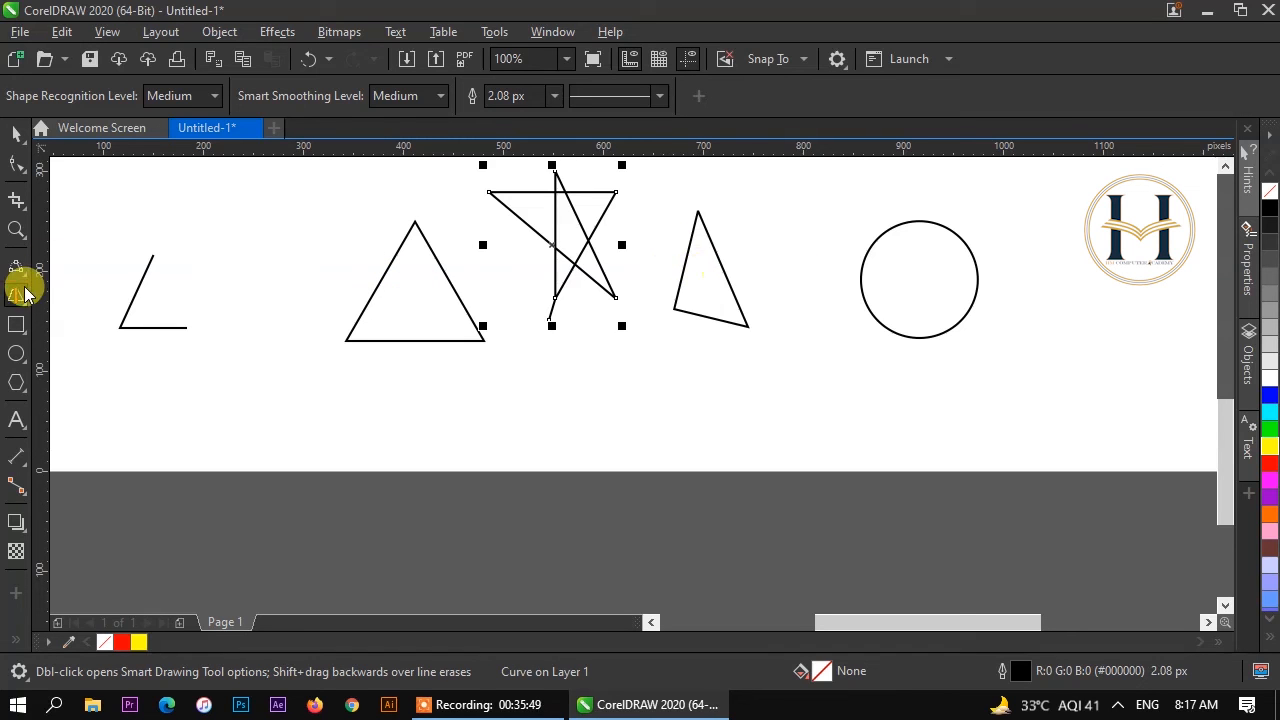
mouse_move(247, 325)
mouse_down()
mouse_move(320, 271)
mouse_move(251, 303)
mouse_move(254, 327)
mouse_up()
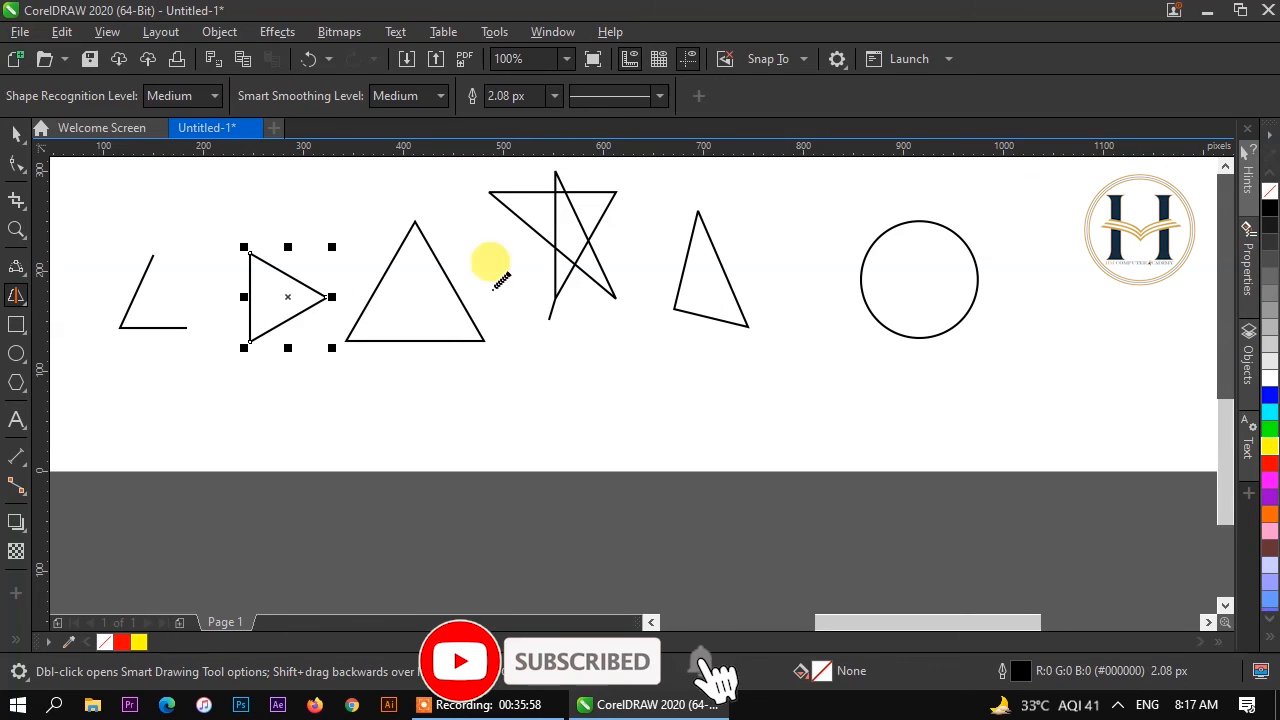
Step: Keep shape recognition at Medium and sketch a curved shape below the narrow triangle and another triangle right of the circle
click(208, 104)
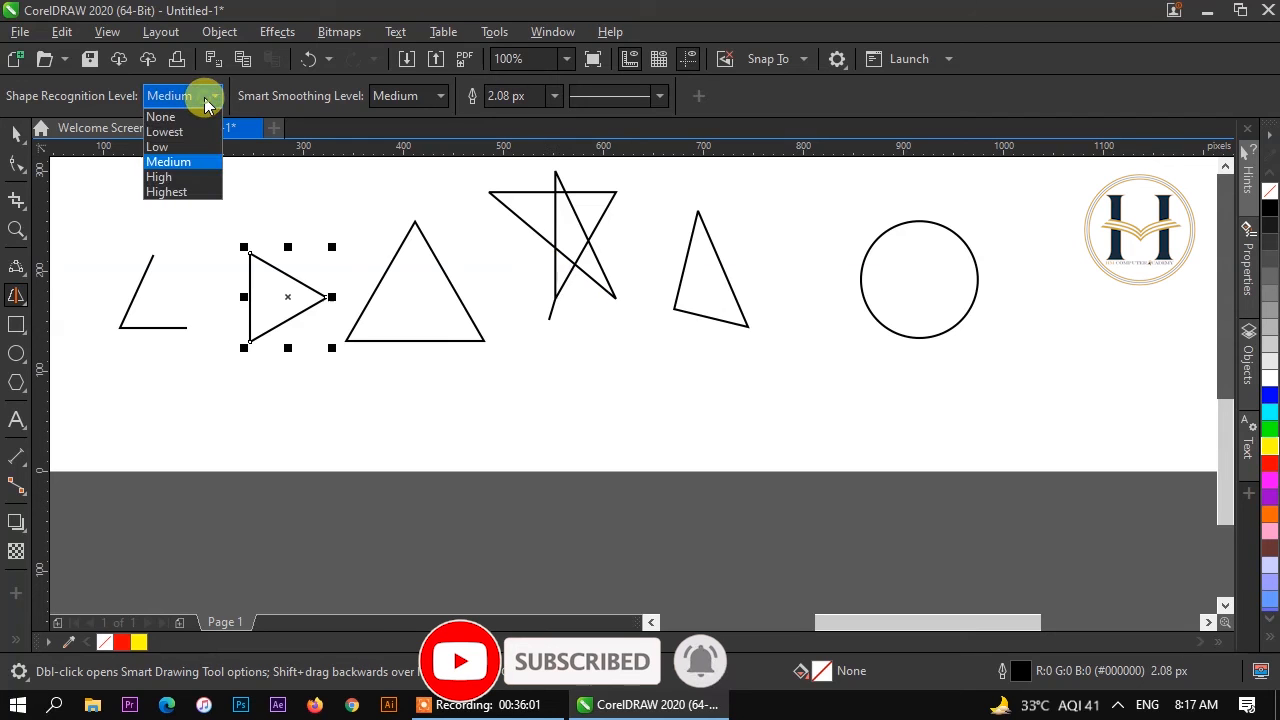
click(203, 164)
click(740, 378)
mouse_move(738, 392)
mouse_down()
mouse_move(803, 350)
mouse_move(684, 420)
mouse_up()
mouse_move(1010, 365)
mouse_down()
mouse_move(1104, 340)
mouse_move(1012, 362)
mouse_up()
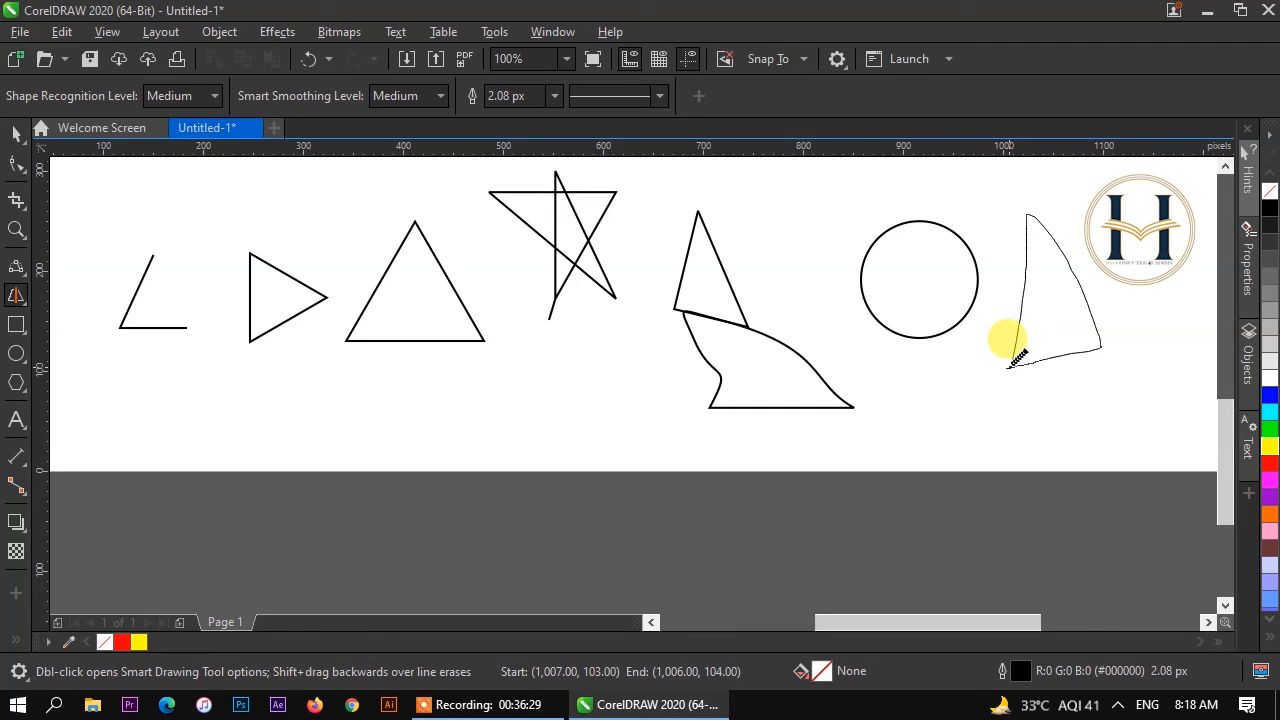
drag(1017, 360, 1017, 360)
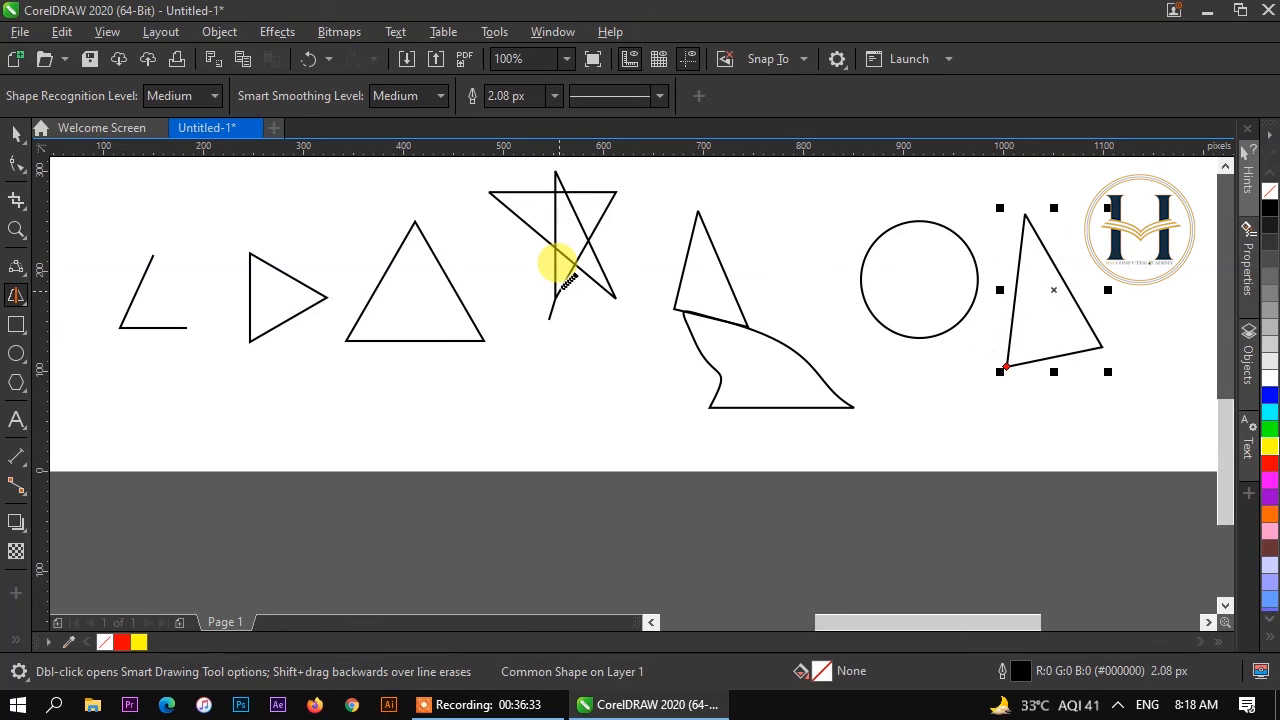
Step: Check the shape recognition levels and set the Smart Smoothing Level to Highest
click(197, 100)
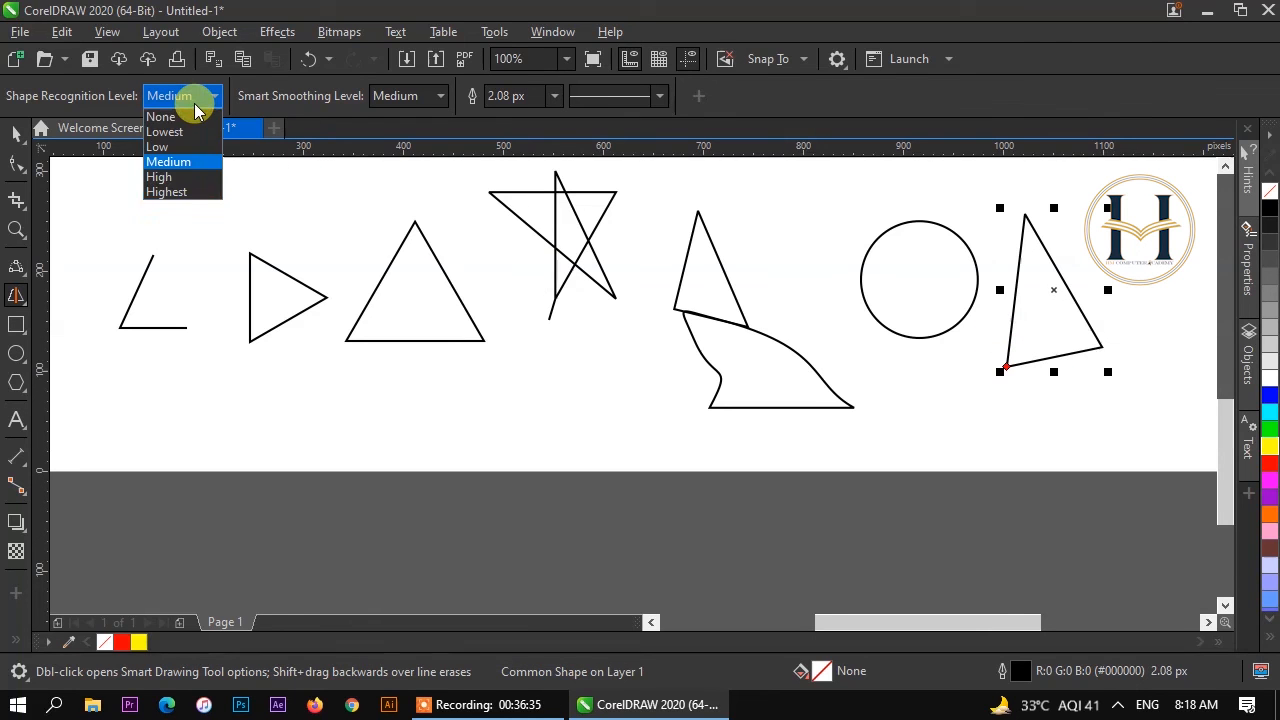
click(425, 95)
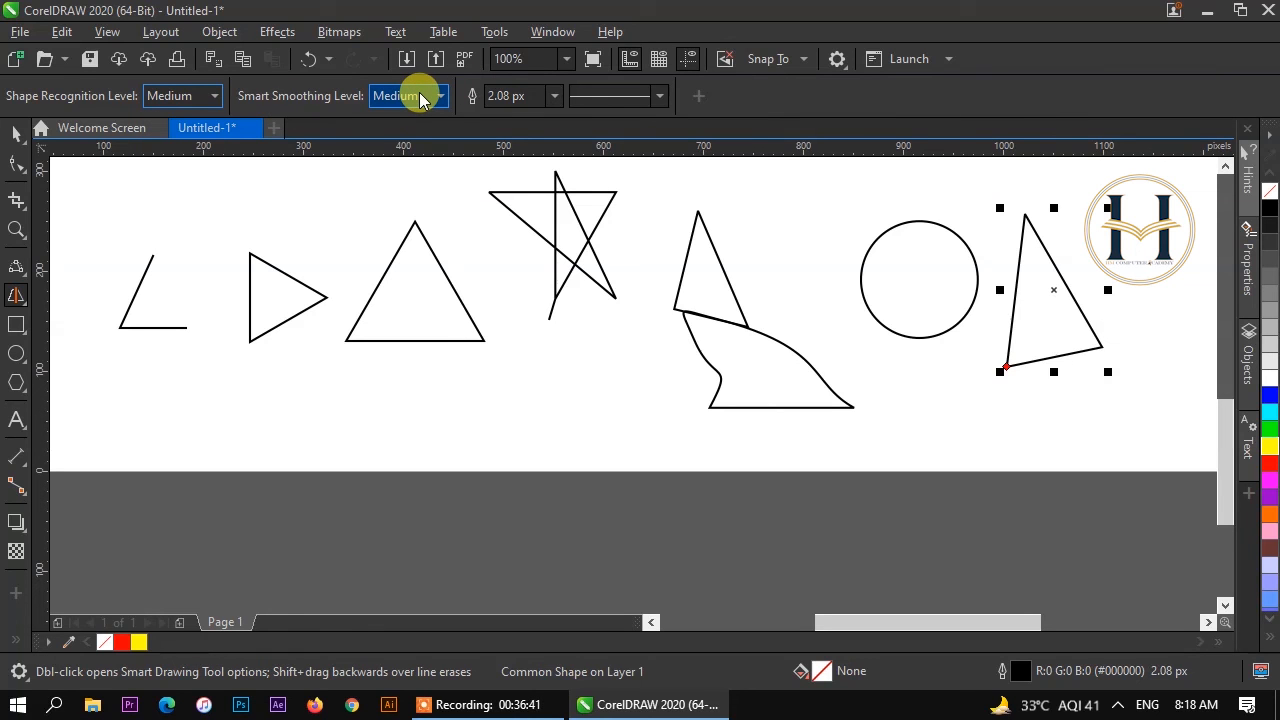
click(420, 96)
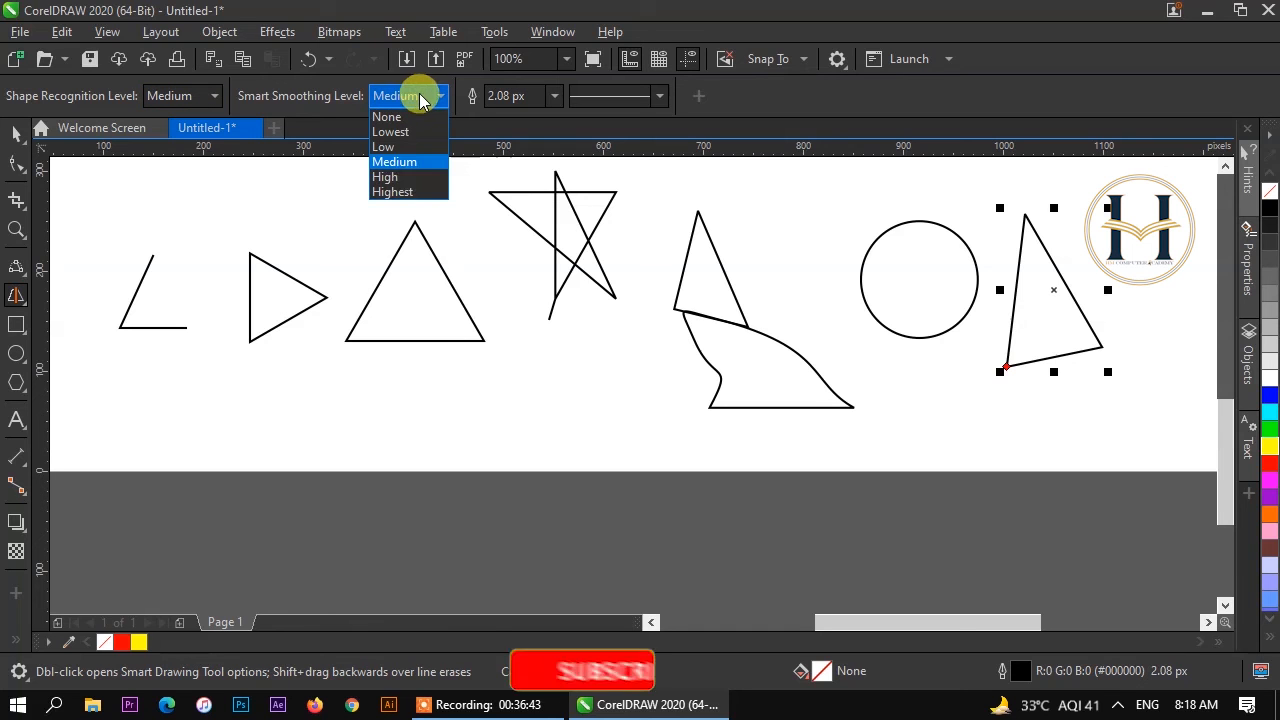
click(411, 193)
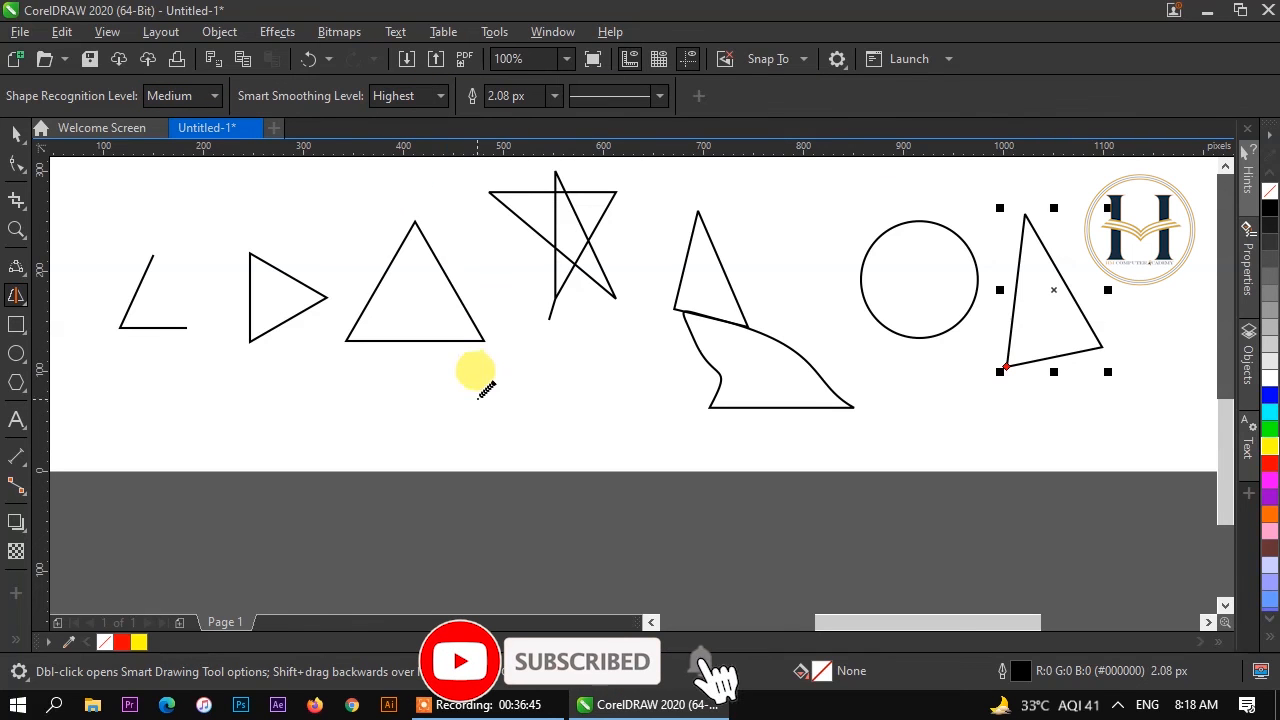
Step: Sketch two more triangles below the existing ones and a looped figure with a triangular base over the open angle
drag(483, 402, 486, 400)
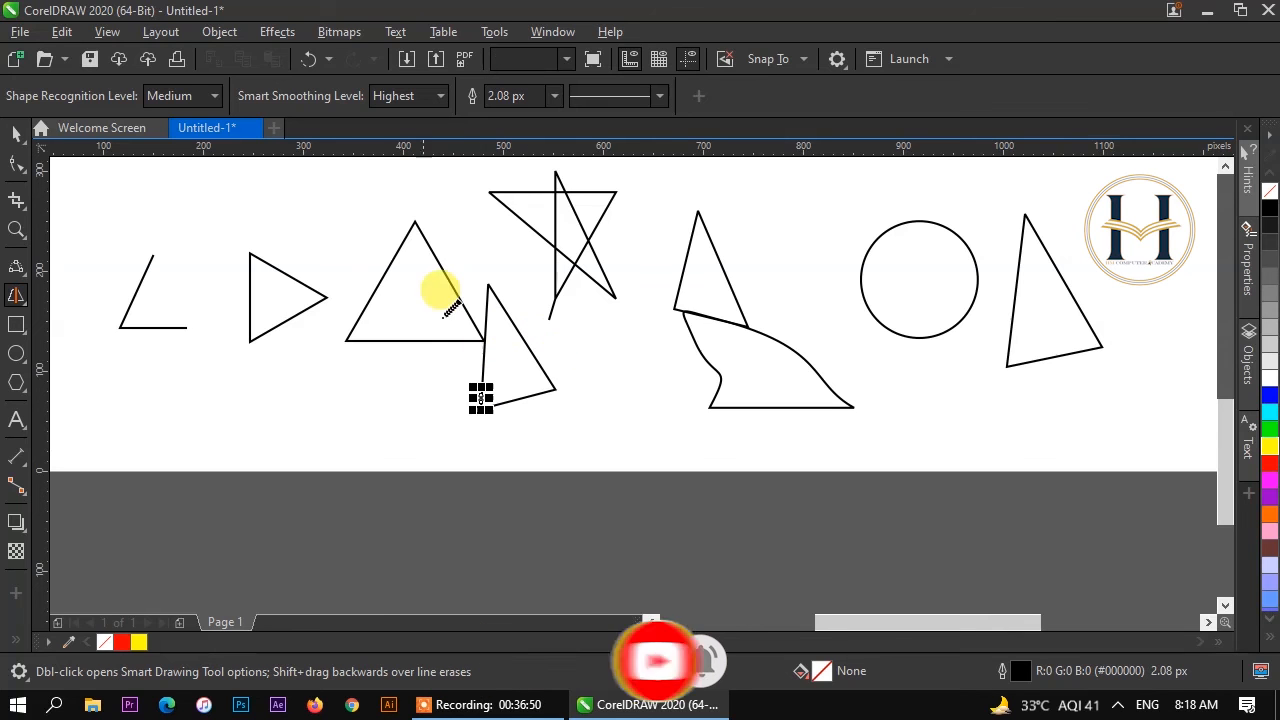
mouse_move(284, 423)
mouse_down()
mouse_move(230, 224)
mouse_move(363, 389)
mouse_move(283, 430)
mouse_up()
mouse_move(114, 471)
mouse_down()
mouse_move(127, 351)
mouse_move(115, 246)
mouse_move(168, 354)
mouse_move(228, 407)
mouse_move(93, 460)
mouse_up()
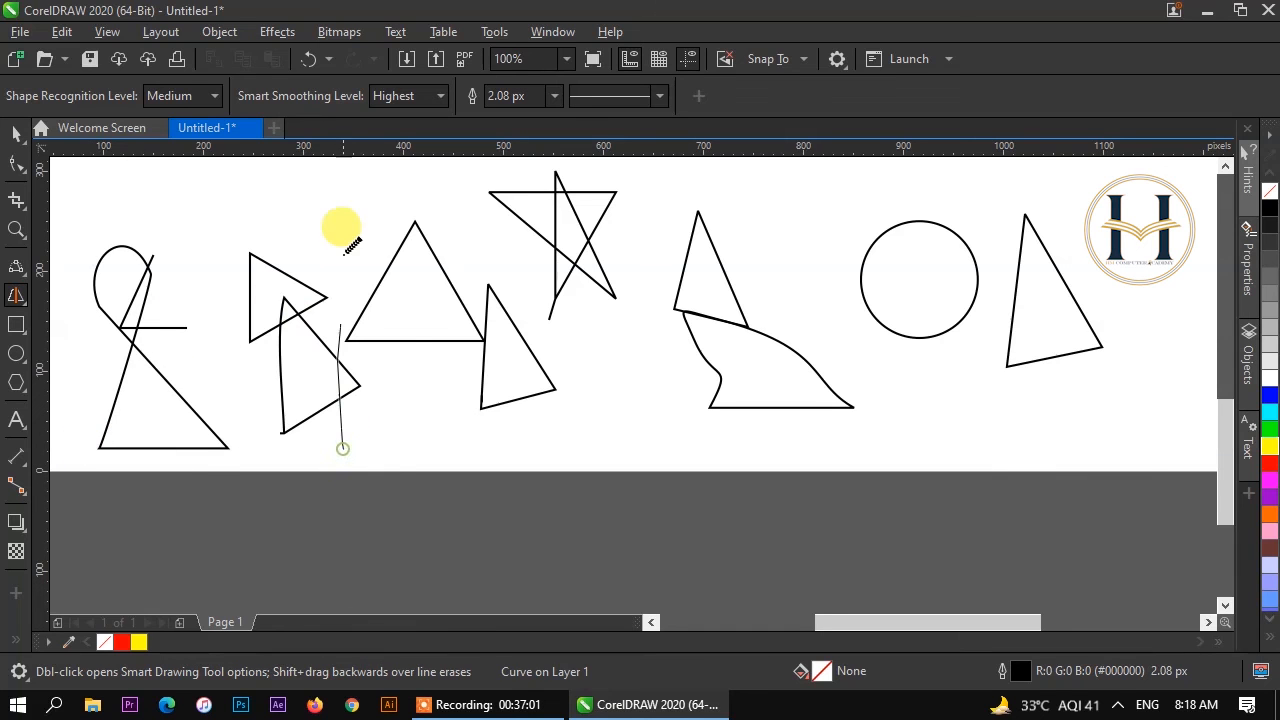